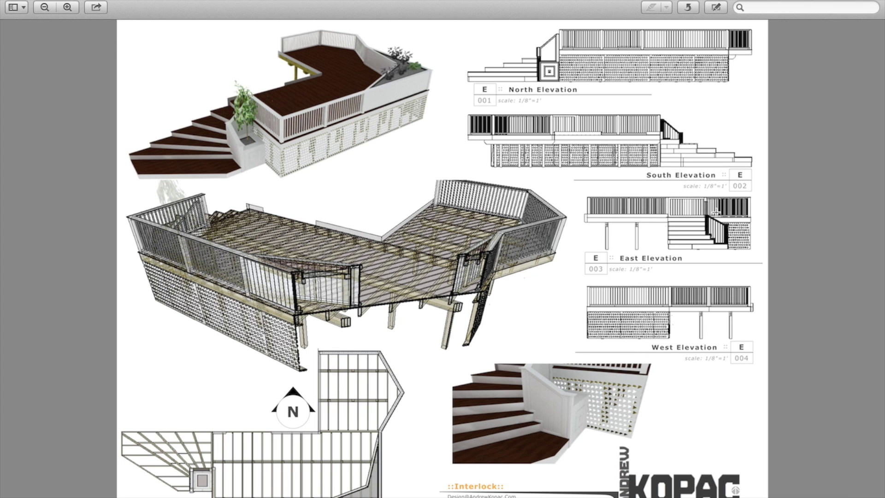
Leave the full-screen deck image and open the proj 2 cali folder inside 1A ltu, Semester 3, vc3
{"action": "key", "text": "Escape"}
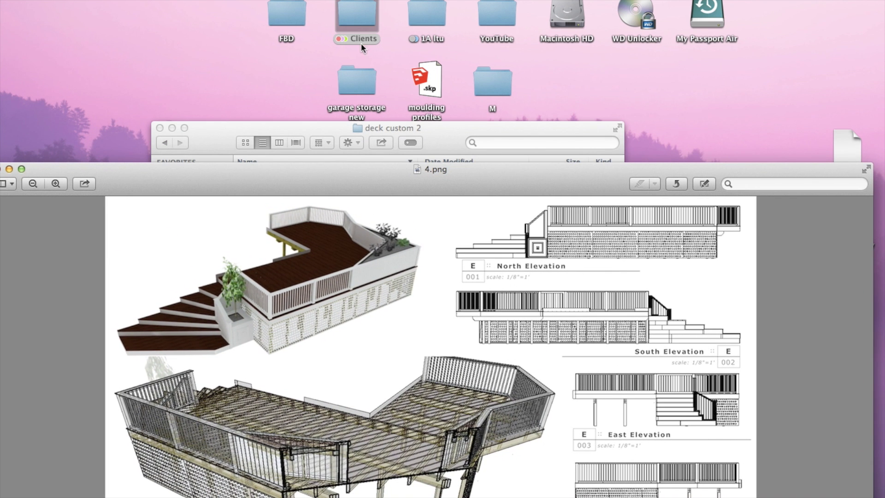
{"action": "double_click", "coordinate": [426, 20]}
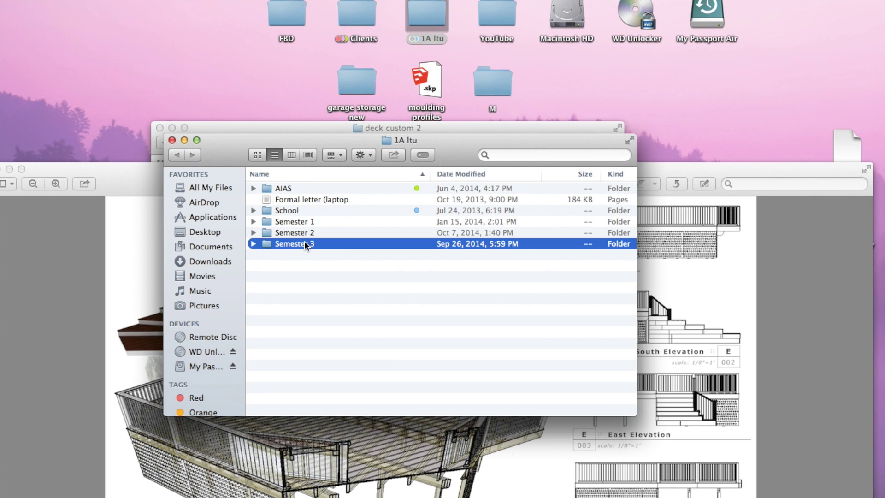
{"action": "double_click", "coordinate": [304, 242]}
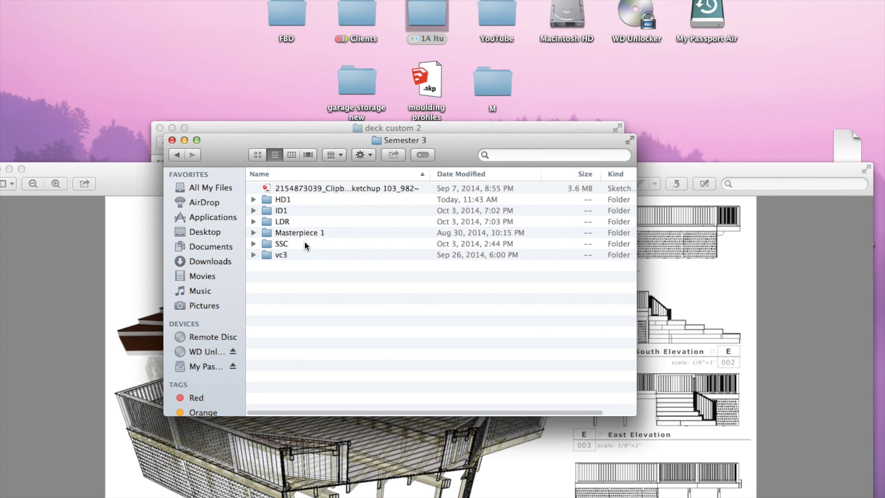
{"action": "double_click", "coordinate": [280, 253]}
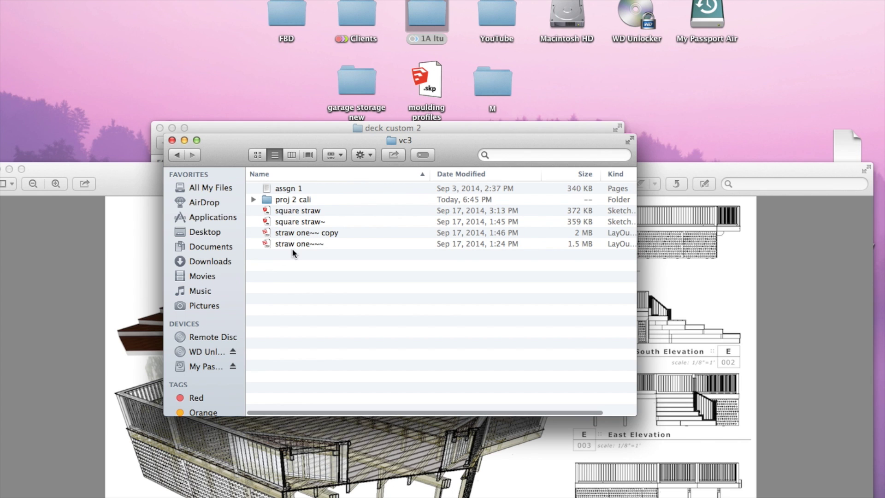
{"action": "double_click", "coordinate": [279, 199]}
{"action": "scroll", "coordinate": [291, 262], "scroll_direction": "down", "scroll_amount": 3}
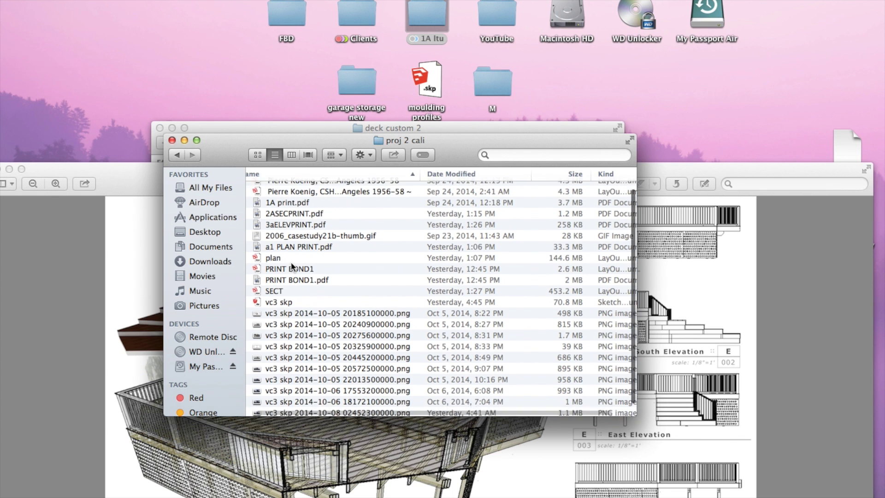
Preview the render vc3 skp 2014-10-08 02452300000.png, then close the preview
{"action": "left_click", "coordinate": [289, 398]}
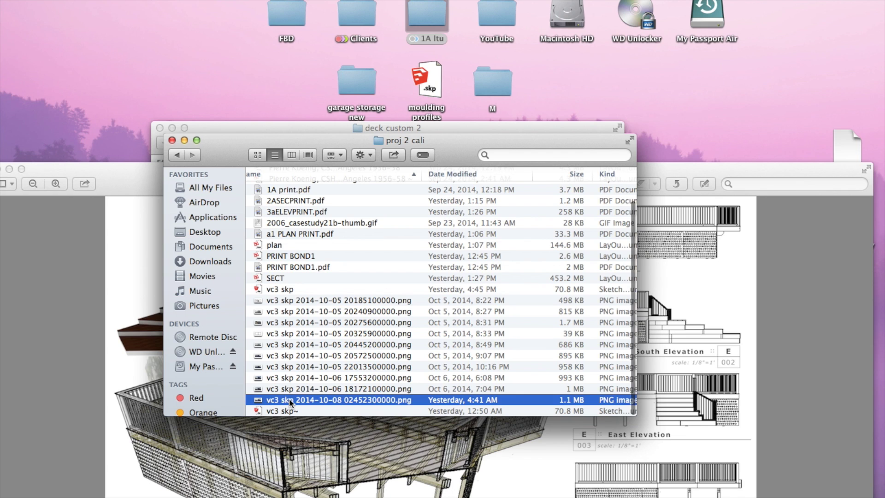
{"action": "key", "text": "space"}
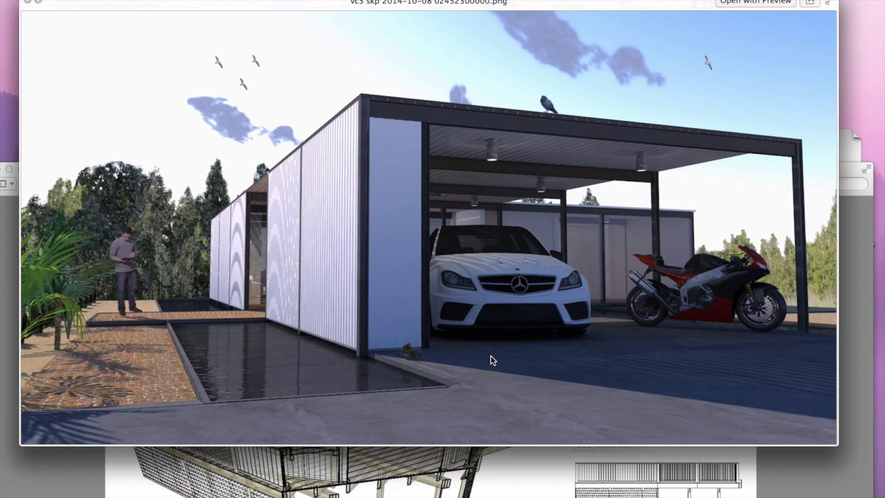
{"action": "key", "text": "space"}
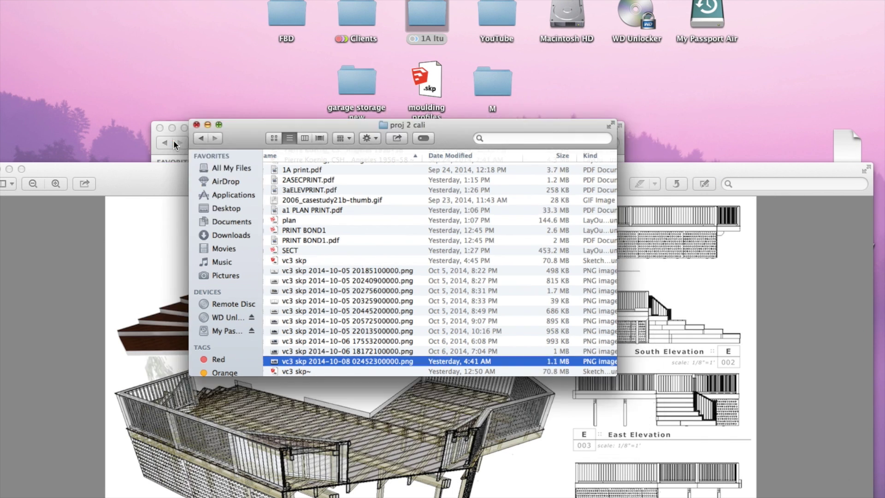
Put away the file and image windows, switch to the untitled SketchUp model and close its Styles window
{"action": "left_click", "coordinate": [172, 141]}
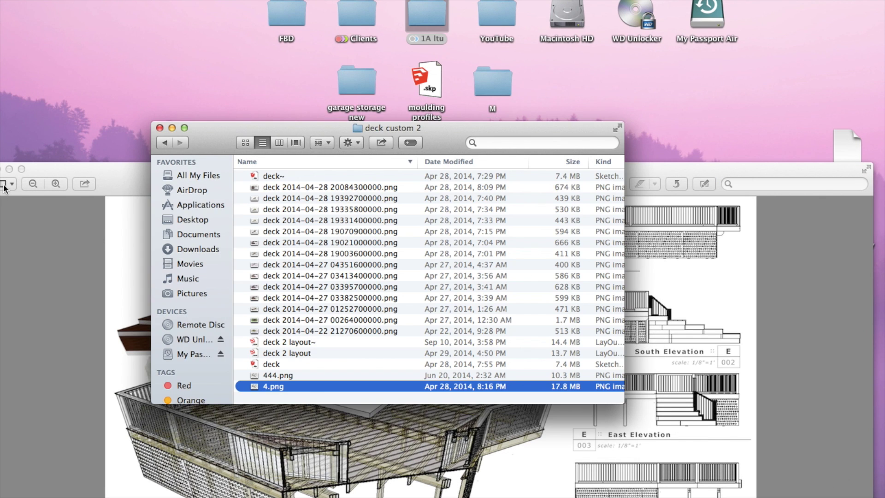
{"action": "left_click_drag", "start_coordinate": [37, 170], "coordinate": [100, 170]}
{"action": "left_click", "coordinate": [59, 169]}
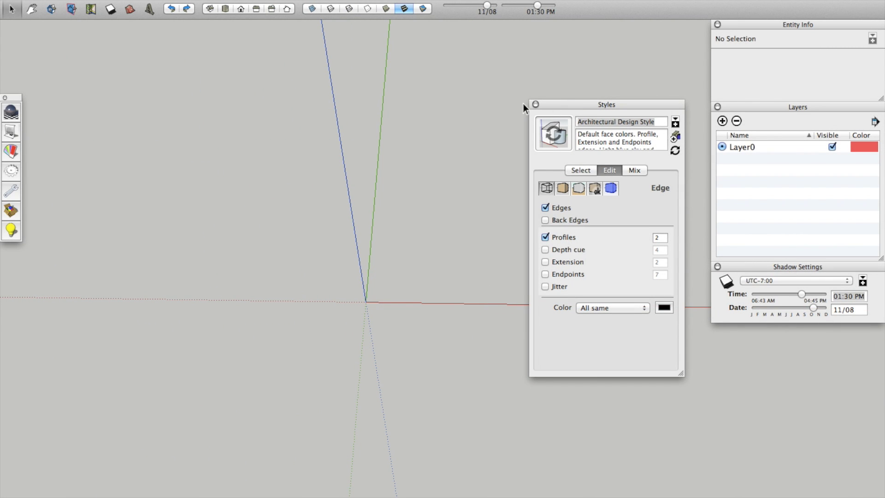
{"action": "left_click", "coordinate": [535, 104]}
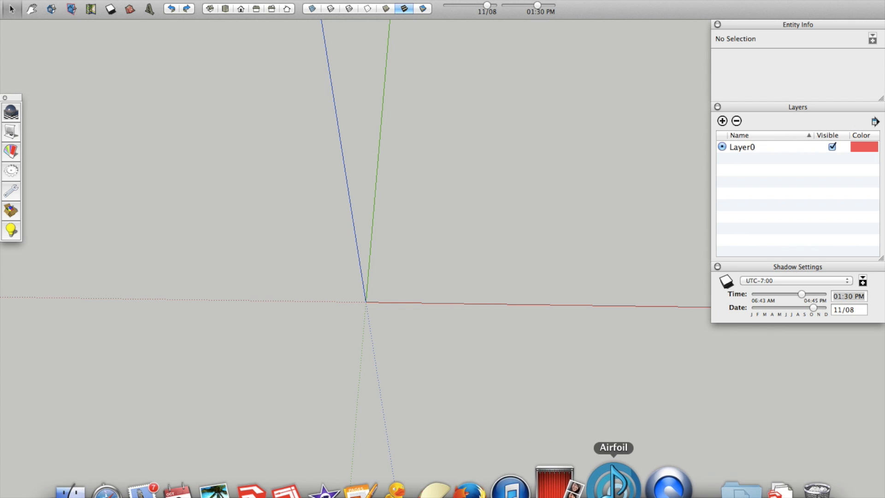
{"action": "left_click", "coordinate": [639, 486]}
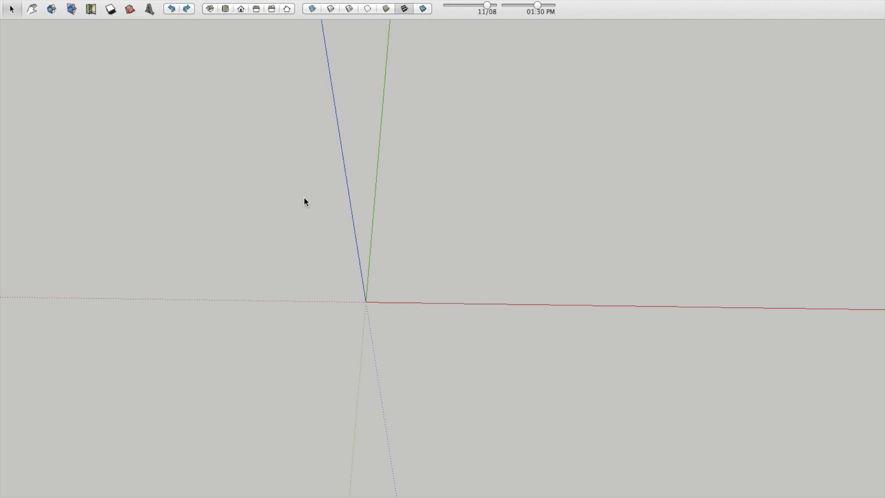
{"action": "left_click", "coordinate": [386, 236]}
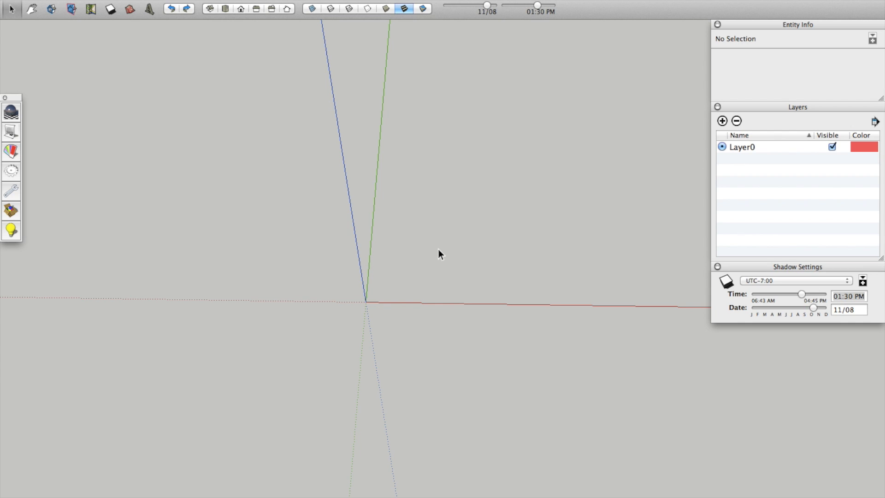
{"action": "mouse_move", "coordinate": [753, 104]}
{"action": "left_mouse_down"}
{"action": "mouse_move", "coordinate": [754, 123]}
{"action": "mouse_move", "coordinate": [753, 116]}
{"action": "left_mouse_up"}
{"action": "mouse_move", "coordinate": [789, 264]}
{"action": "left_mouse_down"}
{"action": "mouse_move", "coordinate": [788, 306]}
{"action": "mouse_move", "coordinate": [789, 265]}
{"action": "left_mouse_up"}
{"action": "left_click", "coordinate": [291, 0]}
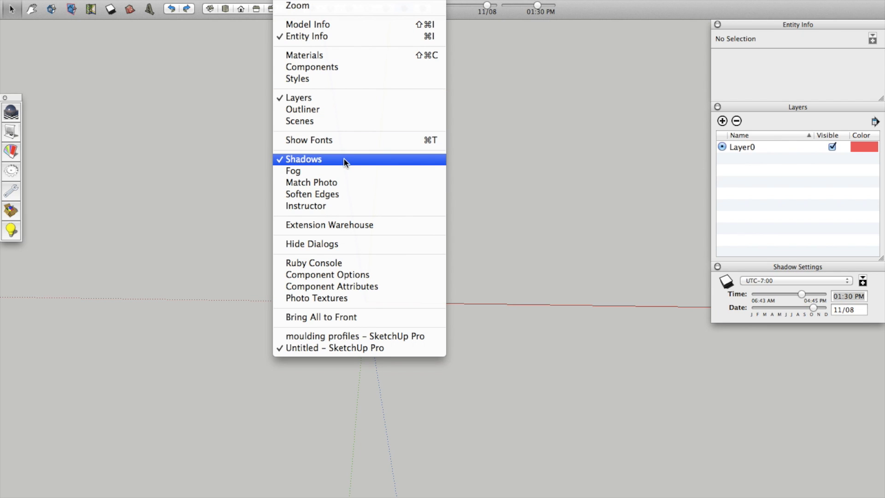
{"action": "left_click", "coordinate": [253, 126]}
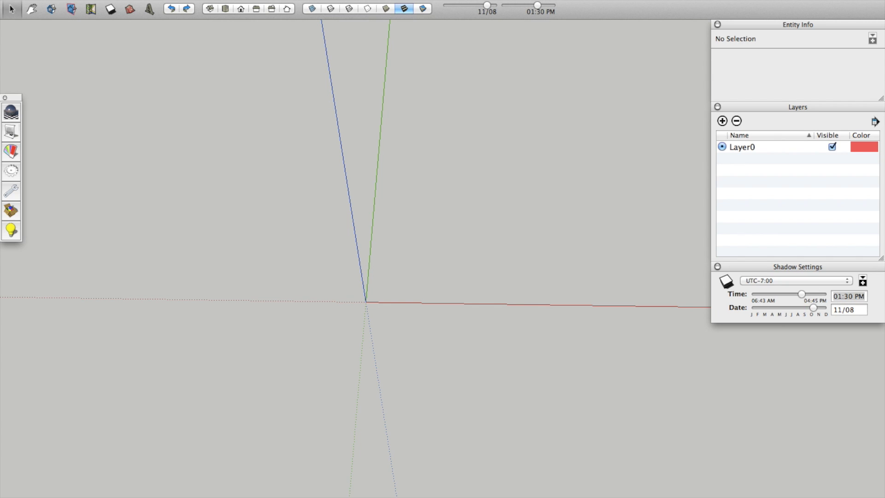
Look up the keyboard shortcut assigned to File/Send to LayOut in the SketchUp preferences, then close them
{"action": "left_click", "coordinate": [48, 0]}
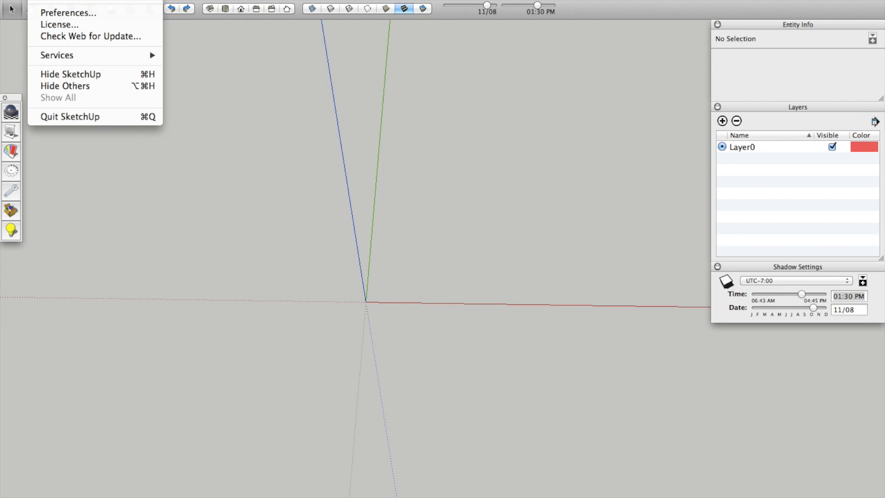
{"action": "left_click", "coordinate": [69, 13]}
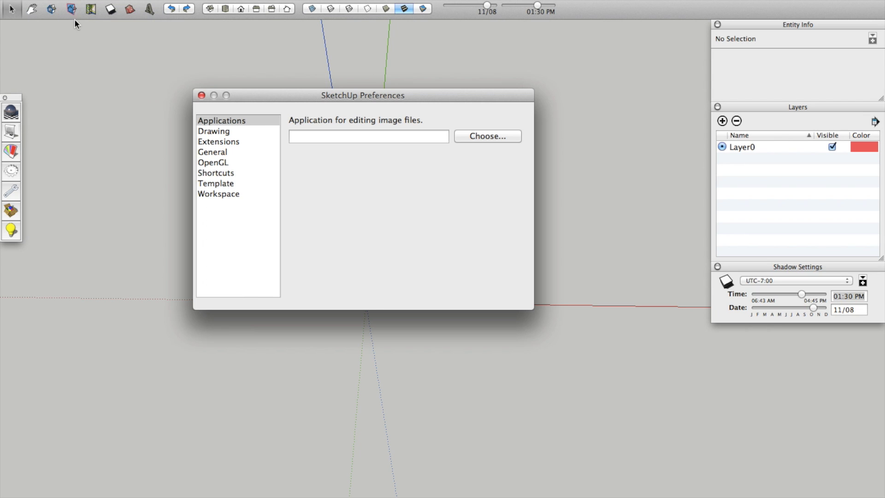
{"action": "left_click", "coordinate": [222, 176]}
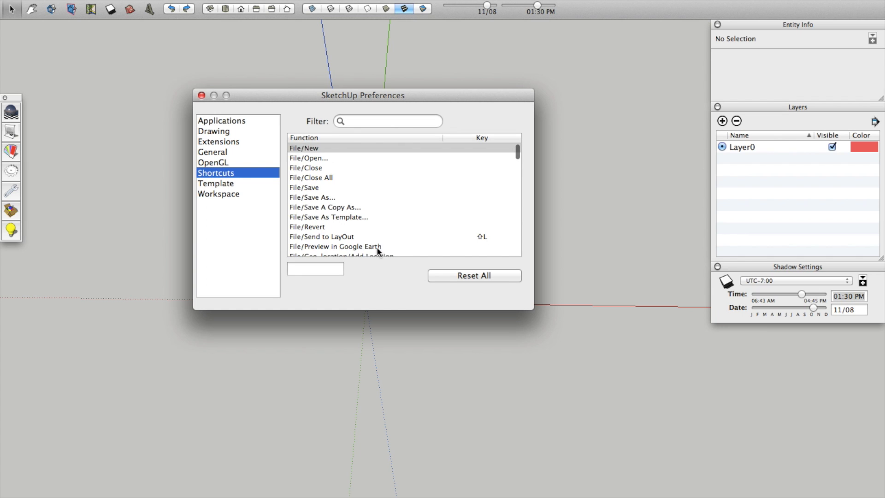
{"action": "scroll", "coordinate": [377, 251], "scroll_direction": "down", "scroll_amount": 5}
{"action": "left_click", "coordinate": [347, 193]}
{"action": "scroll", "coordinate": [346, 192], "scroll_direction": "up", "scroll_amount": 5}
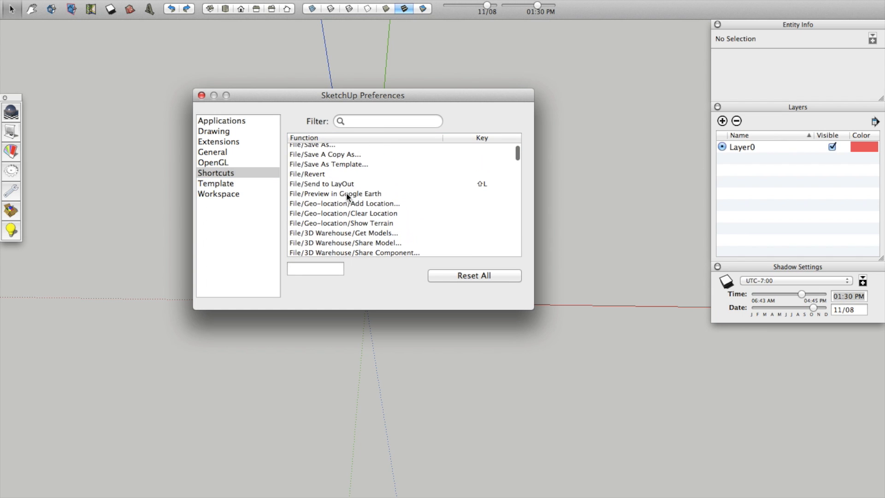
{"action": "left_click", "coordinate": [464, 183]}
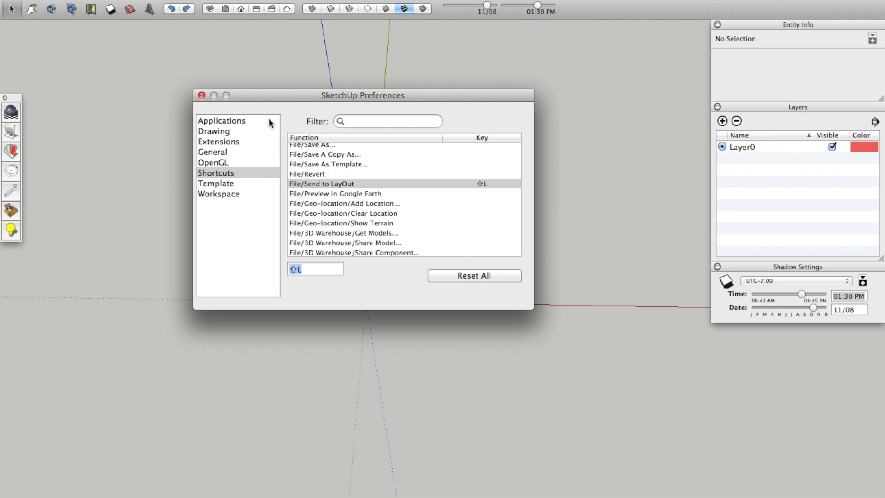
{"action": "left_click", "coordinate": [201, 96]}
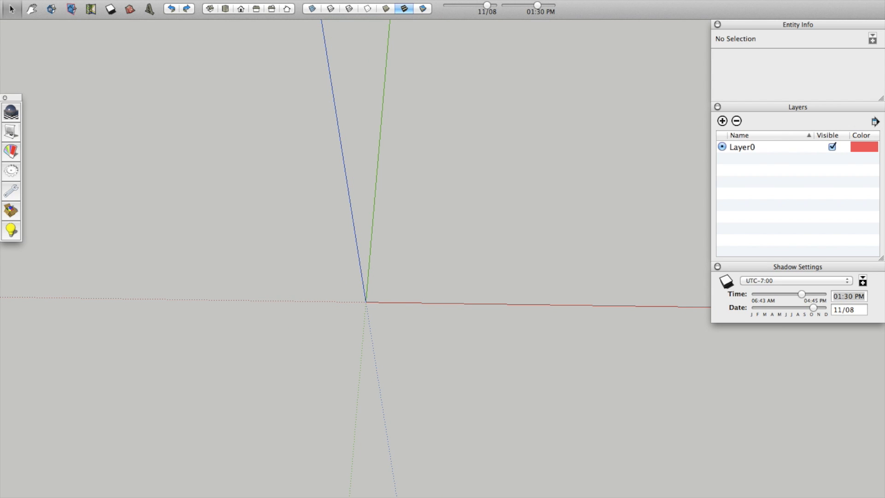
View the empty model from the standard Top and Front views, orbiting away from each
{"action": "left_click", "coordinate": [267, 174]}
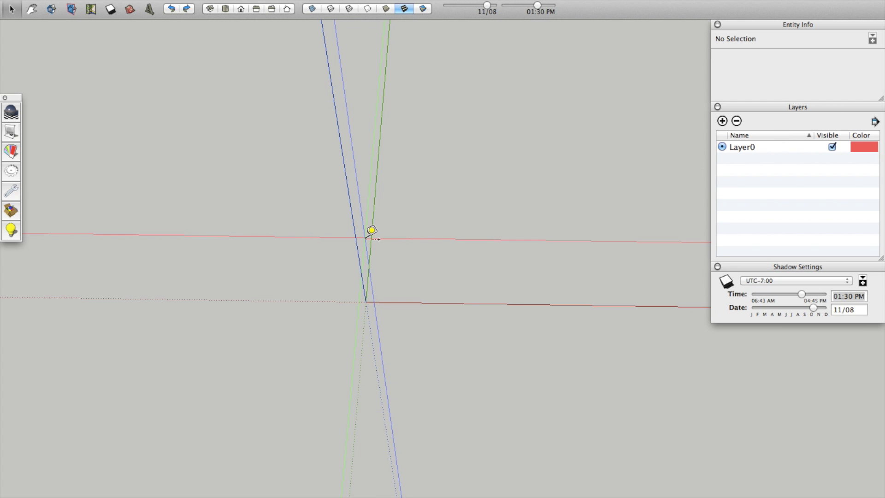
{"action": "middle_click_drag", "start_coordinate": [375, 311], "coordinate": [355, 287]}
{"action": "mouse_move", "coordinate": [346, 194]}
{"action": "left_mouse_down"}
{"action": "mouse_move", "coordinate": [357, 152]}
{"action": "mouse_move", "coordinate": [359, 189]}
{"action": "mouse_move", "coordinate": [330, 192]}
{"action": "mouse_move", "coordinate": [351, 206]}
{"action": "left_mouse_up"}
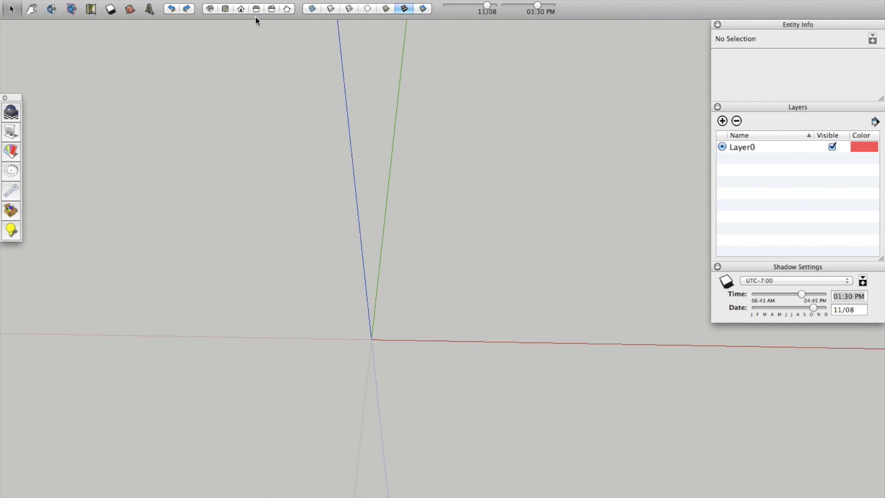
{"action": "left_click", "coordinate": [227, 9]}
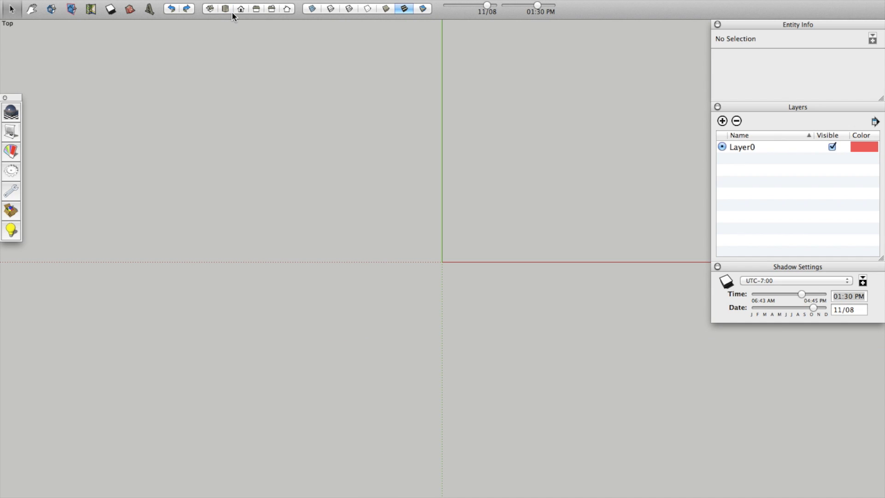
{"action": "right_click", "coordinate": [571, 15]}
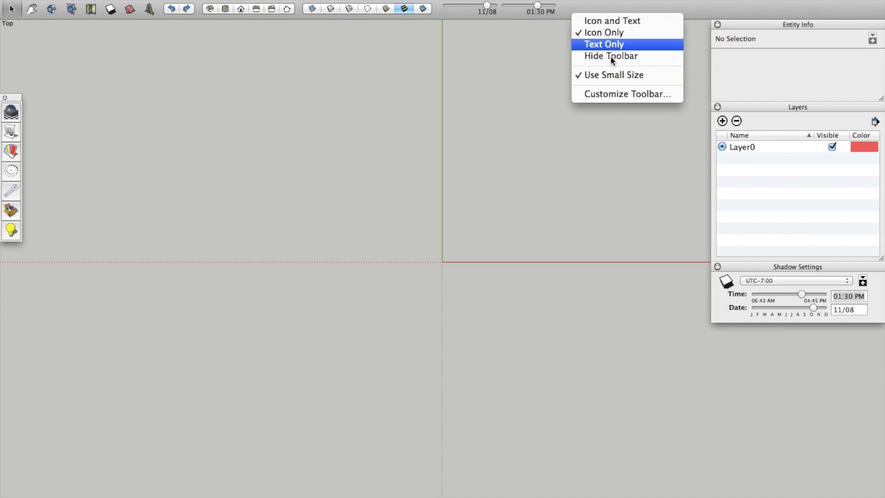
{"action": "left_click", "coordinate": [501, 218]}
{"action": "left_click_drag", "start_coordinate": [472, 269], "coordinate": [338, 152]}
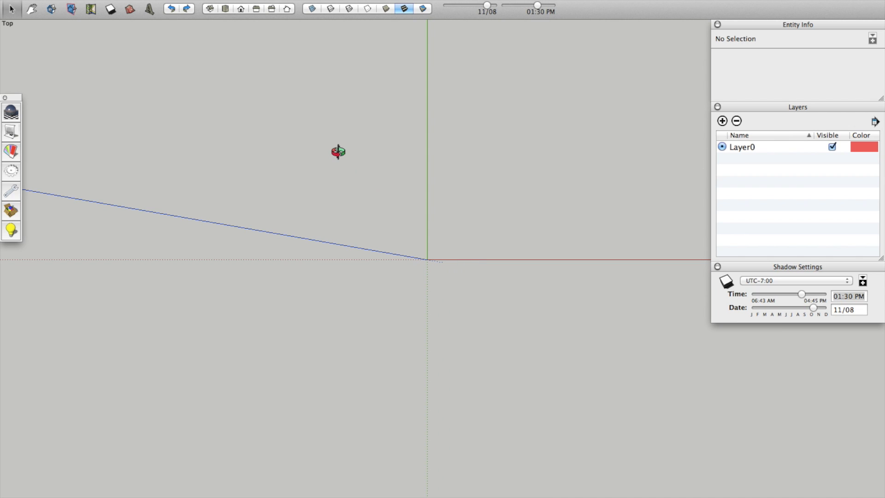
{"action": "left_click", "coordinate": [241, 9]}
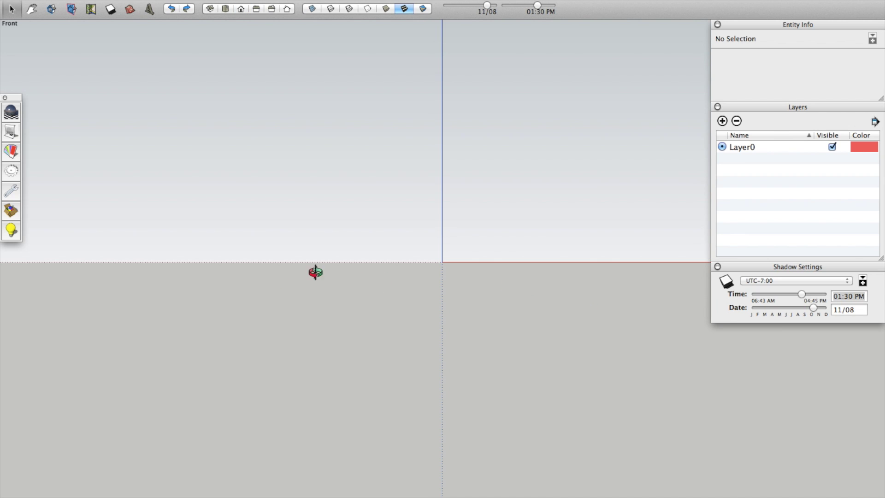
{"action": "left_click_drag", "start_coordinate": [468, 242], "coordinate": [453, 357]}
Place a Tape Measure guide line parallel to the green axis at a distance of 16 inches
{"action": "key", "text": "l"}
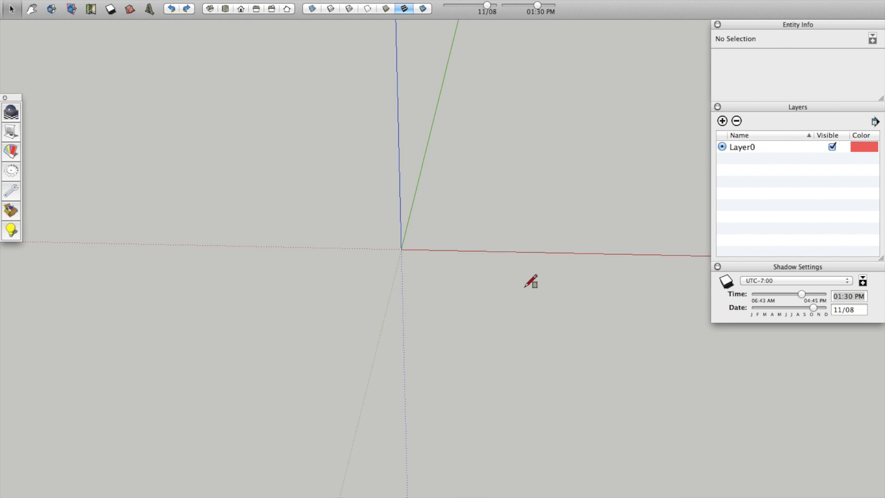
{"action": "left_click", "coordinate": [415, 195]}
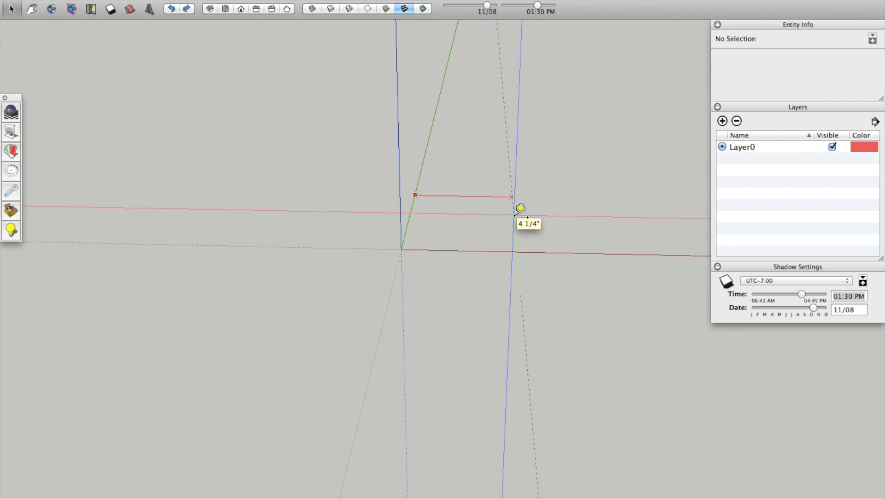
{"action": "type", "text": "16"}
{"action": "key", "text": "Return"}
Measure the distance from the green axis to the new guide line
{"action": "scroll", "coordinate": [299, 209], "scroll_direction": "down", "scroll_amount": 3}
{"action": "left_click", "coordinate": [375, 175]}
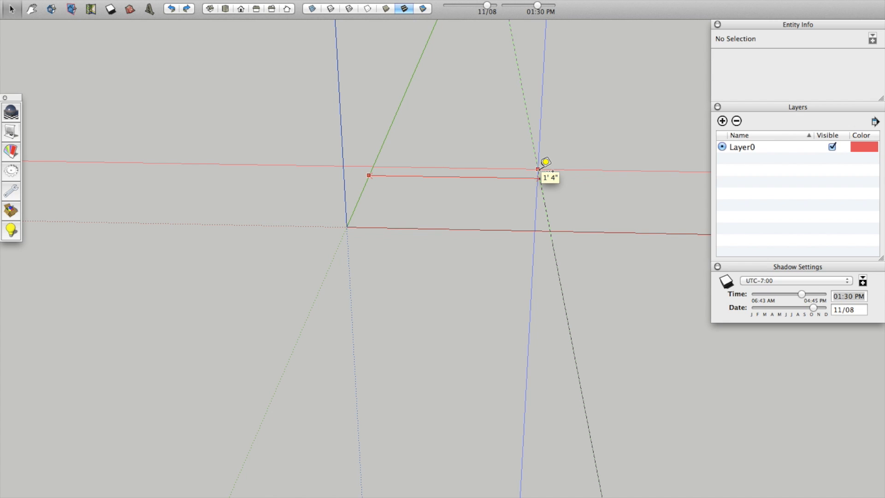
{"action": "key", "text": "Escape"}
Place a second guide line parallel to the red axis, offset along the green direction to cross the first guide
{"action": "middle_click_drag", "start_coordinate": [512, 190], "coordinate": [449, 389]}
{"action": "middle_click_drag", "start_coordinate": [518, 234], "coordinate": [545, 231]}
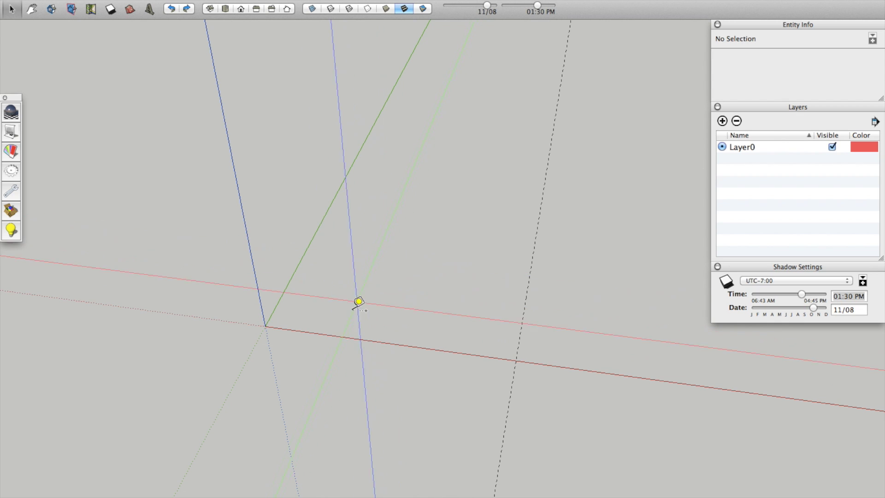
{"action": "left_click", "coordinate": [344, 337]}
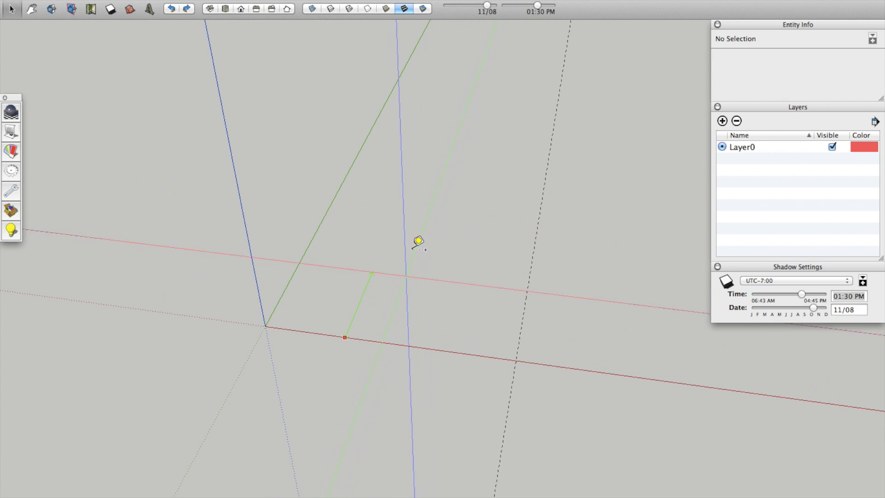
{"action": "scroll", "coordinate": [381, 338], "scroll_direction": "down", "scroll_amount": 5}
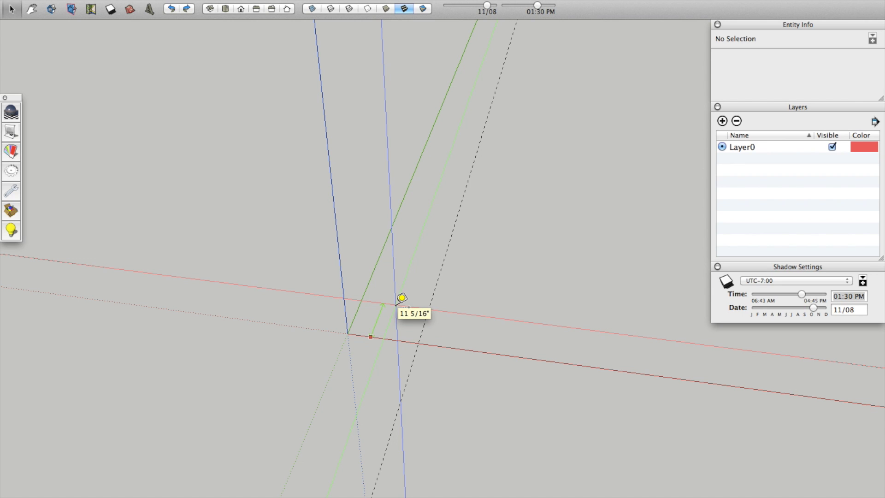
{"action": "key", "text": "Return"}
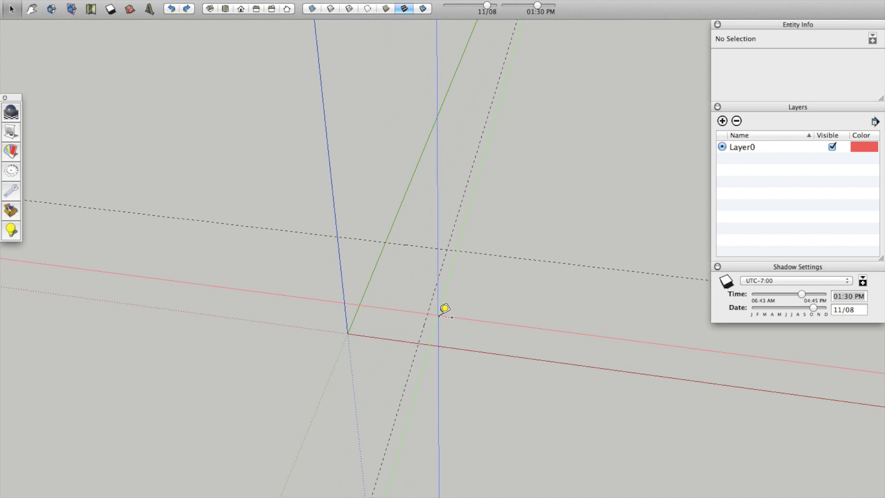
Draw a rectangular face with the Line tool, starting at the origin and following the axes and guide lines through their intersections
{"action": "key", "text": "l"}
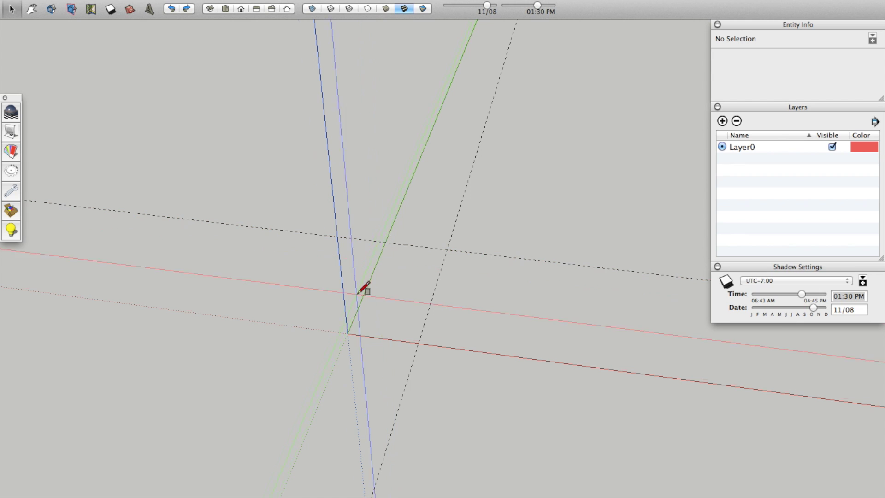
{"action": "left_click", "coordinate": [347, 333]}
{"action": "left_click", "coordinate": [385, 242]}
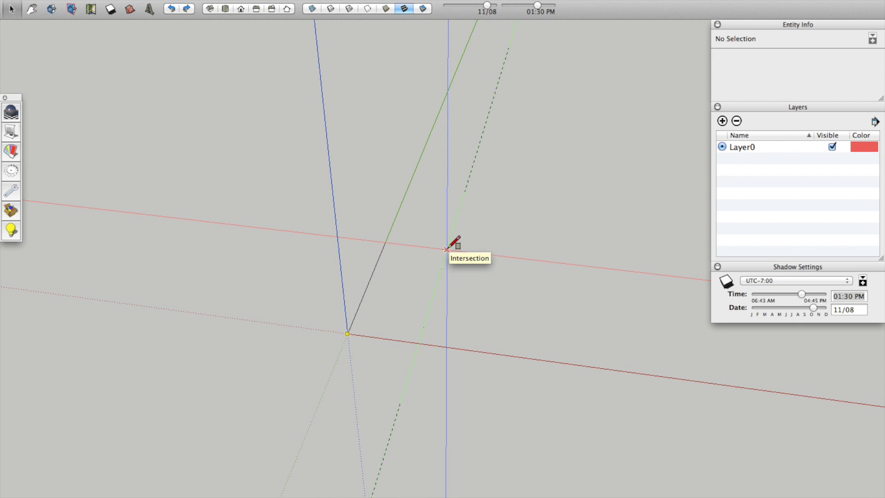
{"action": "left_click", "coordinate": [446, 250]}
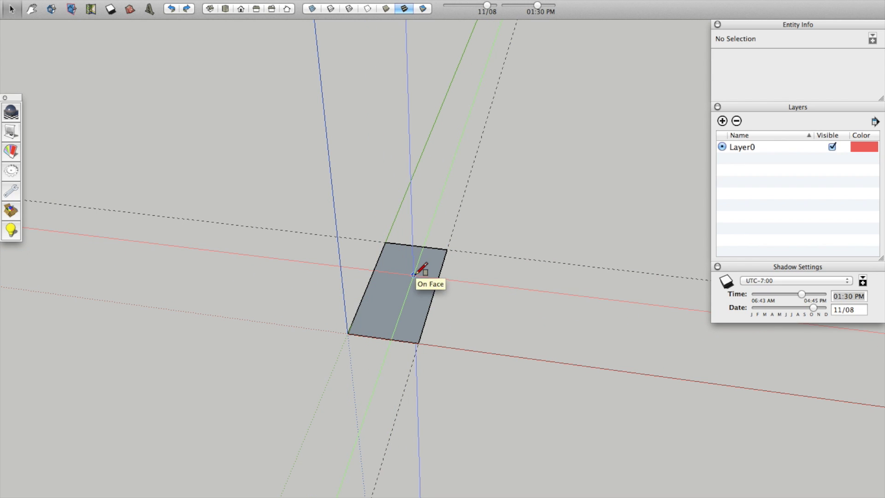
Turn off Profiles in the edge settings of the current style, after trying Endpoints on and off
{"action": "scroll", "coordinate": [413, 274], "scroll_direction": "up", "scroll_amount": 2}
{"action": "middle_click_drag", "start_coordinate": [414, 275], "coordinate": [458, 73]}
{"action": "scroll", "coordinate": [465, 257], "scroll_direction": "up", "scroll_amount": 3}
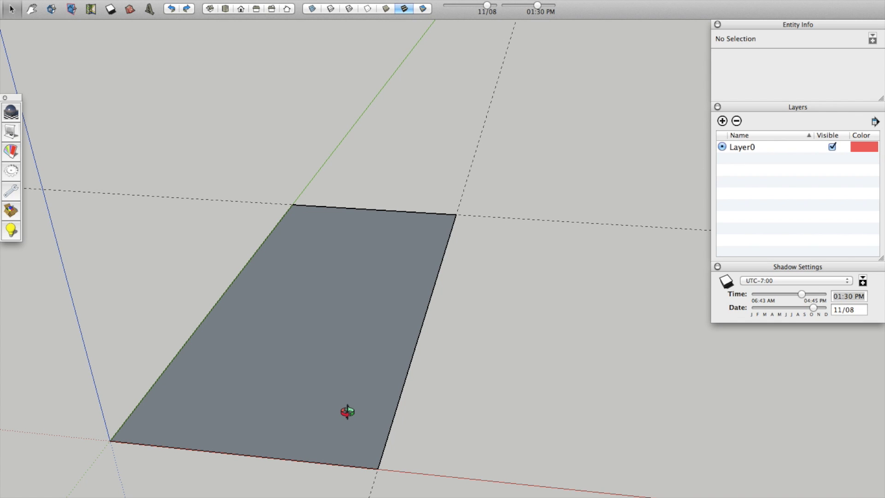
{"action": "middle_click_drag", "start_coordinate": [358, 369], "coordinate": [454, 213]}
{"action": "left_click", "coordinate": [288, 0]}
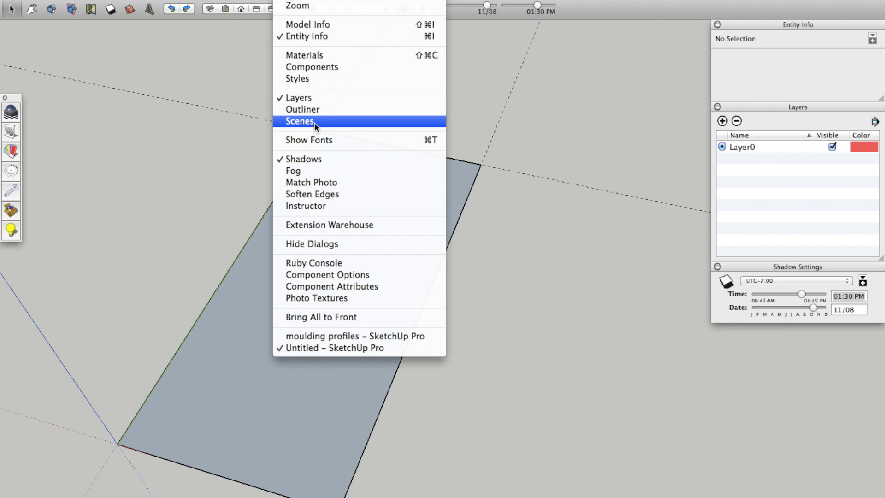
{"action": "left_click", "coordinate": [304, 78]}
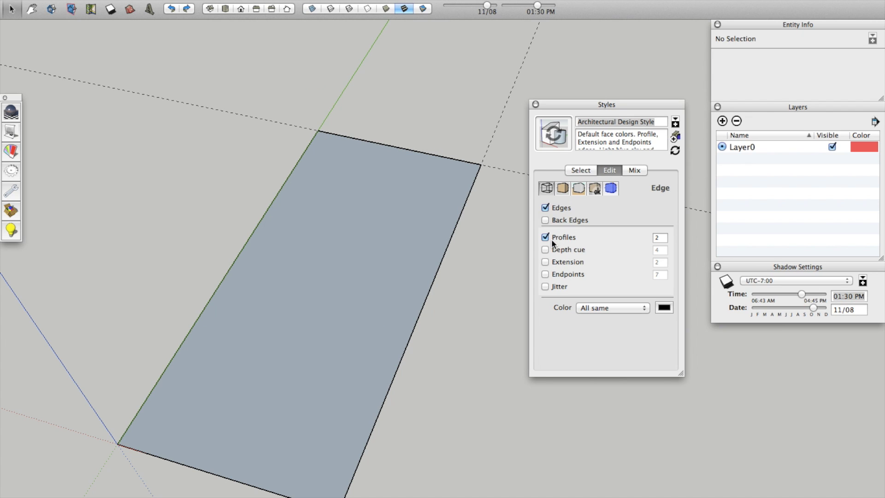
{"action": "left_click", "coordinate": [546, 273]}
{"action": "left_click", "coordinate": [545, 273]}
{"action": "left_click", "coordinate": [545, 237]}
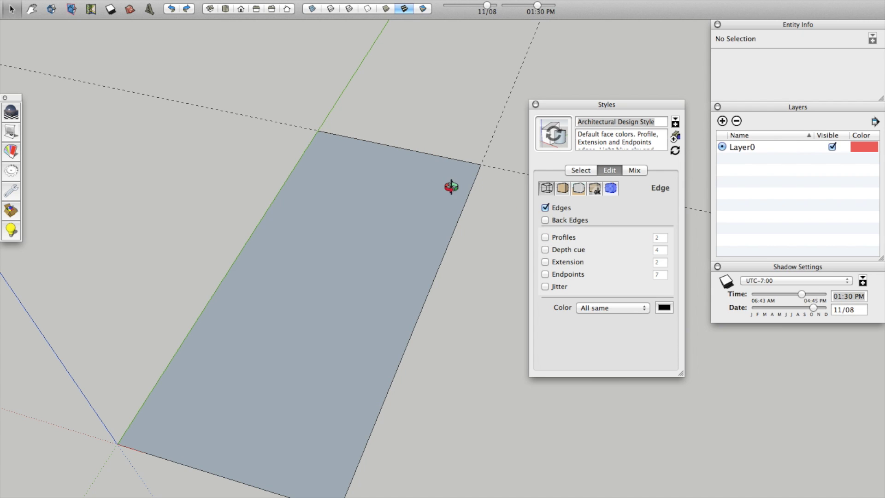
{"action": "left_click", "coordinate": [536, 104]}
View the rectangle from the standard Top view and orbit back to an oblique angle
{"action": "left_click", "coordinate": [225, 8]}
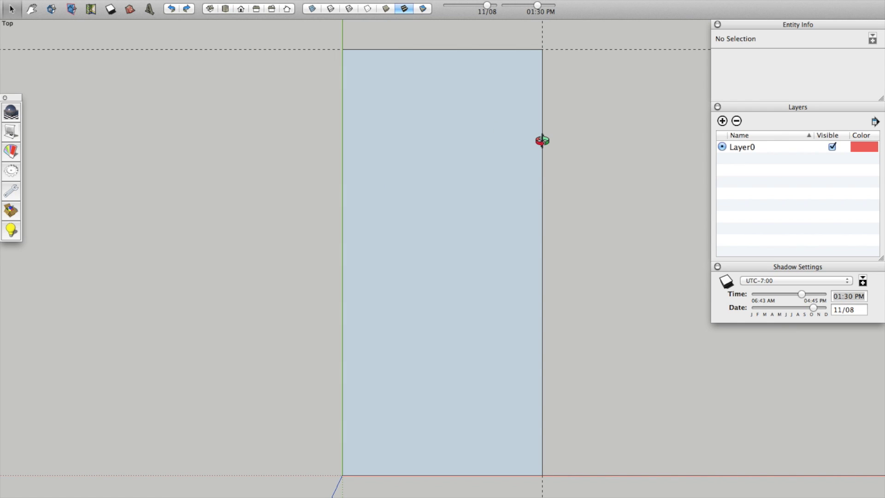
{"action": "left_click_drag", "start_coordinate": [527, 334], "coordinate": [507, 228]}
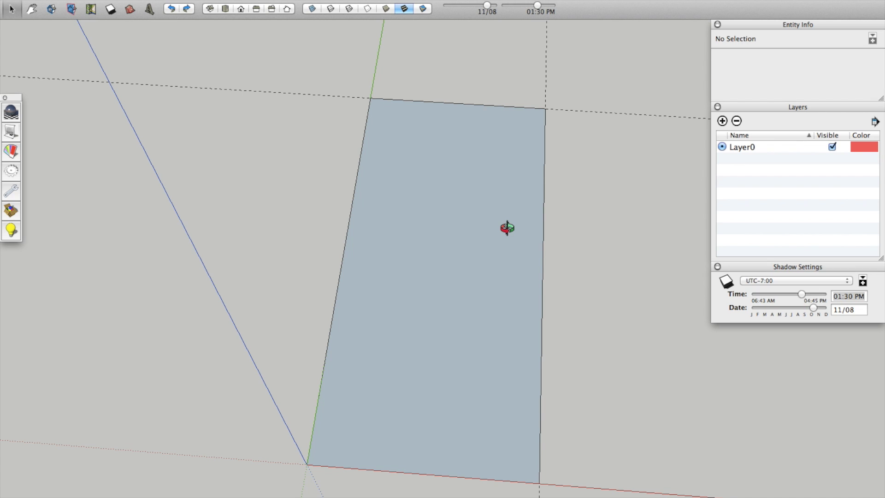
{"action": "mouse_move", "coordinate": [507, 228]}
{"action": "left_mouse_down"}
{"action": "mouse_move", "coordinate": [451, 255]}
{"action": "mouse_move", "coordinate": [368, 177]}
{"action": "left_mouse_up"}
{"action": "key", "text": "l"}
{"action": "scroll", "coordinate": [374, 177], "scroll_direction": "down", "scroll_amount": 3}
{"action": "key", "text": "space"}
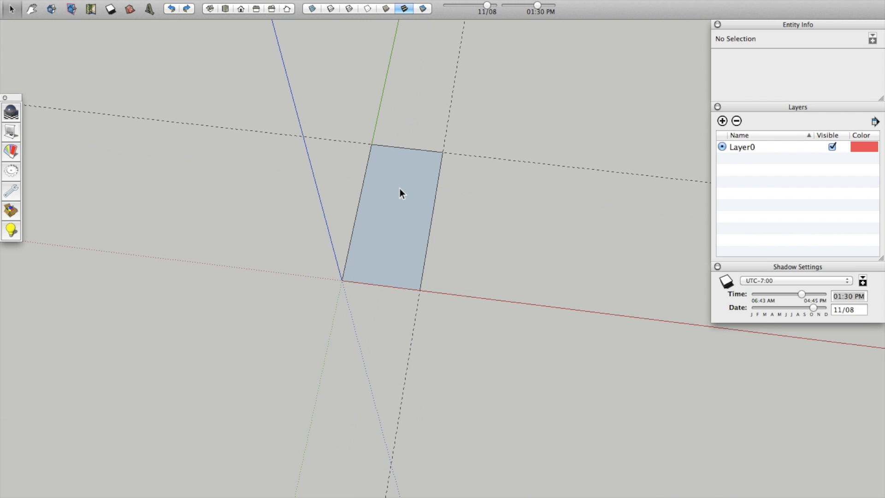
Draw a second four-sided face with the Line tool beside the rectangle, in the positive red direction
{"action": "double_click", "coordinate": [400, 189]}
{"action": "key", "text": "l"}
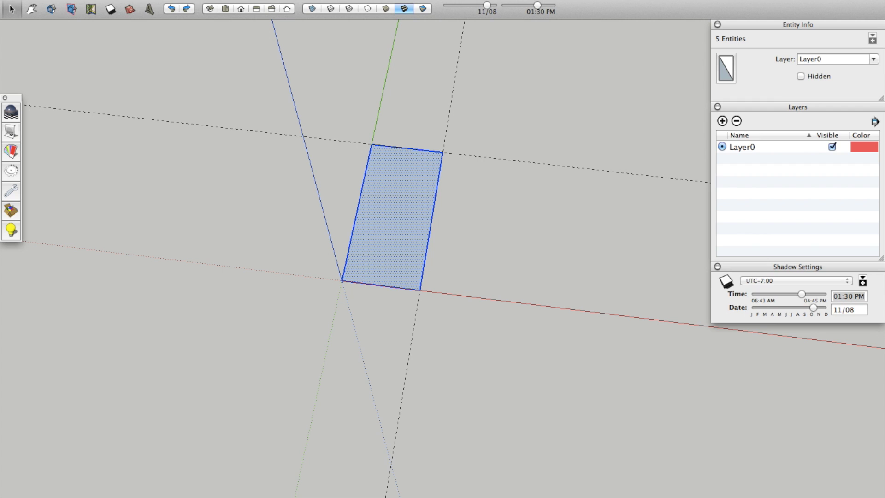
{"action": "left_click", "coordinate": [176, 0]}
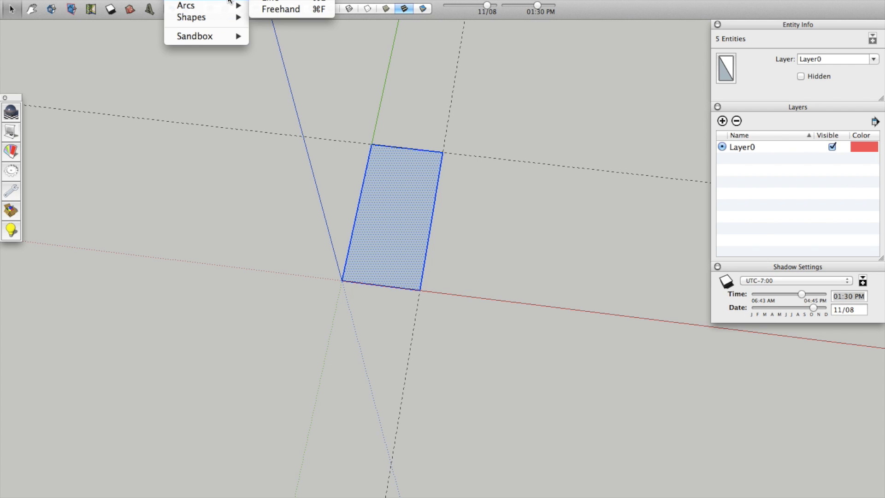
{"action": "mouse_move", "coordinate": [228, 18]}
{"action": "left_click", "coordinate": [259, 18]}
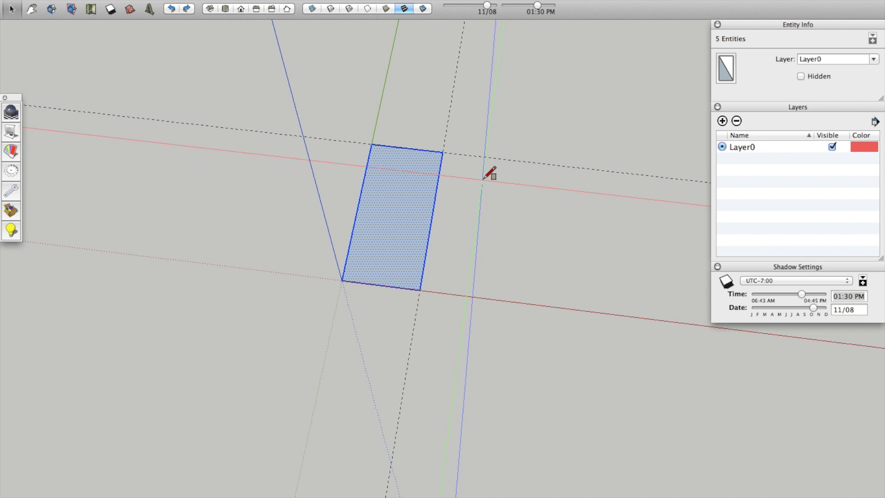
{"action": "left_click", "coordinate": [483, 180]}
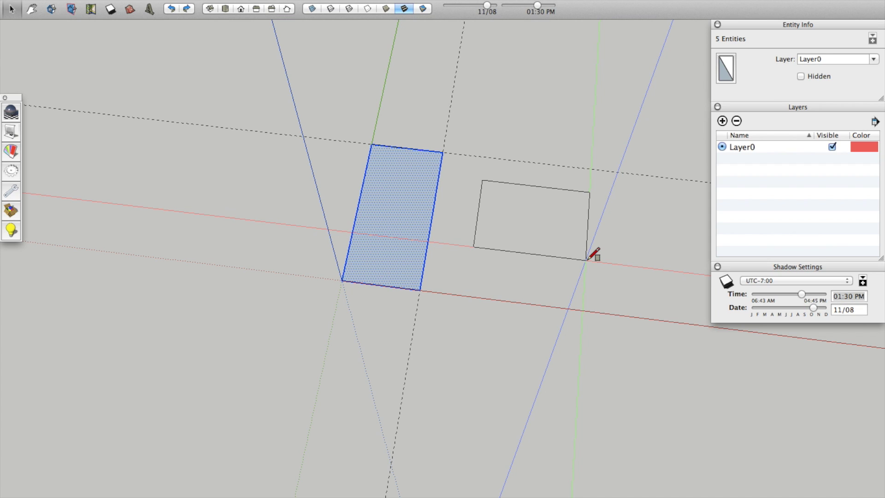
{"action": "left_click", "coordinate": [588, 293]}
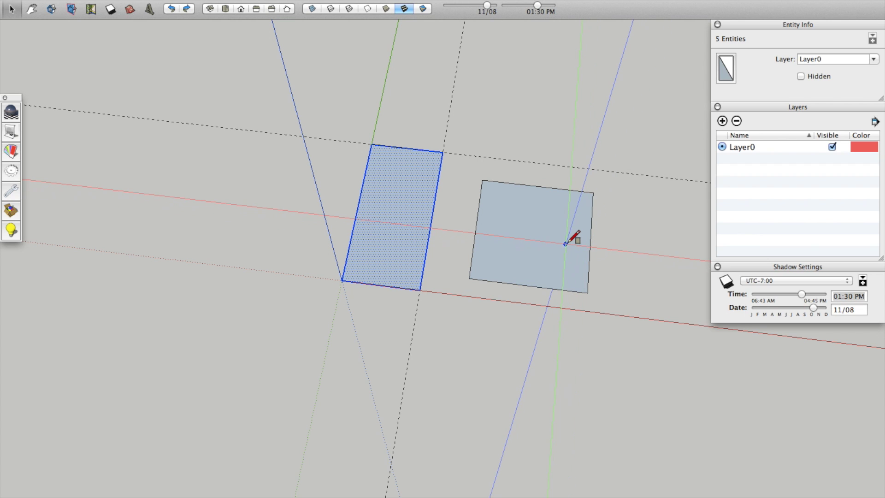
Delete the second face together with its bounding edges
{"action": "key", "text": "space"}
{"action": "left_click", "coordinate": [550, 237]}
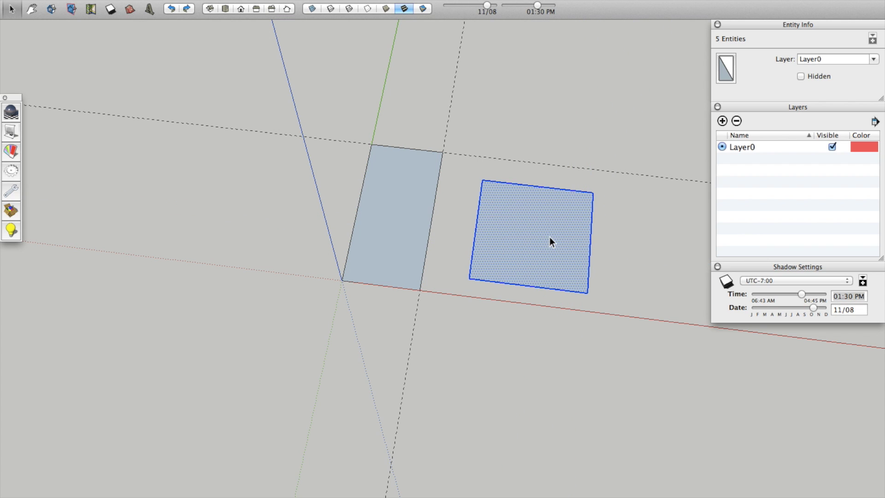
{"action": "key", "text": "Delete"}
{"action": "scroll", "coordinate": [392, 213], "scroll_direction": "up", "scroll_amount": 1}
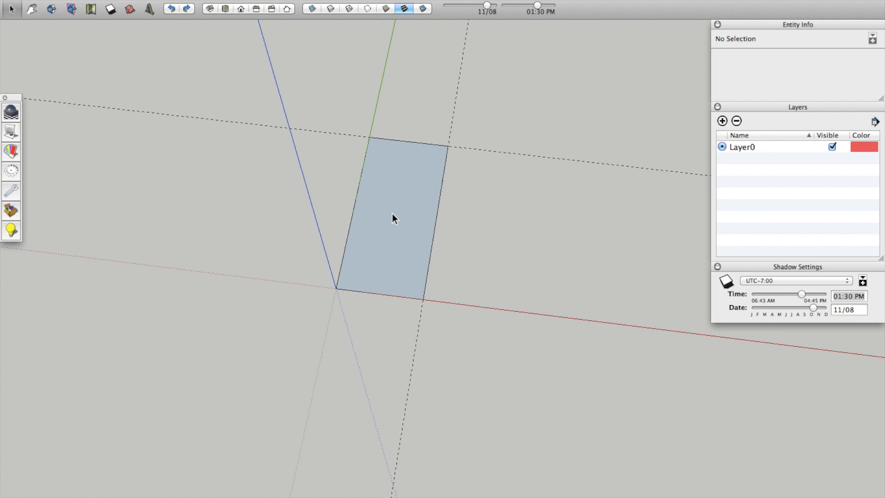
{"action": "scroll", "coordinate": [394, 214], "scroll_direction": "up", "scroll_amount": 2}
{"action": "mouse_move", "coordinate": [400, 217]}
{"action": "middle_mouse_down"}
{"action": "mouse_move", "coordinate": [443, 178]}
{"action": "mouse_move", "coordinate": [424, 221]}
{"action": "middle_mouse_up"}
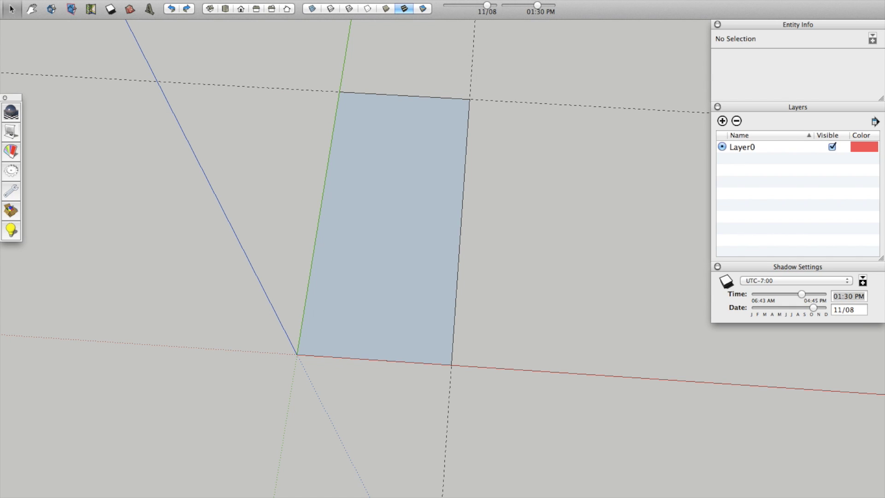
{"action": "left_click", "coordinate": [95, 0]}
{"action": "mouse_move", "coordinate": [51, 1]}
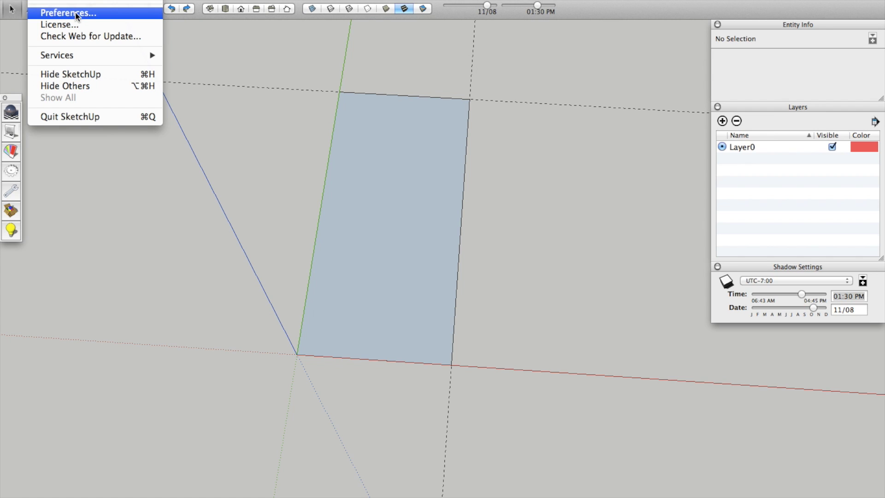
{"action": "left_click", "coordinate": [225, 168]}
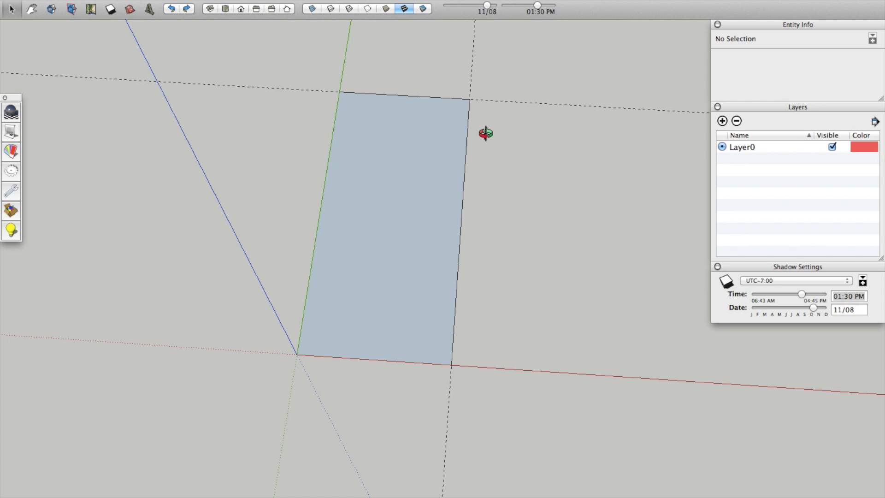
Delete the guide lines and select the rectangular face together with its bounding edges
{"action": "key", "text": "space"}
{"action": "double_click", "coordinate": [424, 173]}
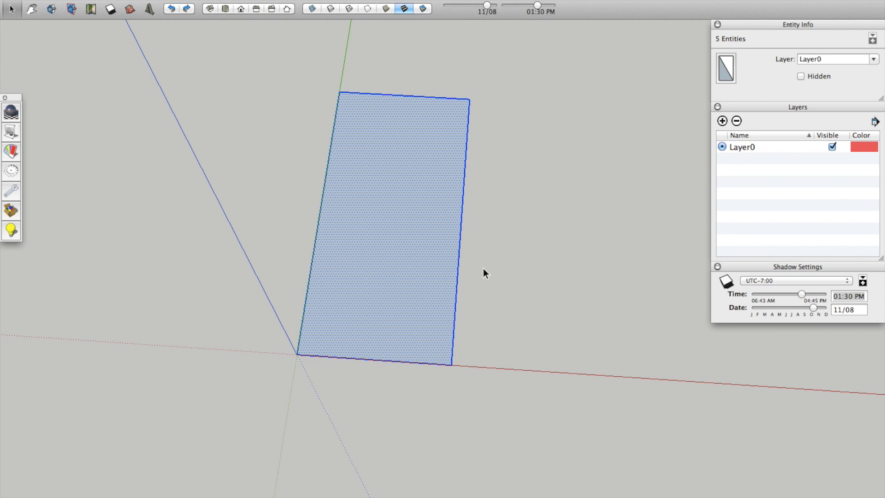
{"action": "double_click", "coordinate": [419, 168]}
{"action": "left_click", "coordinate": [571, 199]}
{"action": "double_click", "coordinate": [391, 203]}
Draw a line from inside the rectangular face across its long edge to a point outside
{"action": "key", "text": "l"}
{"action": "left_click", "coordinate": [399, 197]}
{"action": "left_click", "coordinate": [536, 167]}
{"action": "key", "text": "space"}
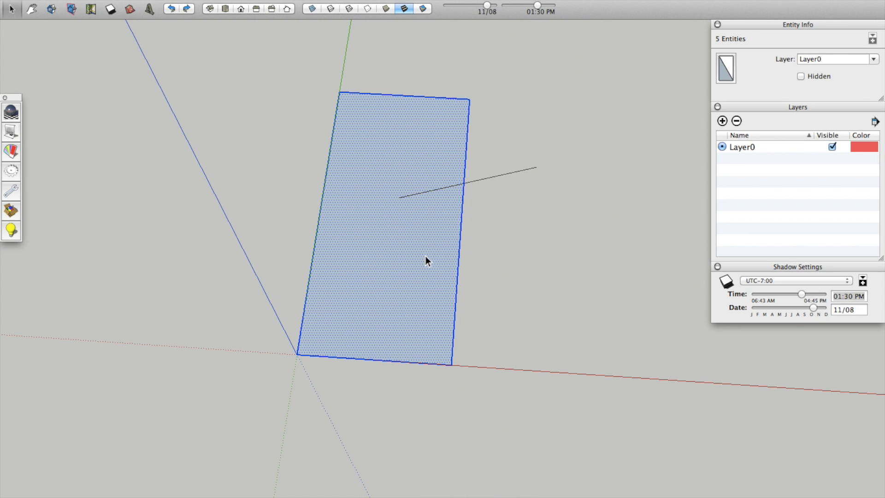
Select all geometry connected to the face, including the crossing line, and undo the drawing of that line
{"action": "left_click", "coordinate": [436, 196], "text": "shift"}
{"action": "middle_click_drag", "start_coordinate": [443, 181], "coordinate": [461, 101]}
{"action": "middle_click_drag", "start_coordinate": [403, 180], "coordinate": [361, 303]}
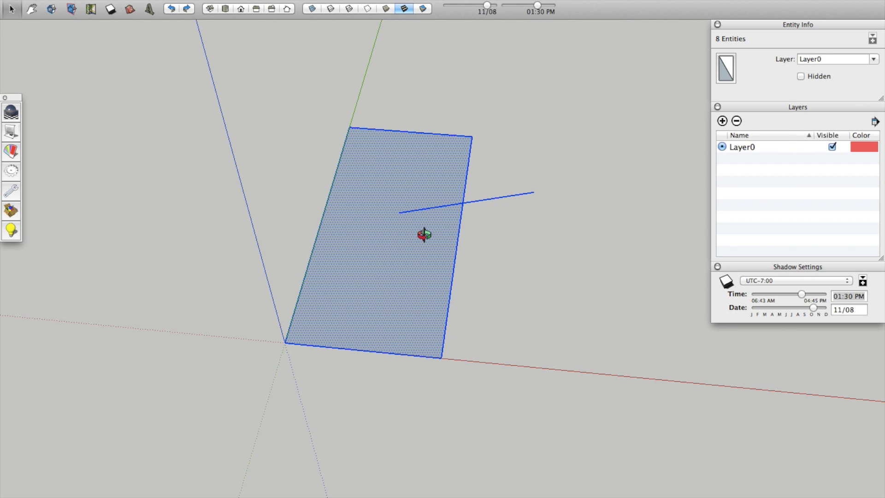
{"action": "key", "text": "super+z"}
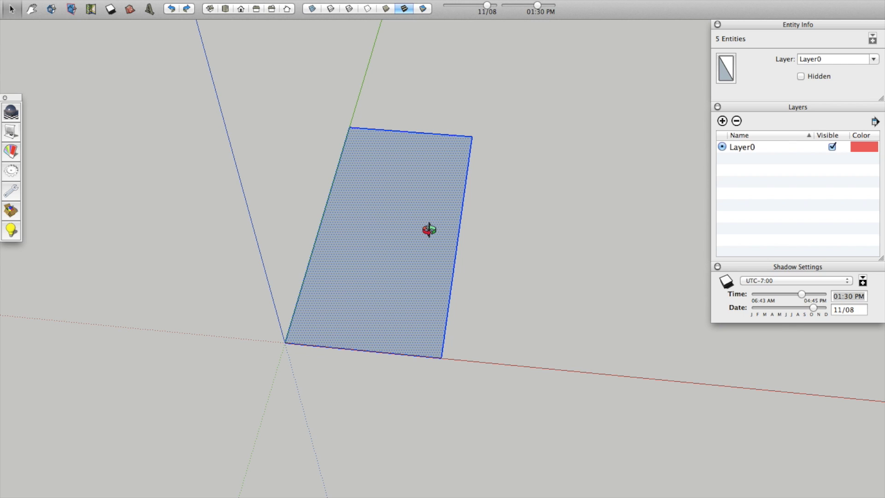
Look up the Make Group command by searching the help for "gro", and group the rectangular face with its edges
{"action": "left_click", "coordinate": [370, 0]}
{"action": "type", "text": "gor"}
{"action": "key", "text": "BackSpace"}
{"action": "key", "text": "BackSpace"}
{"action": "type", "text": "r"}
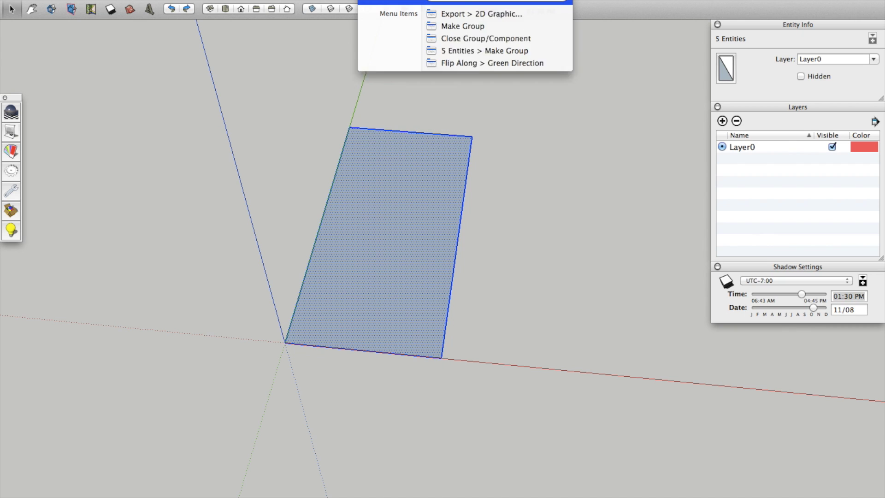
{"action": "type", "text": "o"}
{"action": "mouse_move", "coordinate": [471, 15]}
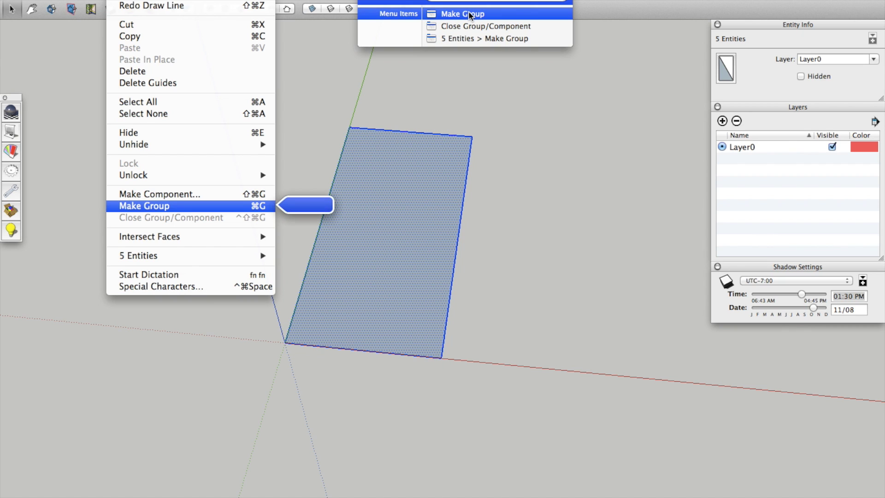
{"action": "left_click", "coordinate": [514, 290]}
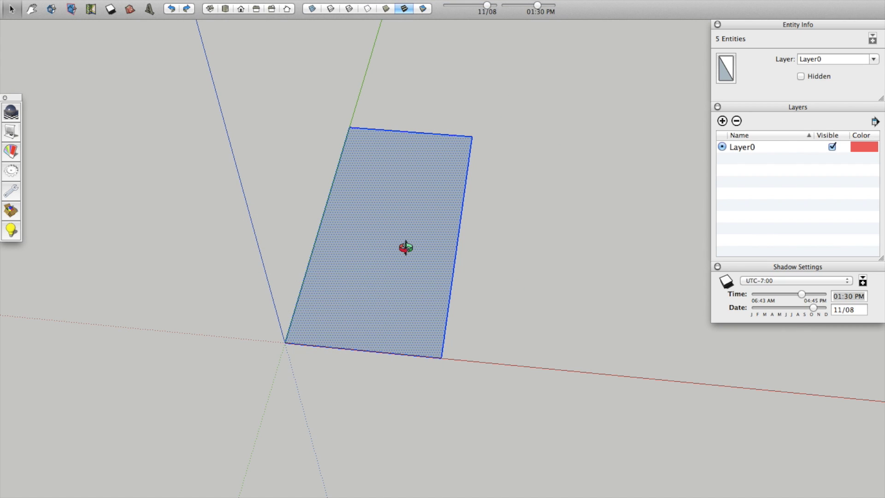
{"action": "left_click_drag", "start_coordinate": [470, 203], "coordinate": [354, 191]}
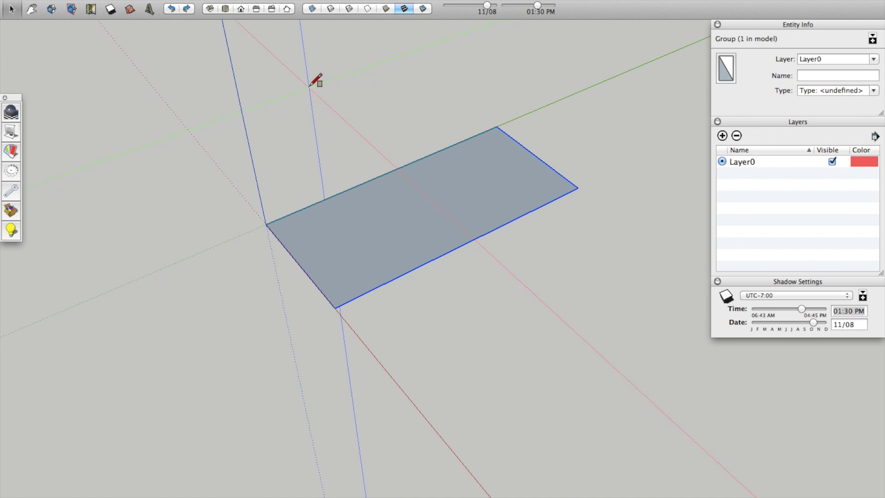
Draw a four-sided face across the green axis from the grouped rectangle and Push/Pull it upward into a box
{"action": "left_click", "coordinate": [297, 81]}
{"action": "left_click", "coordinate": [397, 100]}
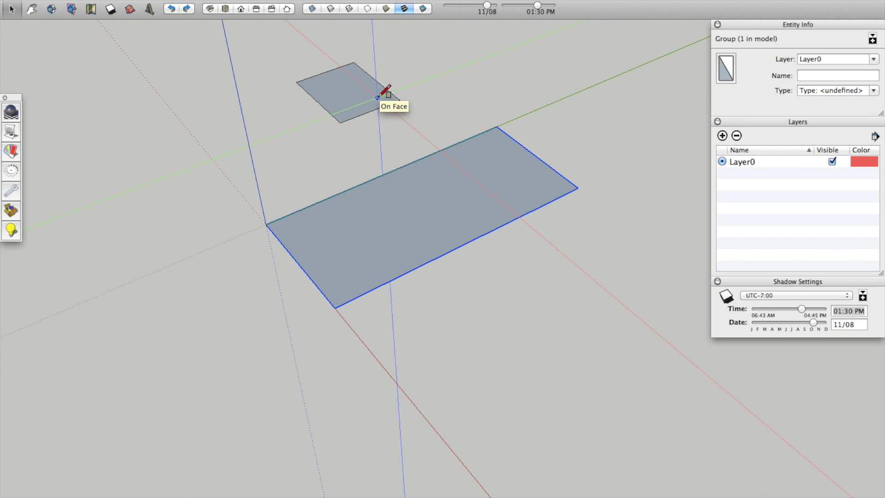
{"action": "left_click", "coordinate": [253, 0]}
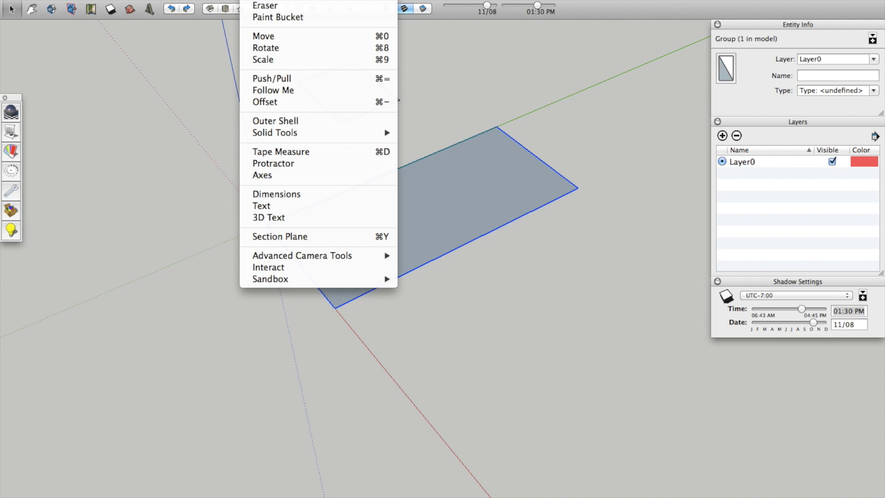
{"action": "left_click", "coordinate": [286, 87]}
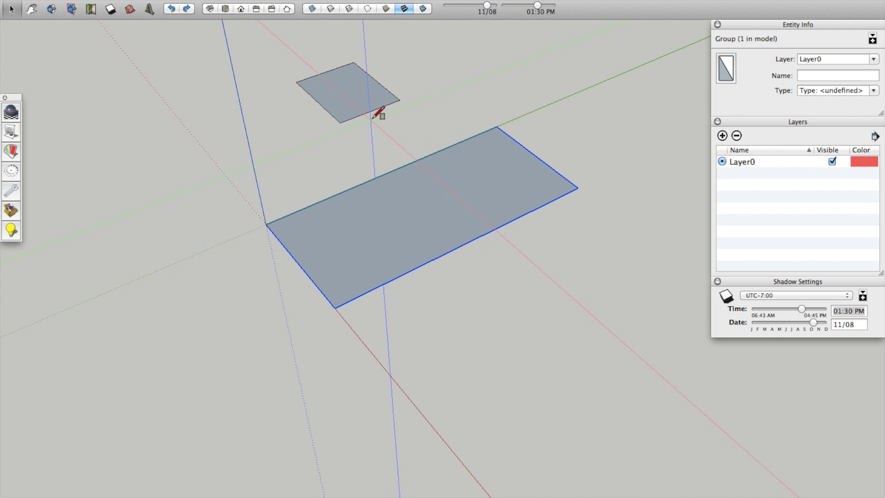
{"action": "left_click_drag", "start_coordinate": [346, 112], "coordinate": [354, 40]}
Select all faces and edges of the box and make them a group
{"action": "left_click", "coordinate": [367, 82]}
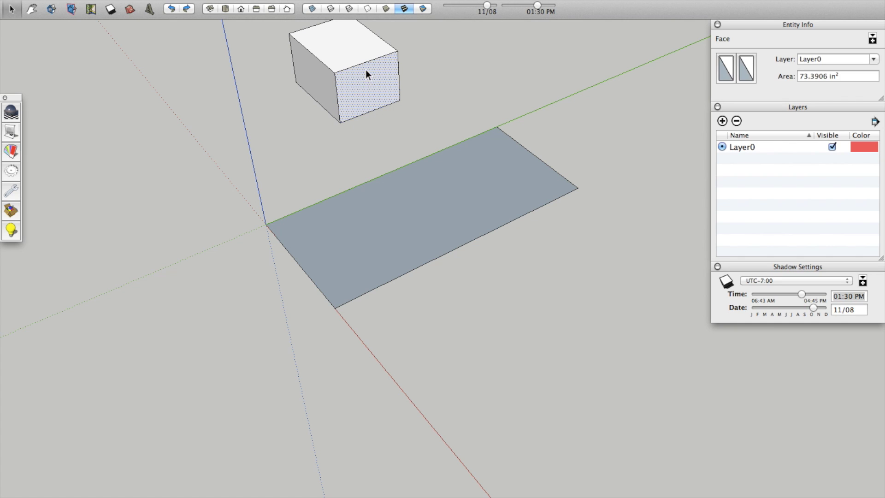
{"action": "key", "text": "space"}
{"action": "triple_click", "coordinate": [364, 69]}
{"action": "key", "text": "g"}
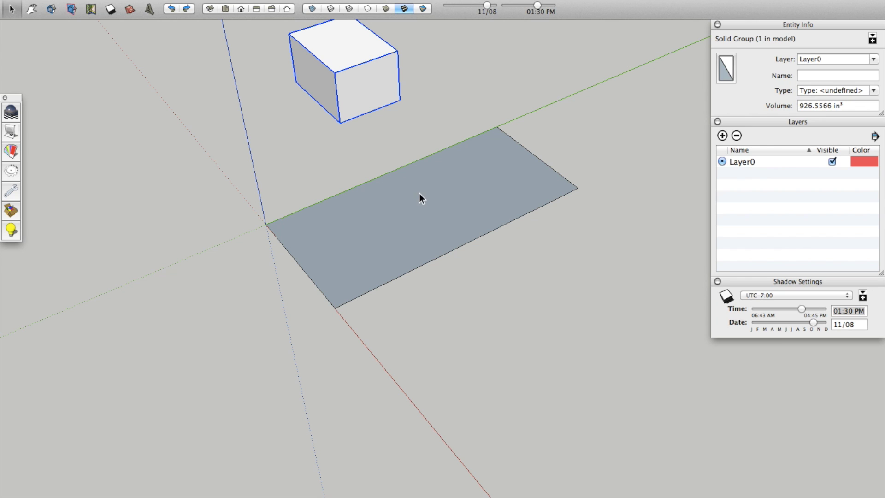
Select the flat rectangular group and look up the Protractor command by searching the help for "pro"
{"action": "left_click", "coordinate": [463, 206]}
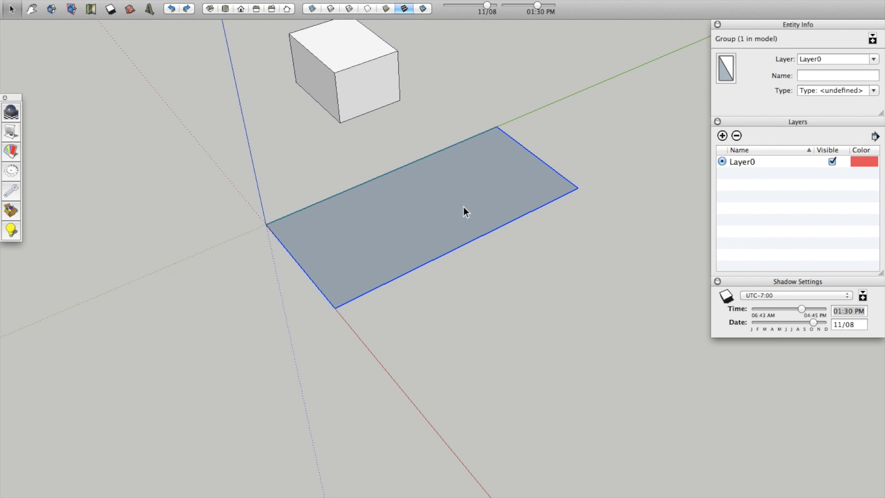
{"action": "key", "text": "shift+super+slash"}
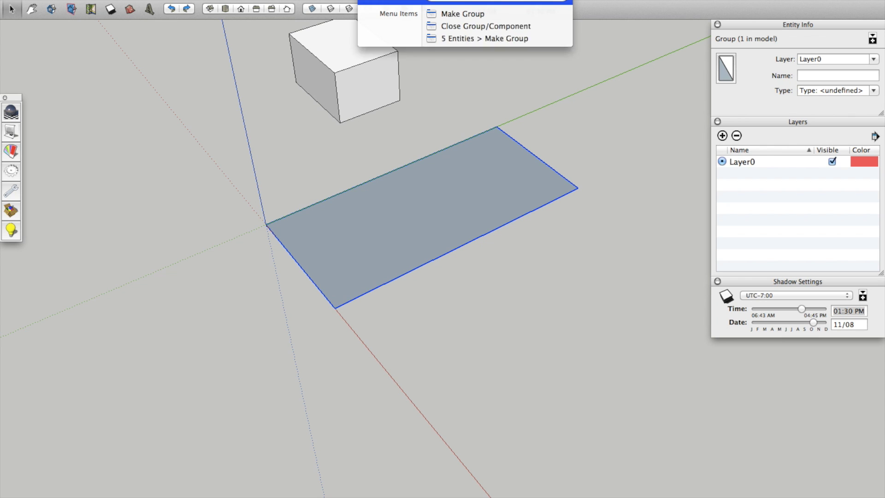
{"action": "type", "text": "pro"}
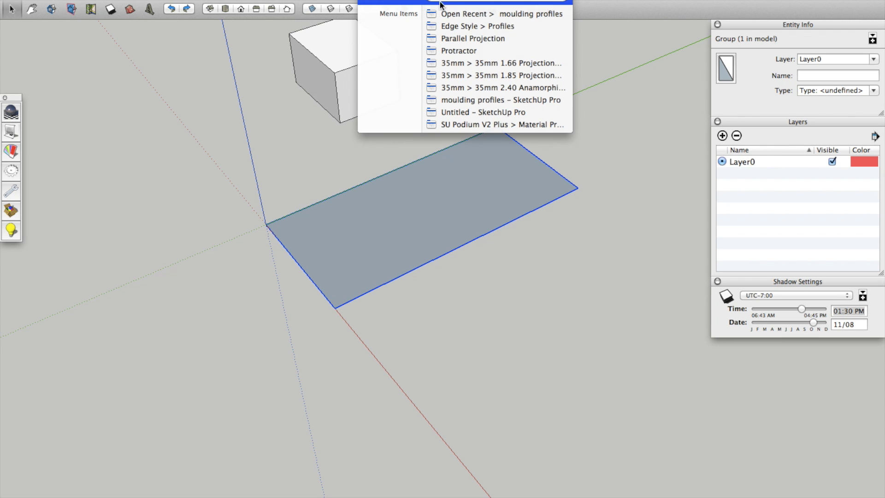
{"action": "mouse_move", "coordinate": [467, 50]}
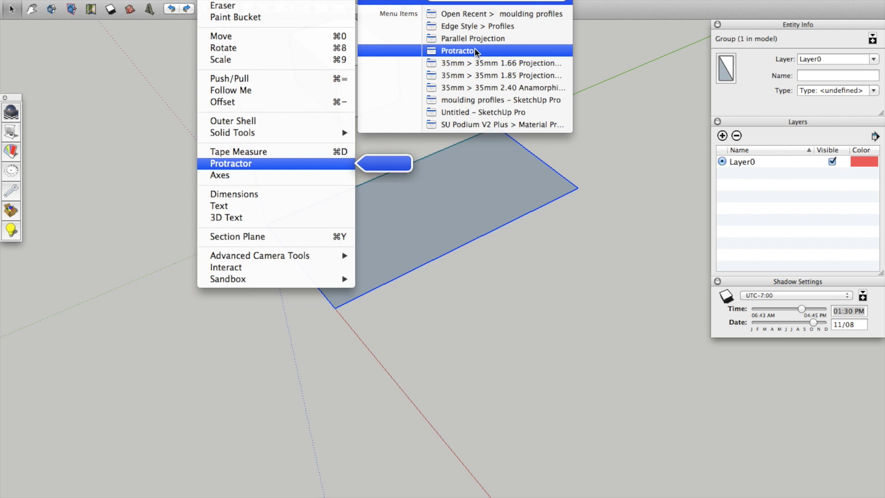
{"action": "left_click", "coordinate": [519, 262]}
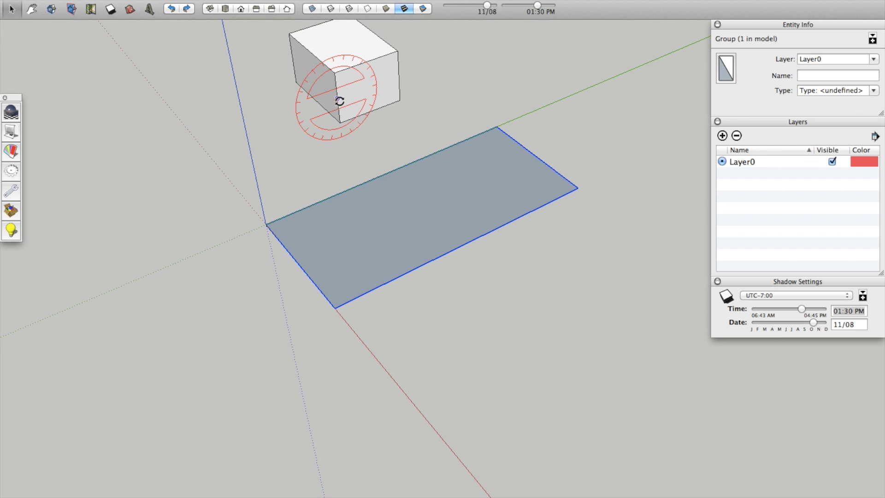
Try rotating the flat rectangular group about the box's front vertical edge and on the ground plane
{"action": "left_click", "coordinate": [399, 77]}
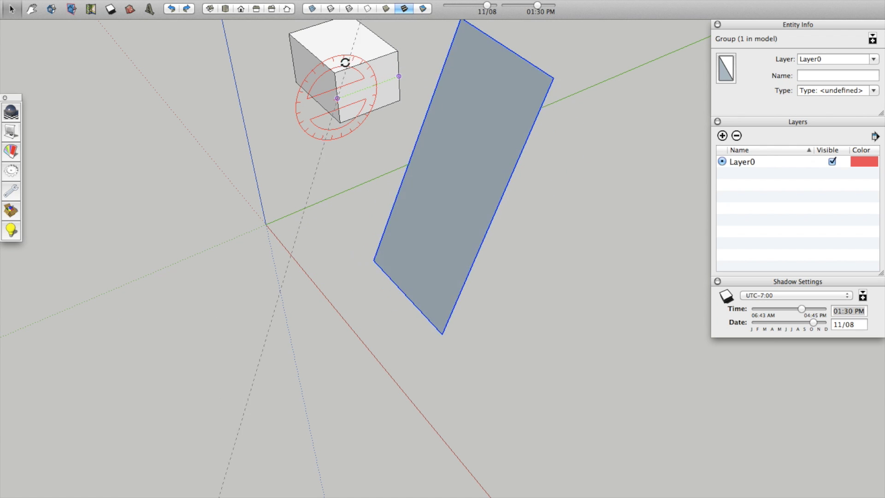
{"action": "left_click", "coordinate": [398, 86]}
{"action": "middle_click_drag", "start_coordinate": [395, 282], "coordinate": [355, 315]}
{"action": "left_click", "coordinate": [345, 204]}
{"action": "left_click", "coordinate": [388, 198]}
{"action": "left_click", "coordinate": [432, 201]}
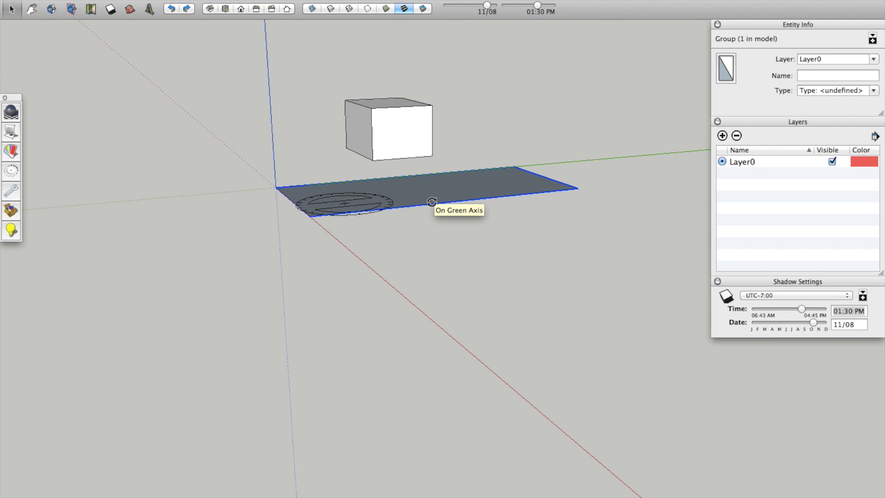
{"action": "left_click", "coordinate": [372, 135]}
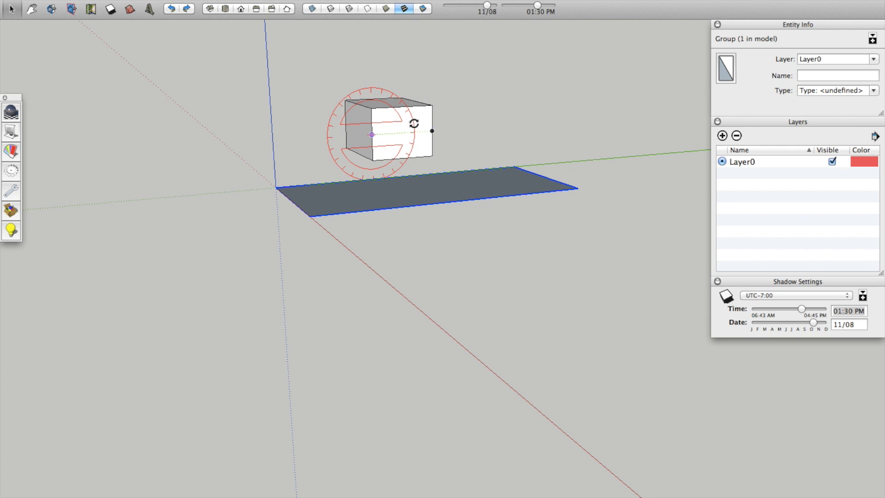
{"action": "left_click", "coordinate": [432, 131]}
{"action": "key", "text": "Escape"}
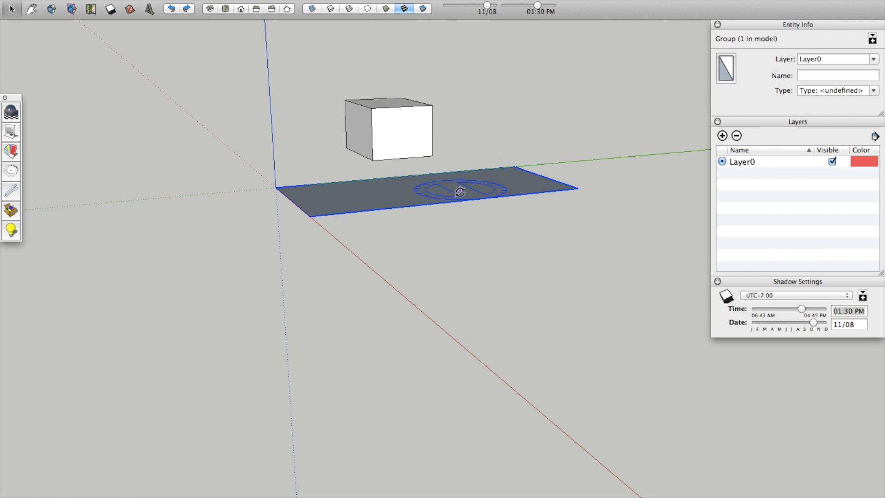
Rotate the flat rectangular group to an upright position around a point on the box's front vertical edge
{"action": "middle_click_drag", "start_coordinate": [363, 176], "coordinate": [383, 308]}
{"action": "scroll", "coordinate": [348, 308], "scroll_direction": "up", "scroll_amount": 1}
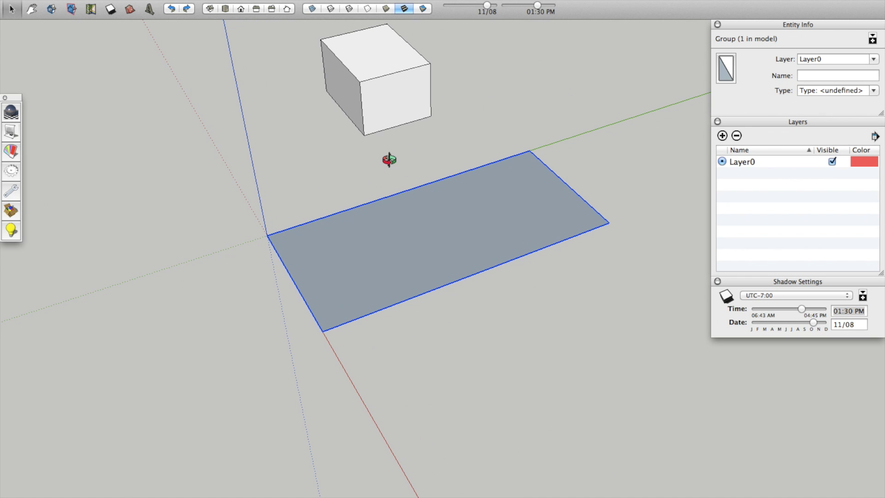
{"action": "left_click", "coordinate": [425, 92]}
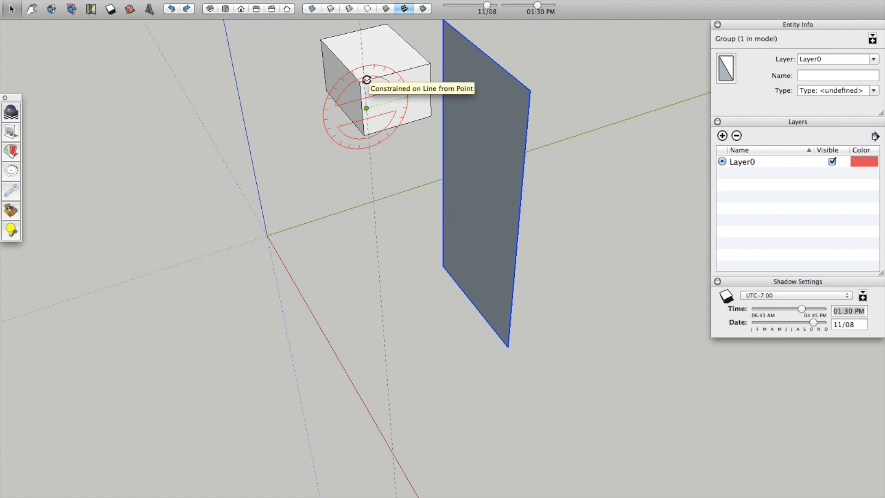
{"action": "left_click", "coordinate": [367, 79]}
{"action": "middle_click_drag", "start_coordinate": [367, 80], "coordinate": [516, 204]}
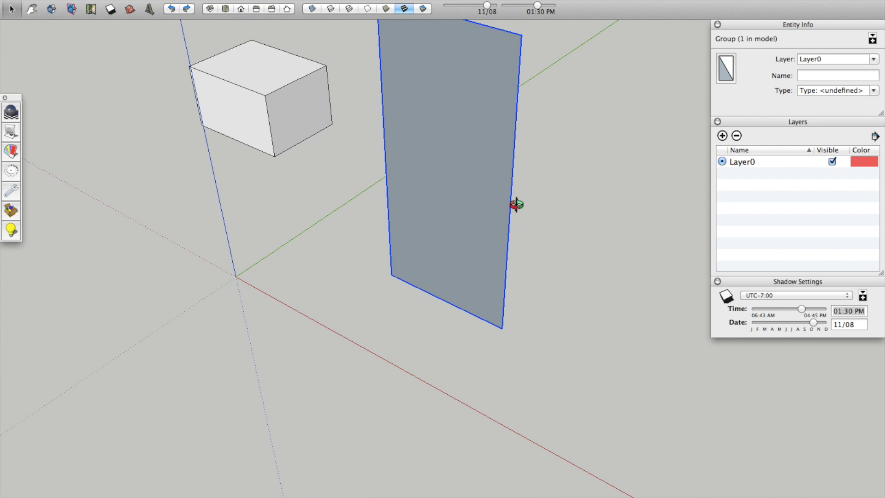
Push/Pull the face inside the upright rectangular group into a thin panel, and undo the extra thickness pulled
{"action": "double_click", "coordinate": [477, 170]}
{"action": "scroll", "coordinate": [386, 334], "scroll_direction": "down", "scroll_amount": 5}
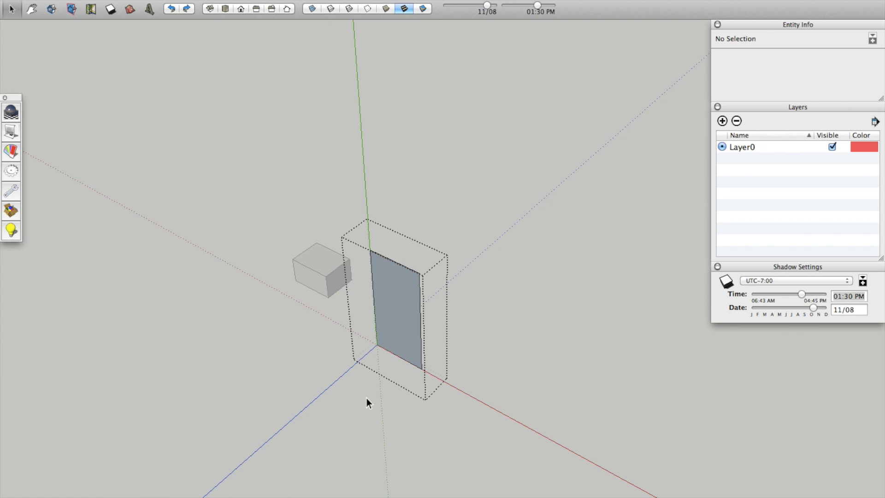
{"action": "scroll", "coordinate": [367, 325], "scroll_direction": "up", "scroll_amount": 6}
{"action": "left_click", "coordinate": [433, 293]}
{"action": "key", "text": "o"}
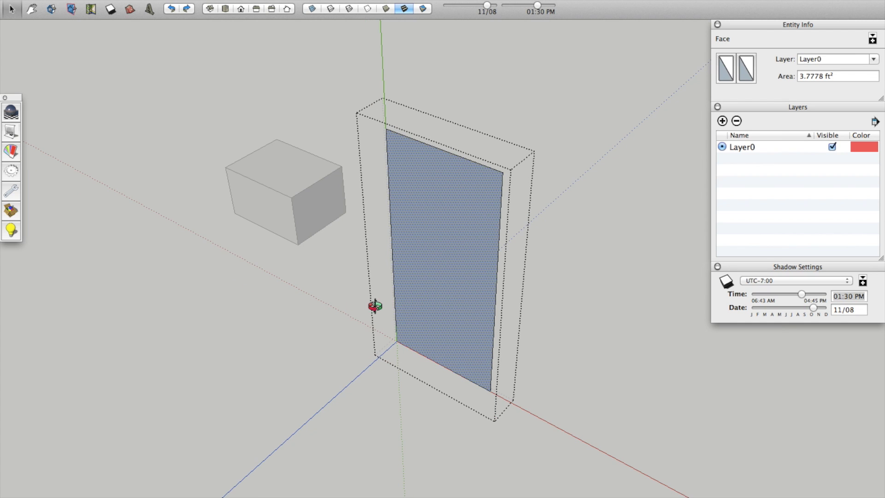
{"action": "left_click_drag", "start_coordinate": [487, 245], "coordinate": [276, 241]}
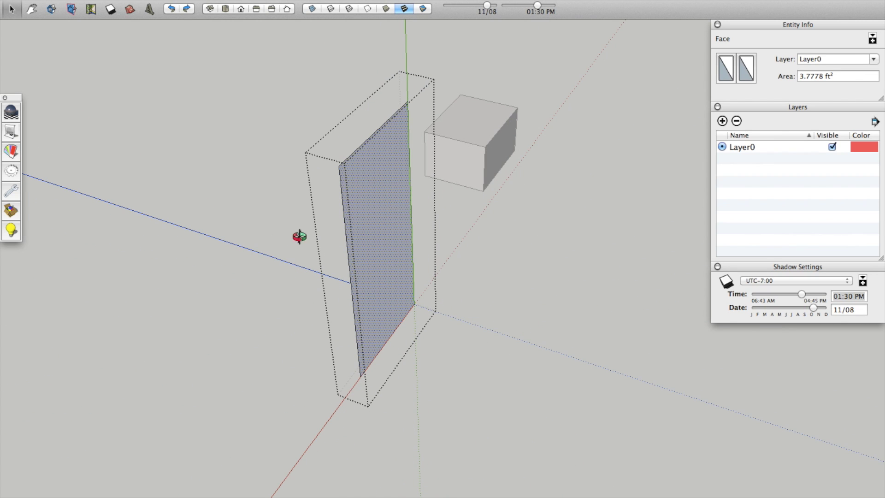
{"action": "key", "text": "Escape"}
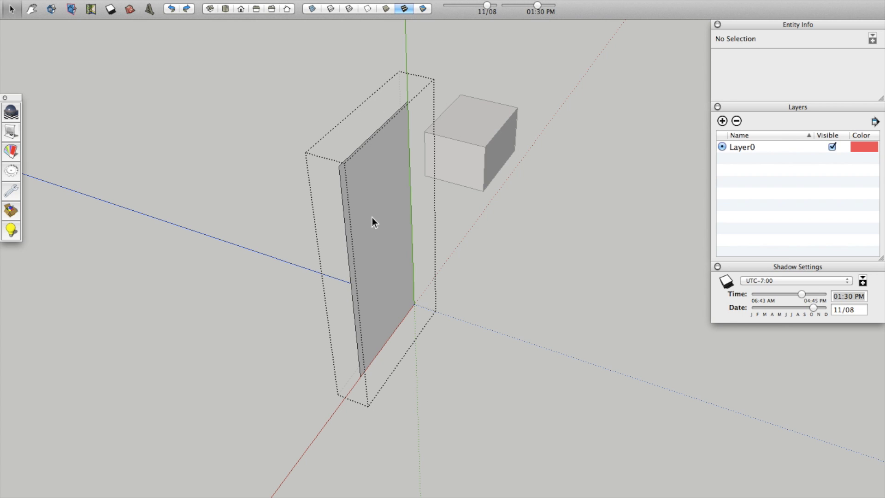
{"action": "key", "text": "o"}
{"action": "left_click_drag", "start_coordinate": [389, 168], "coordinate": [447, 258]}
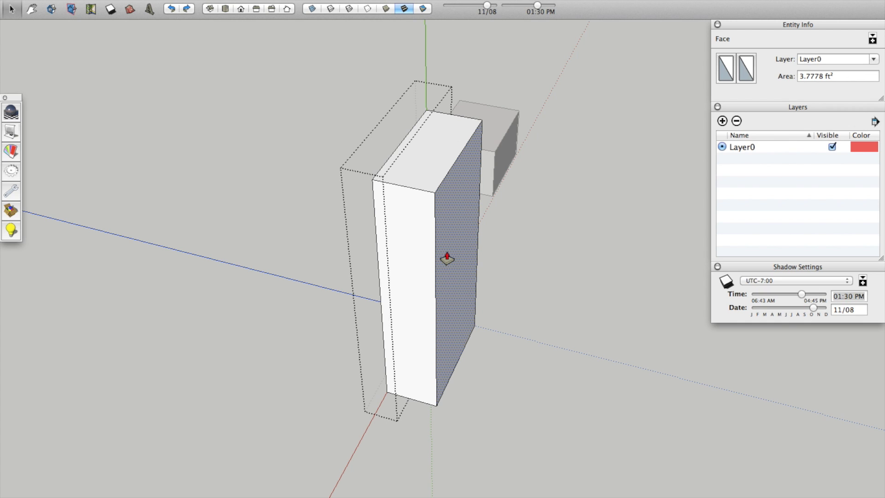
{"action": "key", "text": "super+z"}
Measure the thickness of the panel's narrow side with the Tape Measure, and close and reselect the group
{"action": "scroll", "coordinate": [379, 198], "scroll_direction": "up", "scroll_amount": 5}
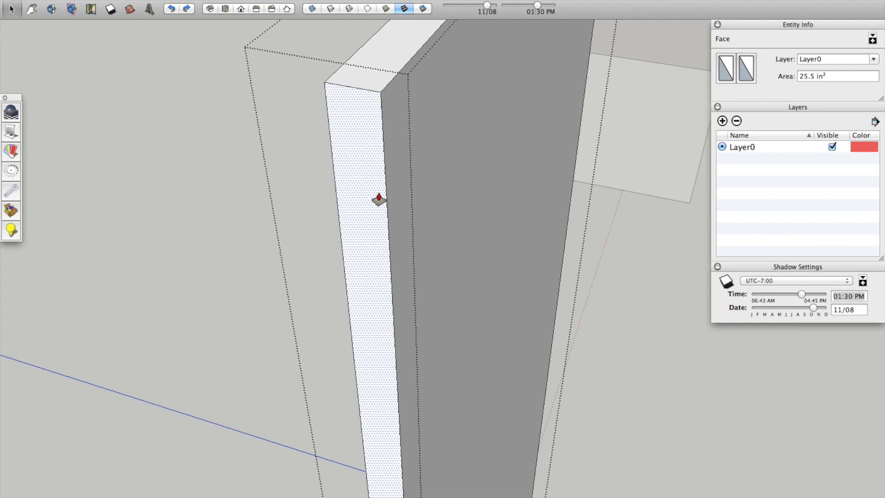
{"action": "key", "text": "t"}
{"action": "left_click", "coordinate": [329, 129]}
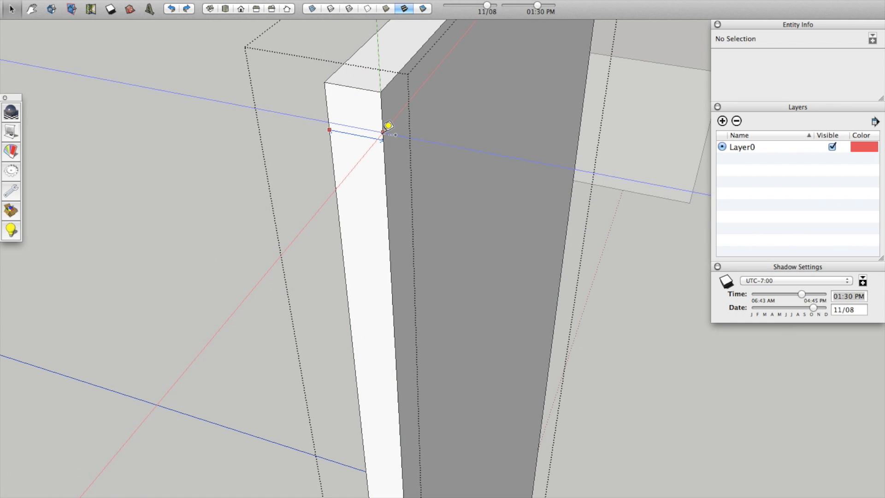
{"action": "scroll", "coordinate": [452, 125], "scroll_direction": "down", "scroll_amount": 5}
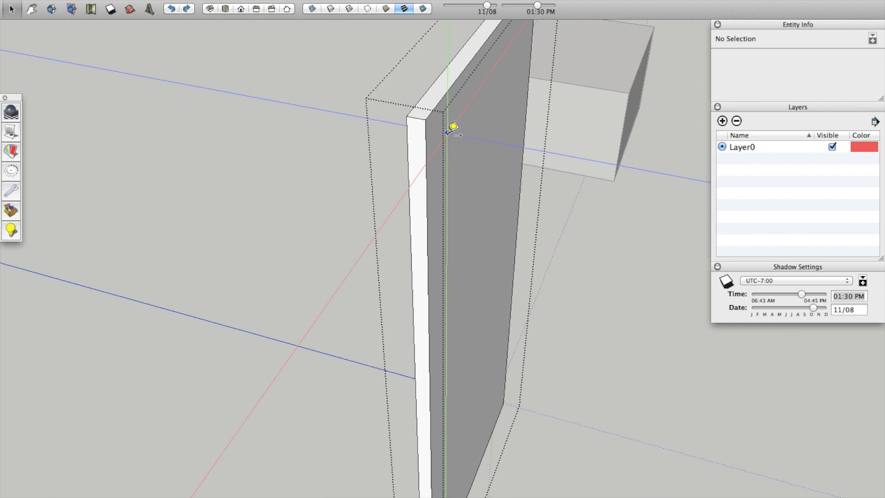
{"action": "key", "text": "space"}
{"action": "left_click", "coordinate": [467, 194]}
Look up the Make Component command for the panel group by searching the help for "com"
{"action": "middle_click_drag", "start_coordinate": [460, 190], "coordinate": [353, 218]}
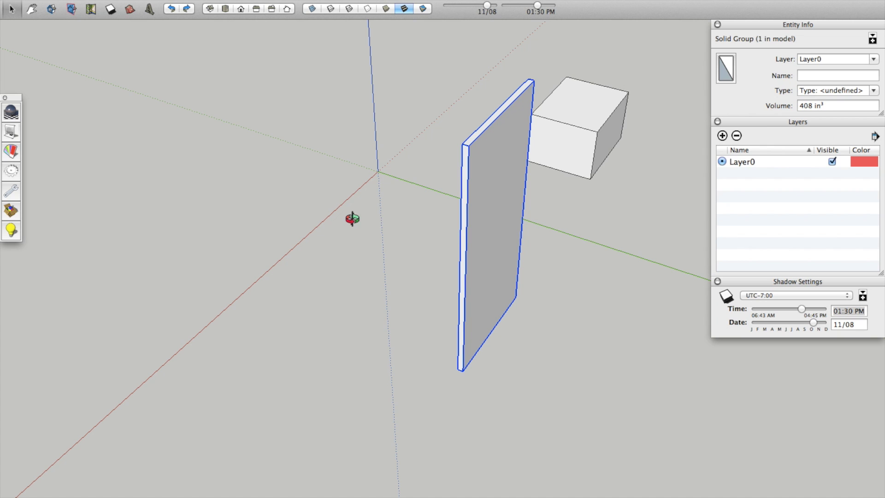
{"action": "mouse_move", "coordinate": [462, 239]}
{"action": "middle_mouse_down"}
{"action": "mouse_move", "coordinate": [472, 241]}
{"action": "mouse_move", "coordinate": [431, 258]}
{"action": "mouse_move", "coordinate": [471, 238]}
{"action": "middle_mouse_up"}
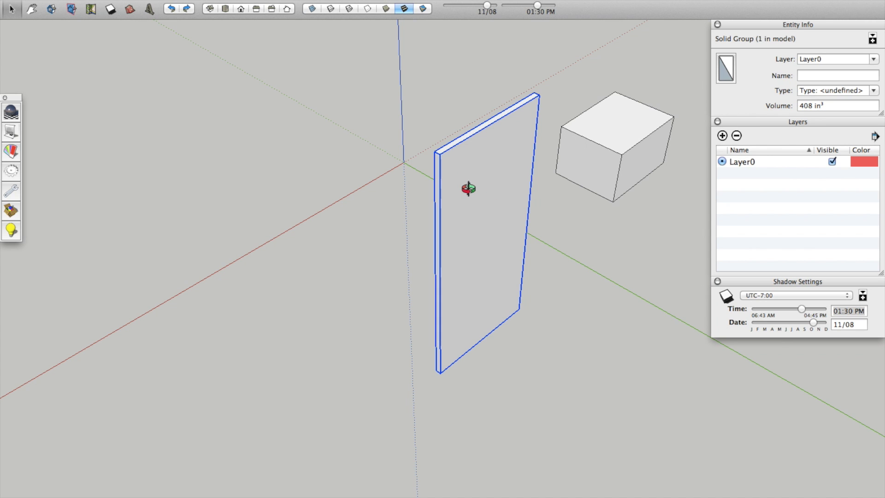
{"action": "middle_click_drag", "start_coordinate": [469, 189], "coordinate": [520, 330]}
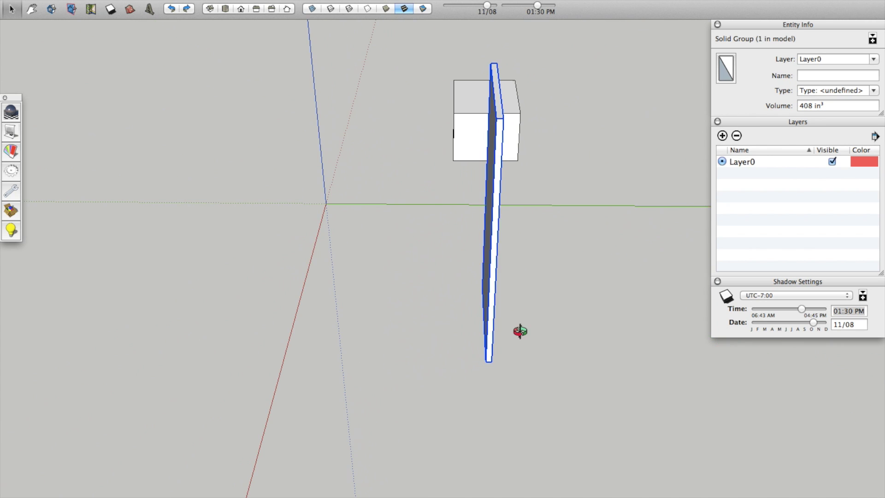
{"action": "scroll", "coordinate": [488, 363], "scroll_direction": "up", "scroll_amount": 3}
{"action": "middle_click_drag", "start_coordinate": [488, 363], "coordinate": [508, 352]}
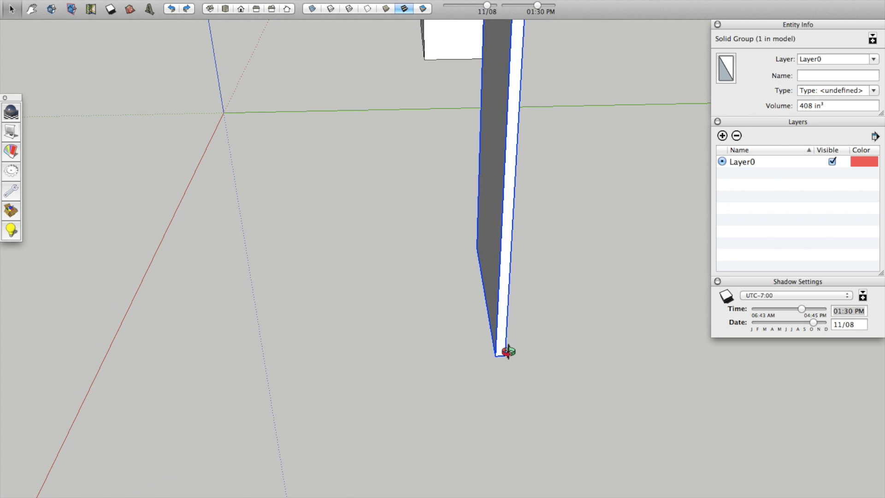
{"action": "key", "text": "super+shift+slash"}
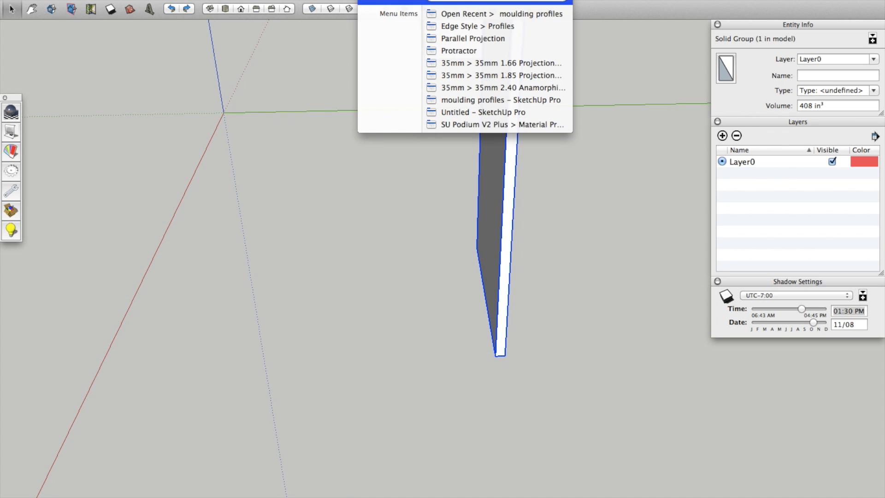
{"action": "type", "text": "com"}
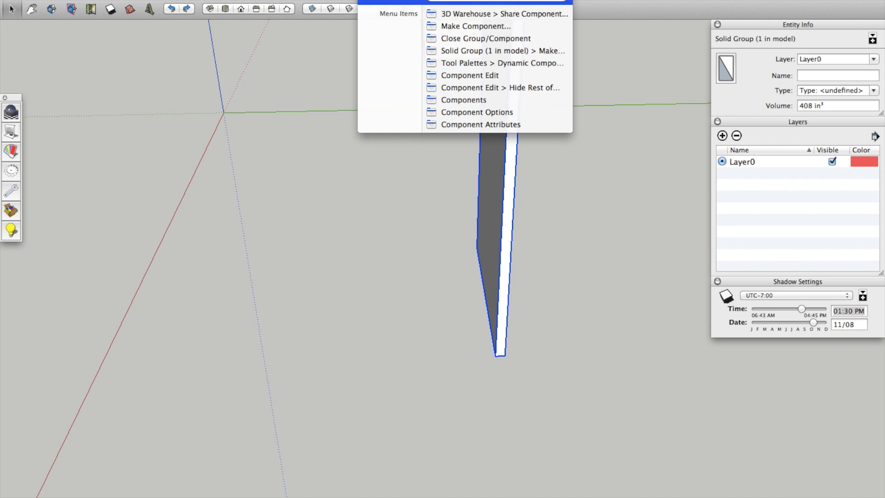
{"action": "mouse_move", "coordinate": [452, 27]}
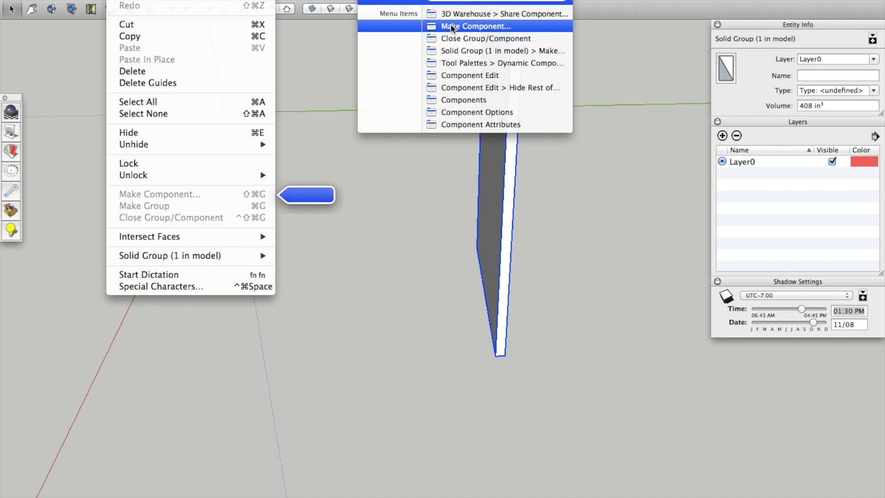
{"action": "left_click", "coordinate": [376, 402]}
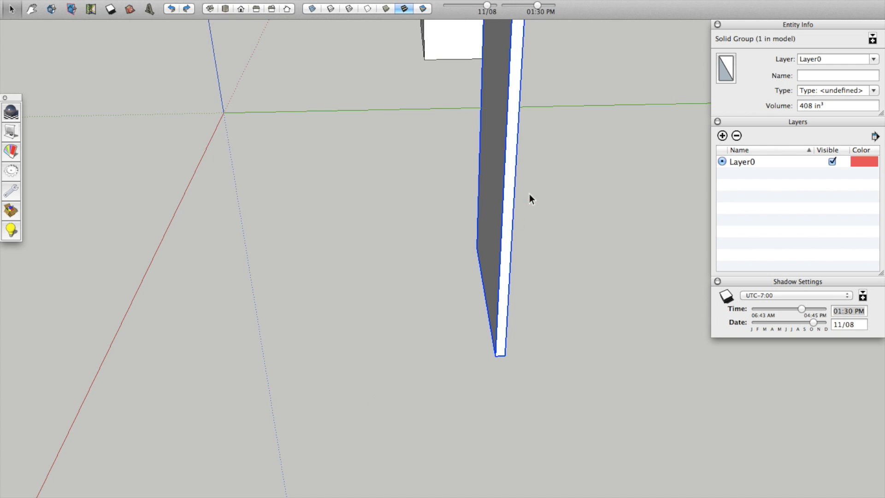
Move the upright panel by its lower back corner so that the corner sits on the green axis
{"action": "key", "text": "o"}
{"action": "left_click_drag", "start_coordinate": [429, 158], "coordinate": [533, 169]}
{"action": "key", "text": "m"}
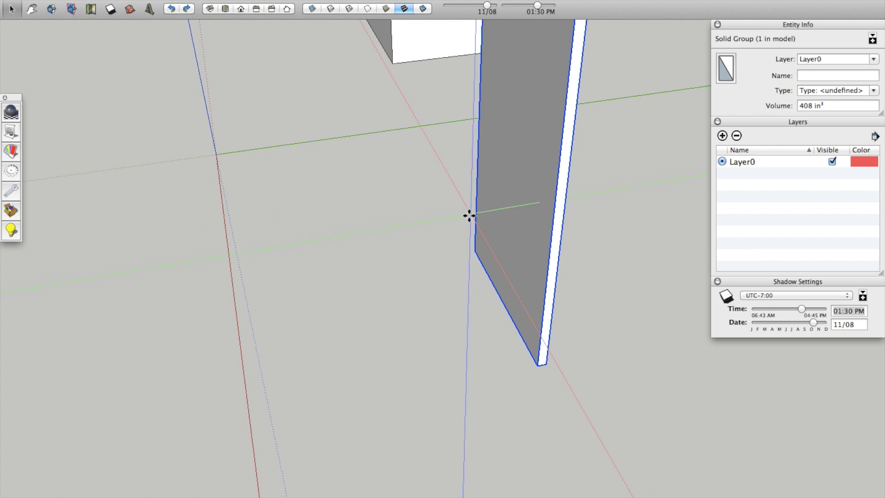
{"action": "left_click_drag", "start_coordinate": [475, 250], "coordinate": [486, 81]}
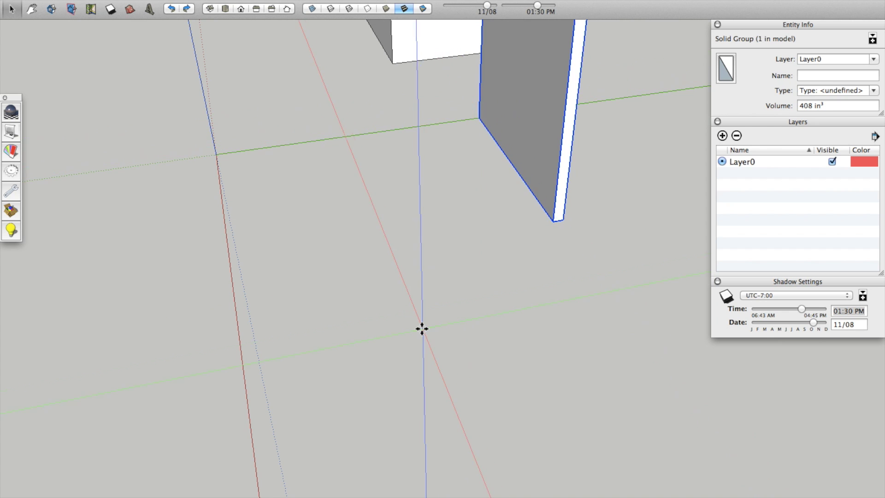
Make the upright panel a component with the default name Component#1 and review its available editing commands
{"action": "scroll", "coordinate": [448, 222], "scroll_direction": "down", "scroll_amount": 3}
{"action": "scroll", "coordinate": [457, 189], "scroll_direction": "up", "scroll_amount": 3}
{"action": "key", "text": "g"}
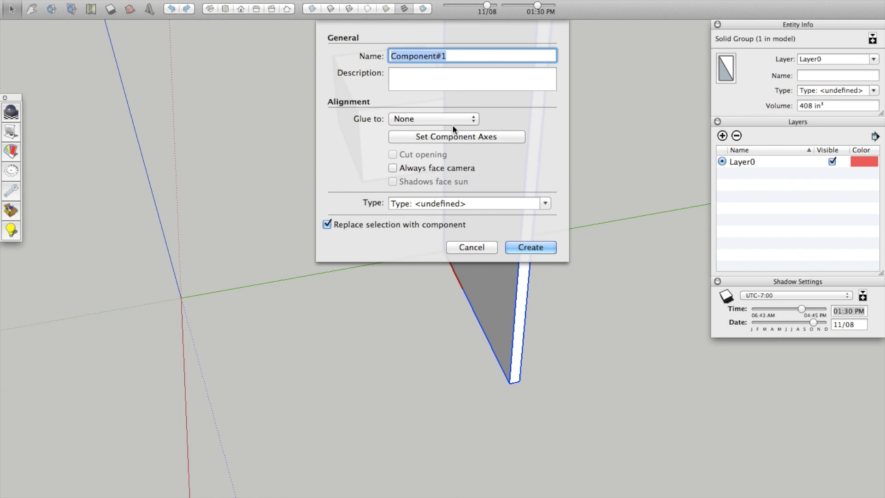
{"action": "key", "text": "Return"}
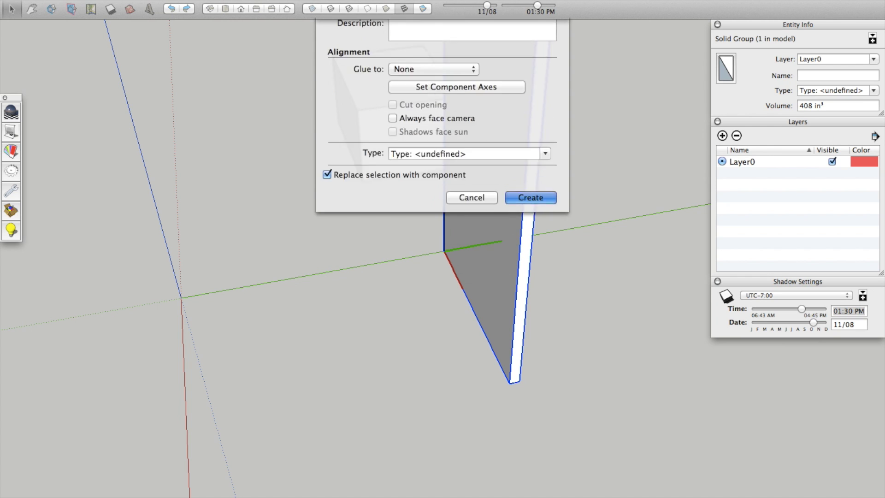
{"action": "scroll", "coordinate": [471, 302], "scroll_direction": "down", "scroll_amount": 2}
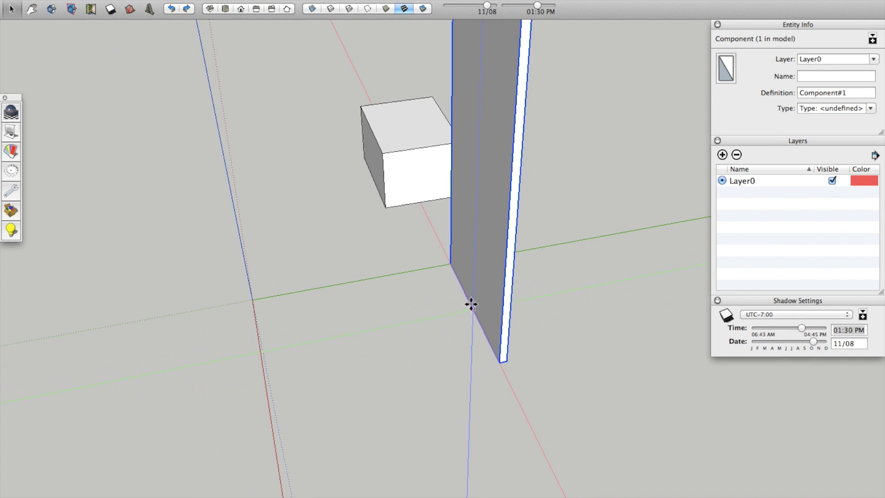
{"action": "right_click", "coordinate": [480, 279]}
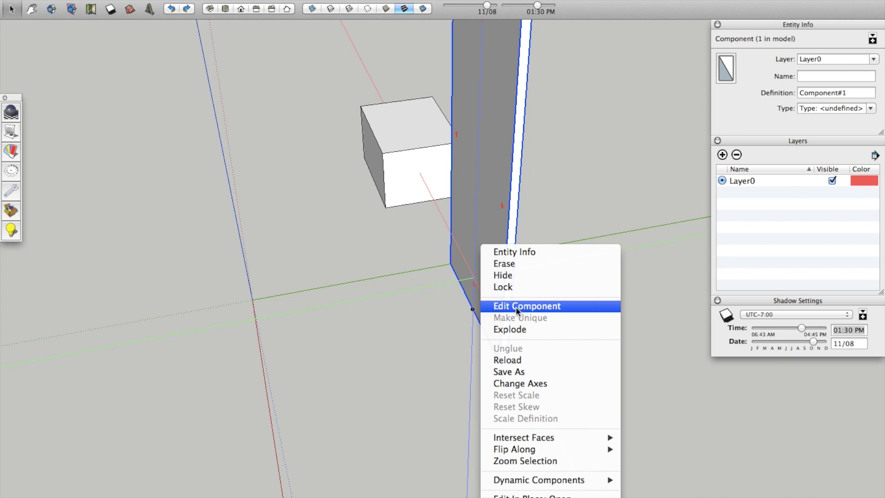
{"action": "left_click", "coordinate": [475, 243]}
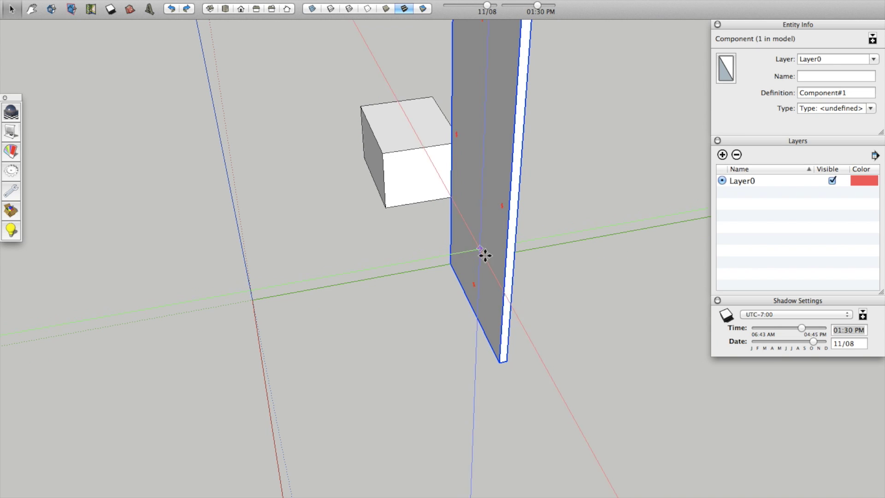
Place a guide parallel to the upright panel's lower outer edge, offset 2' 2" along the green axis with the Tape Measure
{"action": "middle_click_drag", "start_coordinate": [513, 322], "coordinate": [402, 325]}
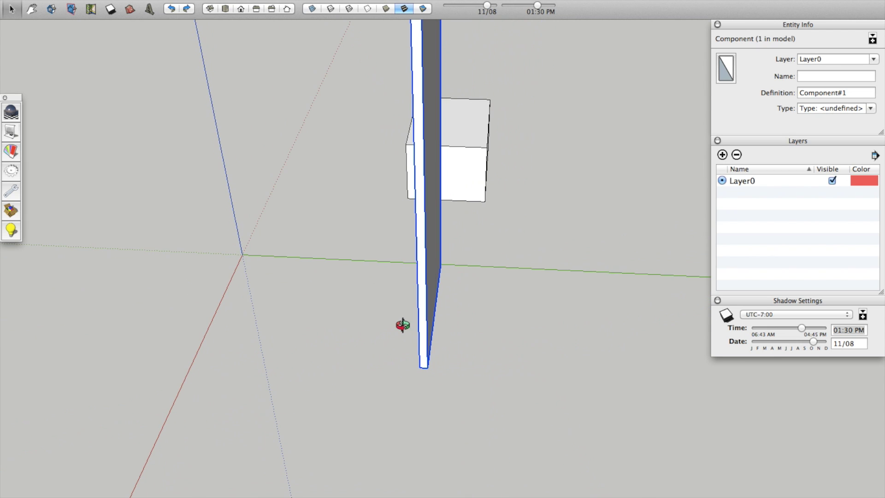
{"action": "key", "text": "t"}
{"action": "left_click", "coordinate": [433, 325]}
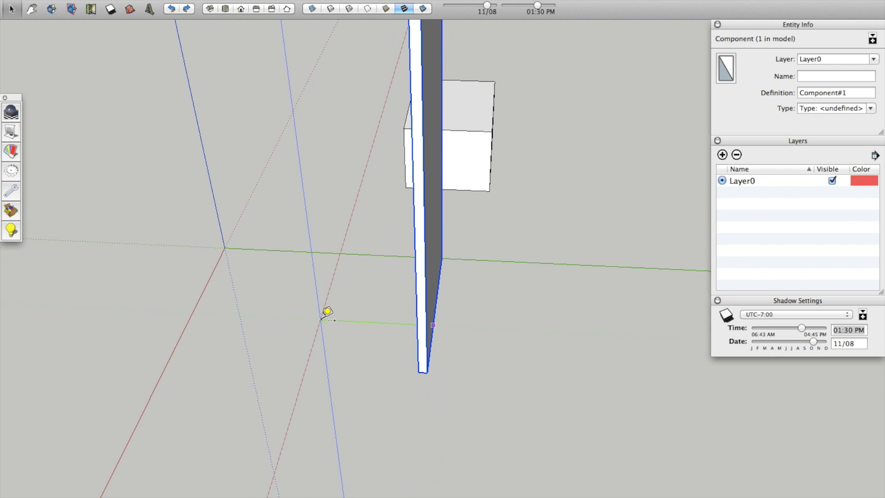
{"action": "mouse_move", "coordinate": [444, 336]}
{"action": "middle_mouse_down"}
{"action": "mouse_move", "coordinate": [439, 345]}
{"action": "mouse_move", "coordinate": [326, 310]}
{"action": "mouse_move", "coordinate": [366, 326]}
{"action": "middle_mouse_up"}
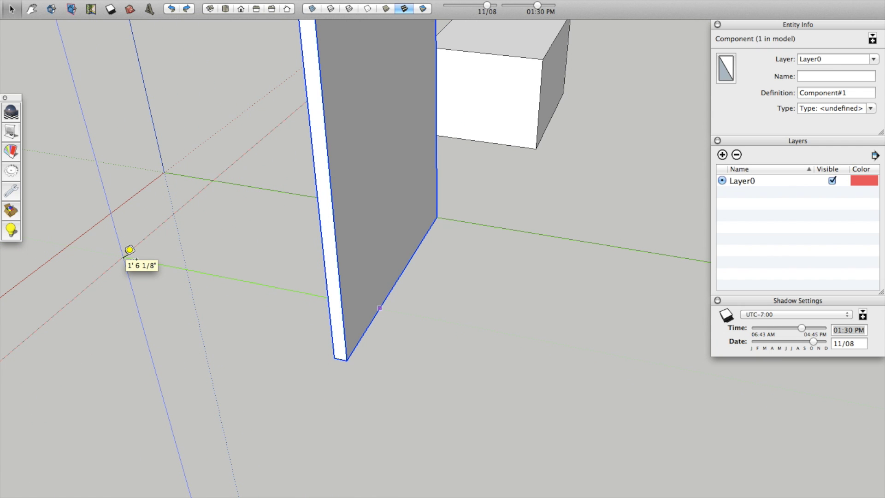
Measure out from the panel's lower outer edge along the green axis with the Tape Measure
{"action": "mouse_move", "coordinate": [336, 271]}
{"action": "middle_mouse_down"}
{"action": "mouse_move", "coordinate": [447, 346]}
{"action": "mouse_move", "coordinate": [304, 365]}
{"action": "middle_mouse_up"}
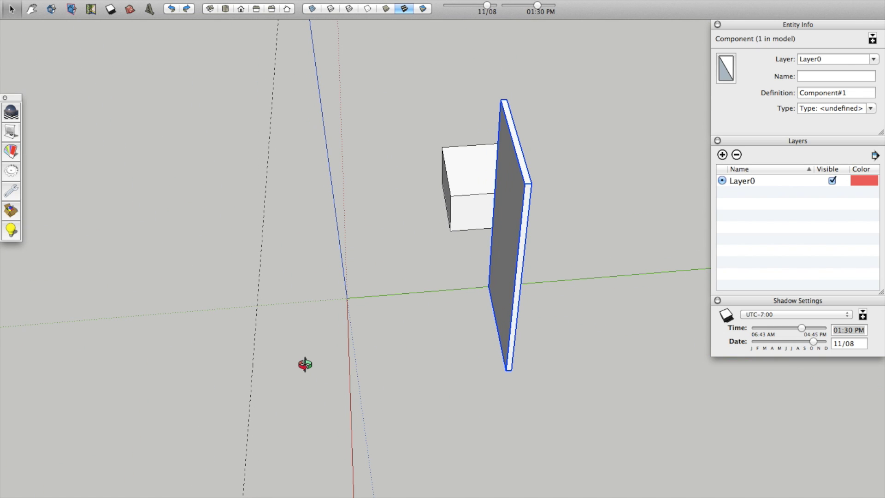
{"action": "scroll", "coordinate": [499, 369], "scroll_direction": "up", "scroll_amount": 3}
{"action": "middle_click_drag", "start_coordinate": [499, 369], "coordinate": [364, 333]}
{"action": "left_click", "coordinate": [432, 306]}
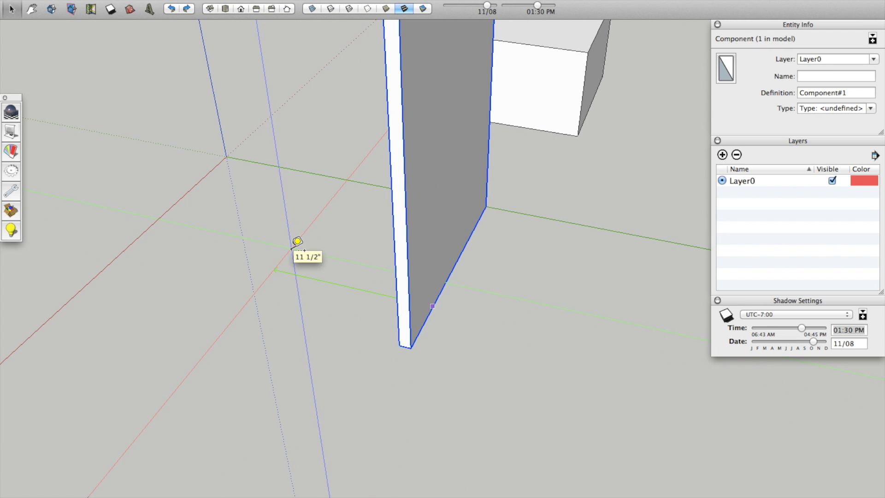
Copy the upright panel along the green axis so that the pair spans about 1' 3/4" outside to outside
{"action": "middle_click_drag", "start_coordinate": [339, 244], "coordinate": [448, 231]}
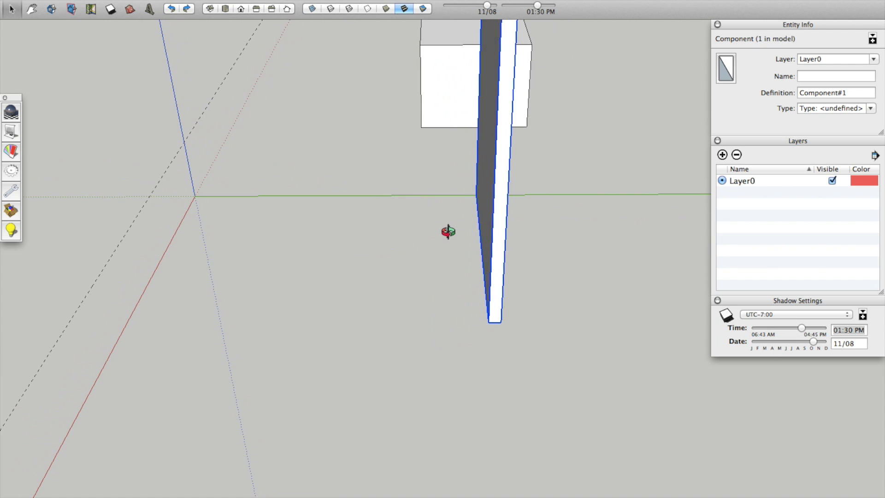
{"action": "left_click", "coordinate": [491, 277]}
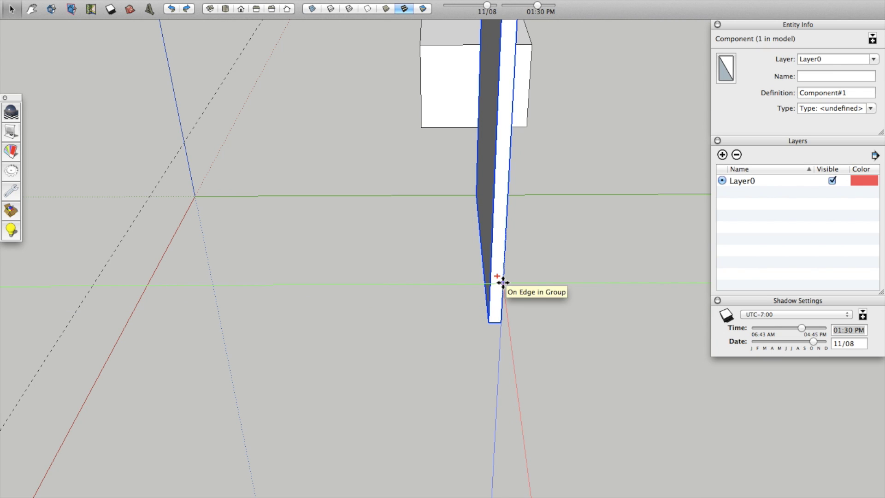
{"action": "left_click", "coordinate": [501, 318]}
{"action": "key", "text": "alt"}
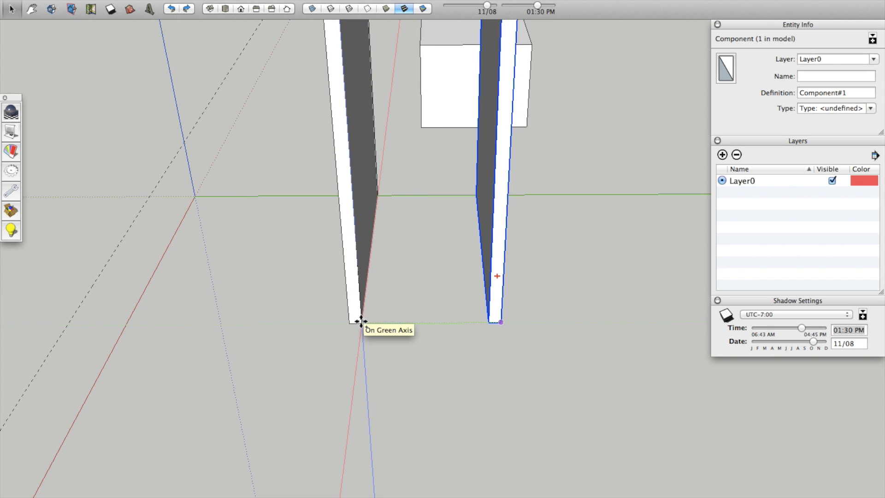
{"action": "key", "text": "Return"}
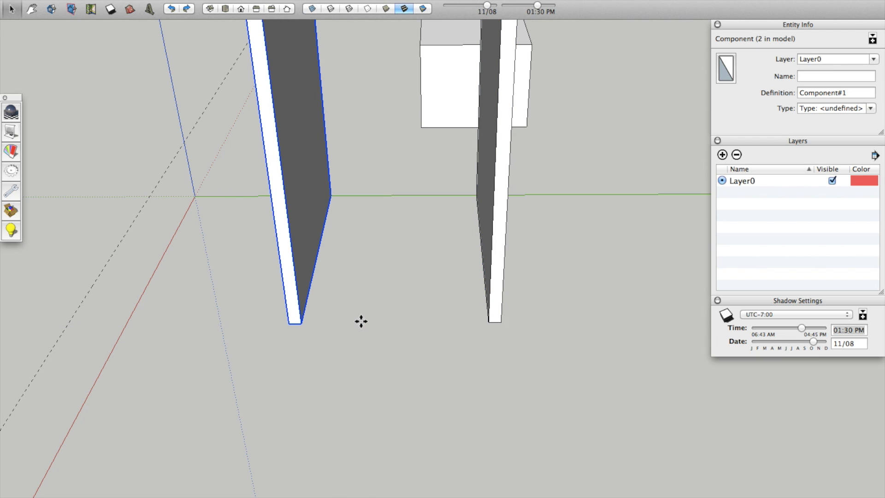
Measure the outside distance between the two panels and delete the copied panel
{"action": "key", "text": "t"}
{"action": "left_click", "coordinate": [279, 257]}
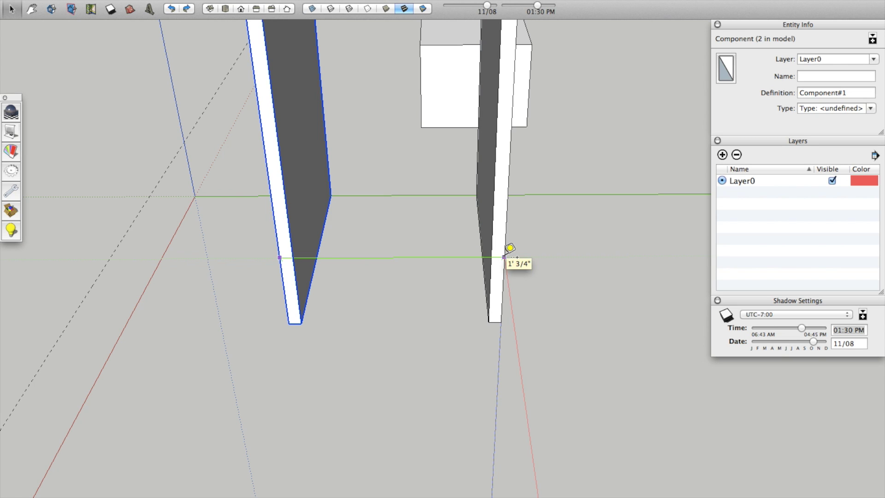
{"action": "key", "text": "Escape"}
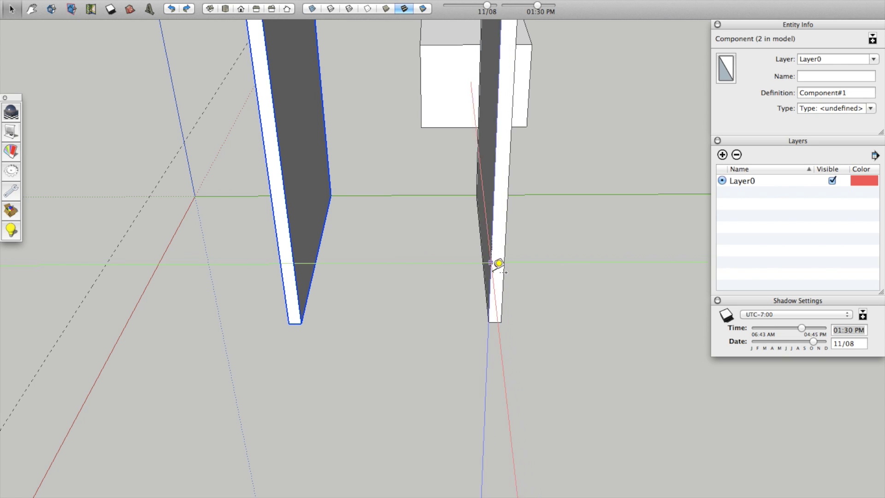
{"action": "key", "text": "Delete"}
Copy the upright panel again from its lower front corner along the green axis, towards the guide
{"action": "key", "text": "m"}
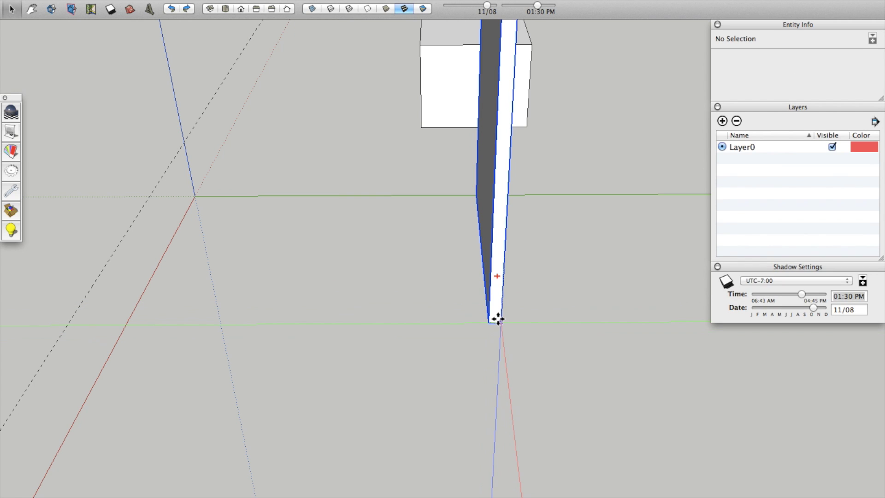
{"action": "left_click", "coordinate": [498, 318]}
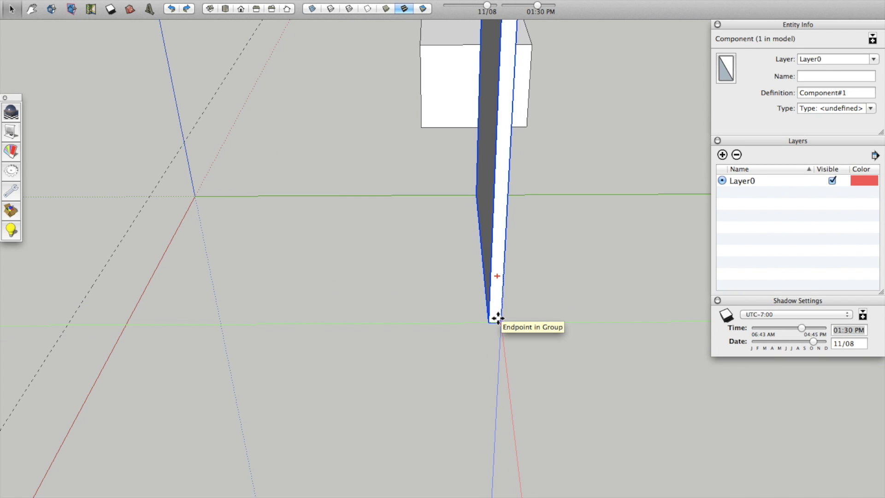
{"action": "scroll", "coordinate": [521, 334], "scroll_direction": "down", "scroll_amount": 3}
{"action": "scroll", "coordinate": [514, 329], "scroll_direction": "up", "scroll_amount": 3}
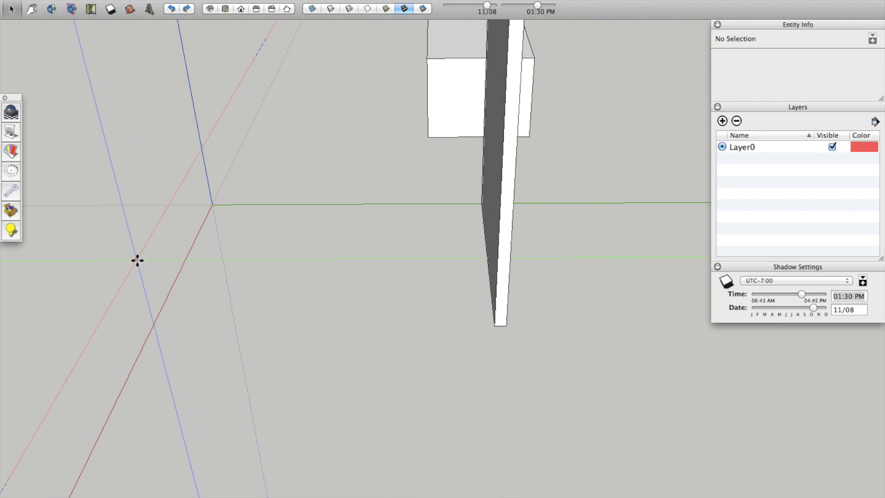
{"action": "left_click", "coordinate": [143, 252]}
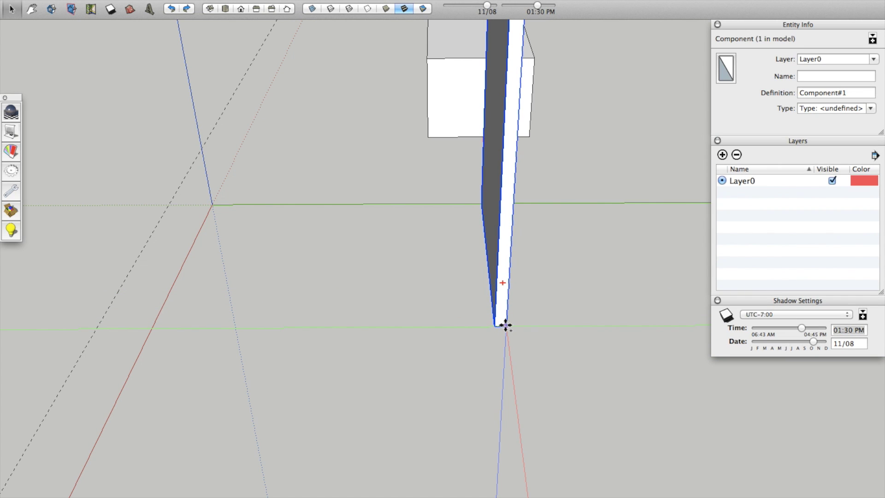
{"action": "left_click", "coordinate": [506, 326]}
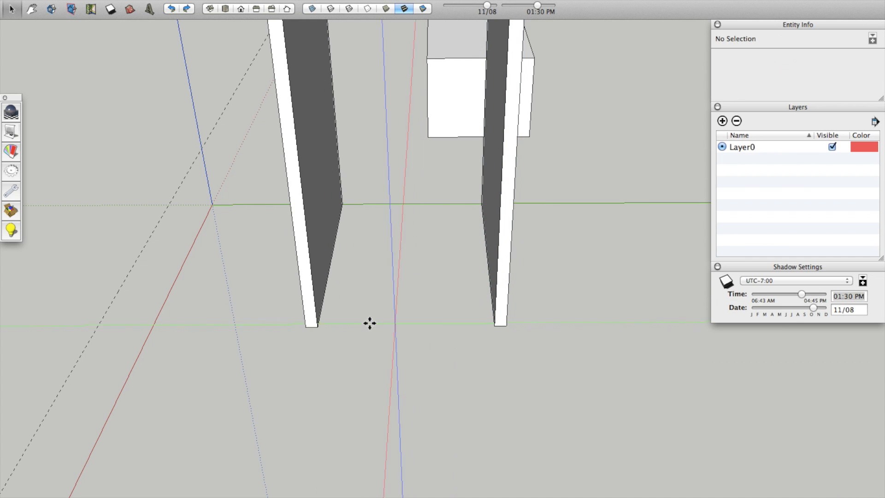
{"action": "left_click", "coordinate": [312, 318]}
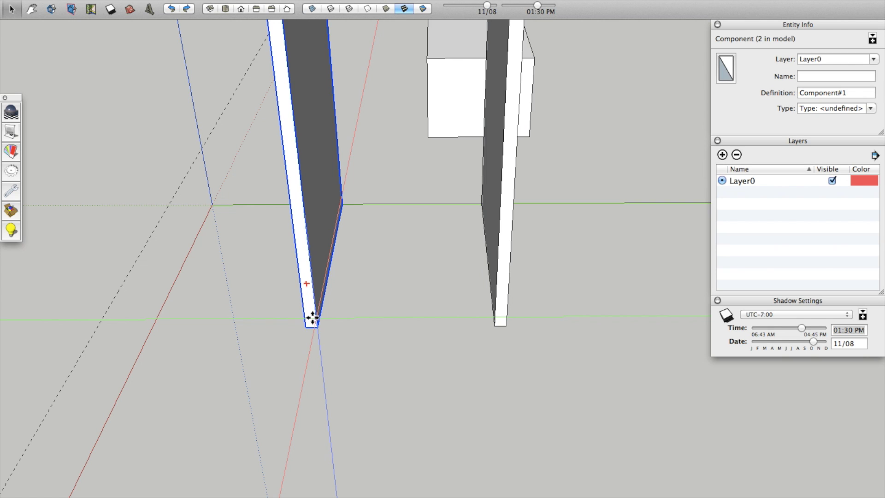
Try arraying the panel copy with 3x and 6x, and undo the copies
{"action": "type", "text": "3x"}
{"action": "key", "text": "Return"}
{"action": "key", "text": "super+shift+a"}
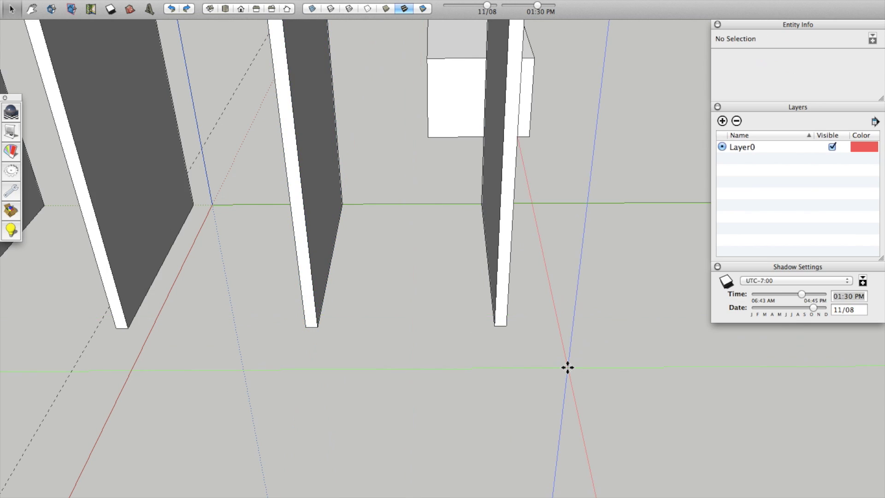
{"action": "scroll", "coordinate": [567, 365], "scroll_direction": "down", "scroll_amount": 5}
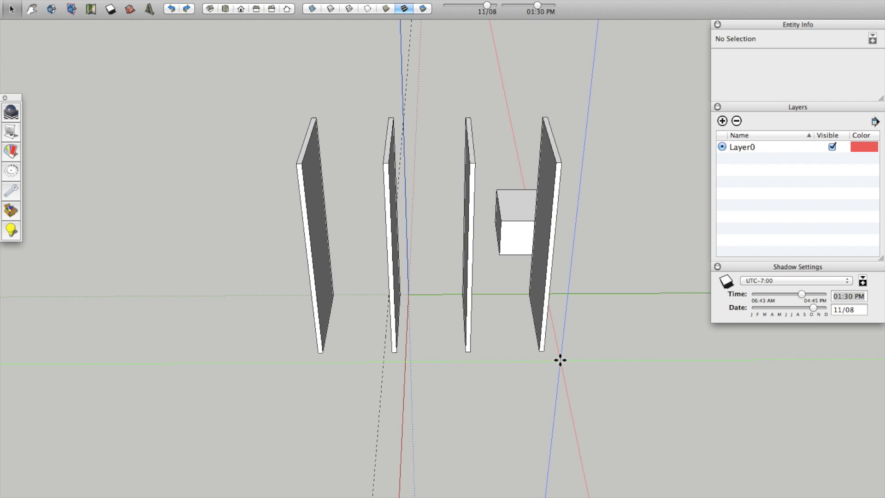
{"action": "type", "text": "6x"}
{"action": "key", "text": "Return"}
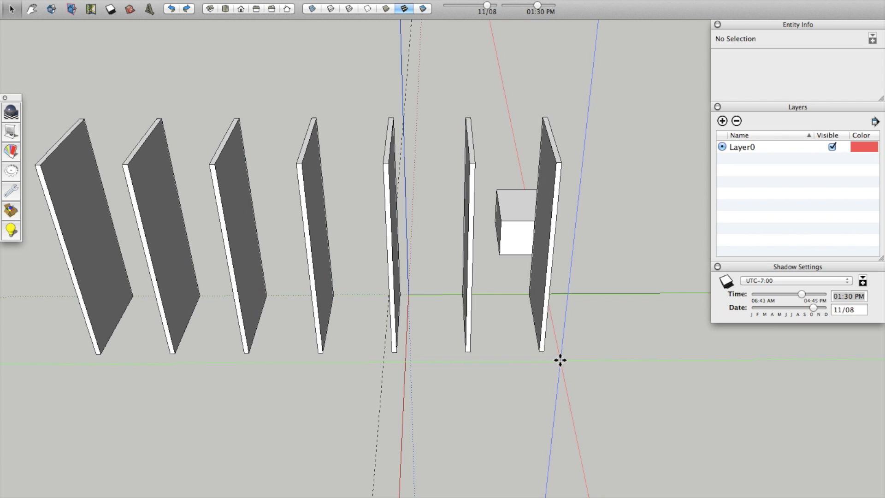
{"action": "key", "text": "super+z"}
Copy the upright panel by its lower front corner along the green axis so that the corner lands on the guide
{"action": "scroll", "coordinate": [535, 346], "scroll_direction": "up", "scroll_amount": 3}
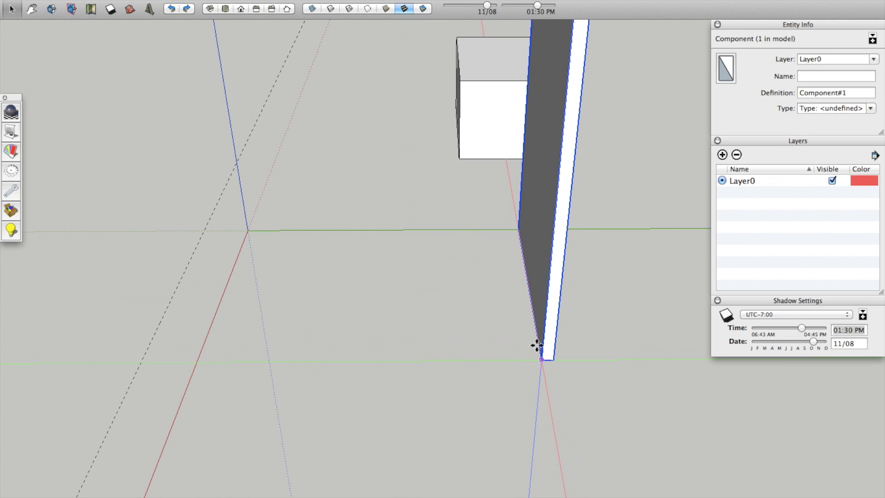
{"action": "scroll", "coordinate": [552, 349], "scroll_direction": "up", "scroll_amount": 1}
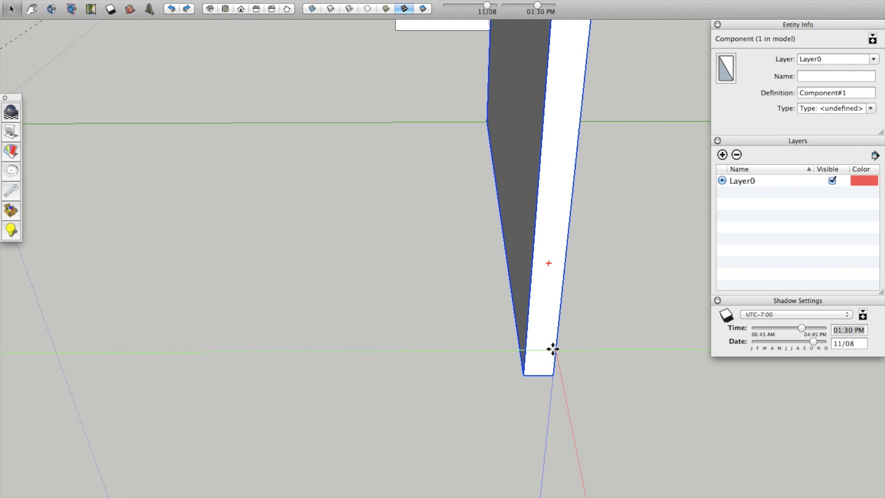
{"action": "scroll", "coordinate": [553, 349], "scroll_direction": "down", "scroll_amount": 2}
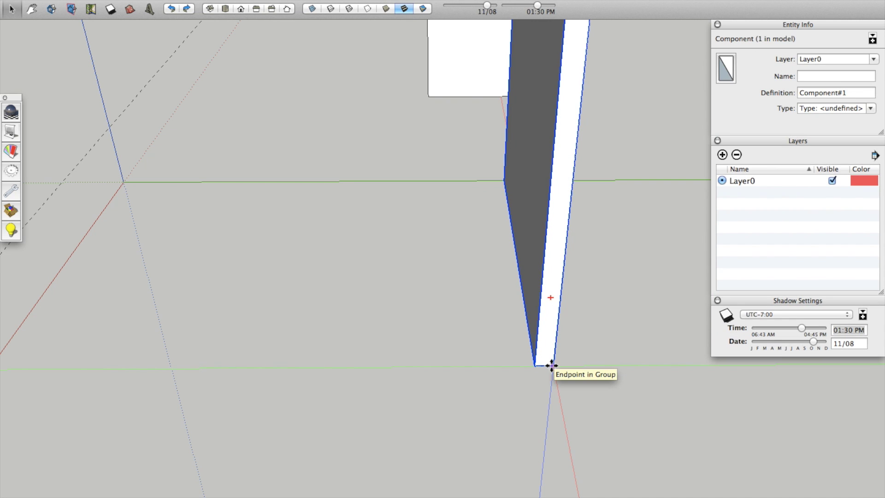
{"action": "left_click", "coordinate": [552, 365]}
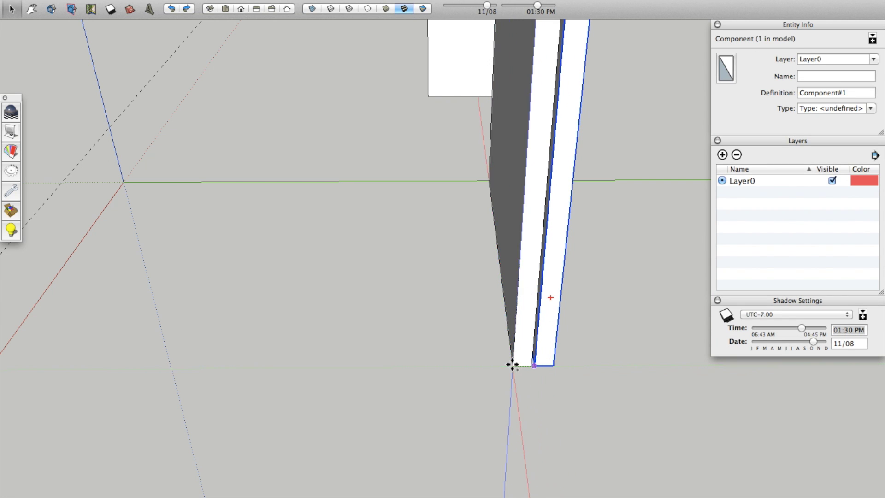
{"action": "scroll", "coordinate": [534, 360], "scroll_direction": "down", "scroll_amount": 4}
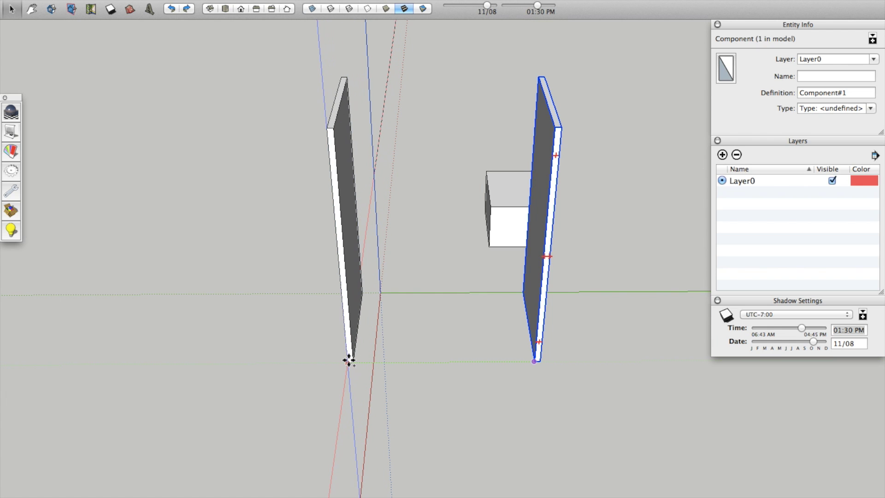
{"action": "left_click", "coordinate": [349, 360]}
Add a guide along the original panel's lower outer edge and measure the distance between the two guides
{"action": "middle_click_drag", "start_coordinate": [588, 341], "coordinate": [450, 331]}
{"action": "key", "text": "t"}
{"action": "double_click", "coordinate": [515, 342]}
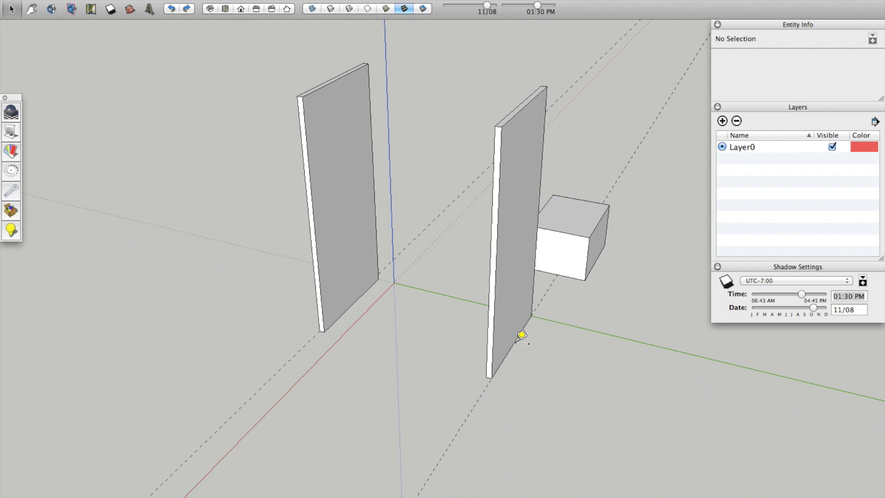
{"action": "left_click", "coordinate": [290, 360]}
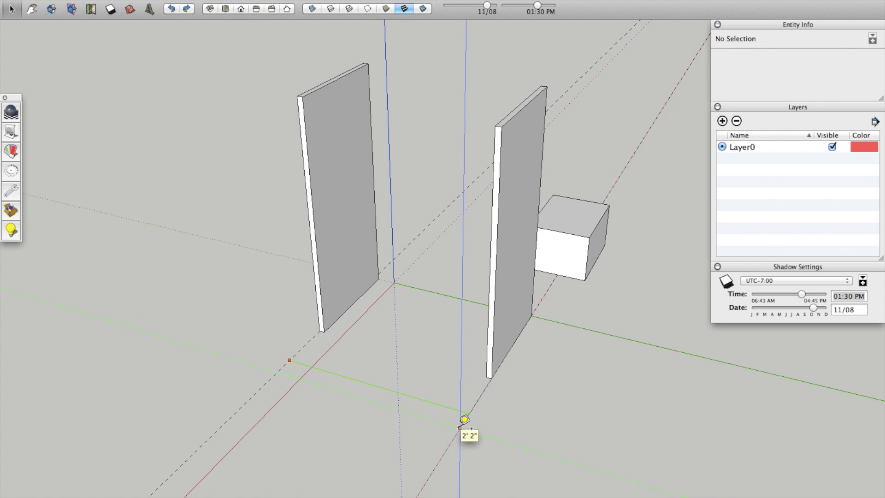
Copy the panel on the first guide by its lower front inner corner to the original panel's outer corner on the second guide
{"action": "middle_click_drag", "start_coordinate": [362, 334], "coordinate": [498, 422]}
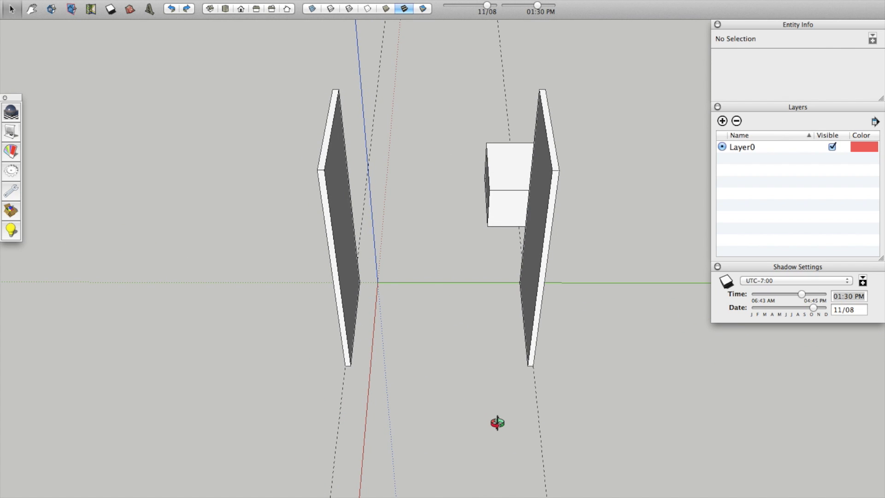
{"action": "scroll", "coordinate": [397, 389], "scroll_direction": "up", "scroll_amount": 4}
{"action": "middle_click_drag", "start_coordinate": [397, 389], "coordinate": [388, 360]}
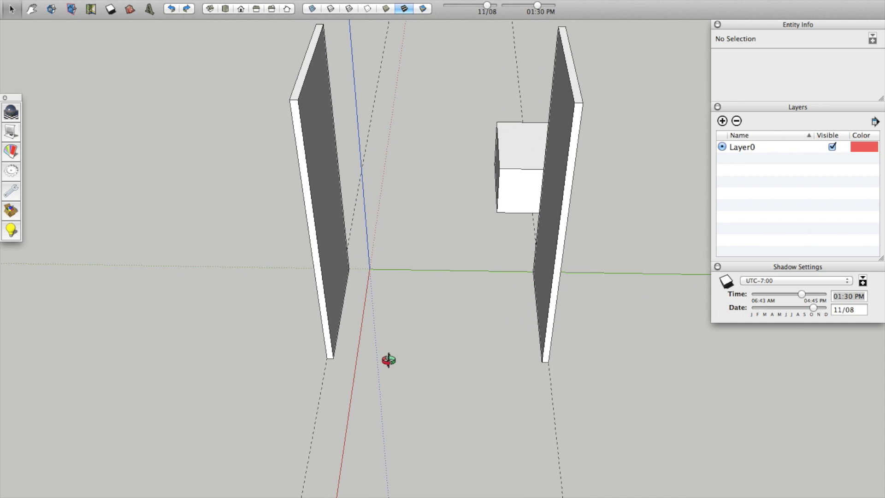
{"action": "left_click", "coordinate": [328, 349]}
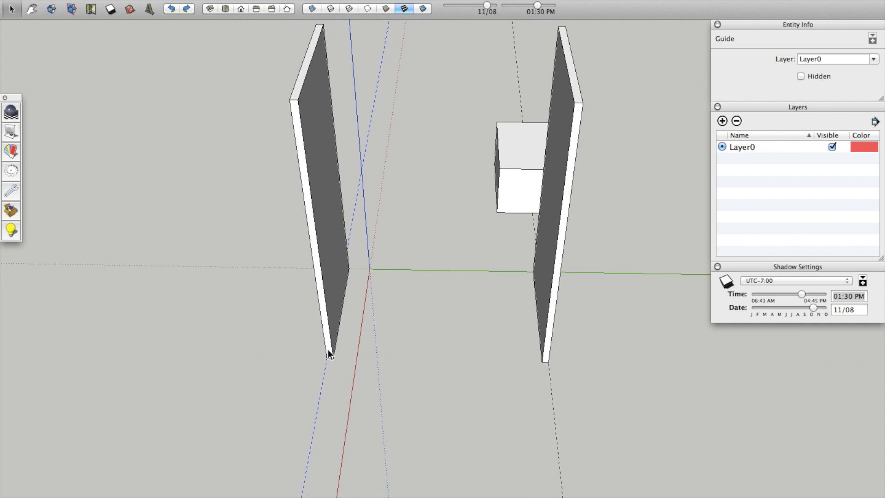
{"action": "left_click", "coordinate": [328, 347]}
{"action": "key", "text": "m"}
{"action": "left_click", "coordinate": [328, 344]}
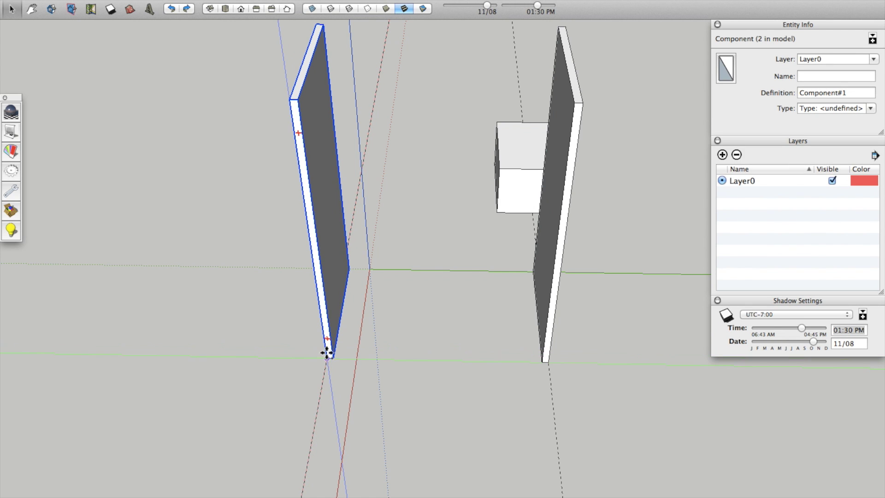
{"action": "scroll", "coordinate": [328, 344], "scroll_direction": "up", "scroll_amount": 3}
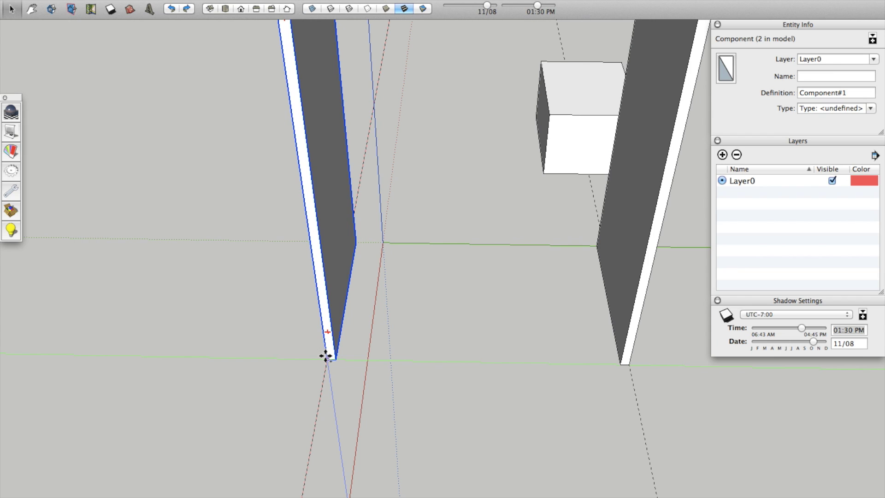
{"action": "left_click", "coordinate": [335, 358]}
{"action": "left_click", "coordinate": [334, 358]}
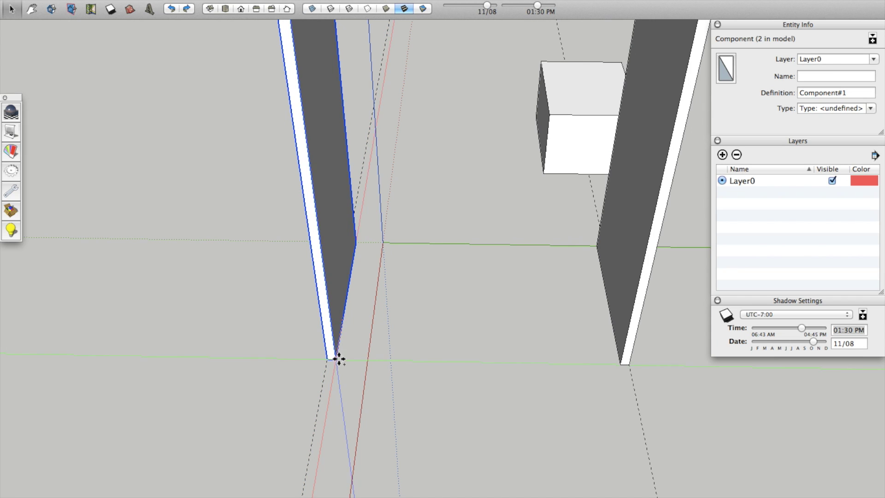
{"action": "scroll", "coordinate": [334, 358], "scroll_direction": "up", "scroll_amount": 3}
{"action": "scroll", "coordinate": [272, 391], "scroll_direction": "down", "scroll_amount": 5}
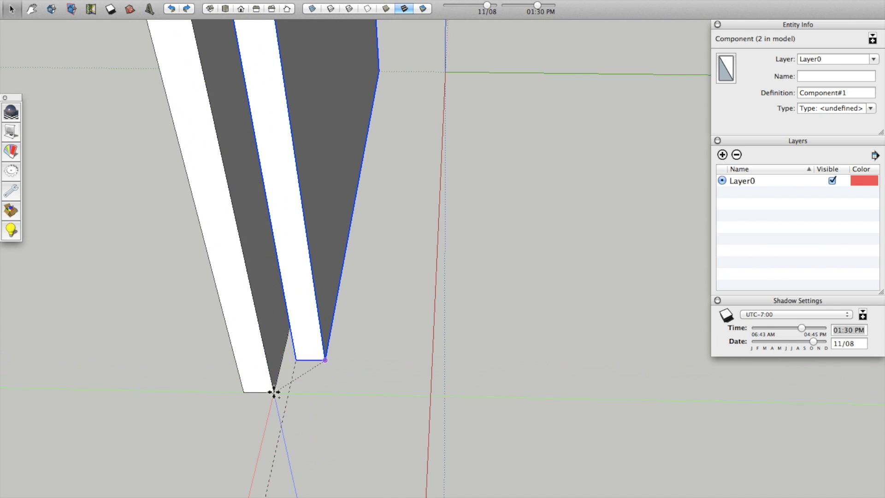
{"action": "left_click", "coordinate": [504, 390]}
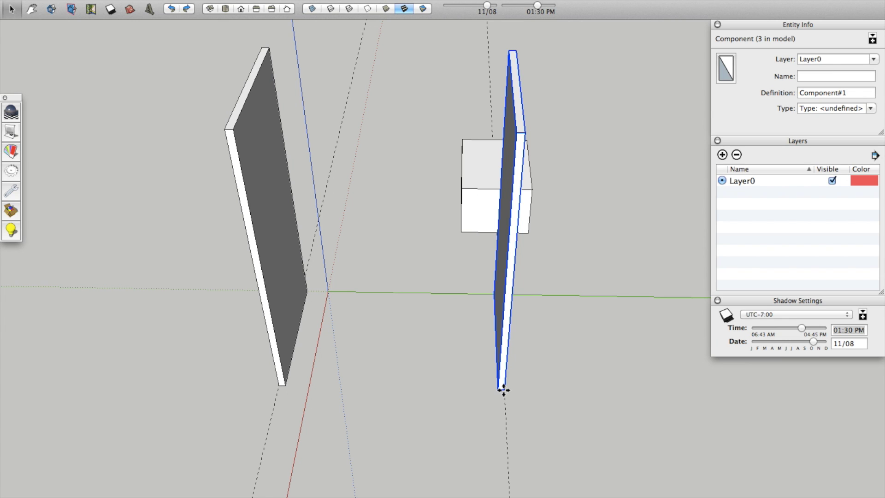
Try filling the gap between the two panels with evenly divided copies using /2, /3 and /8, and undo the copies
{"action": "type", "text": "/2"}
{"action": "key", "text": "Return"}
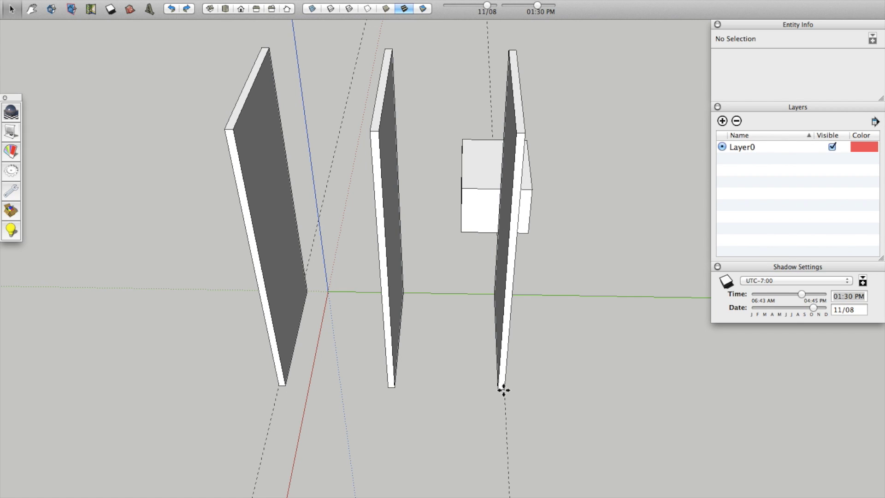
{"action": "type", "text": "/3"}
{"action": "key", "text": "Return"}
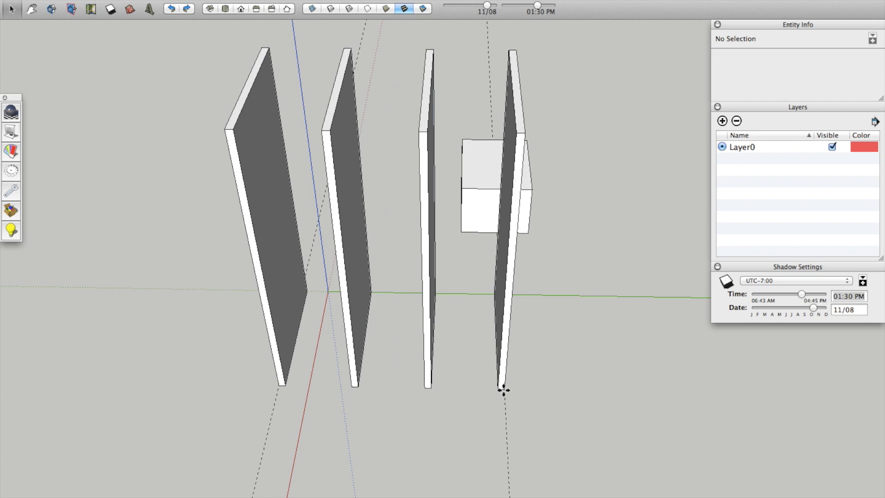
{"action": "type", "text": "/8"}
{"action": "key", "text": "Return"}
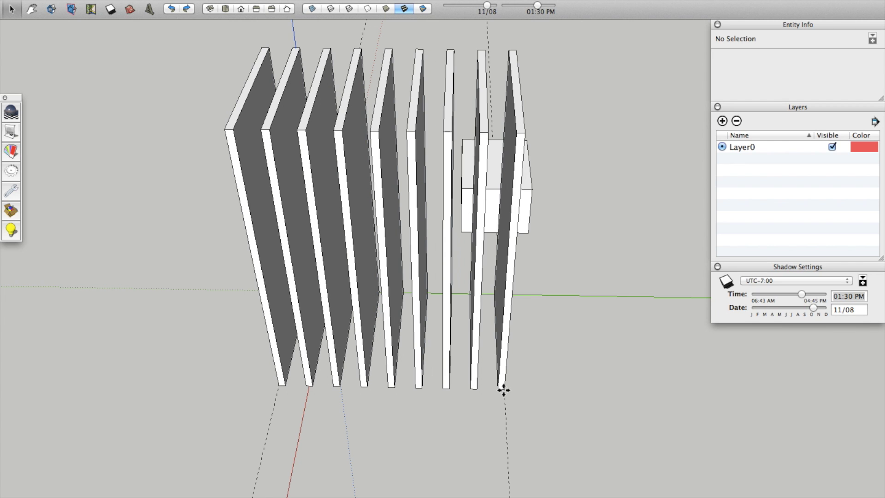
{"action": "left_click", "coordinate": [503, 390]}
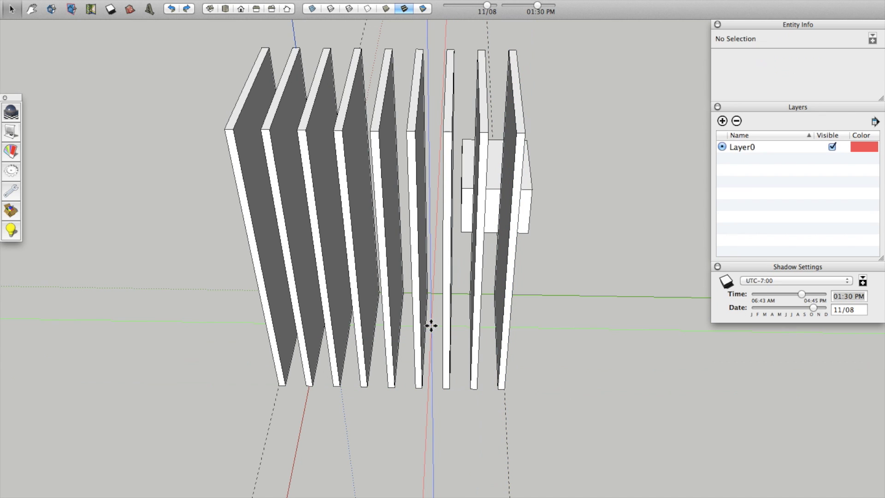
{"action": "key", "text": "super+z"}
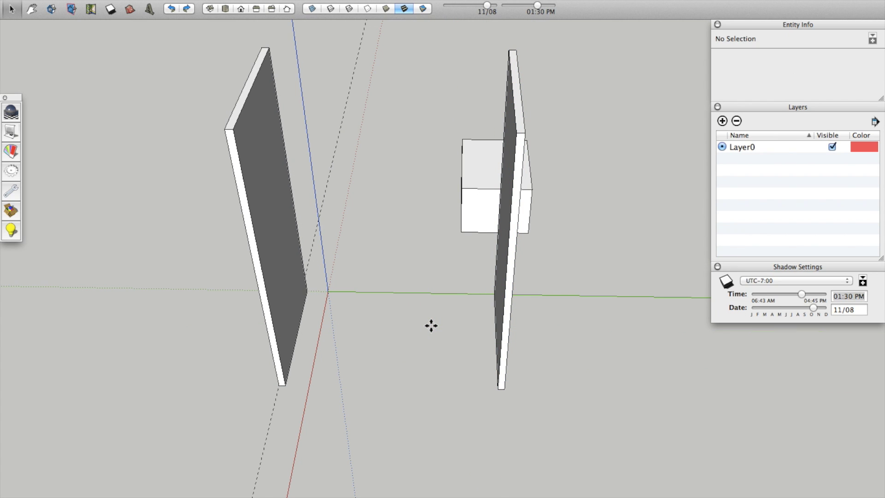
Open the nested group inside the panel component nearest the origin for editing and select its outer face
{"action": "middle_click_drag", "start_coordinate": [461, 217], "coordinate": [387, 301]}
{"action": "key", "text": "space"}
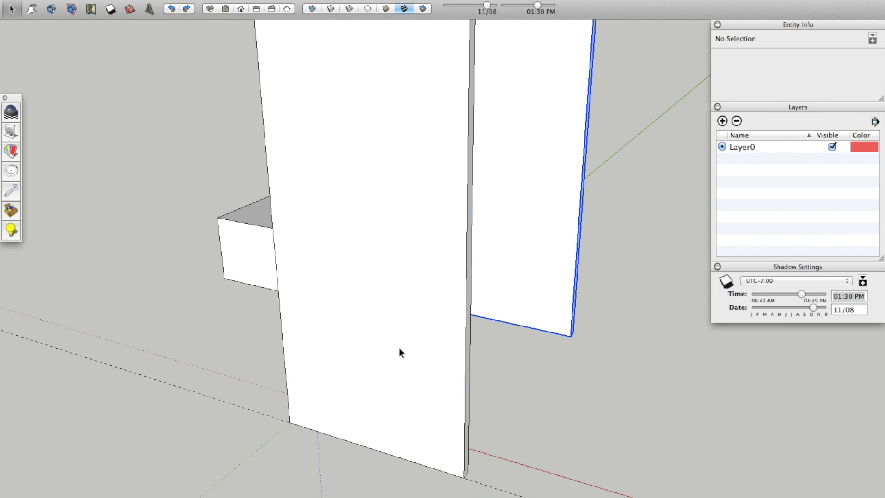
{"action": "double_click", "coordinate": [399, 348]}
{"action": "left_click", "coordinate": [414, 342]}
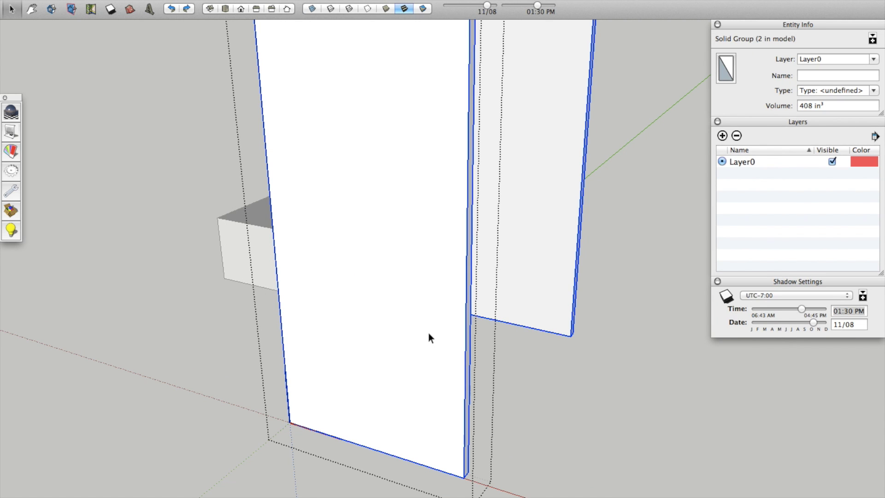
{"action": "double_click", "coordinate": [421, 391]}
{"action": "left_click", "coordinate": [427, 403]}
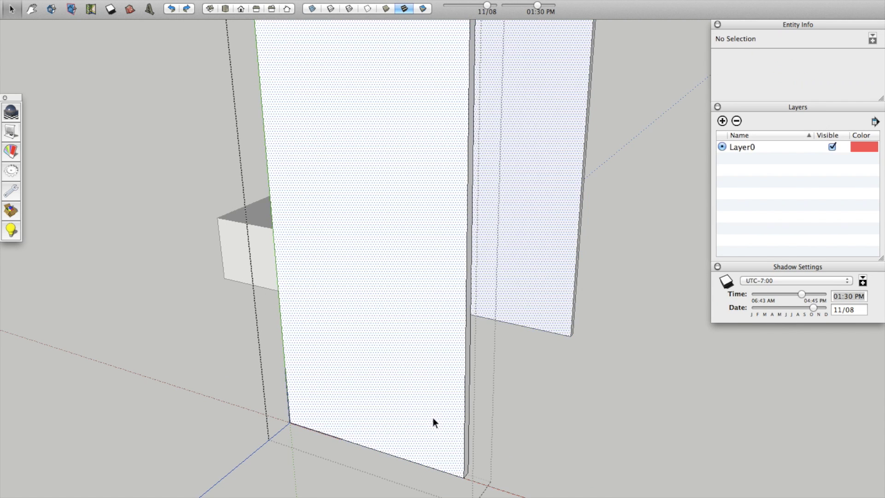
Try drawing a circle on the panel's lower outer face and recessing it with Push/Pull, and undo both operations
{"action": "key", "text": "c"}
{"action": "left_click", "coordinate": [409, 349]}
{"action": "left_click", "coordinate": [457, 381]}
{"action": "key", "text": "p"}
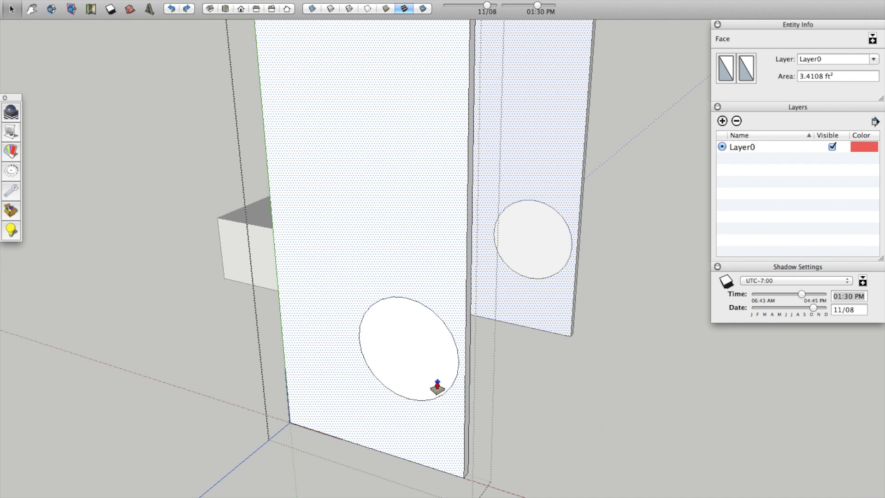
{"action": "double_click", "coordinate": [409, 358]}
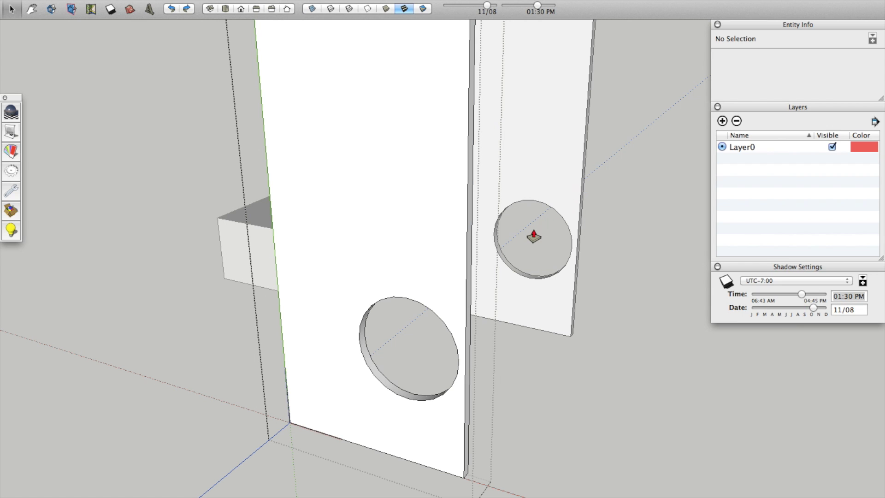
{"action": "key", "text": "ctrl+z"}
{"action": "key", "text": "ctrl+z"}
Add a guide about 3 inches above the panel's lower edge with the Tape Measure, cancelling a second guide from that edge
{"action": "key", "text": "t"}
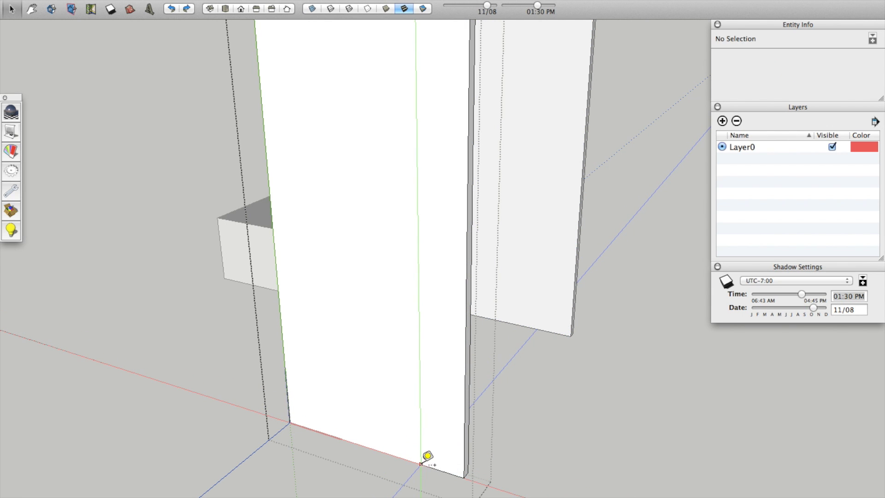
{"action": "left_click", "coordinate": [420, 463]}
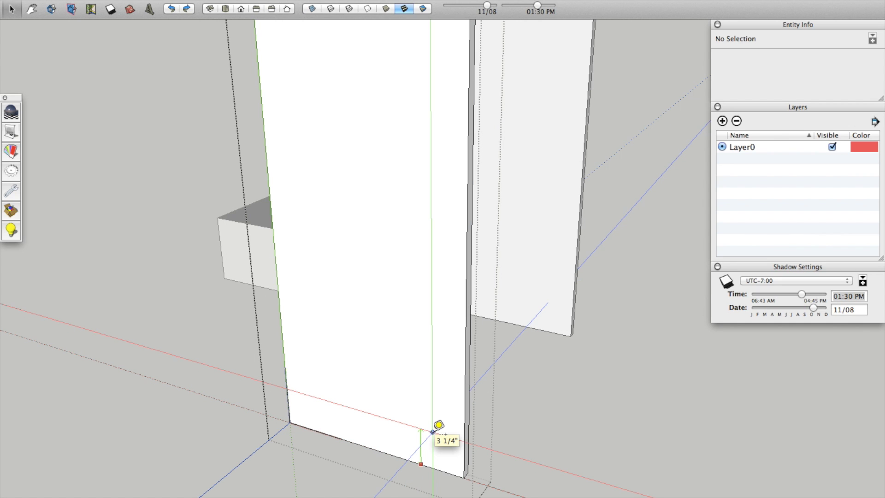
{"action": "left_click", "coordinate": [433, 431]}
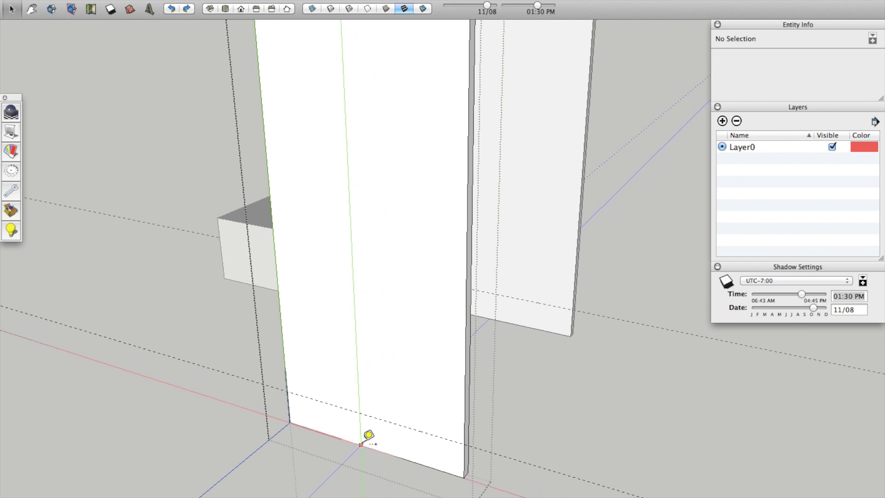
{"action": "left_click", "coordinate": [390, 454]}
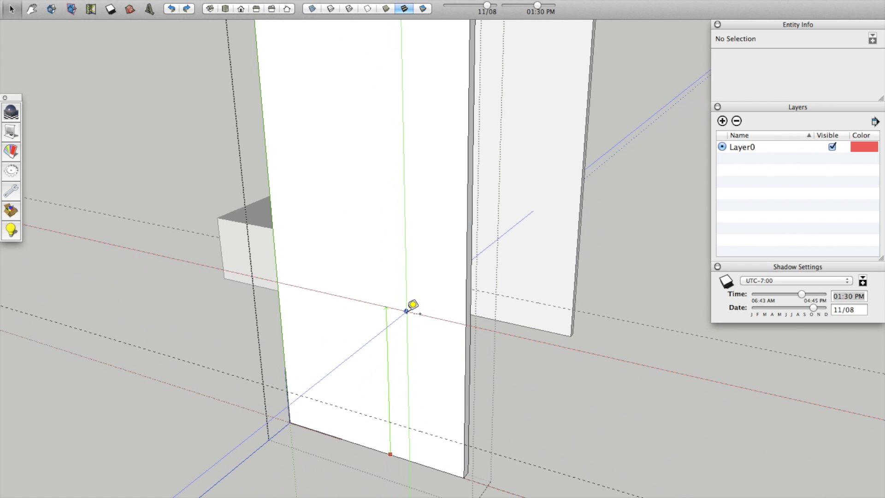
{"action": "key", "text": "Escape"}
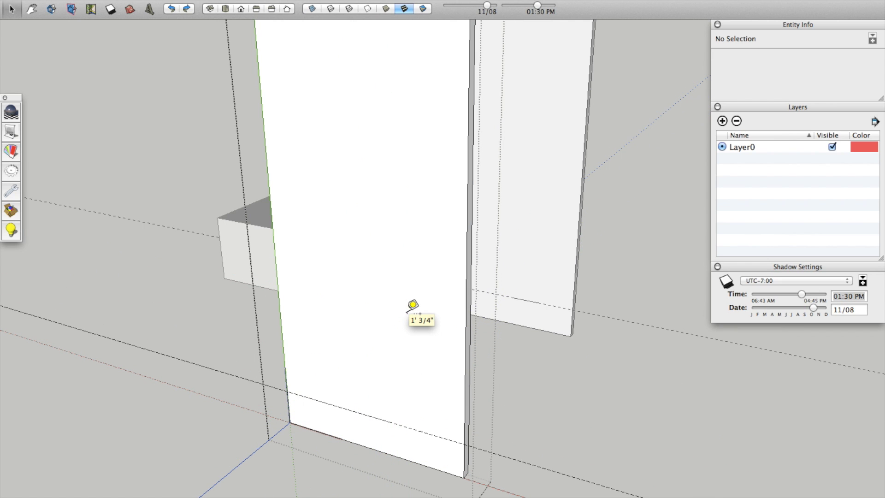
Add a vertical guide on the panel's outer face about 3 inches in from its front edge
{"action": "scroll", "coordinate": [469, 417], "scroll_direction": "up", "scroll_amount": 3}
{"action": "middle_click_drag", "start_coordinate": [470, 417], "coordinate": [395, 356]}
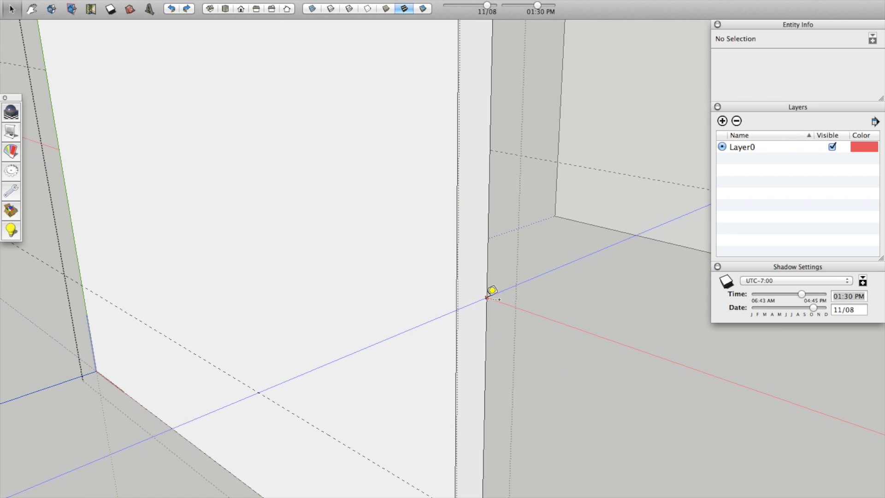
{"action": "left_click", "coordinate": [456, 303]}
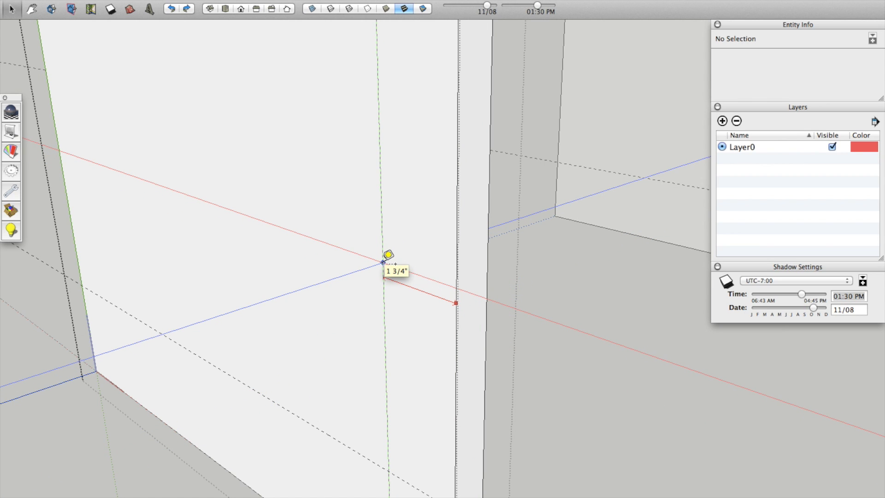
{"action": "middle_click_drag", "start_coordinate": [383, 262], "coordinate": [419, 283]}
{"action": "middle_click_drag", "start_coordinate": [584, 339], "coordinate": [555, 342]}
Draw a rectangle on the panel's outer face from the intersection of the two guides to the lower front corner
{"action": "key", "text": "space"}
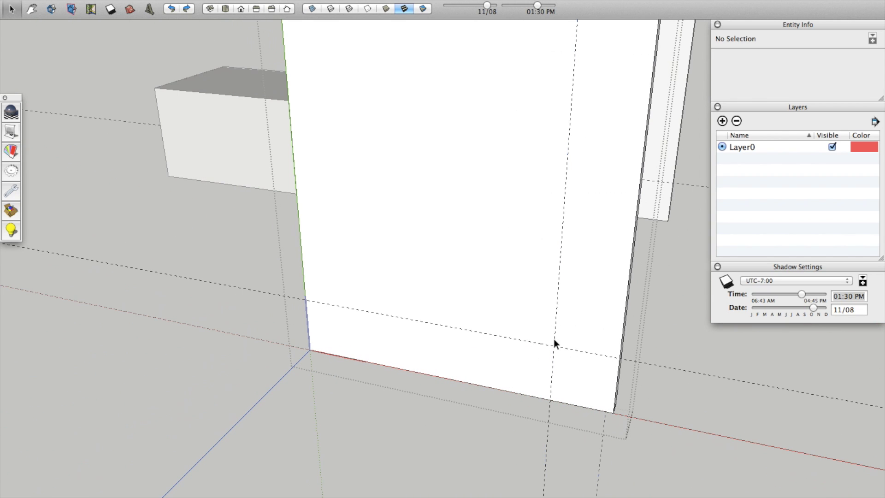
{"action": "left_click", "coordinate": [554, 340]}
{"action": "left_click", "coordinate": [586, 321]}
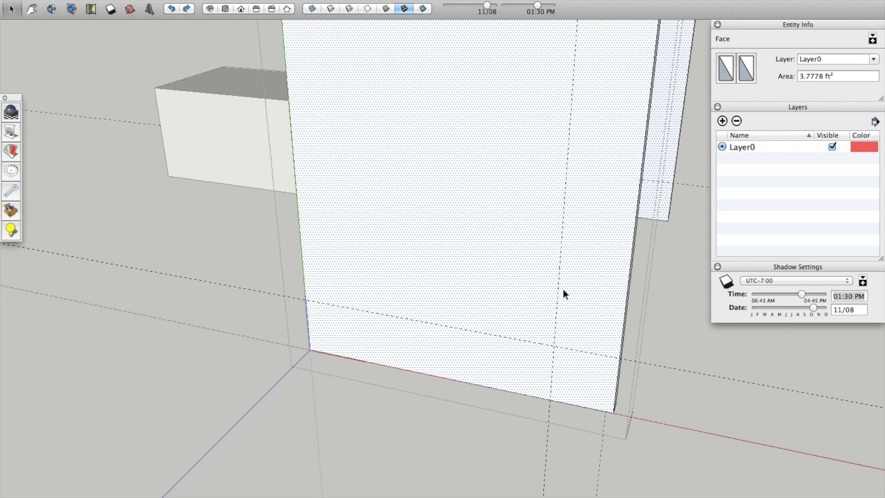
{"action": "key", "text": "r"}
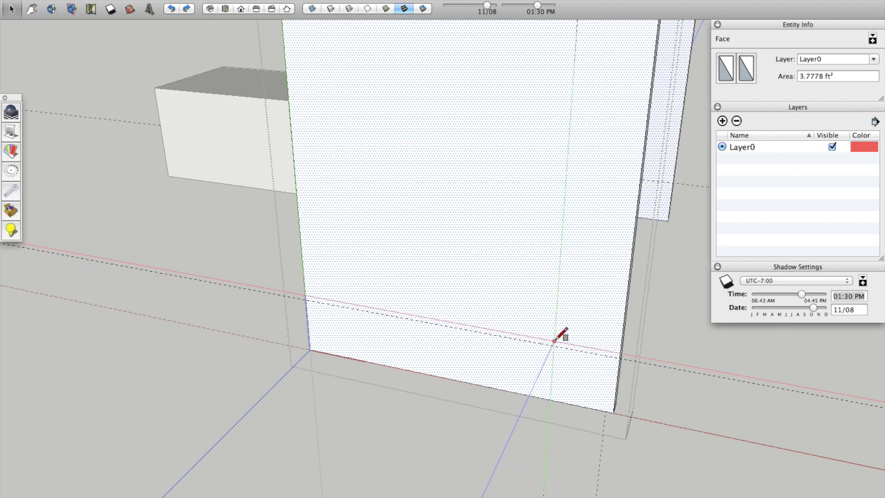
{"action": "left_click", "coordinate": [555, 345]}
{"action": "left_click", "coordinate": [613, 412]}
Try pushing the panel's large face 3/4 inch inward around the corner square with Push/Pull, and revert it
{"action": "key", "text": "p"}
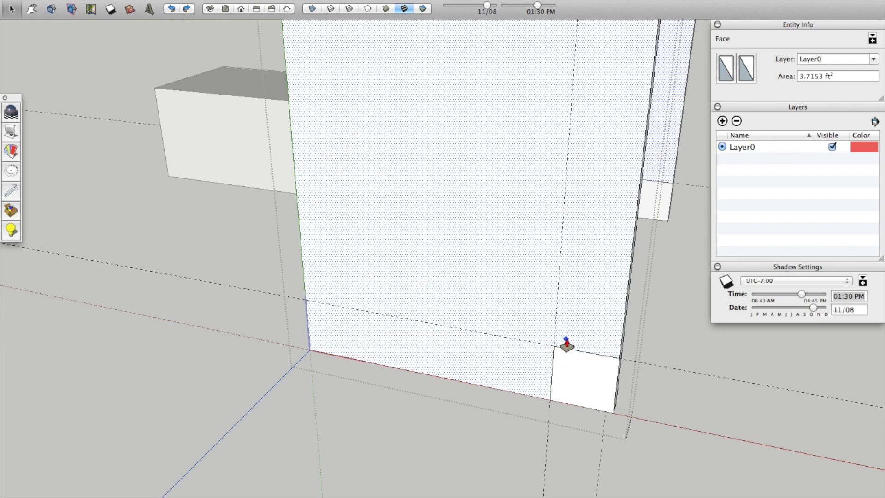
{"action": "left_click", "coordinate": [568, 313]}
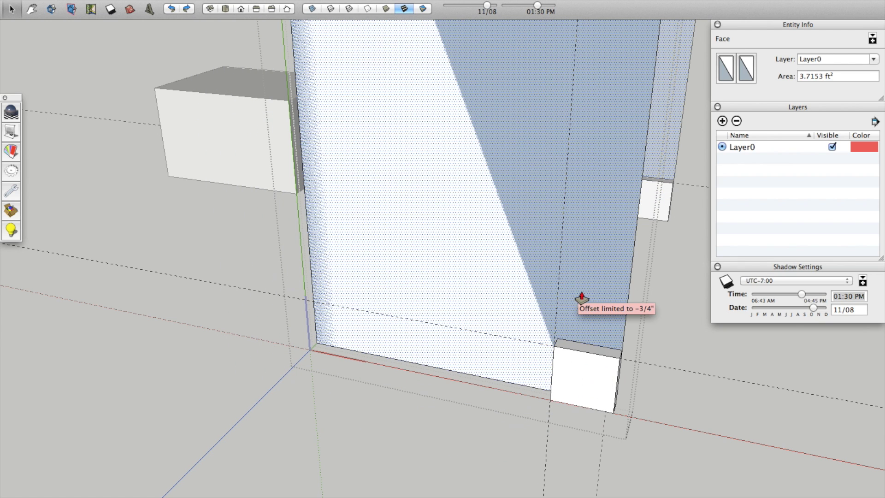
{"action": "left_click", "coordinate": [581, 298]}
{"action": "key", "text": "space"}
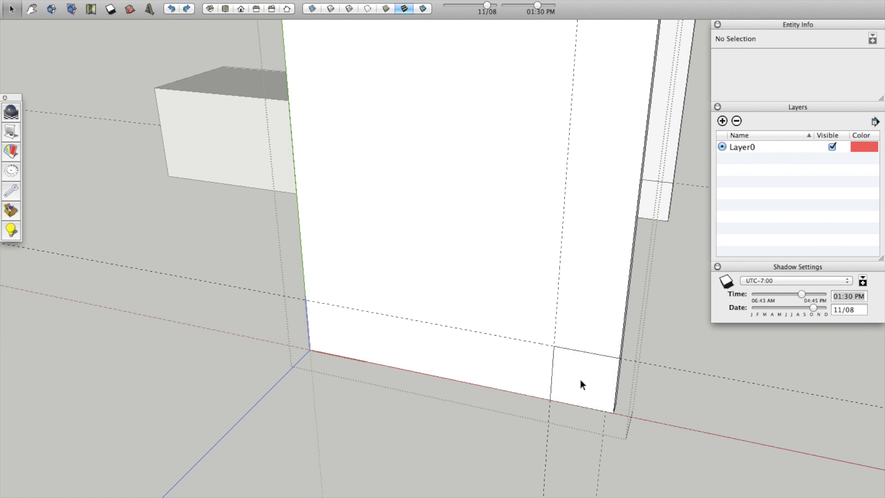
Try Push/Pull on the corner square, extending it outward and cutting it through to form a notch, and revert the result
{"action": "left_click", "coordinate": [581, 378]}
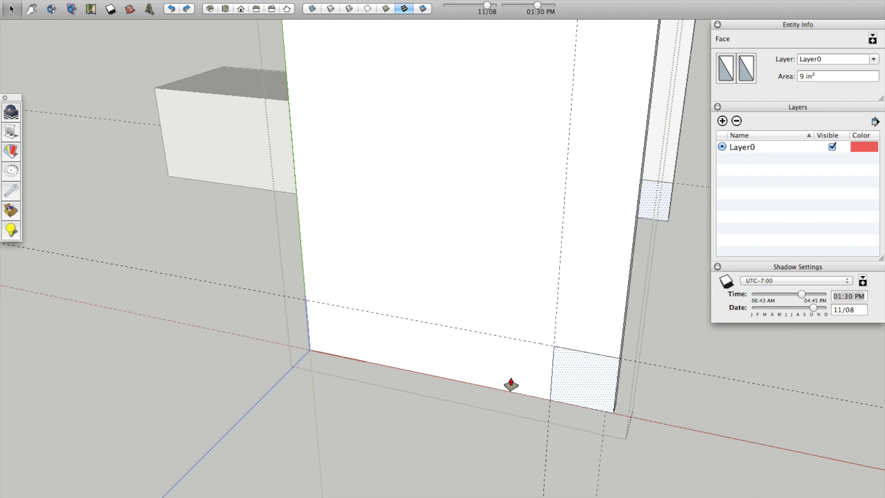
{"action": "double_click", "coordinate": [575, 380]}
{"action": "middle_click_drag", "start_coordinate": [576, 376], "coordinate": [303, 371]}
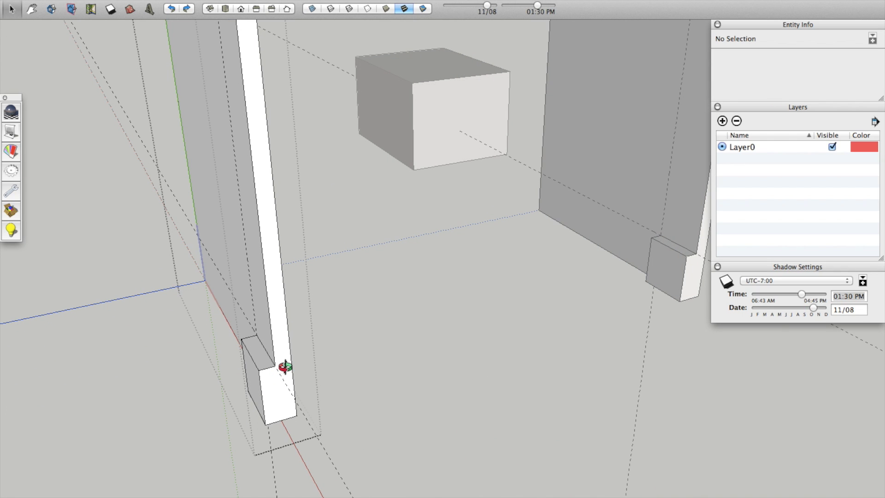
{"action": "middle_click_drag", "start_coordinate": [258, 379], "coordinate": [297, 375]}
{"action": "left_click_drag", "start_coordinate": [395, 376], "coordinate": [581, 338]}
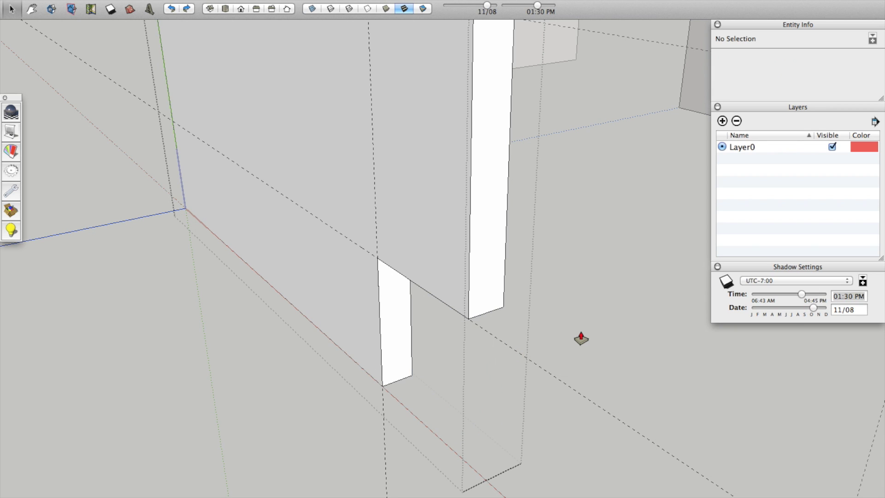
{"action": "mouse_move", "coordinate": [461, 348]}
{"action": "left_mouse_down"}
{"action": "mouse_move", "coordinate": [427, 358]}
{"action": "mouse_move", "coordinate": [474, 352]}
{"action": "left_mouse_up"}
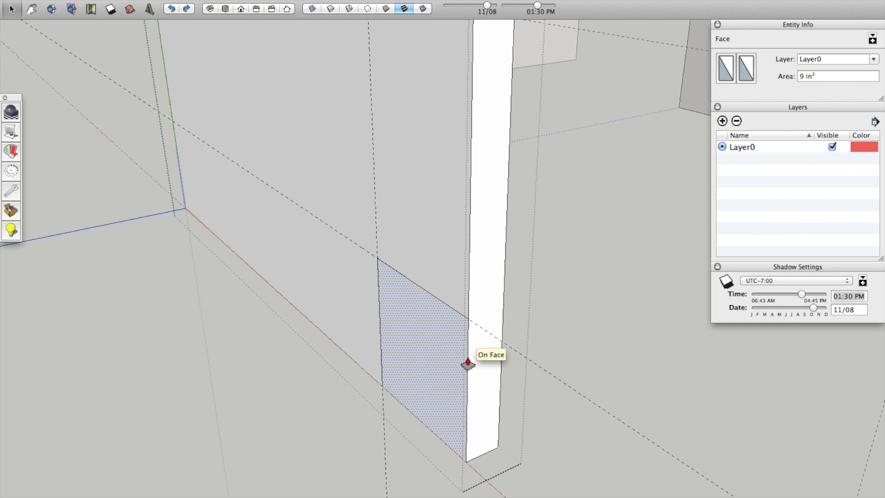
Draw two small rectangles on the panel's outer face above the horizontal guide
{"action": "middle_click_drag", "start_coordinate": [391, 318], "coordinate": [419, 192]}
{"action": "key", "text": "r"}
{"action": "left_click", "coordinate": [375, 136]}
{"action": "left_click", "coordinate": [432, 199]}
{"action": "left_click", "coordinate": [467, 61]}
{"action": "left_click", "coordinate": [517, 115]}
{"action": "key", "text": "space"}
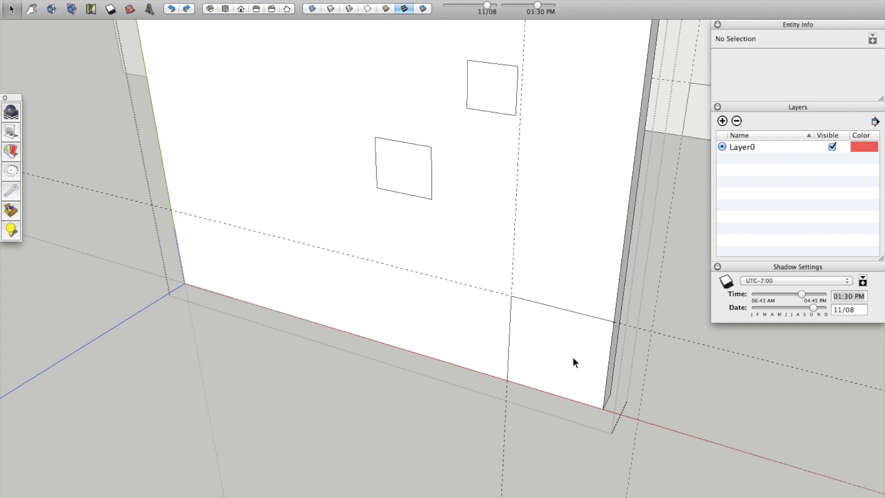
Push the corner square and both small rectangles 3/4 inch through the panel to cut a notch and two openings
{"action": "key", "text": "p"}
{"action": "left_click", "coordinate": [569, 355]}
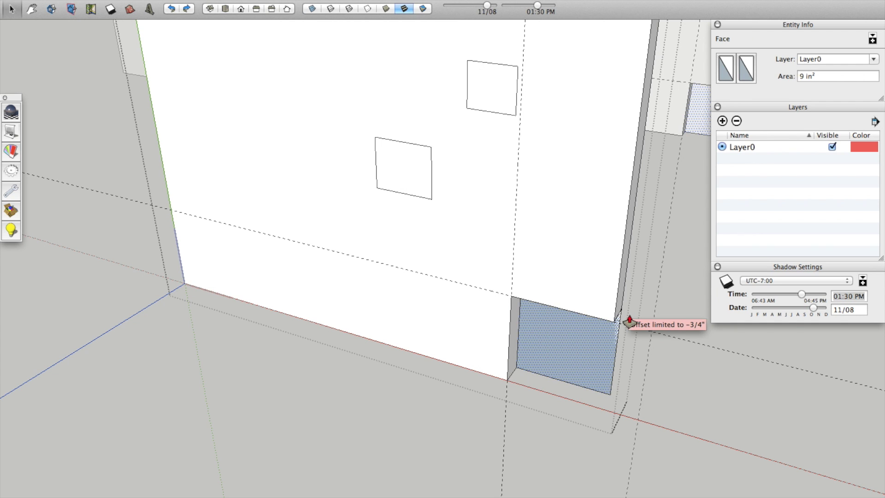
{"action": "left_click", "coordinate": [628, 335]}
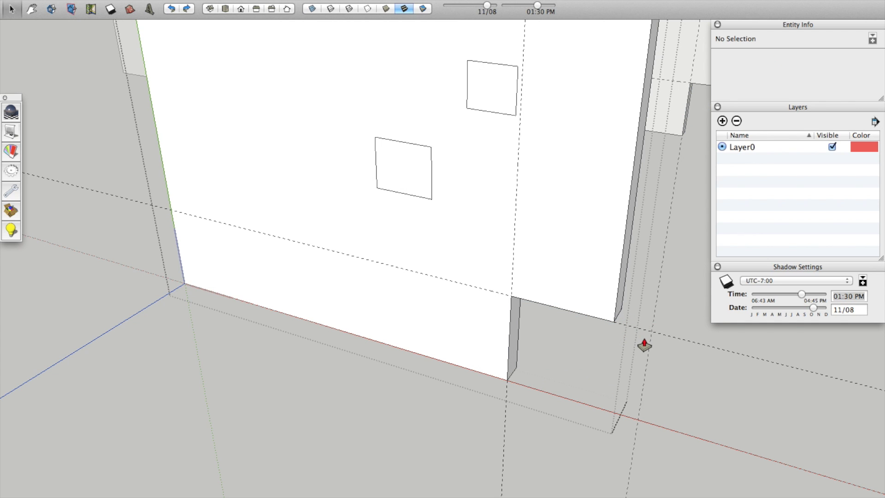
{"action": "left_click", "coordinate": [405, 179]}
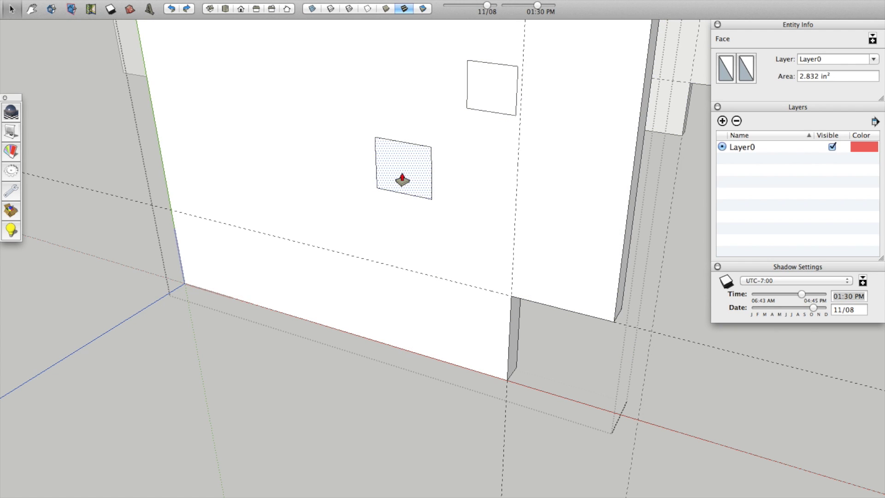
{"action": "left_click", "coordinate": [402, 180]}
{"action": "left_click", "coordinate": [480, 113]}
{"action": "left_click", "coordinate": [497, 122]}
{"action": "mouse_move", "coordinate": [498, 122]}
{"action": "middle_mouse_down"}
{"action": "mouse_move", "coordinate": [331, 155]}
{"action": "mouse_move", "coordinate": [484, 132]}
{"action": "mouse_move", "coordinate": [251, 139]}
{"action": "mouse_move", "coordinate": [444, 146]}
{"action": "mouse_move", "coordinate": [474, 182]}
{"action": "mouse_move", "coordinate": [505, 126]}
{"action": "middle_mouse_up"}
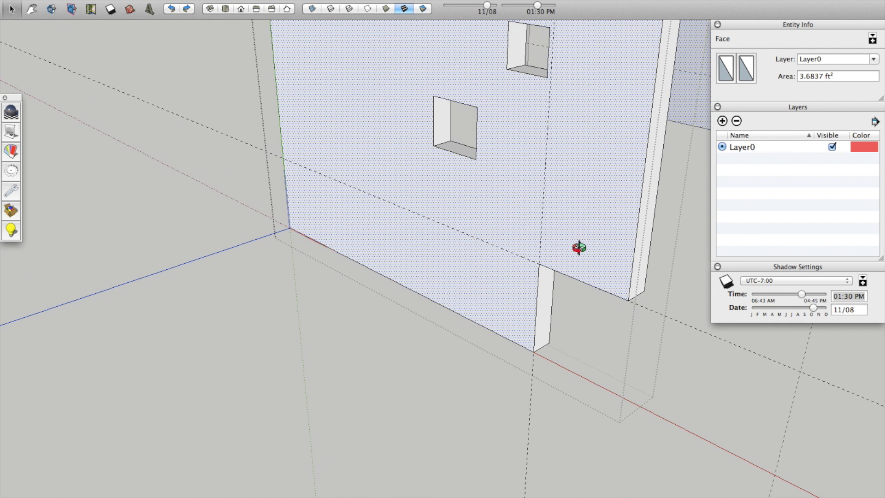
Undo the notch, the two openings and the two small rectangles, keeping the corner square
{"action": "key", "text": "super+z"}
{"action": "key", "text": "super+z"}
{"action": "key", "text": "super+z"}
{"action": "key", "text": "super+z"}
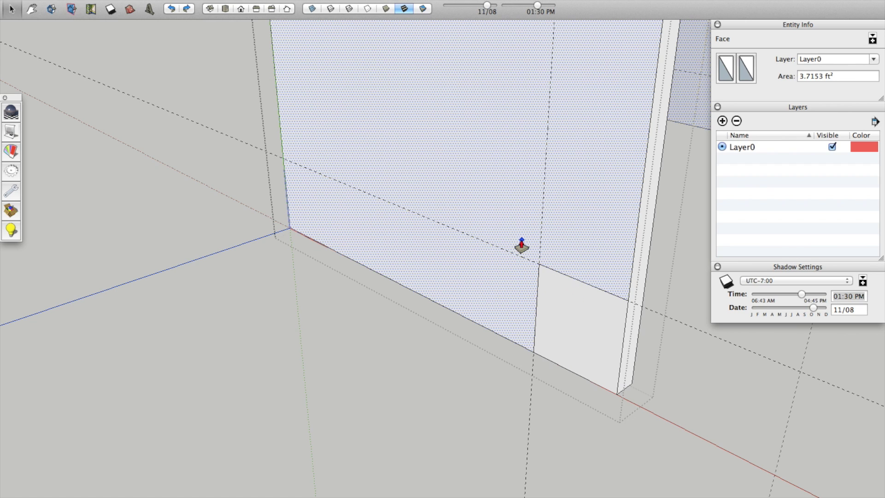
Draw two new rectangles of different sizes above the corner square and push the surrounding large face 3/4 inch through the panel
{"action": "left_click", "coordinate": [366, 72]}
{"action": "left_click", "coordinate": [434, 167]}
{"action": "left_click", "coordinate": [583, 39]}
{"action": "left_click", "coordinate": [611, 90]}
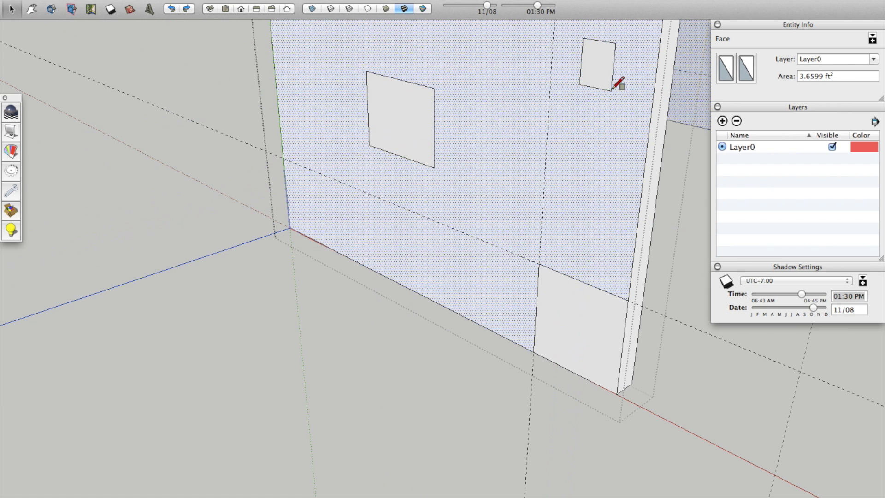
{"action": "double_click", "coordinate": [594, 67]}
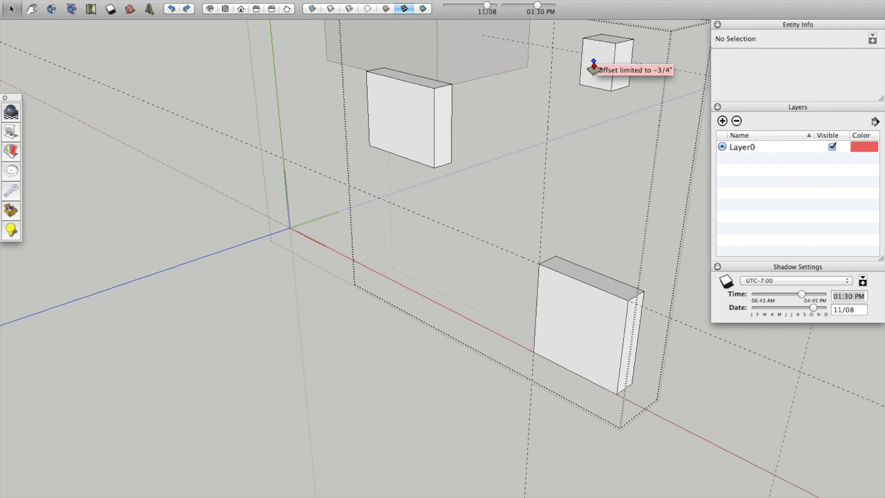
Try pushing the rectangles above the corner square individually, and undo those pushes and both rectangles
{"action": "left_click", "coordinate": [591, 71]}
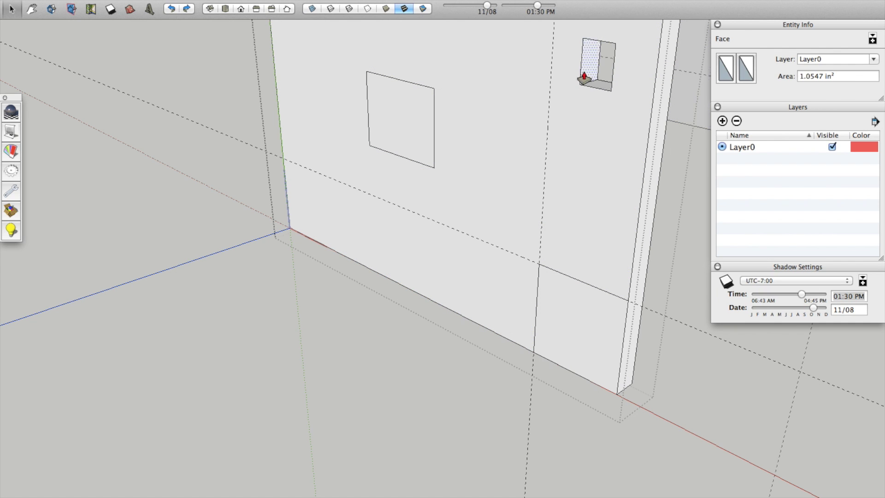
{"action": "left_click_drag", "start_coordinate": [388, 135], "coordinate": [479, 138]}
{"action": "key", "text": "super+z"}
{"action": "key", "text": "super+z"}
{"action": "key", "text": "super+z"}
Push the corner square through the panel to cut the notch, and clear the existing guides
{"action": "double_click", "coordinate": [591, 337]}
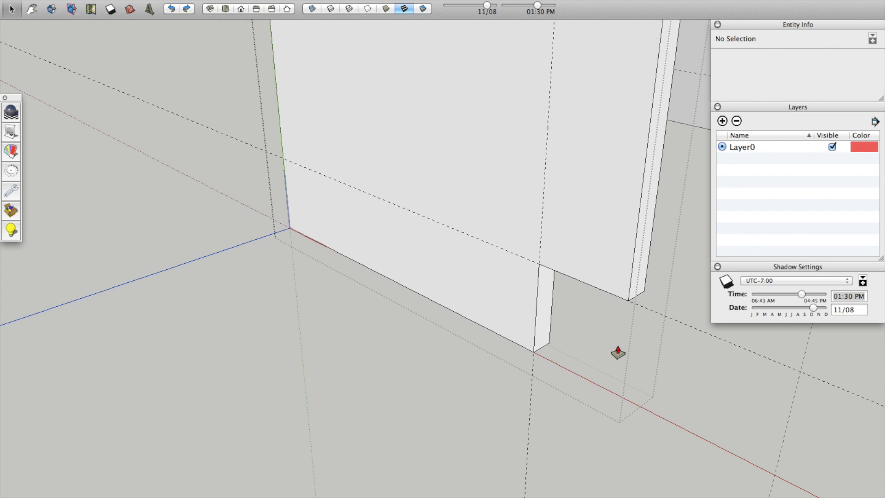
{"action": "scroll", "coordinate": [442, 306], "scroll_direction": "down", "scroll_amount": 5}
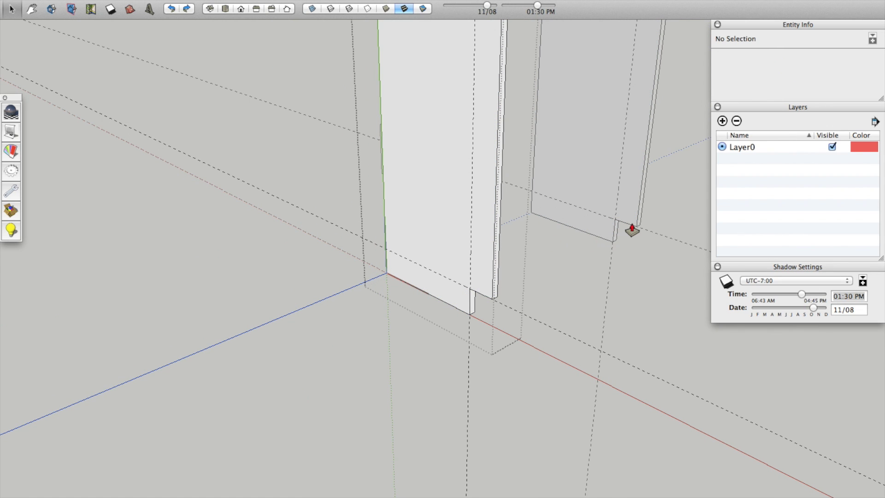
{"action": "mouse_move", "coordinate": [480, 304]}
{"action": "middle_mouse_down"}
{"action": "mouse_move", "coordinate": [552, 251]}
{"action": "mouse_move", "coordinate": [415, 306]}
{"action": "middle_mouse_up"}
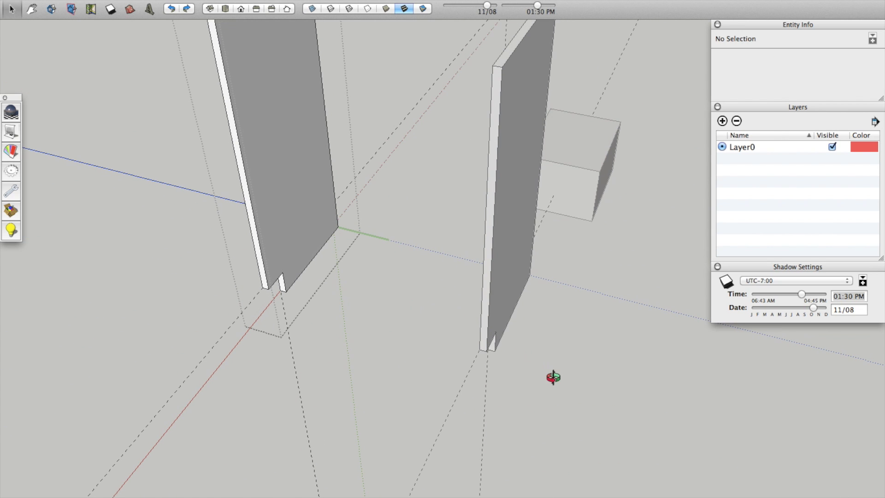
{"action": "scroll", "coordinate": [268, 272], "scroll_direction": "up", "scroll_amount": 4}
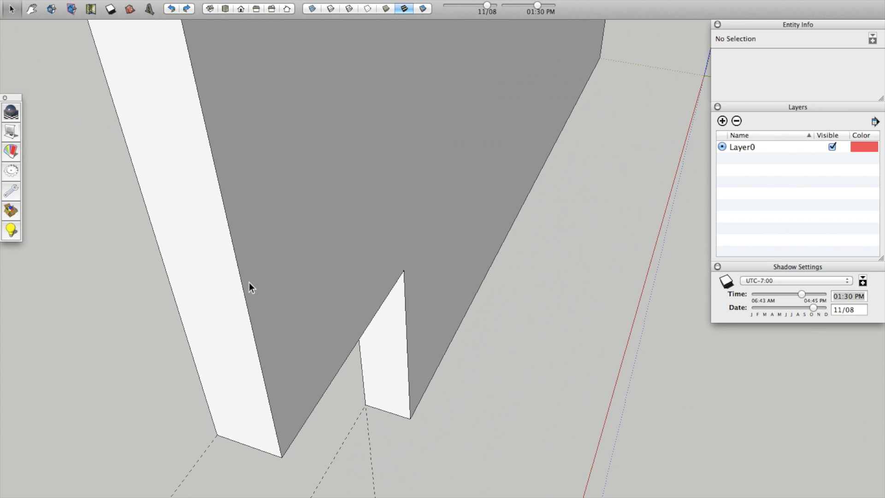
{"action": "scroll", "coordinate": [250, 287], "scroll_direction": "down", "scroll_amount": 2}
{"action": "mouse_move", "coordinate": [294, 310]}
{"action": "middle_mouse_down"}
{"action": "mouse_move", "coordinate": [363, 300]}
{"action": "mouse_move", "coordinate": [307, 179]}
{"action": "middle_mouse_up"}
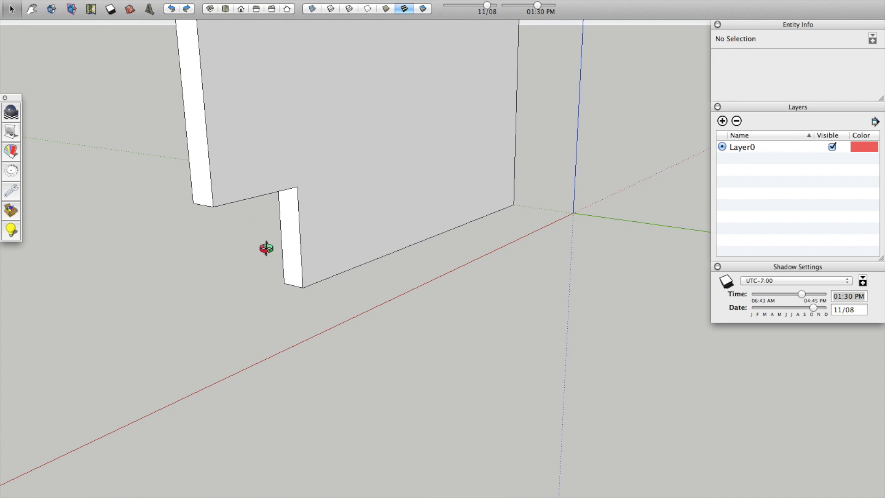
Place a guide along the notch's upper edge on the left panel's inner face and a second guide 1 inch above it
{"action": "left_click", "coordinate": [257, 196]}
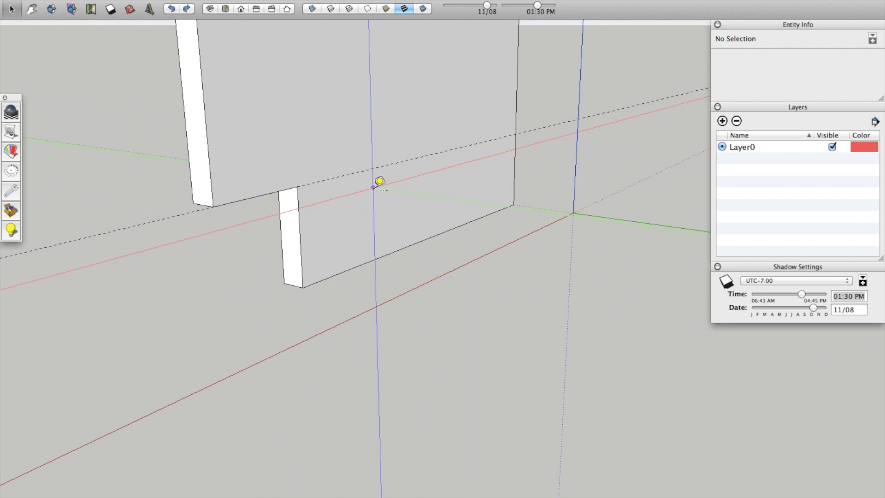
{"action": "middle_click_drag", "start_coordinate": [335, 203], "coordinate": [300, 220]}
{"action": "double_click", "coordinate": [290, 198]}
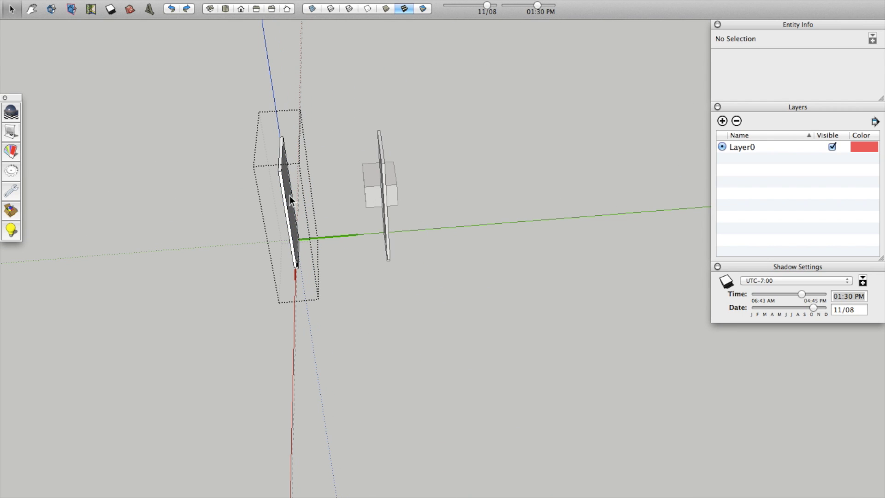
{"action": "left_click", "coordinate": [281, 226]}
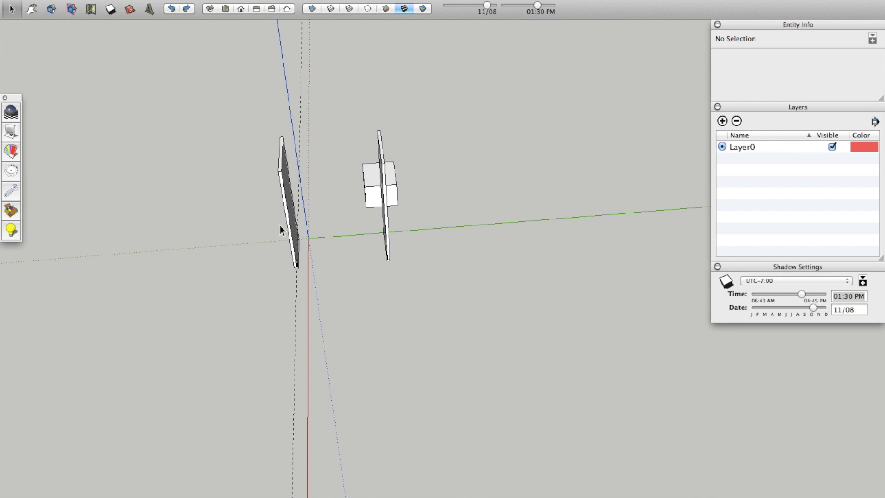
{"action": "scroll", "coordinate": [281, 225], "scroll_direction": "up", "scroll_amount": 6}
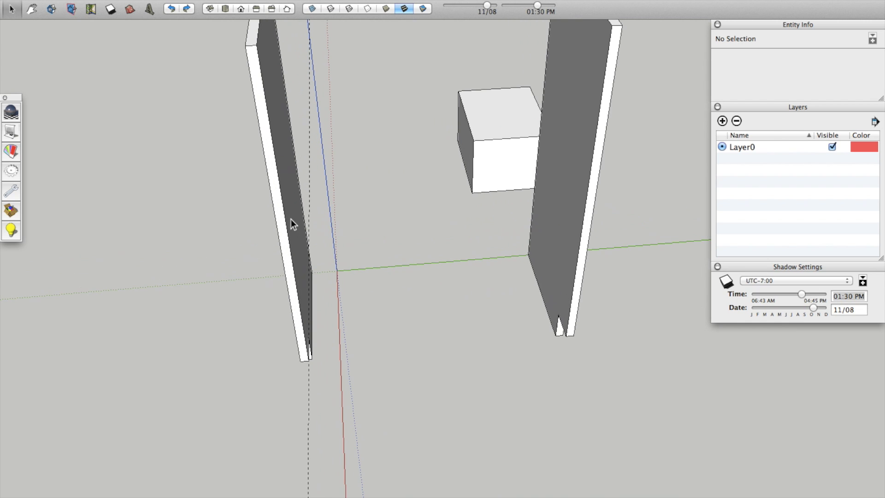
{"action": "middle_click_drag", "start_coordinate": [292, 219], "coordinate": [192, 138]}
{"action": "scroll", "coordinate": [290, 253], "scroll_direction": "up", "scroll_amount": 5}
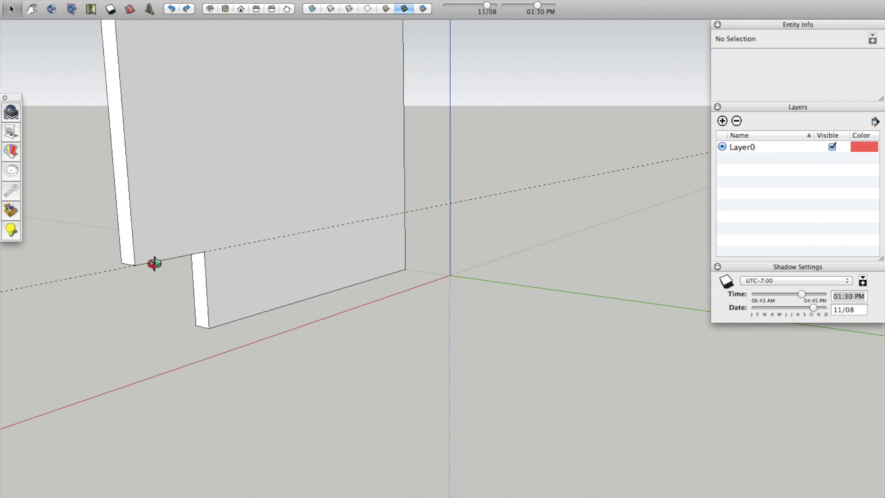
{"action": "left_click", "coordinate": [227, 247]}
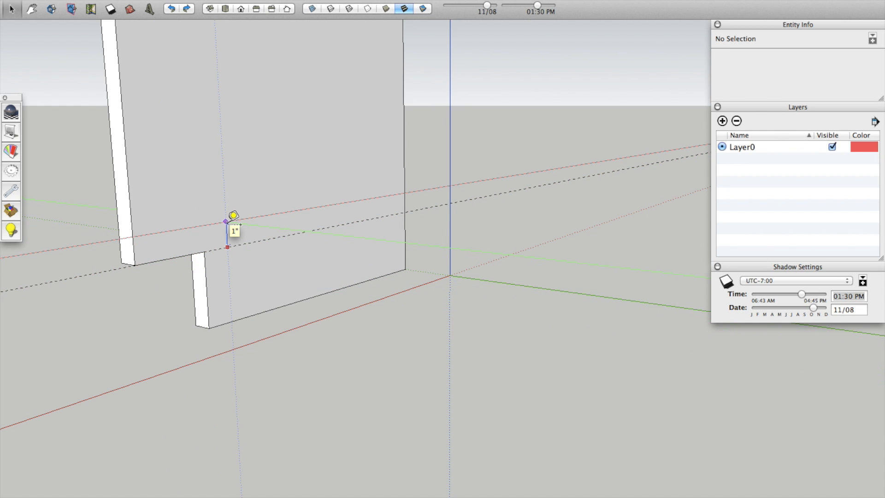
{"action": "left_click", "coordinate": [226, 222]}
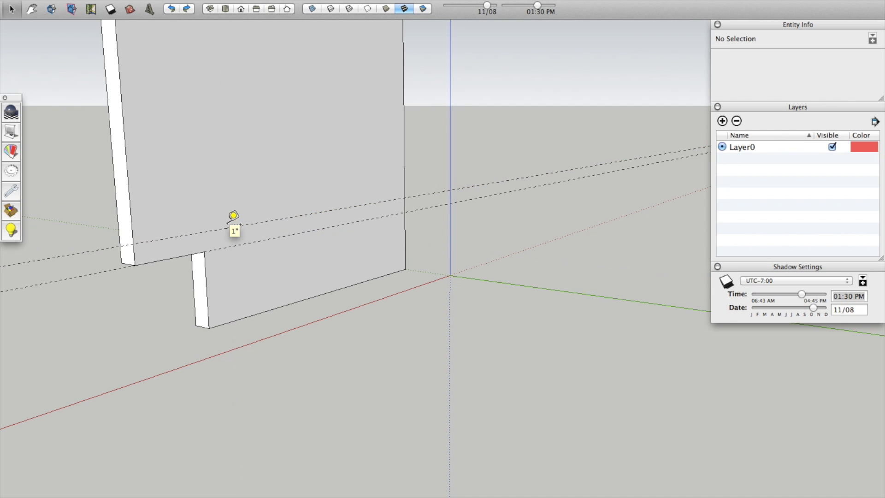
Draw a 1 inch high rectangle between the two guides across the full depth of the left panel's inner face
{"action": "key", "text": "l"}
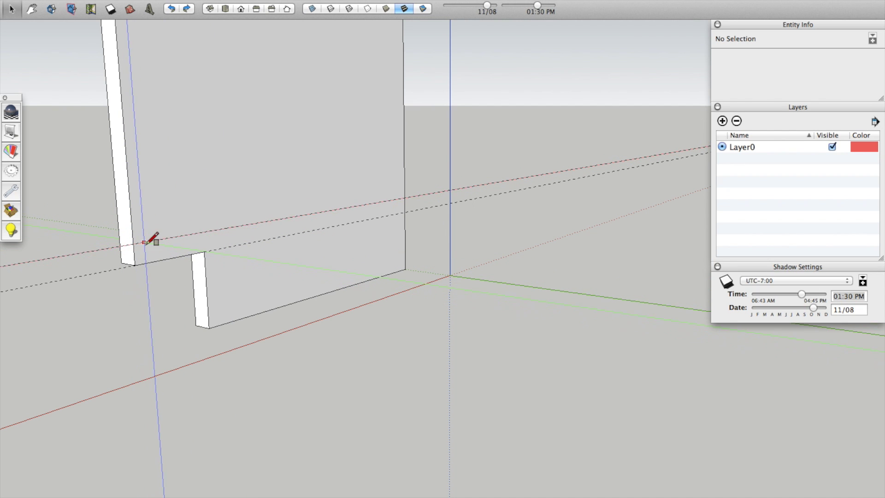
{"action": "left_click", "coordinate": [133, 244]}
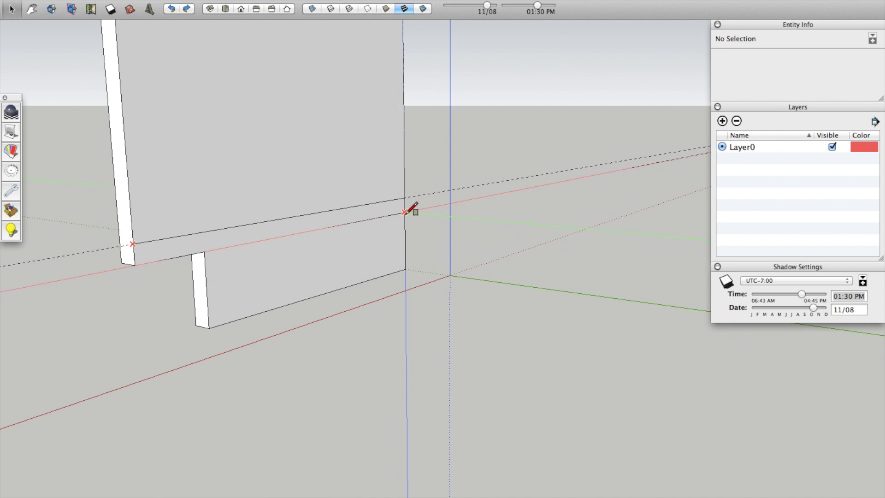
{"action": "left_click", "coordinate": [406, 206]}
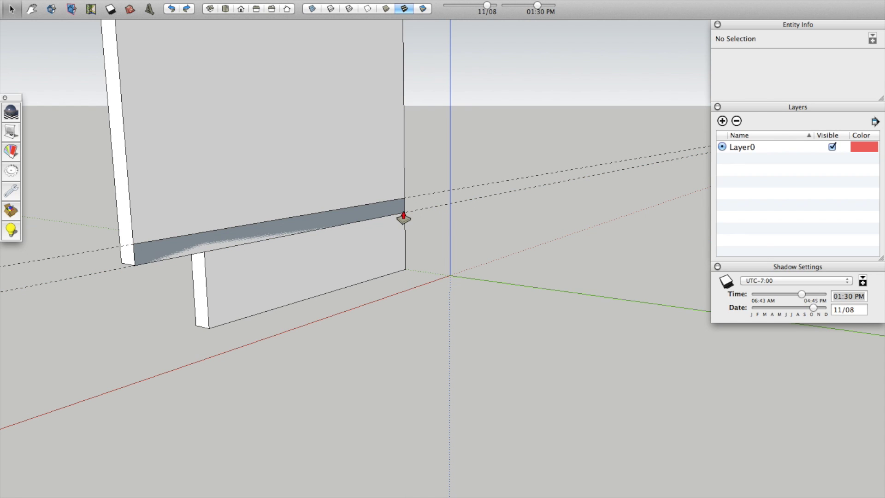
{"action": "left_click", "coordinate": [403, 217]}
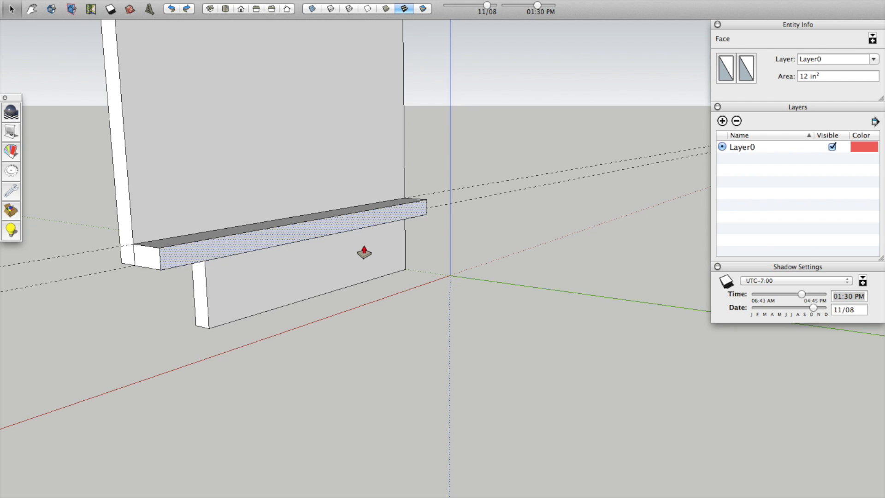
{"action": "left_click", "coordinate": [251, 243]}
{"action": "key", "text": "super+z"}
Extrude the strip across to the inner face of the opposite side panel to form the cabinet's bottom panel
{"action": "key", "text": "p"}
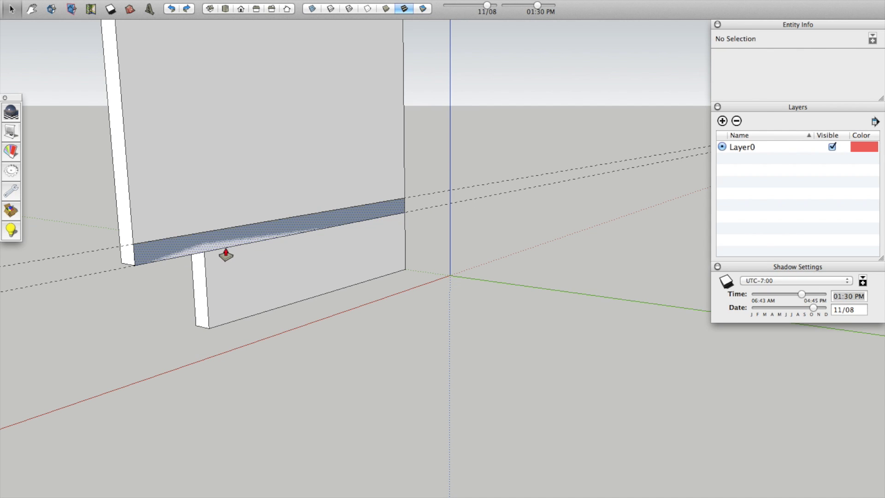
{"action": "left_click", "coordinate": [228, 253]}
{"action": "scroll", "coordinate": [226, 250], "scroll_direction": "down", "scroll_amount": 3}
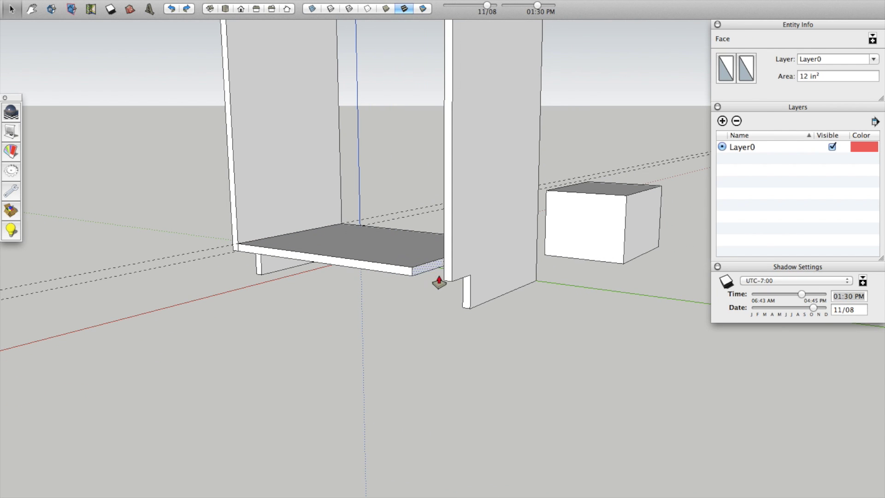
{"action": "left_click", "coordinate": [443, 282]}
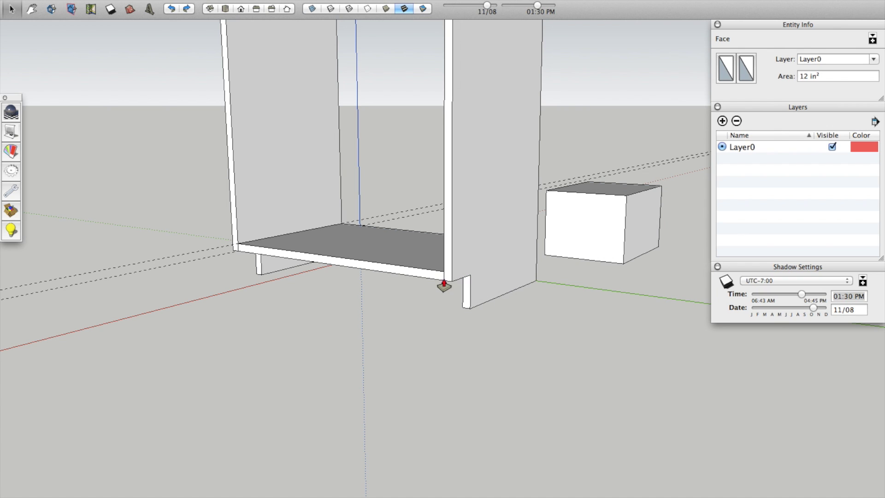
Select all connected geometry of the bottom panel and group it as one object
{"action": "scroll", "coordinate": [410, 270], "scroll_direction": "up", "scroll_amount": 3}
{"action": "left_click", "coordinate": [378, 242]}
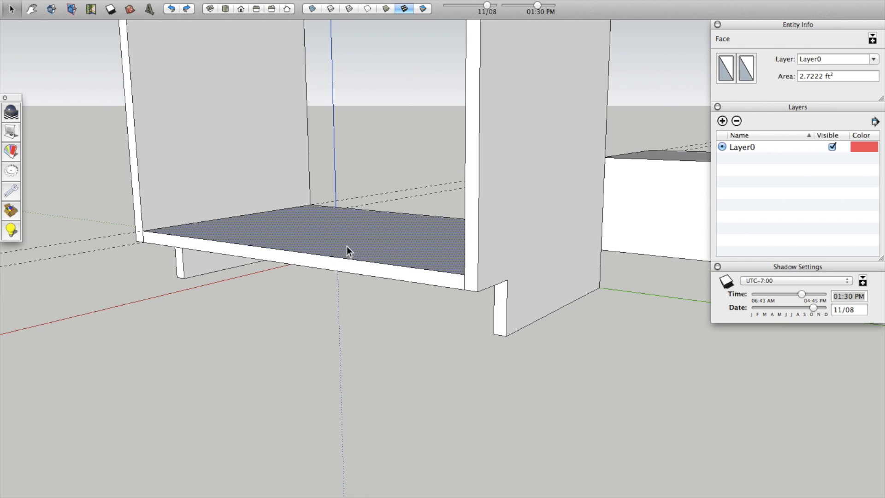
{"action": "scroll", "coordinate": [244, 235], "scroll_direction": "up", "scroll_amount": 3}
{"action": "left_click", "coordinate": [283, 293]}
{"action": "double_click", "coordinate": [368, 236]}
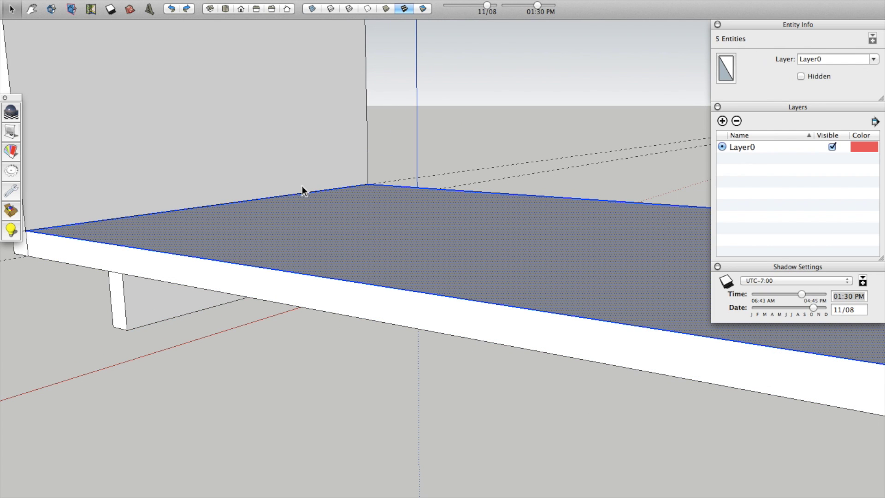
{"action": "triple_click", "coordinate": [325, 251]}
{"action": "scroll", "coordinate": [314, 248], "scroll_direction": "down", "scroll_amount": 5}
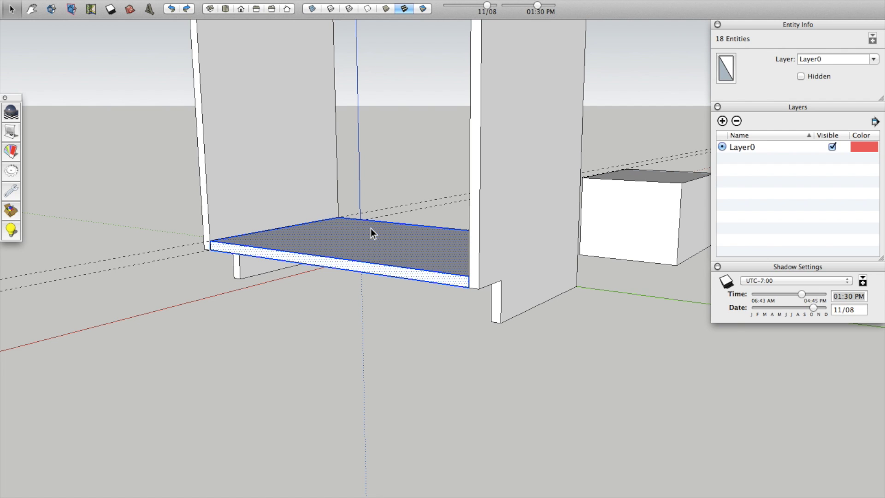
{"action": "key", "text": "g"}
Select the left, bottom and right panels in turn to check that they are separate objects, and clear the selection
{"action": "middle_click_drag", "start_coordinate": [371, 228], "coordinate": [243, 198]}
{"action": "left_click", "coordinate": [256, 205]}
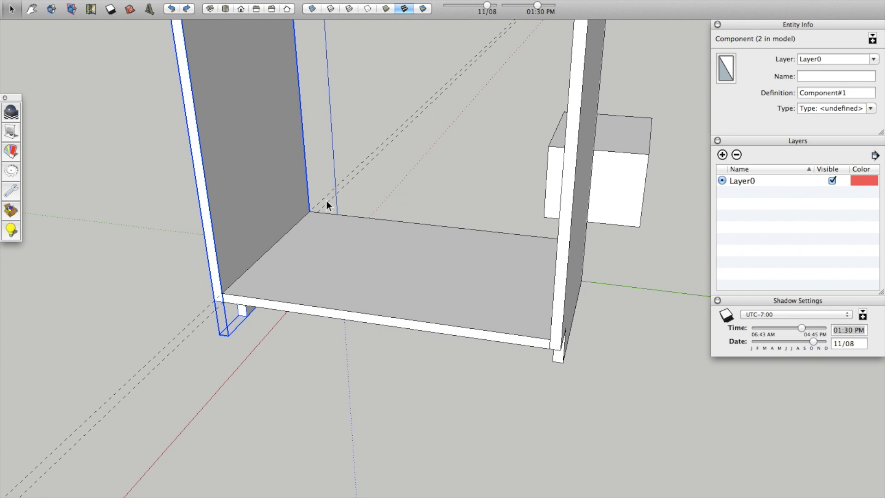
{"action": "left_click", "coordinate": [364, 303]}
{"action": "left_click", "coordinate": [575, 237]}
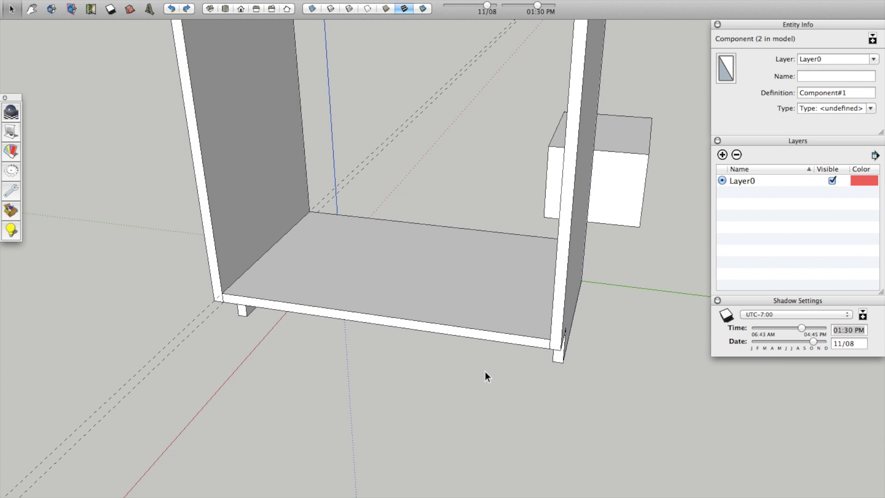
{"action": "left_click", "coordinate": [462, 419]}
Draw a rectangle across the tops of both side panels, from the left panel's outer back corner to the right panel's outer front corner
{"action": "scroll", "coordinate": [463, 419], "scroll_direction": "down", "scroll_amount": 5}
{"action": "scroll", "coordinate": [422, 303], "scroll_direction": "up", "scroll_amount": 10}
{"action": "key", "text": "l"}
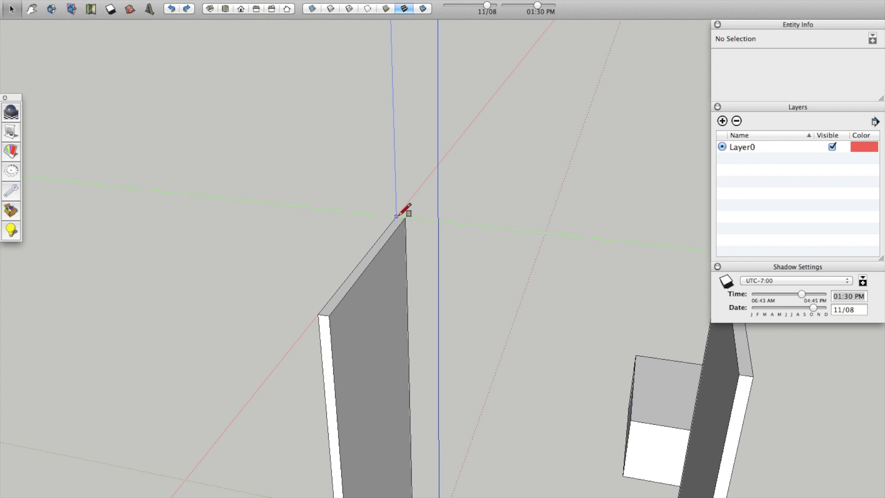
{"action": "left_click", "coordinate": [397, 215]}
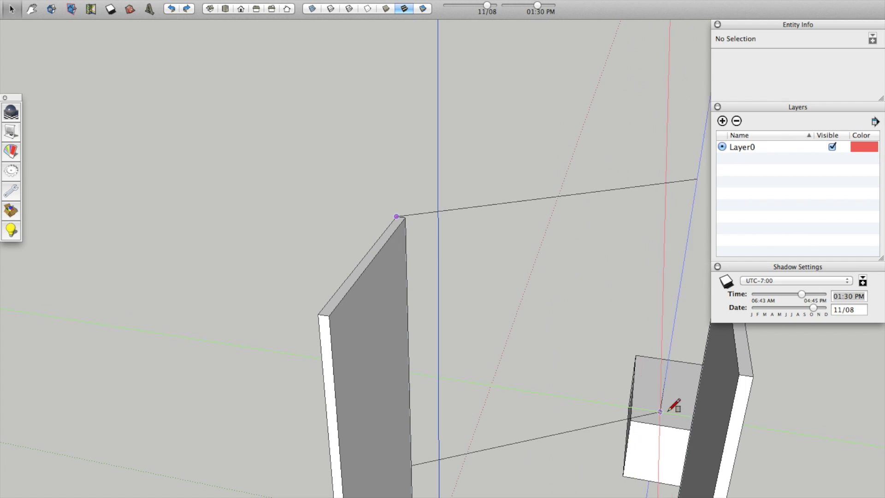
{"action": "left_click", "coordinate": [754, 376]}
Pull the top rectangle up 3/4 inch and group the whole top panel
{"action": "key", "text": "p"}
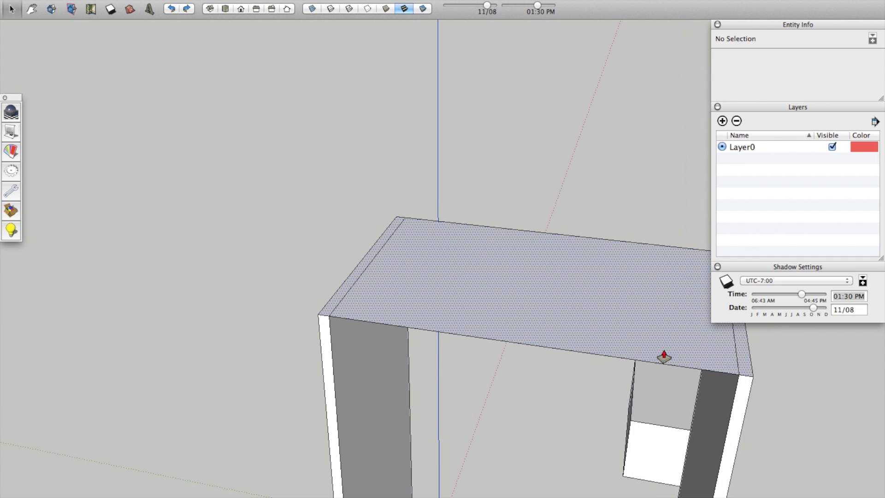
{"action": "left_click_drag", "start_coordinate": [659, 354], "coordinate": [658, 330]}
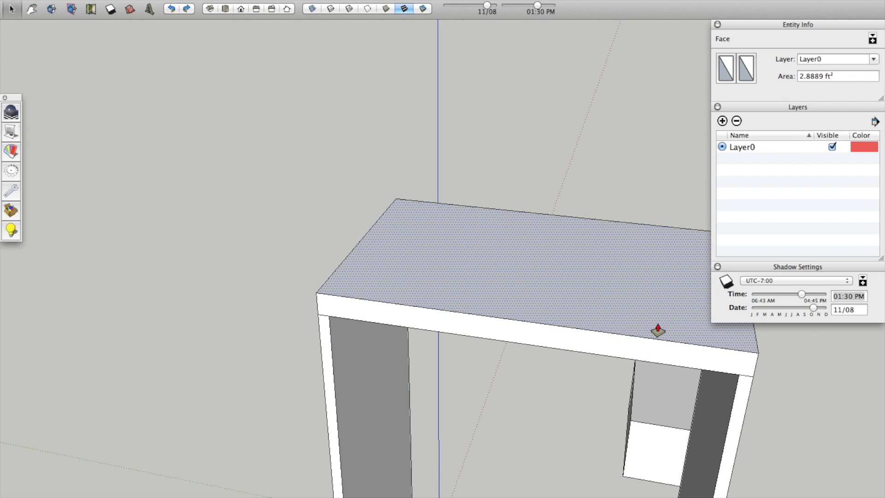
{"action": "key", "text": "space"}
{"action": "triple_click", "coordinate": [554, 329]}
{"action": "key", "text": "super+g"}
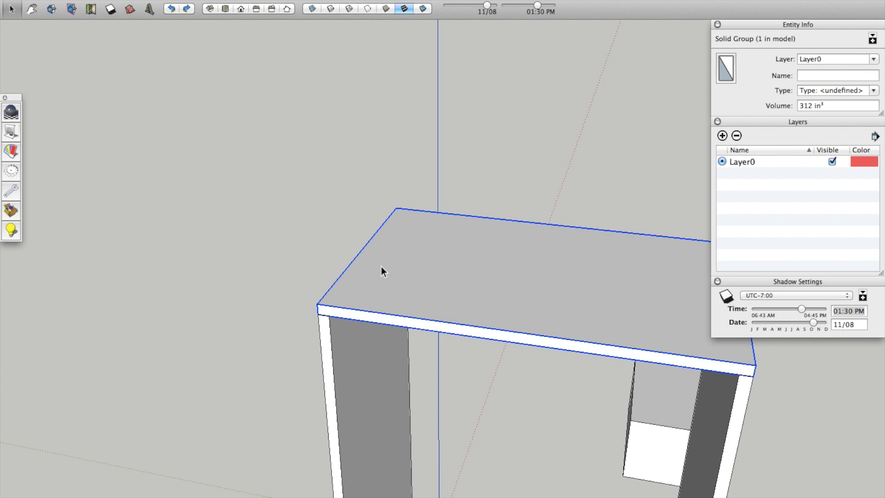
Open the side panel for editing at its bottom back corner and select all its geometry
{"action": "scroll", "coordinate": [381, 266], "scroll_direction": "down", "scroll_amount": 5}
{"action": "scroll", "coordinate": [402, 365], "scroll_direction": "up", "scroll_amount": 6}
{"action": "middle_click_drag", "start_coordinate": [402, 365], "coordinate": [365, 346]}
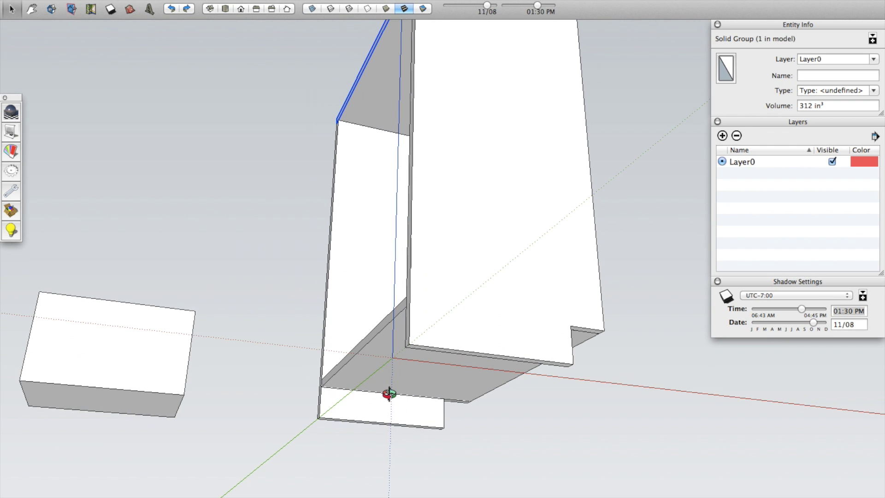
{"action": "scroll", "coordinate": [296, 340], "scroll_direction": "up", "scroll_amount": 6}
{"action": "scroll", "coordinate": [276, 357], "scroll_direction": "up", "scroll_amount": 3}
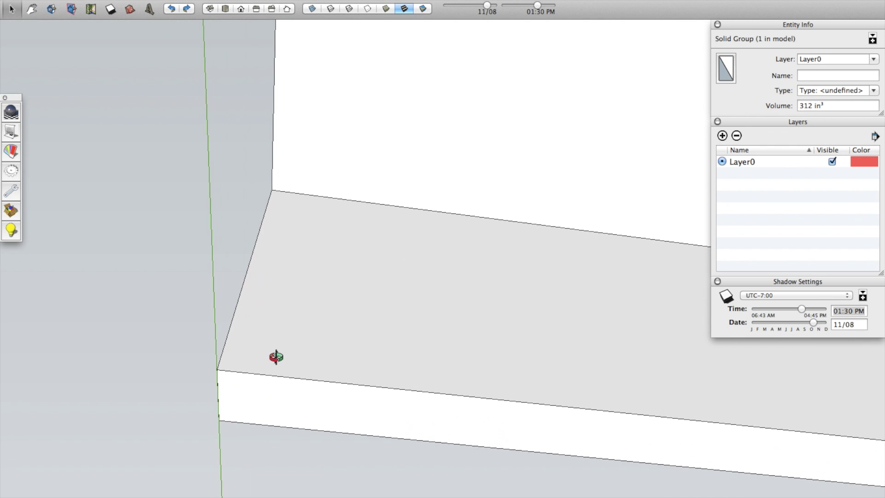
{"action": "double_click", "coordinate": [244, 406]}
{"action": "left_click", "coordinate": [249, 404]}
{"action": "triple_click", "coordinate": [250, 403]}
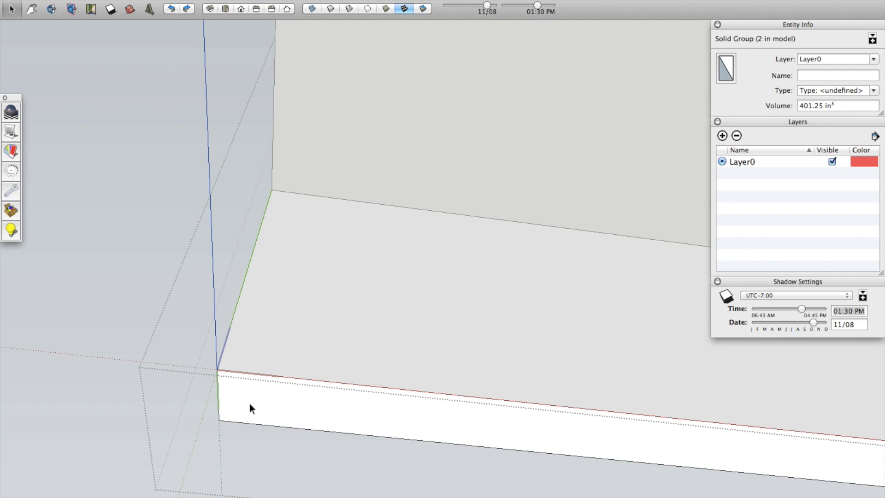
Place two guides, one beyond the other, parallel to the back edge across the side panel's bottom end
{"action": "key", "text": "t"}
{"action": "left_click", "coordinate": [217, 396]}
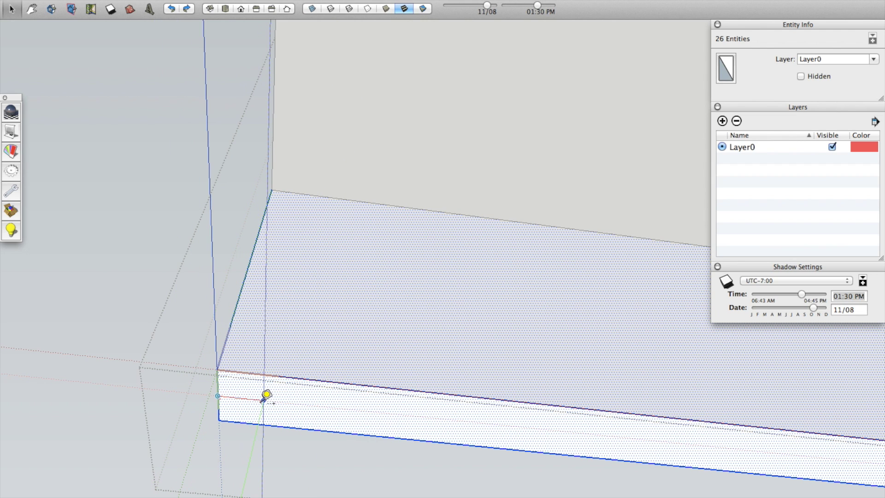
{"action": "left_click", "coordinate": [243, 396]}
{"action": "left_click", "coordinate": [276, 376]}
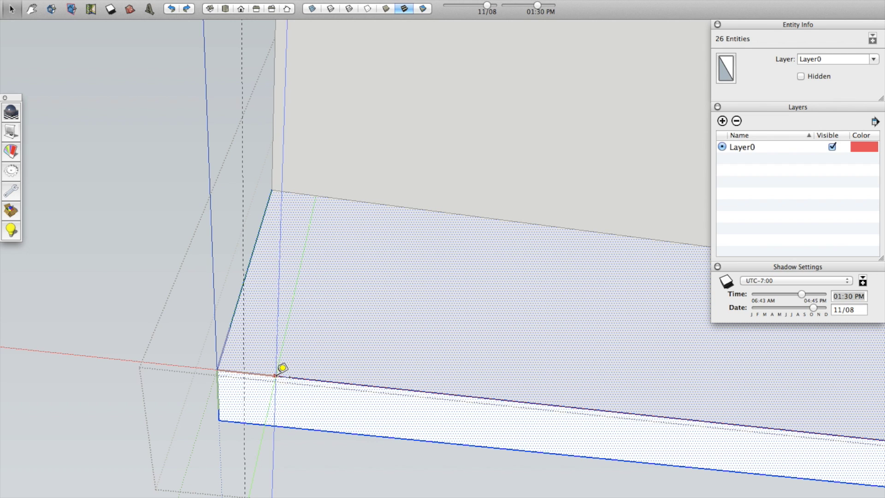
{"action": "left_click", "coordinate": [280, 406]}
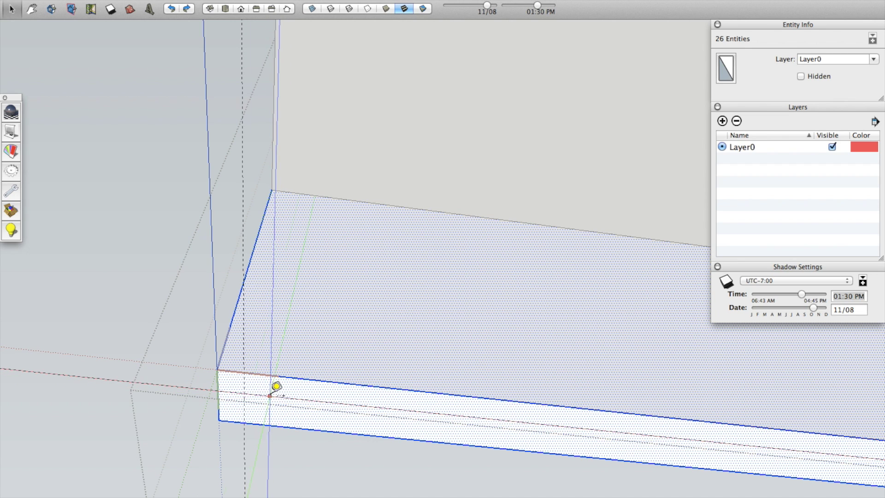
{"action": "left_click", "coordinate": [243, 382]}
{"action": "type", "text": "3/8"}
{"action": "key", "text": "Return"}
{"action": "key", "text": "l"}
{"action": "left_click", "coordinate": [244, 373]}
Add a depth guide parallel to the panel's inner edge and draw the 0.0625 in² groove rectangle between the guides
{"action": "scroll", "coordinate": [275, 391], "scroll_direction": "up", "scroll_amount": 3}
{"action": "middle_click_drag", "start_coordinate": [275, 391], "coordinate": [259, 439]}
{"action": "left_click", "coordinate": [287, 342]}
{"action": "mouse_move", "coordinate": [287, 342]}
{"action": "middle_mouse_down"}
{"action": "mouse_move", "coordinate": [276, 219]}
{"action": "mouse_move", "coordinate": [203, 25]}
{"action": "mouse_move", "coordinate": [312, 221]}
{"action": "mouse_move", "coordinate": [287, 336]}
{"action": "middle_mouse_up"}
{"action": "key", "text": "t"}
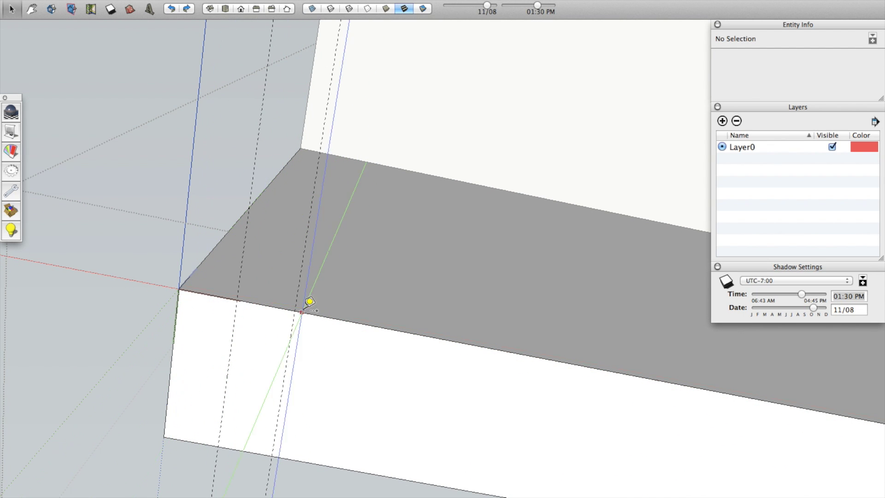
{"action": "left_click", "coordinate": [218, 296]}
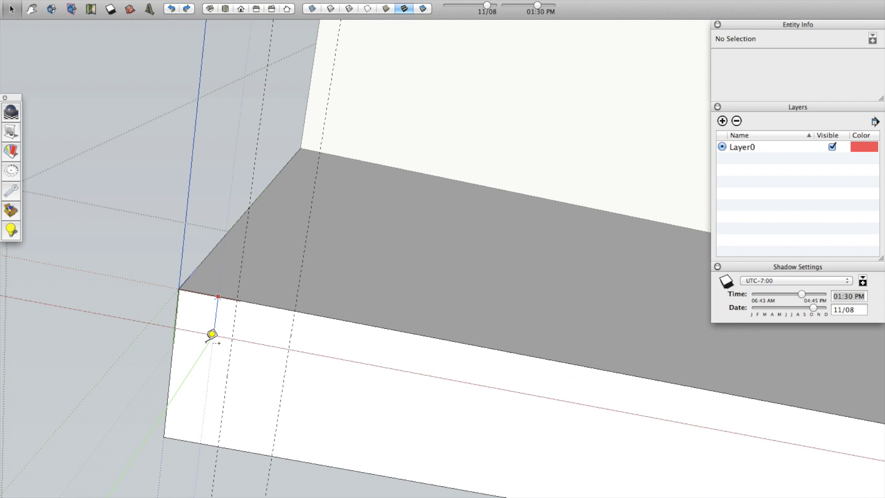
{"action": "left_click", "coordinate": [203, 345]}
{"action": "key", "text": "r"}
{"action": "left_click", "coordinate": [236, 300]}
{"action": "left_click", "coordinate": [287, 361]}
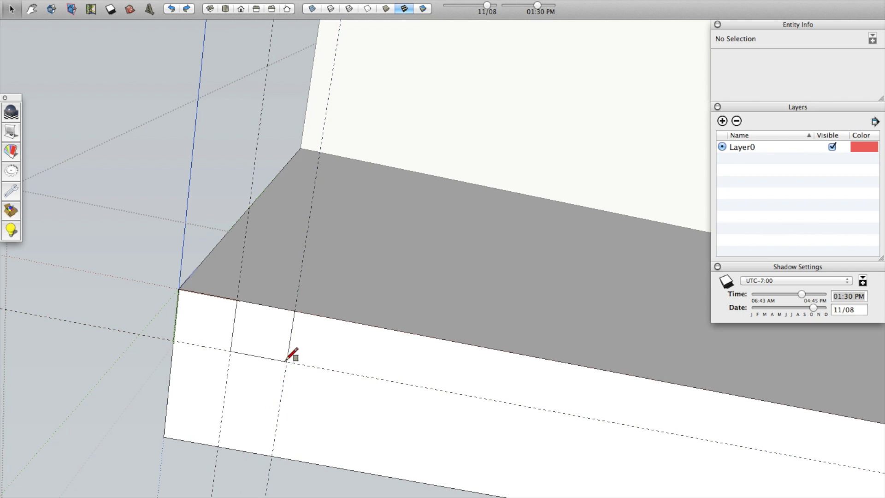
Push/Pull the groove profile up the side panel's full height to the cabinet top and leave component editing
{"action": "key", "text": "p"}
{"action": "left_click", "coordinate": [274, 355]}
{"action": "middle_click_drag", "start_coordinate": [315, 258], "coordinate": [408, 327]}
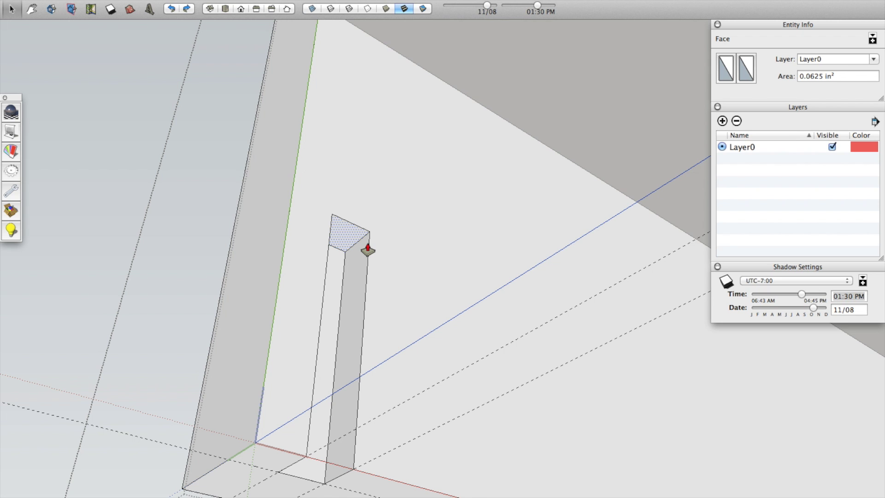
{"action": "middle_click_drag", "start_coordinate": [369, 244], "coordinate": [301, 380]}
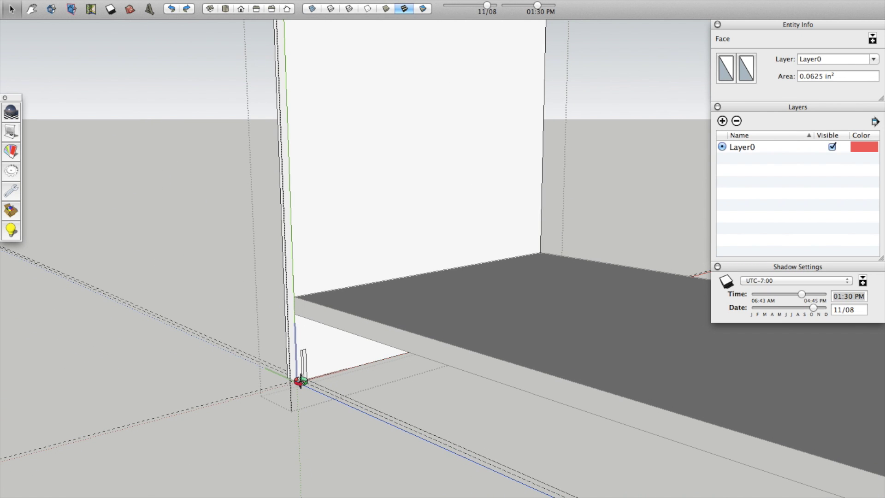
{"action": "scroll", "coordinate": [300, 381], "scroll_direction": "down", "scroll_amount": 10}
{"action": "scroll", "coordinate": [293, 233], "scroll_direction": "up", "scroll_amount": 10}
{"action": "middle_click_drag", "start_coordinate": [293, 236], "coordinate": [283, 160]}
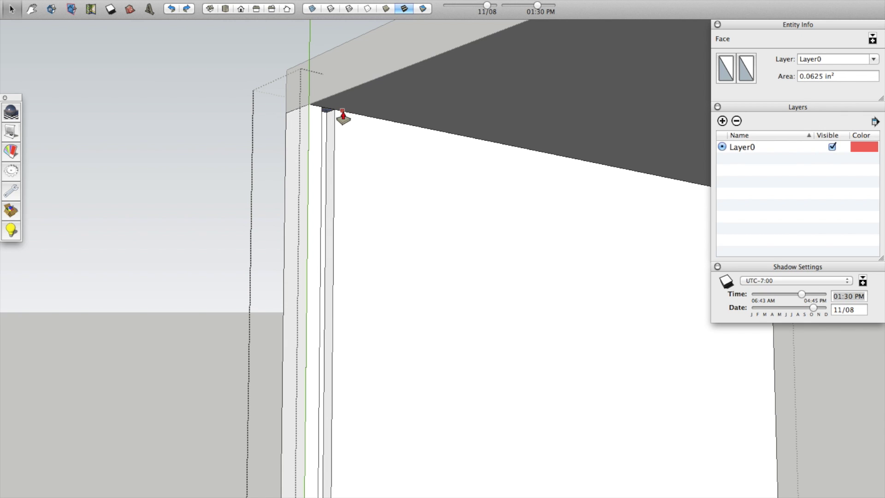
{"action": "left_click", "coordinate": [342, 118]}
{"action": "middle_click_drag", "start_coordinate": [368, 121], "coordinate": [488, 194]}
{"action": "scroll", "coordinate": [296, 172], "scroll_direction": "down", "scroll_amount": 5}
{"action": "scroll", "coordinate": [305, 204], "scroll_direction": "down", "scroll_amount": 5}
{"action": "scroll", "coordinate": [405, 239], "scroll_direction": "up", "scroll_amount": 5}
{"action": "mouse_move", "coordinate": [404, 239]}
{"action": "middle_mouse_down"}
{"action": "mouse_move", "coordinate": [375, 311]}
{"action": "mouse_move", "coordinate": [341, 228]}
{"action": "middle_mouse_up"}
{"action": "mouse_move", "coordinate": [252, 205]}
{"action": "middle_mouse_down"}
{"action": "mouse_move", "coordinate": [365, 267]}
{"action": "mouse_move", "coordinate": [421, 251]}
{"action": "mouse_move", "coordinate": [365, 191]}
{"action": "mouse_move", "coordinate": [454, 282]}
{"action": "middle_mouse_up"}
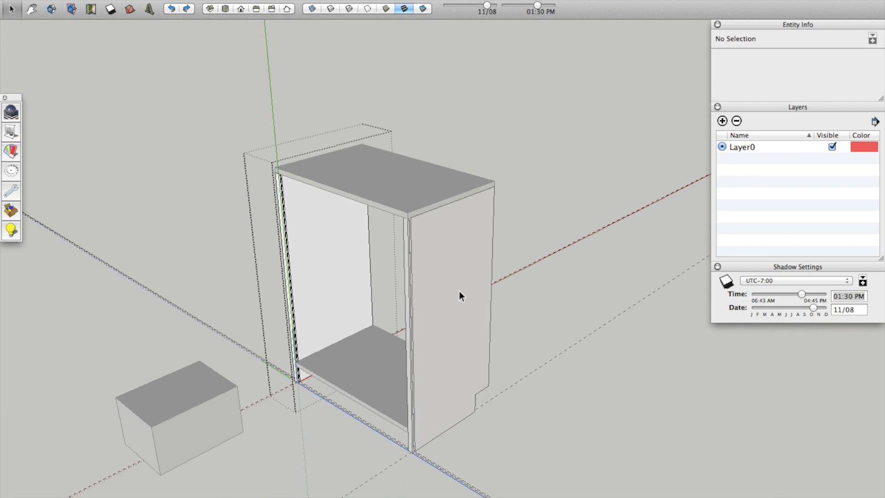
{"action": "left_click", "coordinate": [456, 284]}
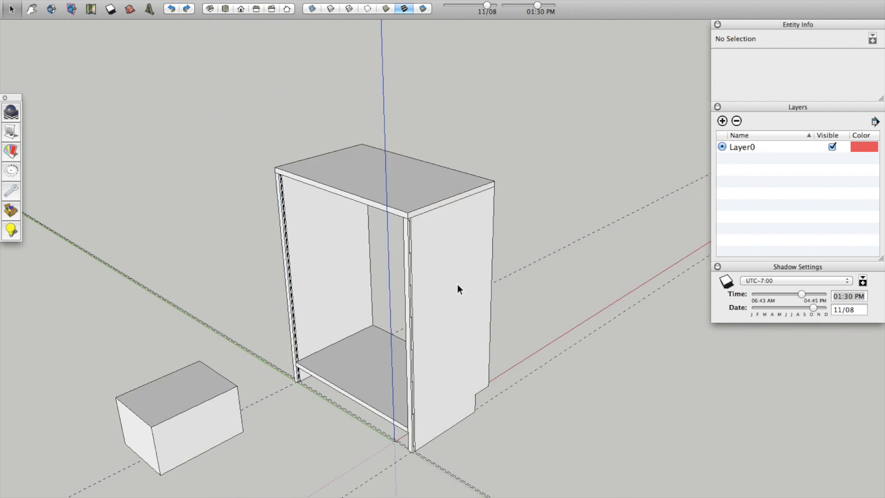
Try to flip the right side panel along the component's red axis
{"action": "left_click", "coordinate": [428, 259]}
{"action": "right_click", "coordinate": [427, 256]}
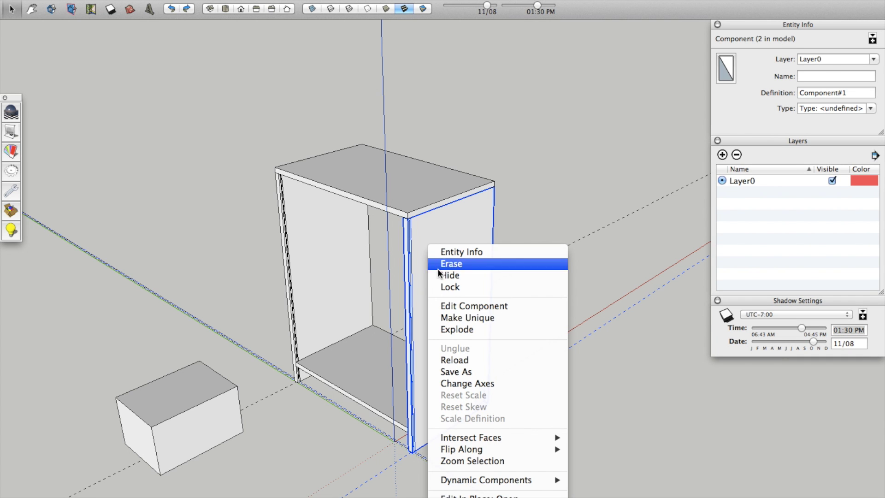
{"action": "mouse_move", "coordinate": [520, 452]}
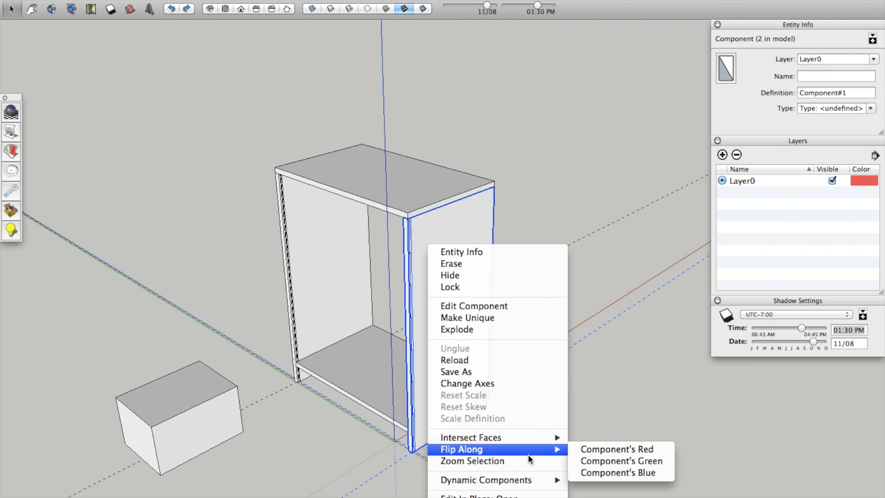
{"action": "left_click", "coordinate": [601, 449]}
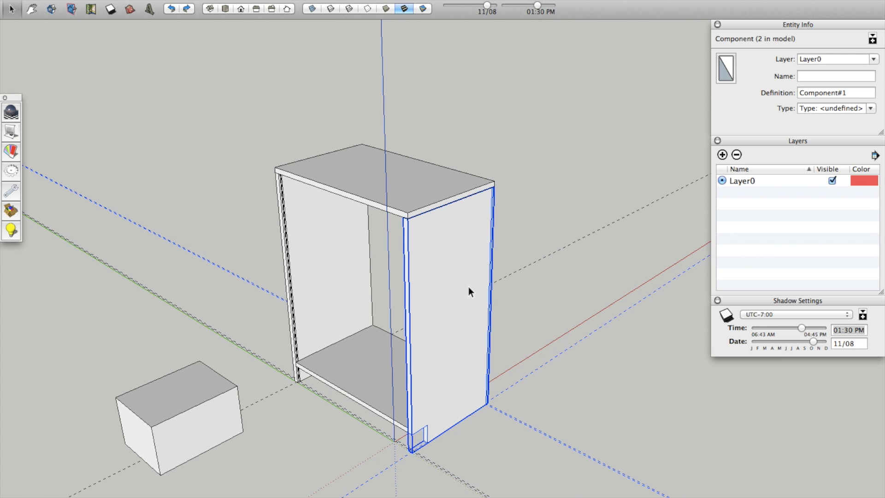
{"action": "scroll", "coordinate": [449, 278], "scroll_direction": "up", "scroll_amount": 3}
{"action": "middle_click_drag", "start_coordinate": [455, 286], "coordinate": [371, 249]}
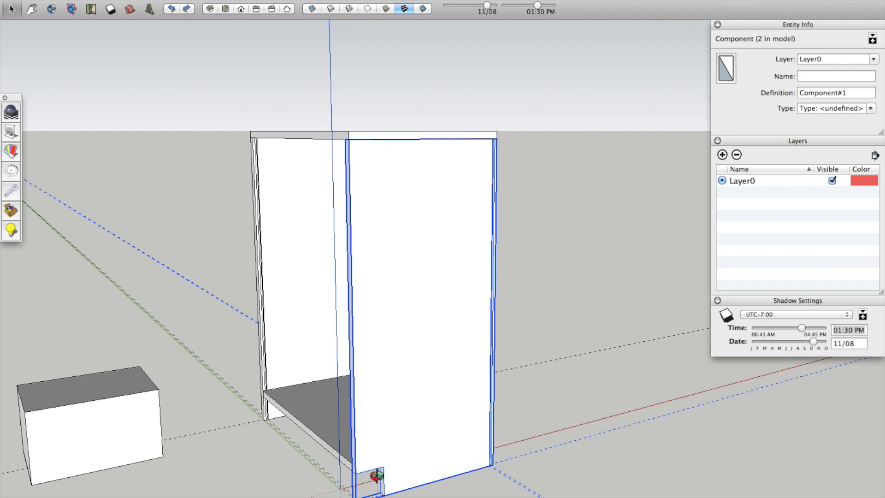
{"action": "middle_click_drag", "start_coordinate": [375, 475], "coordinate": [393, 431]}
Flip the right side panel along the component's green axis
{"action": "right_click", "coordinate": [392, 431]}
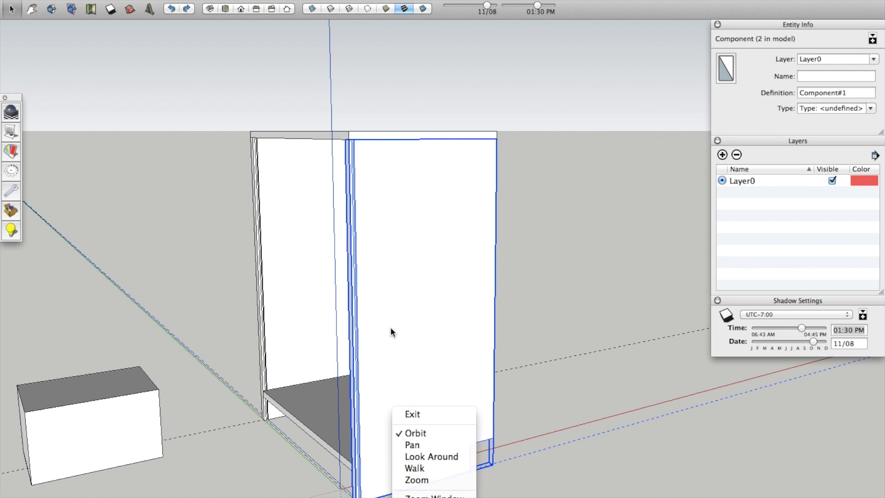
{"action": "left_click", "coordinate": [413, 327]}
{"action": "right_click", "coordinate": [409, 315]}
{"action": "mouse_move", "coordinate": [489, 450]}
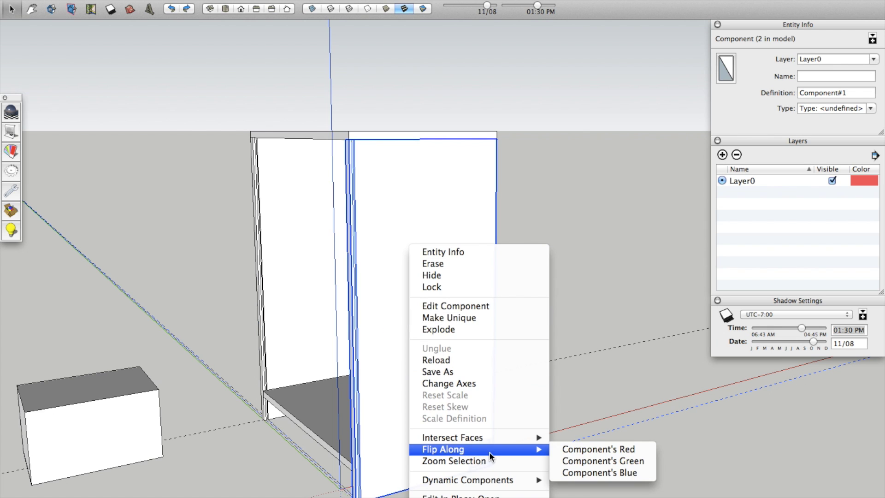
{"action": "left_click", "coordinate": [582, 460]}
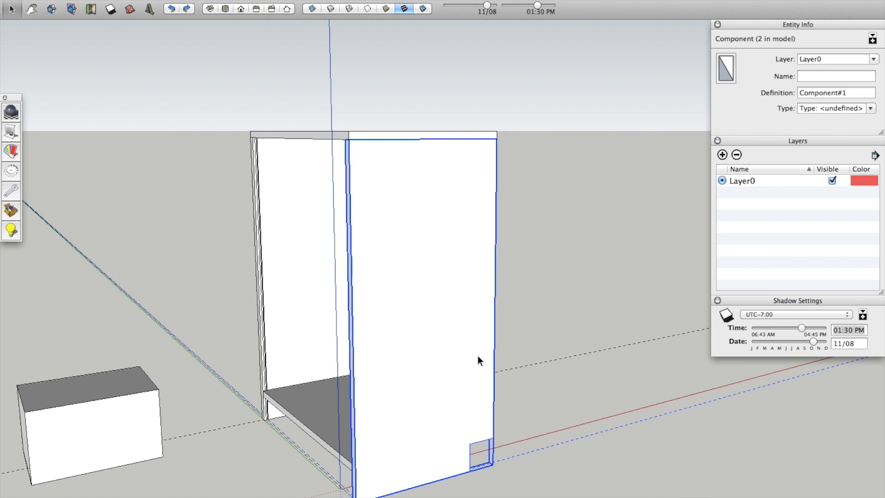
{"action": "middle_click_drag", "start_coordinate": [376, 371], "coordinate": [523, 263]}
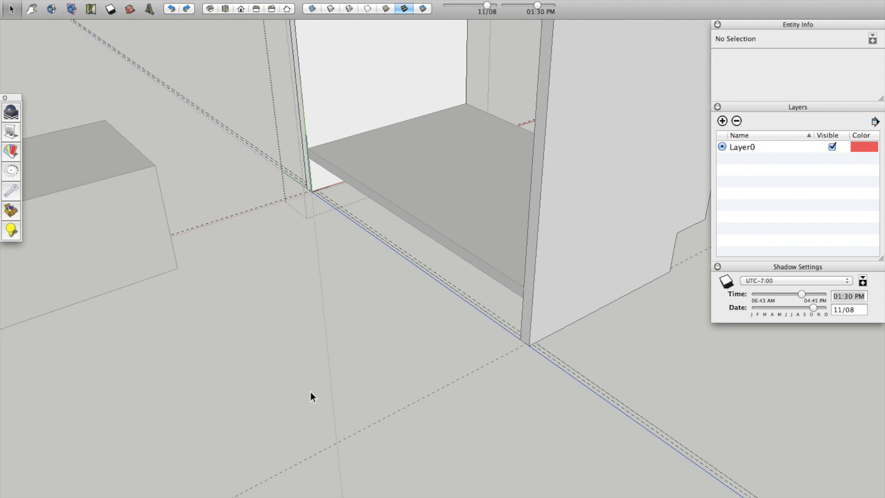
Draw a rectangle over the cabinet's entire back, from one upper outer corner to the diagonally opposite bottom corner
{"action": "scroll", "coordinate": [311, 392], "scroll_direction": "down", "scroll_amount": 5}
{"action": "mouse_move", "coordinate": [310, 392]}
{"action": "middle_mouse_down"}
{"action": "mouse_move", "coordinate": [305, 451]}
{"action": "mouse_move", "coordinate": [278, 84]}
{"action": "mouse_move", "coordinate": [466, 138]}
{"action": "middle_mouse_up"}
{"action": "key", "text": "l"}
{"action": "left_click", "coordinate": [271, 128]}
{"action": "left_click", "coordinate": [472, 403]}
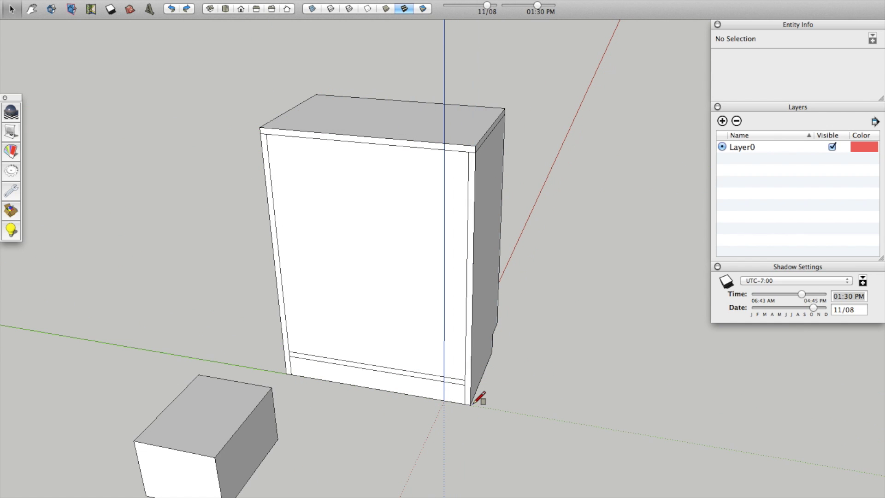
Pull the back rectangle outward into a thin panel and group all its geometry
{"action": "key", "text": "p"}
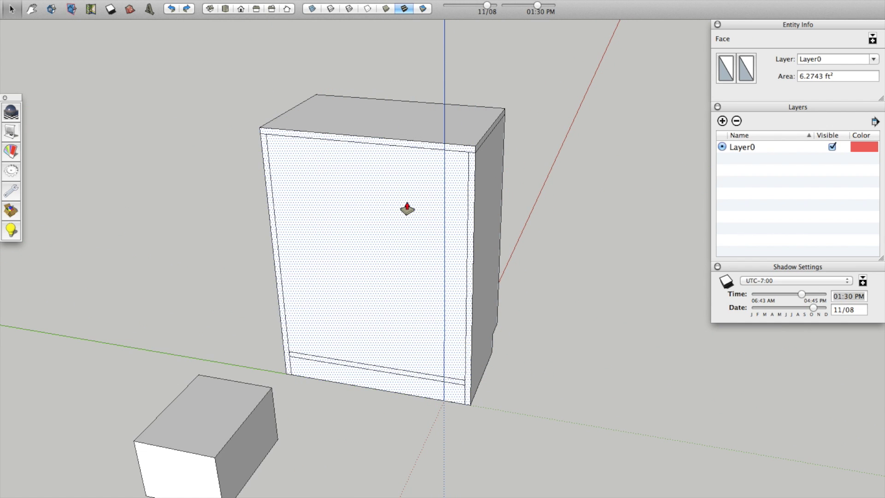
{"action": "left_click_drag", "start_coordinate": [407, 209], "coordinate": [383, 238]}
{"action": "key", "text": "super+z"}
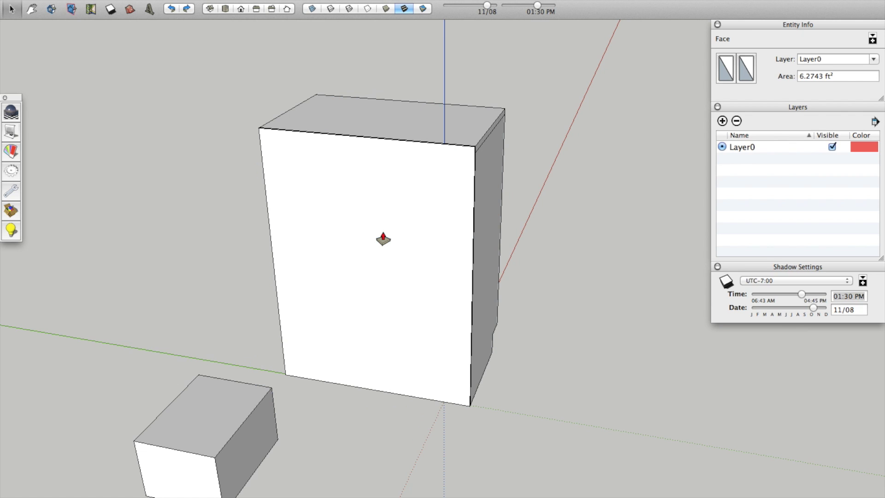
{"action": "key", "text": "space"}
{"action": "triple_click", "coordinate": [400, 215]}
{"action": "key", "text": "g"}
{"action": "middle_click_drag", "start_coordinate": [453, 202], "coordinate": [372, 222]}
{"action": "middle_click_drag", "start_coordinate": [474, 203], "coordinate": [560, 316]}
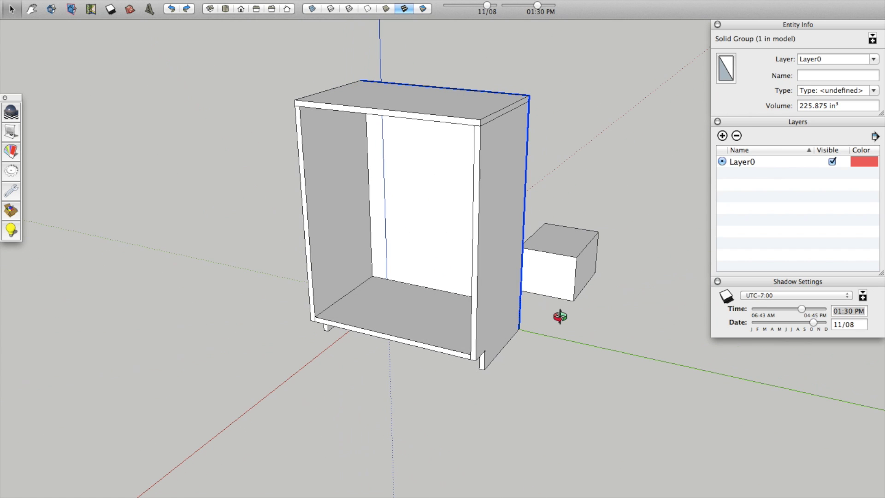
Delete the loose box standing beside the cabinet and clear the selection
{"action": "triple_click", "coordinate": [546, 287]}
{"action": "key", "text": "Delete"}
{"action": "left_click", "coordinate": [596, 338]}
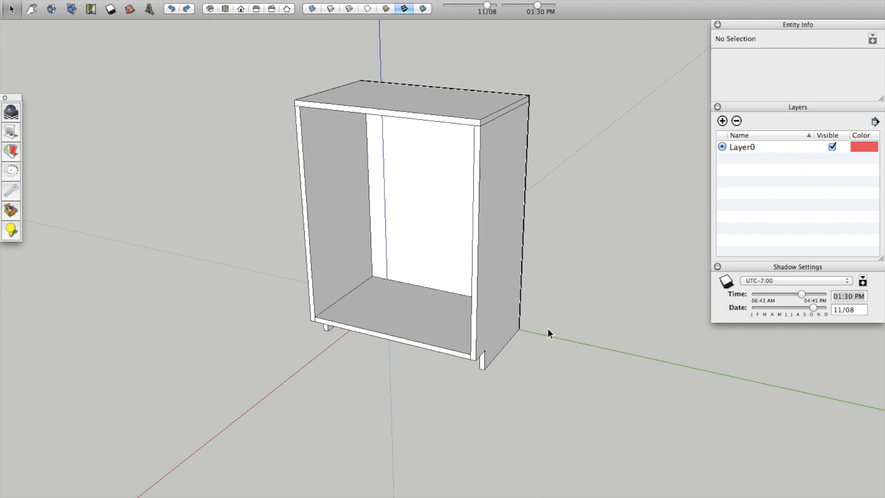
Place a guide on the inner face of the left side's toe-kick leg, parallel to its front edge
{"action": "middle_click_drag", "start_coordinate": [548, 328], "coordinate": [297, 162]}
{"action": "scroll", "coordinate": [348, 328], "scroll_direction": "up", "scroll_amount": 10}
{"action": "middle_click_drag", "start_coordinate": [207, 303], "coordinate": [215, 348]}
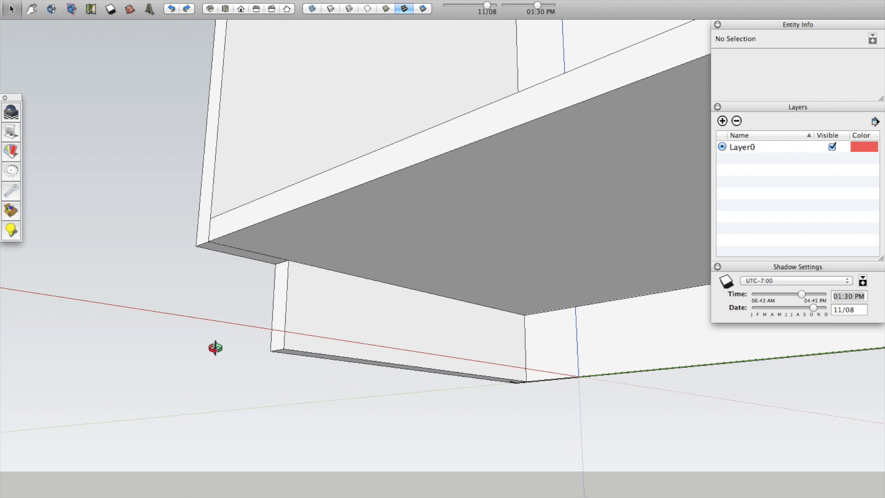
{"action": "left_click", "coordinate": [323, 229]}
{"action": "key", "text": "t"}
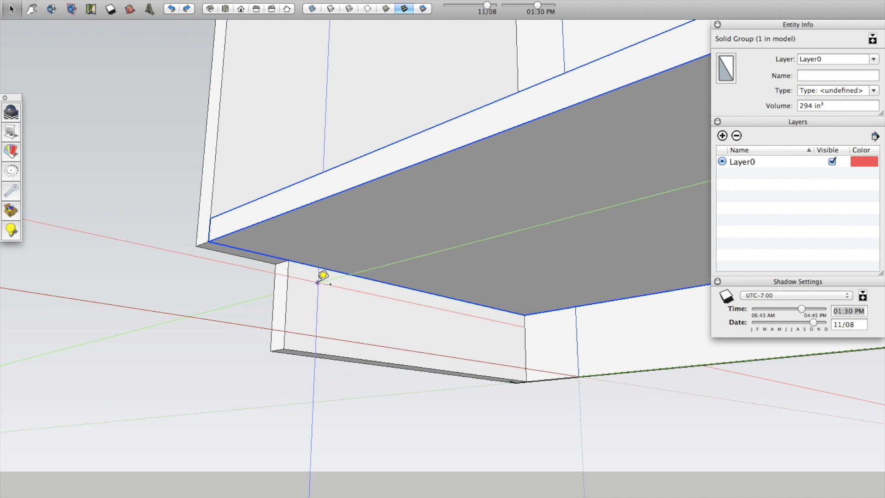
{"action": "left_click", "coordinate": [286, 304]}
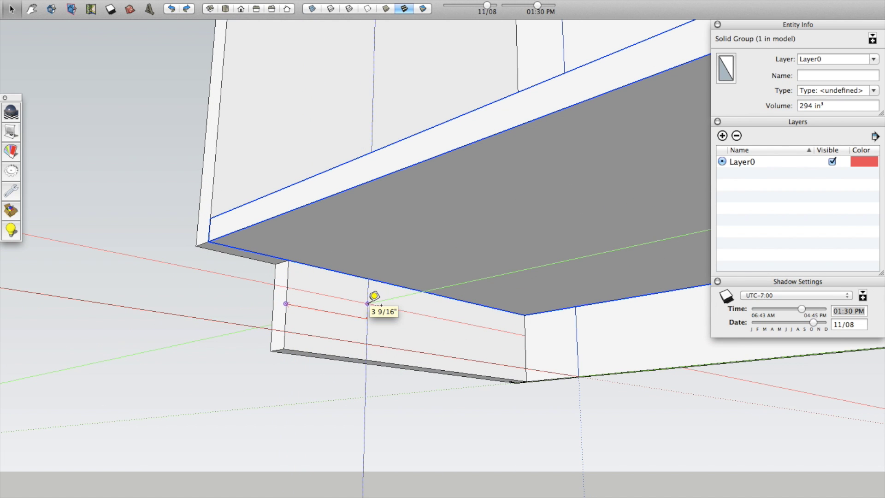
{"action": "key", "text": "Escape"}
{"action": "left_click", "coordinate": [286, 303]}
{"action": "left_click", "coordinate": [286, 321]}
{"action": "left_click", "coordinate": [316, 324]}
Draw a 2.25 in² rectangle between the leg's front edge and the guide, and pull it across to the opposite leg
{"action": "key", "text": "l"}
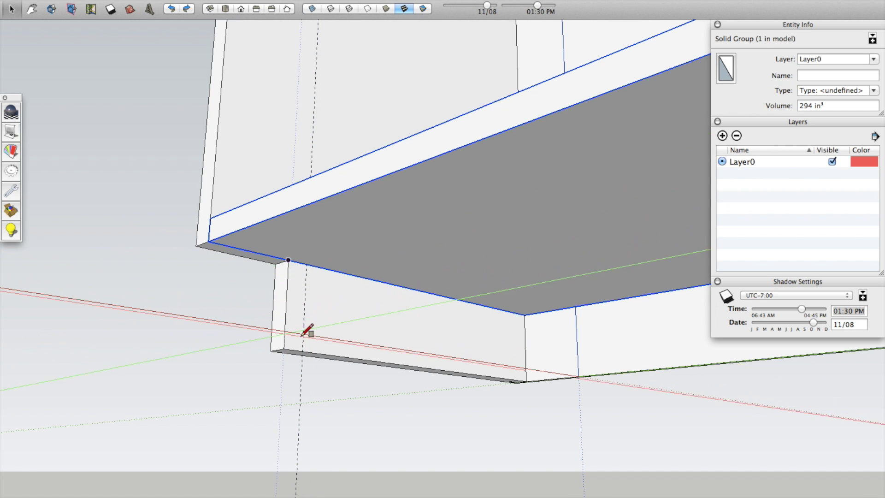
{"action": "left_click", "coordinate": [302, 352]}
{"action": "key", "text": "p"}
{"action": "left_click", "coordinate": [296, 335]}
{"action": "scroll", "coordinate": [400, 328], "scroll_direction": "down", "scroll_amount": 8}
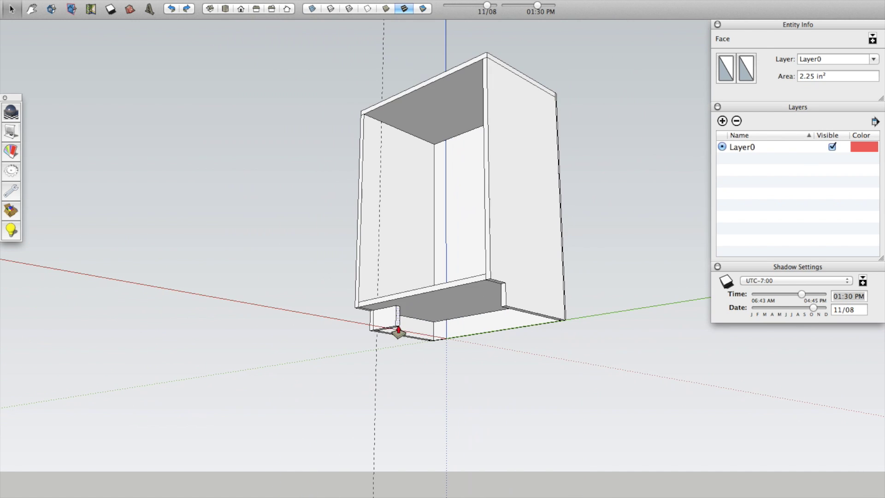
{"action": "double_click", "coordinate": [399, 329]}
{"action": "scroll", "coordinate": [504, 310], "scroll_direction": "up", "scroll_amount": 5}
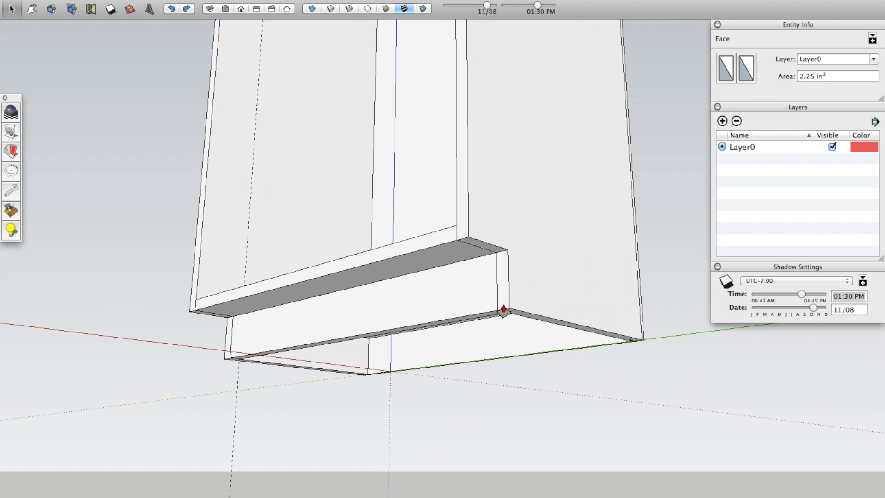
Group all the geometry of the toe-kick board
{"action": "key", "text": "space"}
{"action": "double_click", "coordinate": [443, 280]}
{"action": "triple_click", "coordinate": [443, 280]}
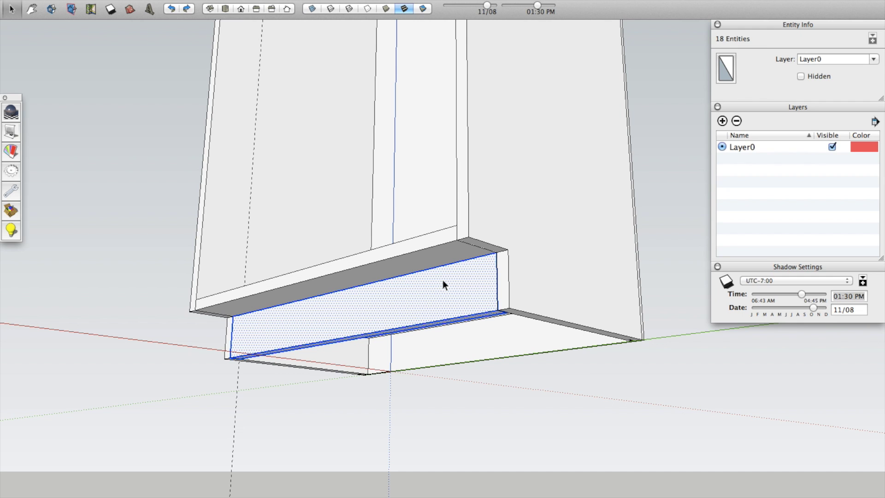
{"action": "key", "text": "g"}
{"action": "middle_click_drag", "start_coordinate": [372, 295], "coordinate": [438, 401]}
{"action": "scroll", "coordinate": [438, 401], "scroll_direction": "down", "scroll_amount": 5}
{"action": "scroll", "coordinate": [411, 241], "scroll_direction": "up", "scroll_amount": 6}
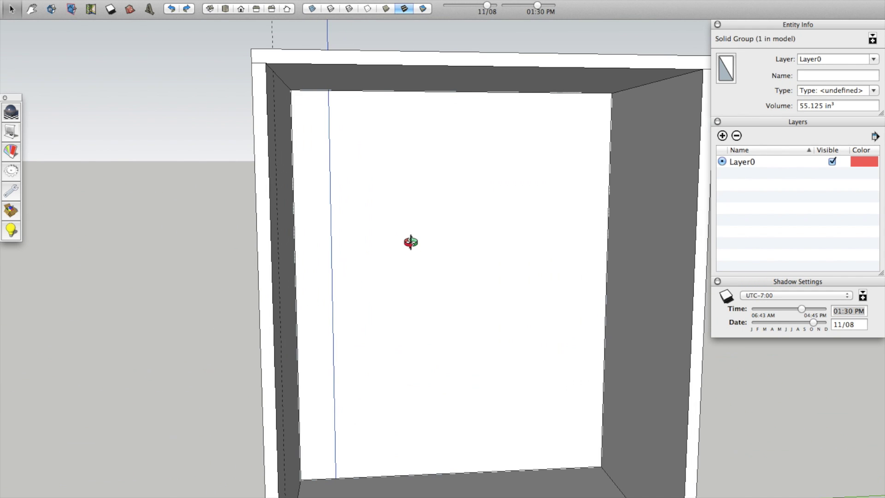
{"action": "scroll", "coordinate": [294, 294], "scroll_direction": "down", "scroll_amount": 5}
{"action": "mouse_move", "coordinate": [294, 294]}
{"action": "middle_mouse_down"}
{"action": "mouse_move", "coordinate": [334, 310]}
{"action": "mouse_move", "coordinate": [338, 333]}
{"action": "mouse_move", "coordinate": [363, 245]}
{"action": "mouse_move", "coordinate": [426, 249]}
{"action": "middle_mouse_up"}
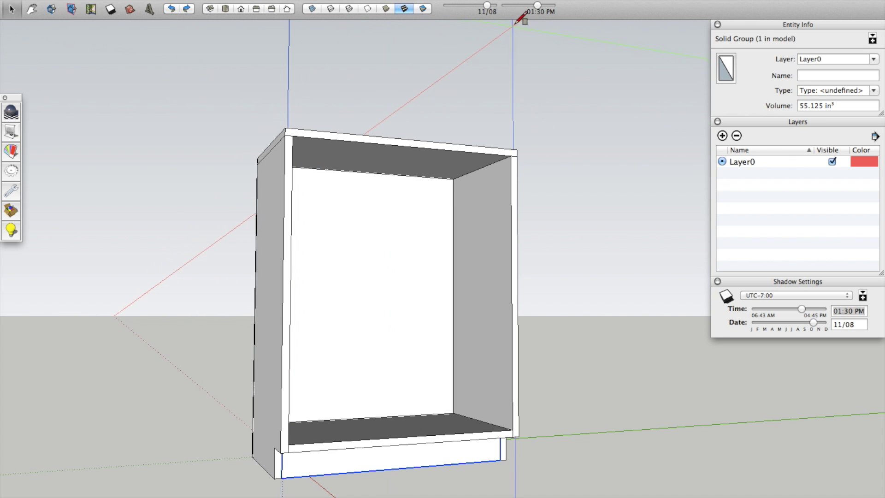
{"action": "key", "text": "l"}
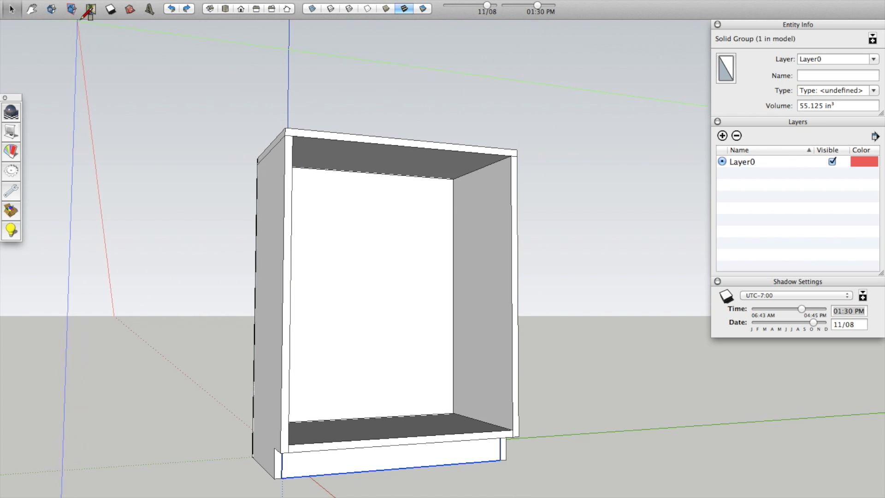
{"action": "key", "text": "p"}
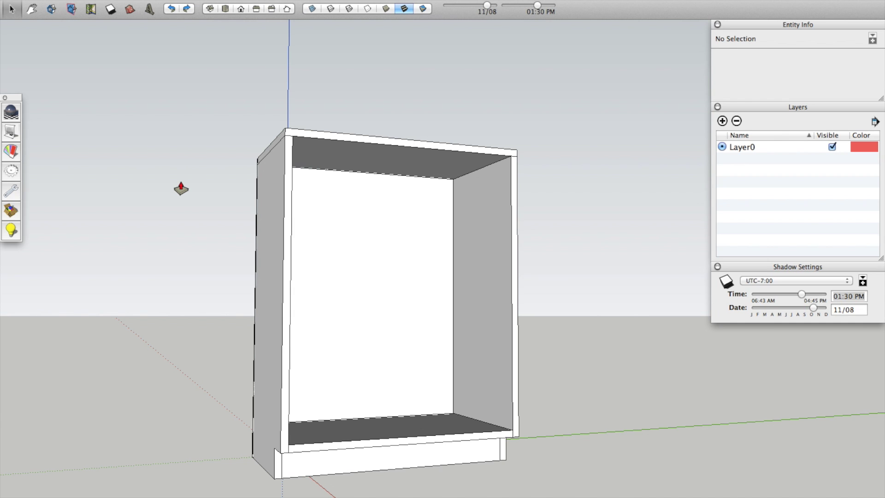
Draw a rectangle across the cabinet's open front, from the top corner to the diagonally opposite lower corner of the box
{"action": "key", "text": "r"}
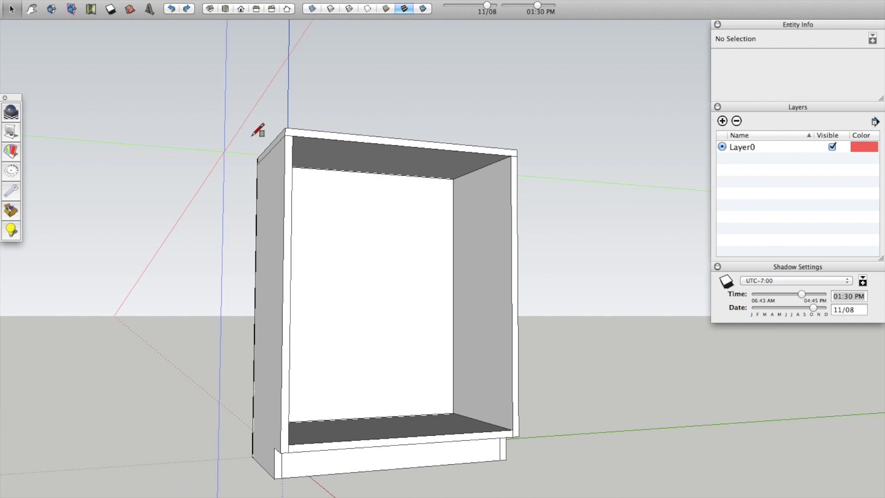
{"action": "left_click", "coordinate": [286, 127]}
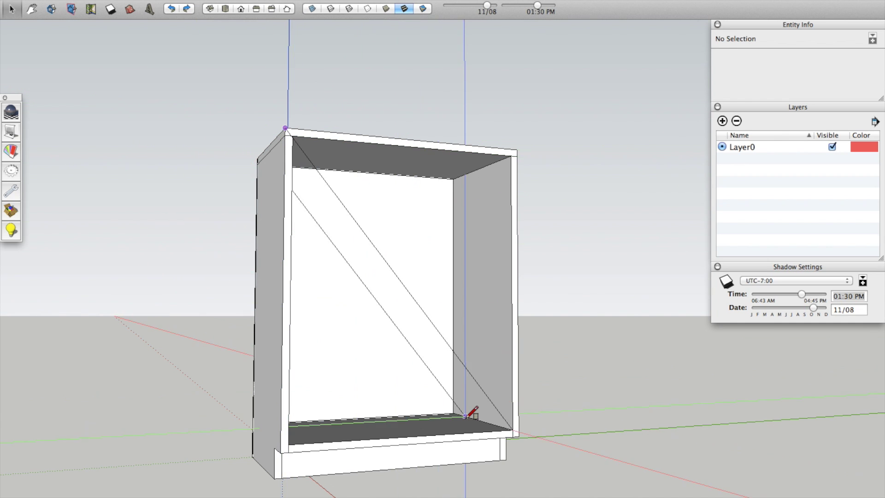
{"action": "left_click", "coordinate": [519, 435]}
{"action": "key", "text": "o"}
{"action": "left_click_drag", "start_coordinate": [330, 414], "coordinate": [411, 310]}
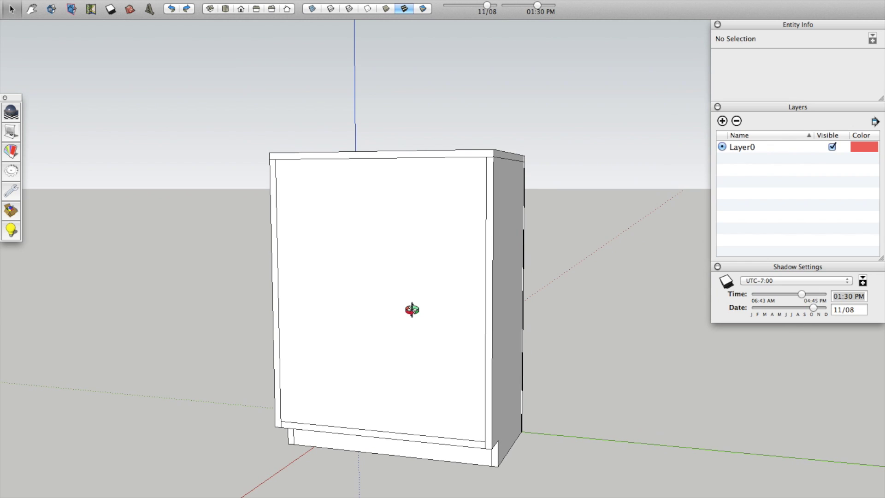
Find the Offset command and offset the outline of the cabinet's front face inward to form a narrow border
{"action": "left_click", "coordinate": [378, 286]}
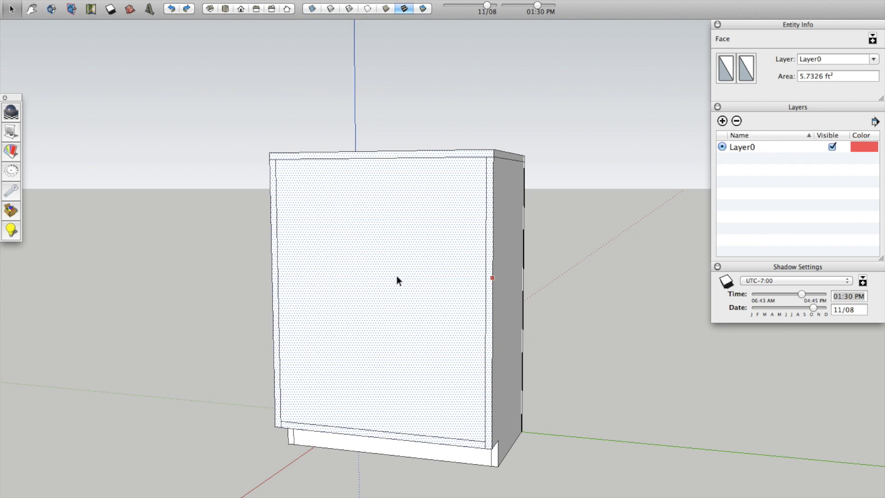
{"action": "double_click", "coordinate": [317, 196]}
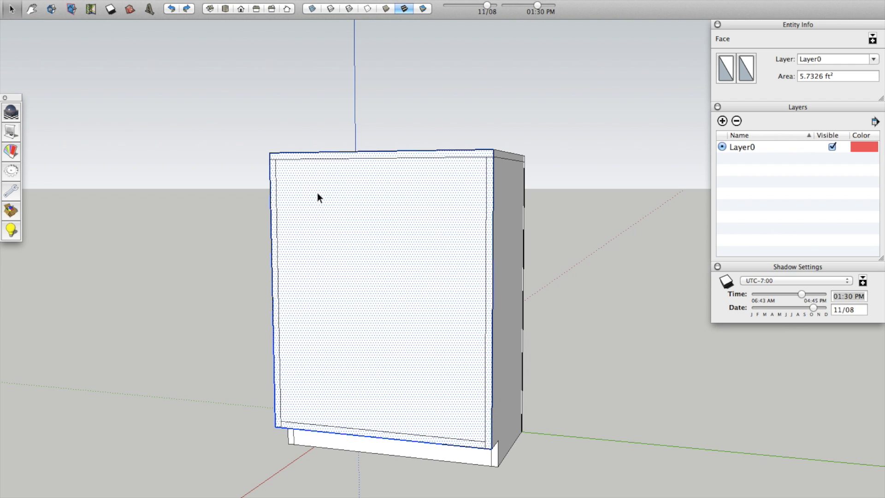
{"action": "left_click", "coordinate": [180, 306]}
{"action": "left_click", "coordinate": [353, 314]}
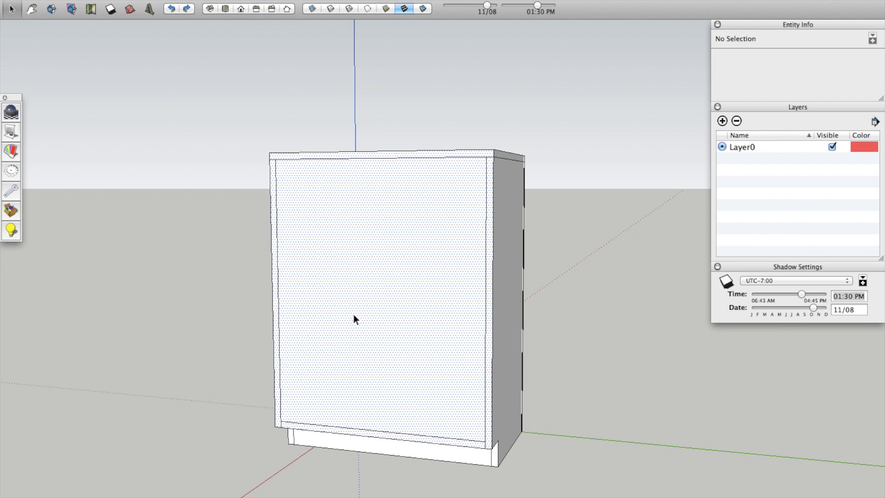
{"action": "key", "text": "shift+super+slash"}
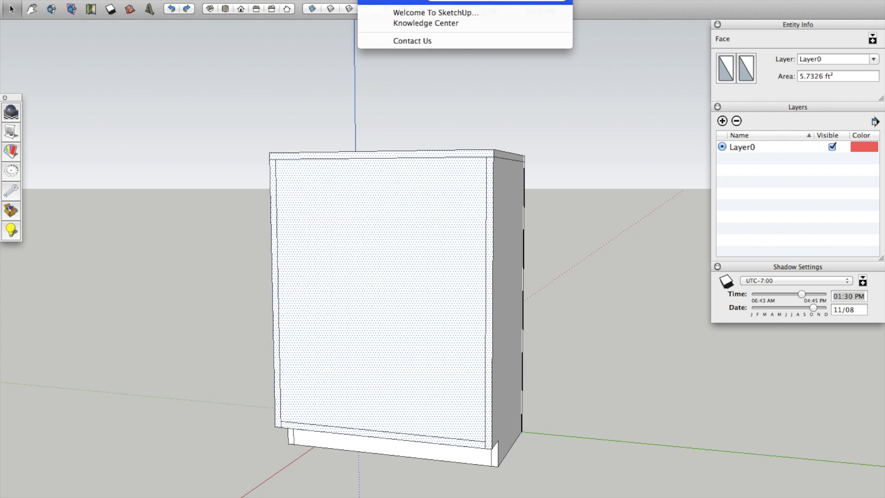
{"action": "type", "text": "offset"}
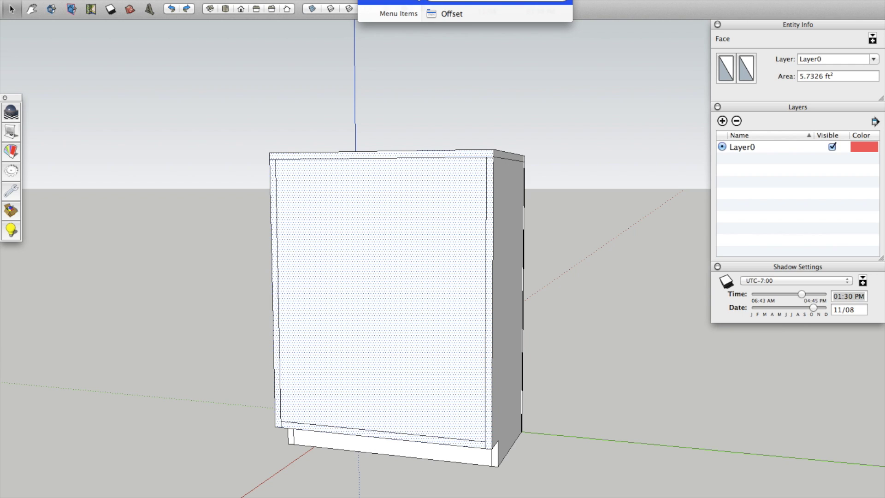
{"action": "left_click", "coordinate": [443, 13]}
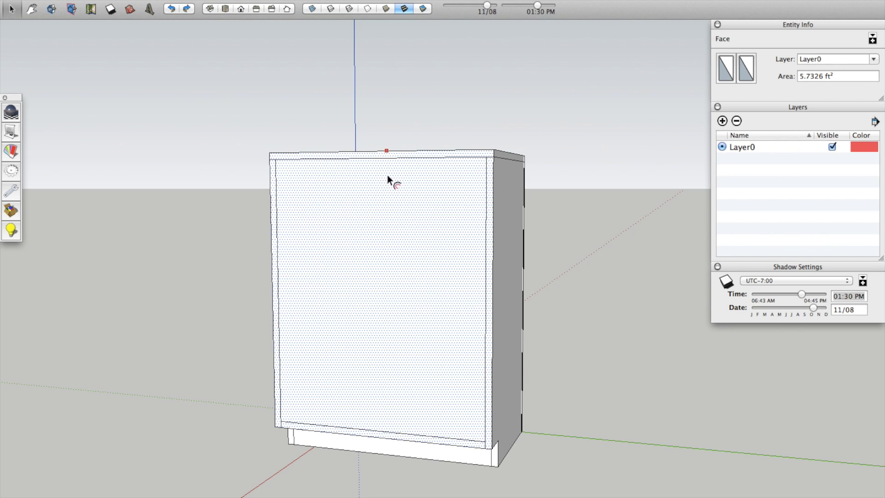
{"action": "left_click", "coordinate": [338, 197]}
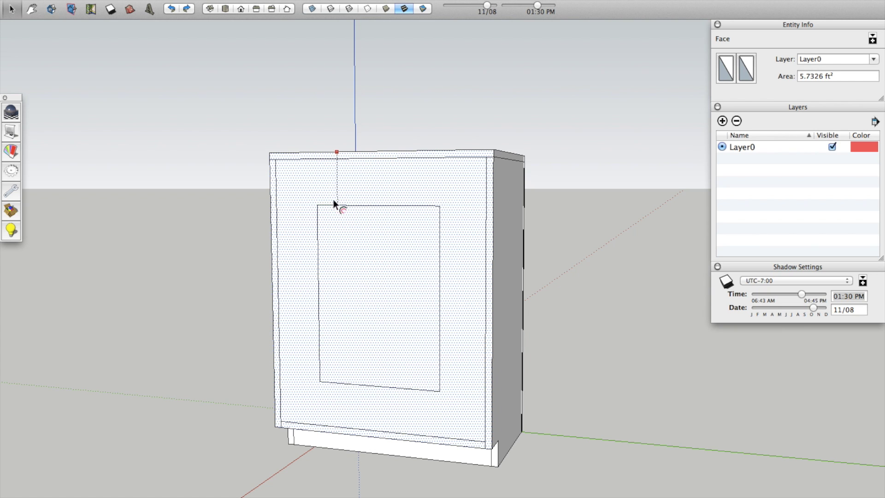
{"action": "left_click", "coordinate": [269, 153]}
{"action": "left_click", "coordinate": [275, 162]}
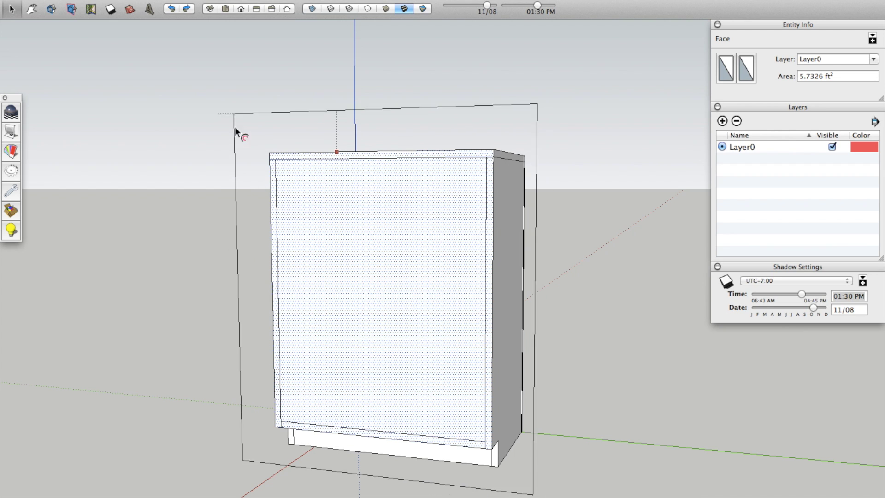
{"action": "type", "text": "3/4"}
{"action": "key", "text": "Return"}
Try moving the front face and its inner outline off the cabinet, and undo the move
{"action": "key", "text": "space"}
{"action": "double_click", "coordinate": [290, 184]}
{"action": "key", "text": "m"}
{"action": "left_click", "coordinate": [368, 233]}
{"action": "left_click", "coordinate": [267, 183]}
{"action": "key", "text": "space"}
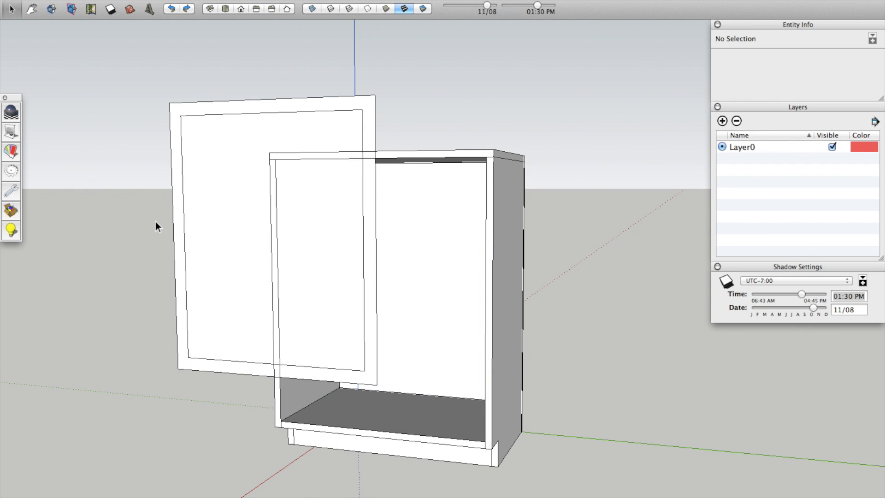
{"action": "key", "text": "super+z"}
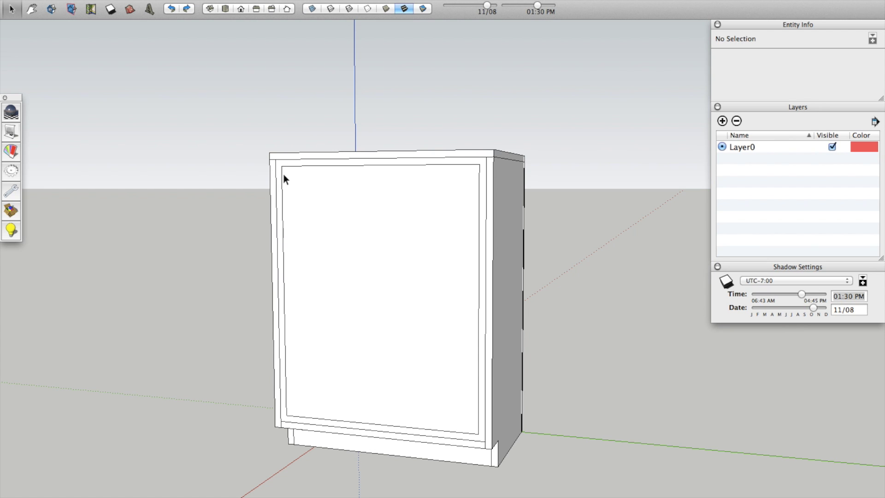
Restore the undone front rectangle and its inward offset on the cabinet
{"action": "middle_click_drag", "start_coordinate": [459, 161], "coordinate": [424, 242]}
{"action": "left_click", "coordinate": [463, 250]}
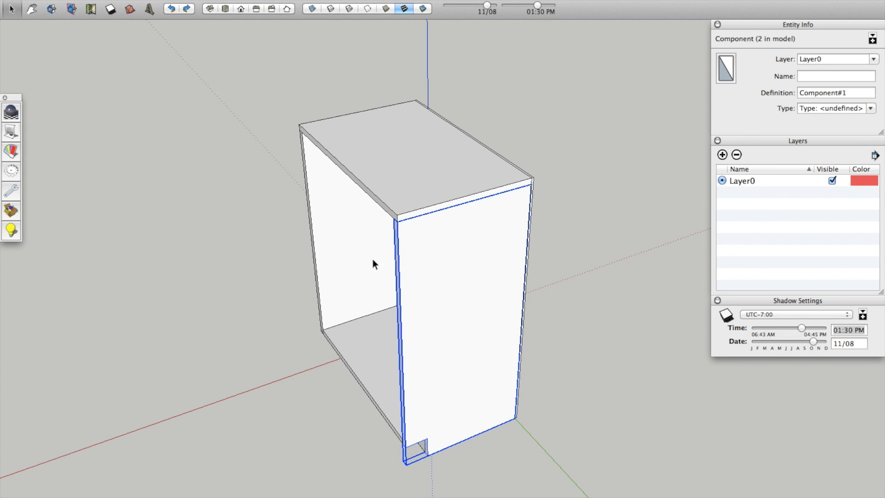
{"action": "middle_click_drag", "start_coordinate": [404, 252], "coordinate": [414, 296]}
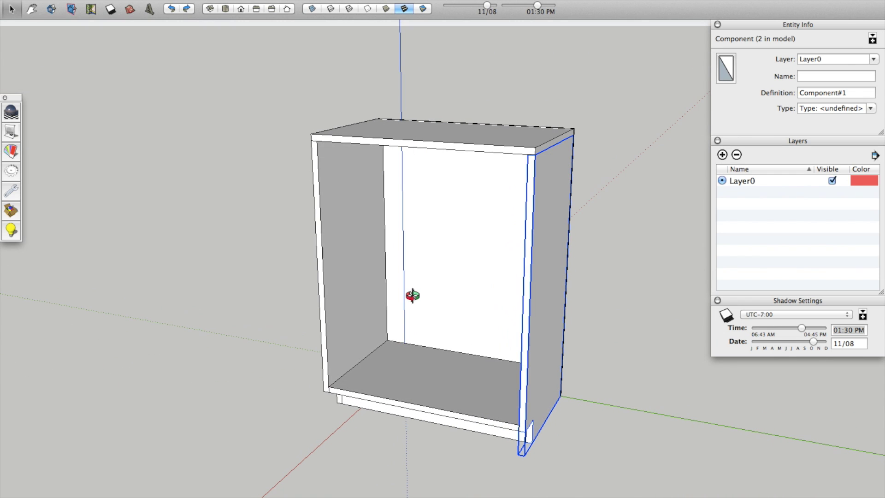
{"action": "left_click", "coordinate": [116, 0]}
{"action": "left_click", "coordinate": [134, 6]}
{"action": "left_click", "coordinate": [116, 0]}
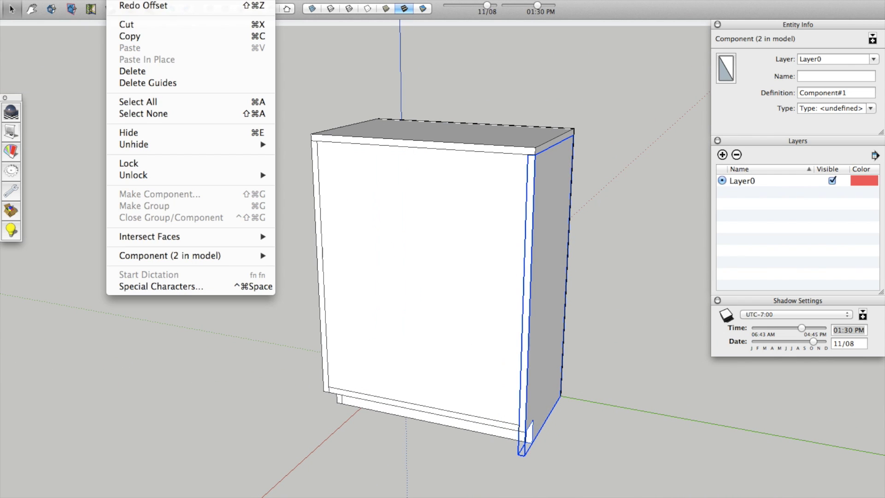
{"action": "left_click", "coordinate": [140, 5]}
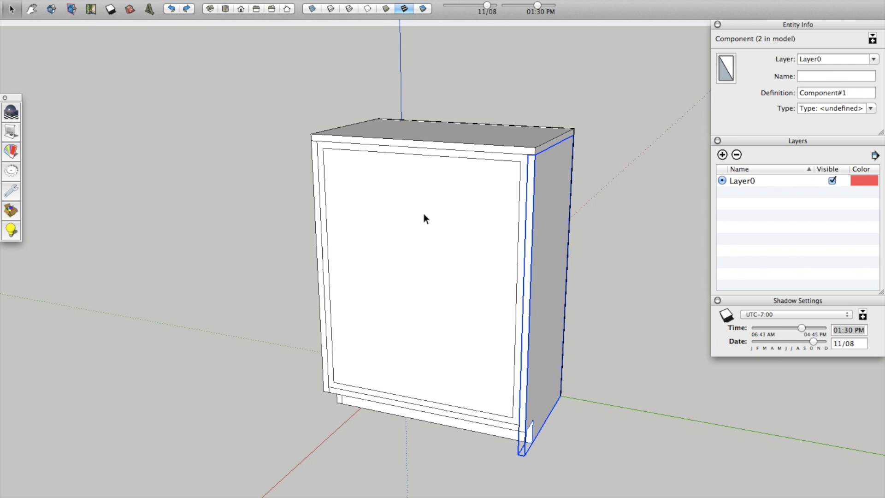
Select the front border and inner panel with all their edges and make them one group
{"action": "triple_click", "coordinate": [424, 213]}
{"action": "left_click", "coordinate": [452, 211]}
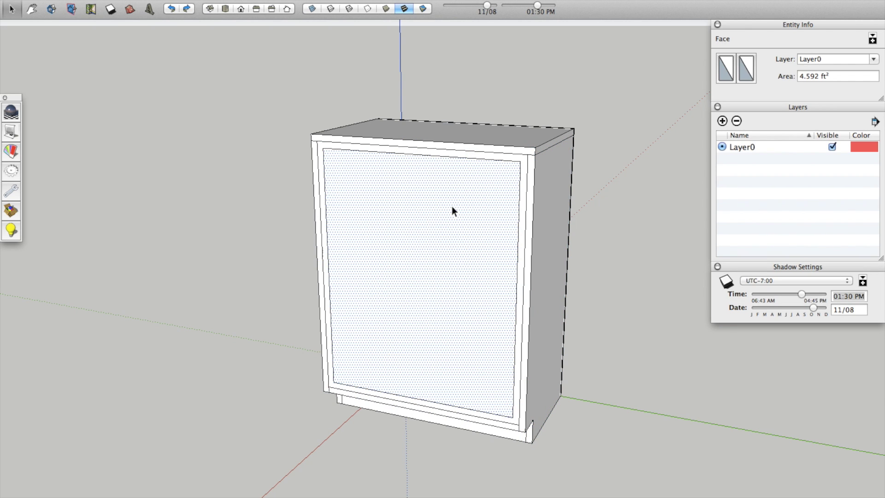
{"action": "triple_click", "coordinate": [433, 209]}
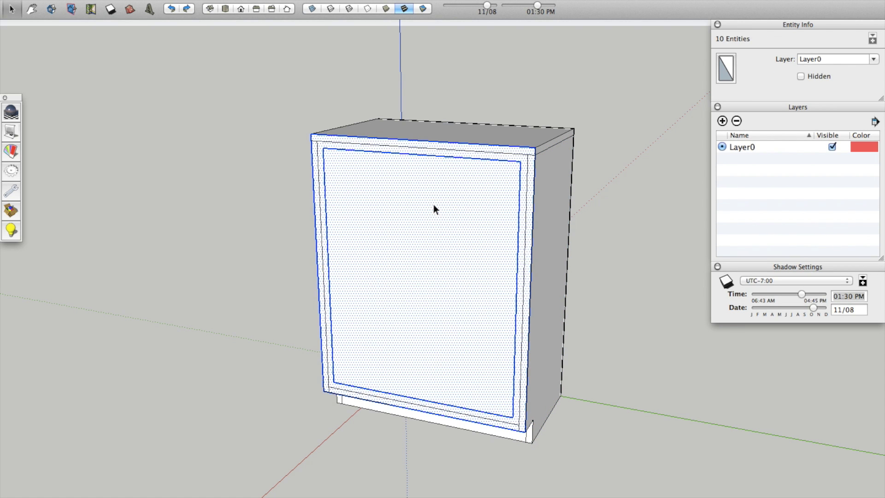
{"action": "key", "text": "super+g"}
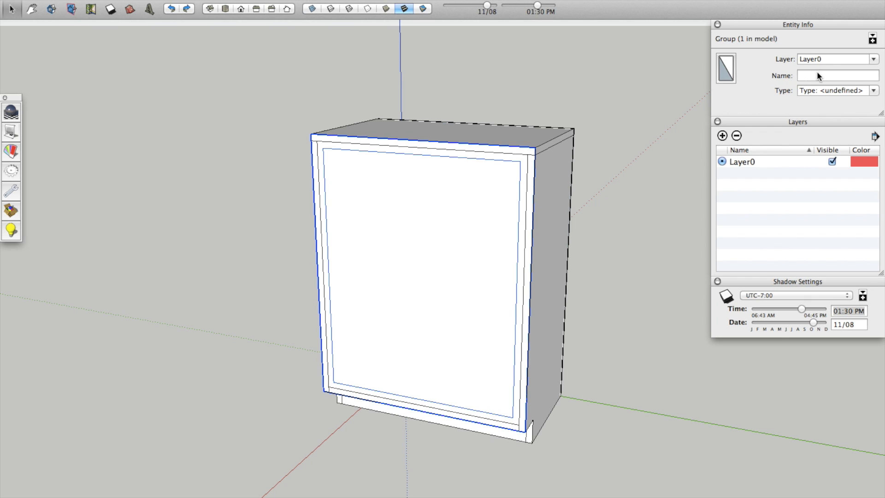
Assign the front frame group to a new layer named Faceframe and hide that layer
{"action": "double_click", "coordinate": [828, 57]}
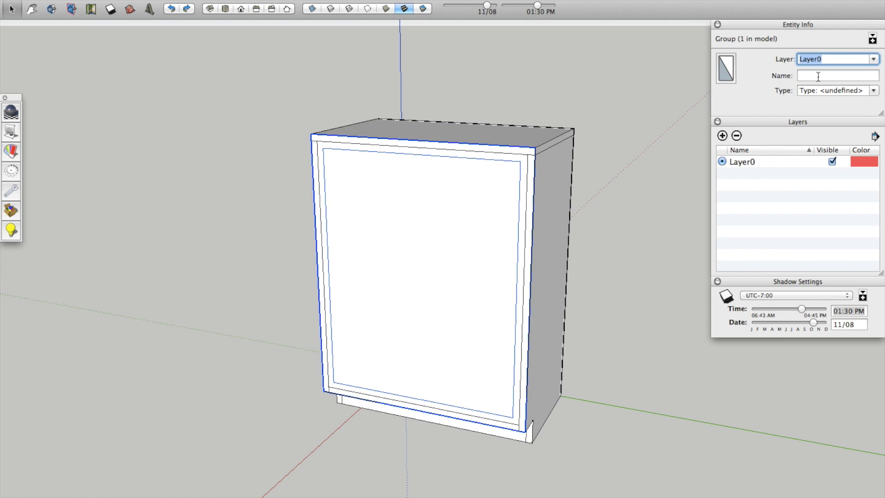
{"action": "type", "text": "Faceframe"}
{"action": "key", "text": "Return"}
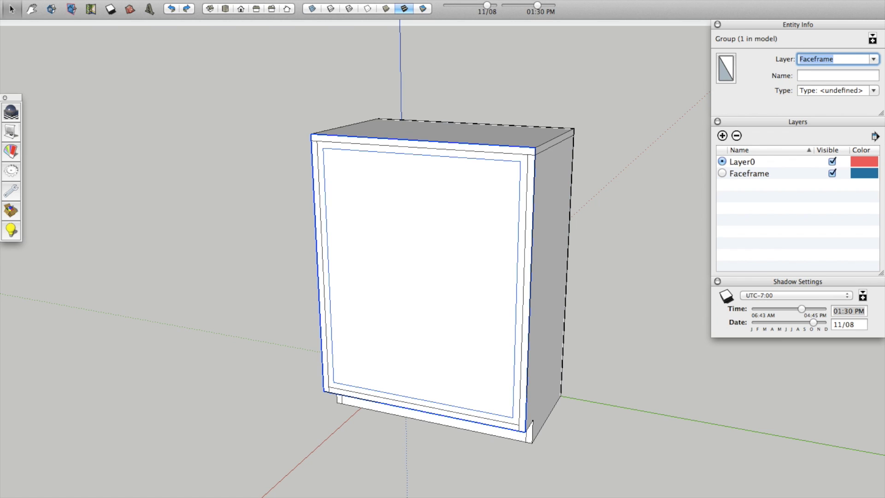
{"action": "left_click", "coordinate": [832, 175]}
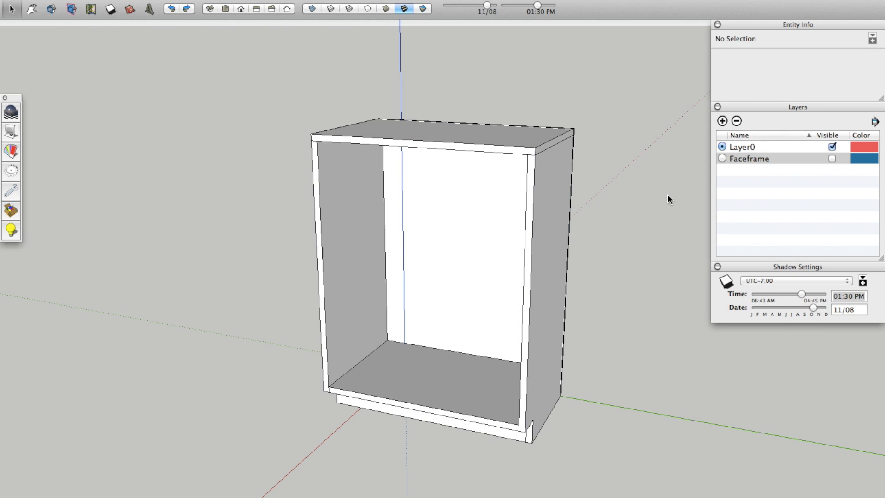
{"action": "left_click", "coordinate": [832, 159]}
{"action": "left_click", "coordinate": [832, 159]}
Try moving all visible cabinet parts away from the hidden face frame, and undo the move
{"action": "key", "text": "super+a"}
{"action": "key", "text": "m"}
{"action": "left_click_drag", "start_coordinate": [510, 269], "coordinate": [244, 171]}
{"action": "left_click", "coordinate": [832, 174]}
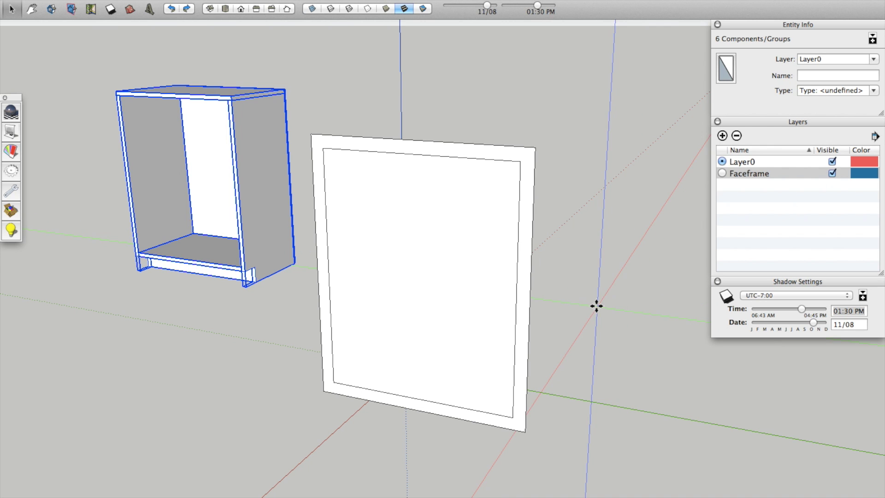
{"action": "key", "text": "super+z"}
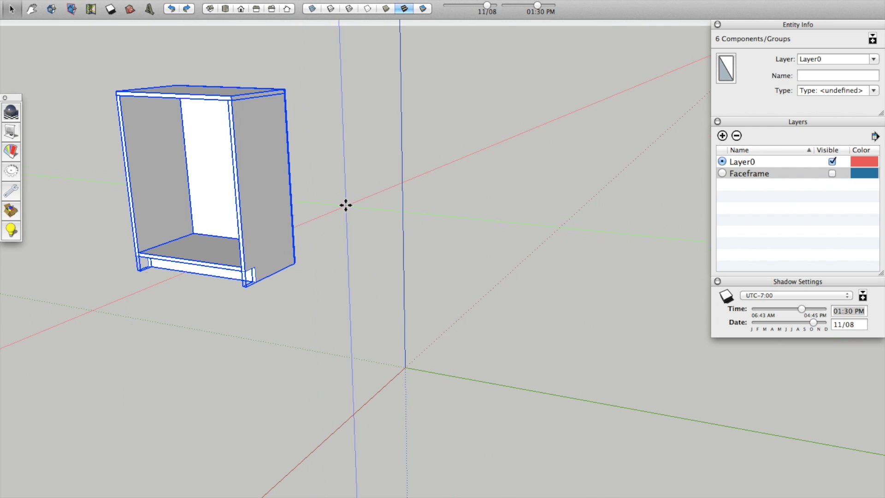
{"action": "key", "text": "super+z"}
{"action": "left_click", "coordinate": [832, 174]}
{"action": "left_click", "coordinate": [832, 174]}
Assign the cabinet's top board to a new layer named Top
{"action": "key", "text": "space"}
{"action": "left_click", "coordinate": [587, 218]}
{"action": "left_click", "coordinate": [492, 136]}
{"action": "left_click", "coordinate": [828, 59]}
{"action": "type", "text": "Top"}
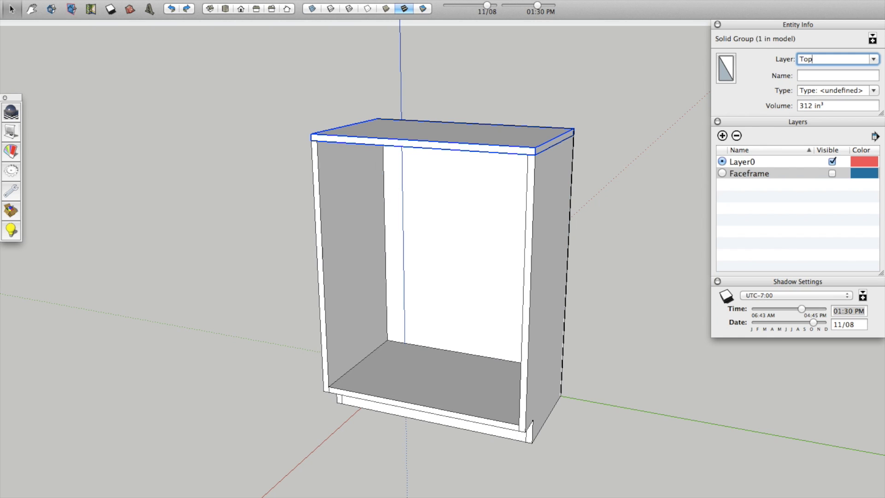
{"action": "key", "text": "Return"}
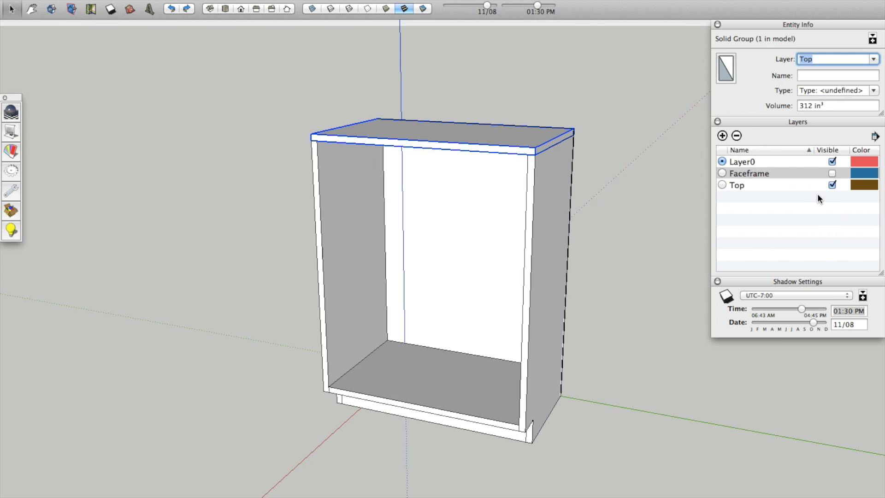
Assign the cabinet's back panel to a new layer named Back
{"action": "left_click", "coordinate": [497, 174]}
{"action": "left_click", "coordinate": [828, 59]}
{"action": "type", "text": "Back"}
{"action": "key", "text": "Return"}
Select both side panels of the cabinet and combine them into one group
{"action": "left_click", "coordinate": [361, 259]}
{"action": "left_click", "coordinate": [546, 278]}
{"action": "left_click", "coordinate": [366, 236]}
{"action": "left_click", "coordinate": [549, 272]}
{"action": "left_click", "coordinate": [634, 206]}
{"action": "left_click", "coordinate": [551, 262]}
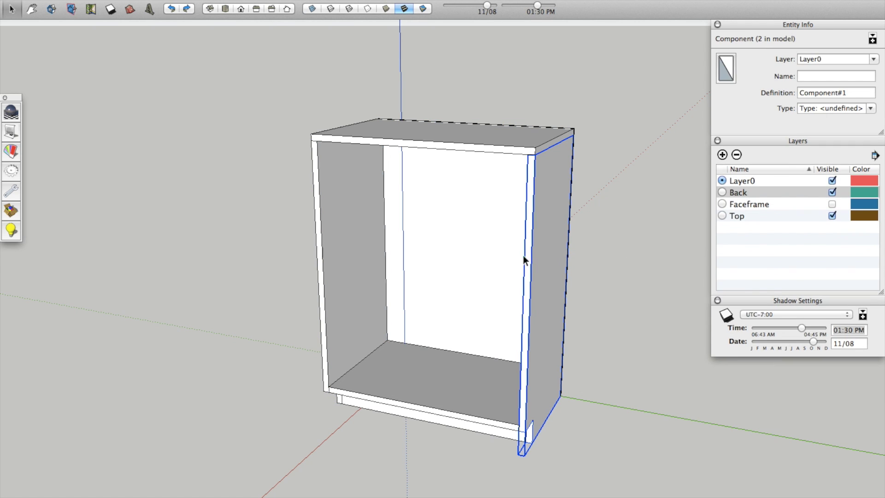
{"action": "left_click", "coordinate": [377, 226], "text": "shift"}
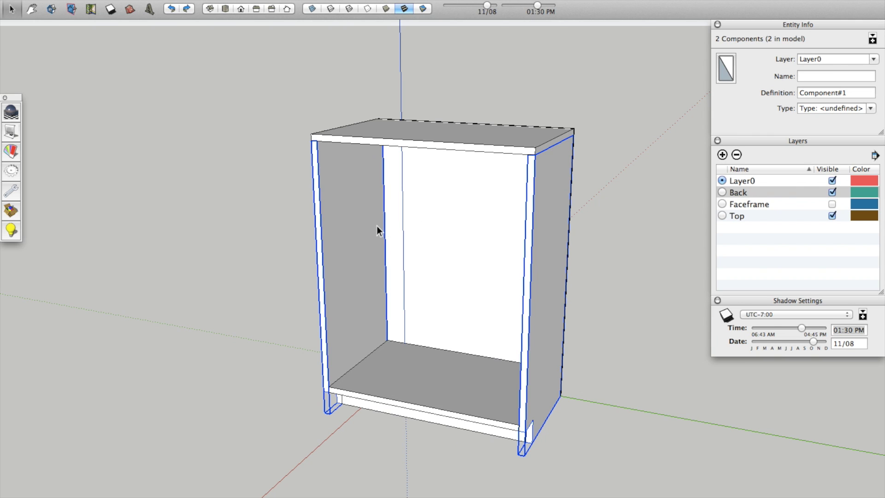
{"action": "key", "text": "super+g"}
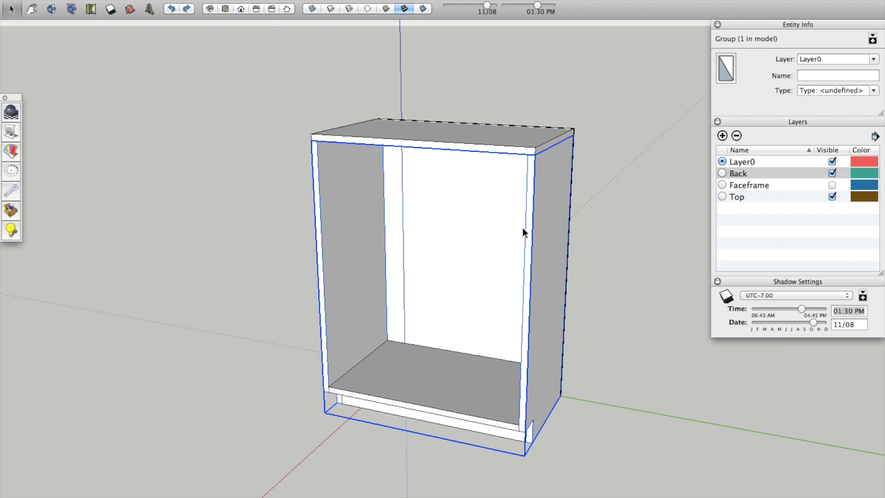
Assign the group of side panels to a new layer named Sides
{"action": "double_click", "coordinate": [830, 59]}
{"action": "type", "text": "Sides"}
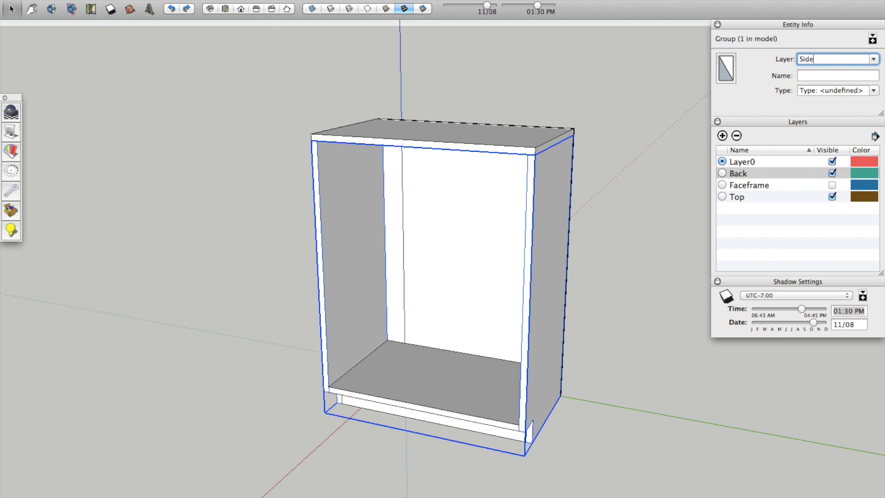
{"action": "key", "text": "Return"}
Assign the cabinet's bottom board to a new layer named Bottom
{"action": "left_click", "coordinate": [397, 388]}
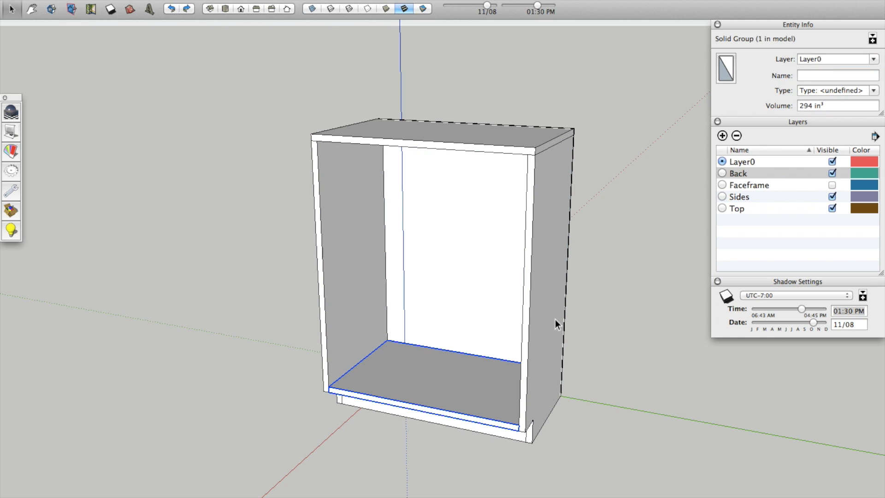
{"action": "double_click", "coordinate": [834, 57]}
{"action": "type", "text": "Bottom"}
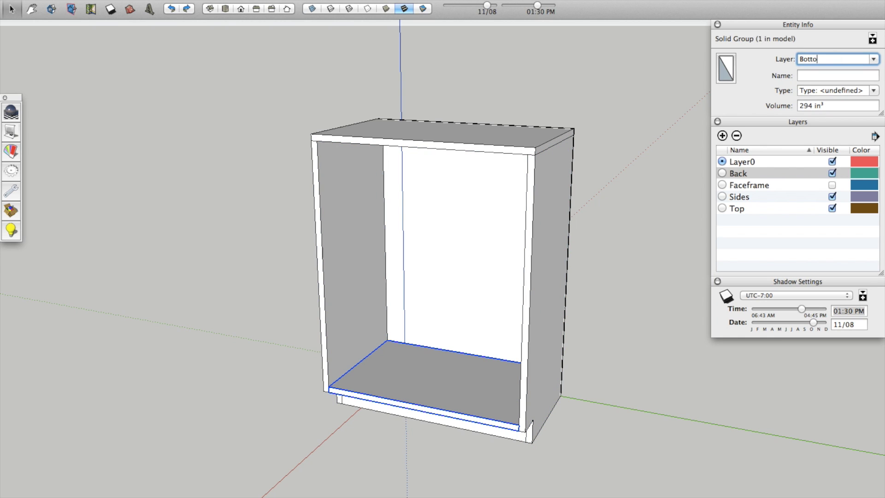
{"action": "key", "text": "Return"}
Assign the toe-kick board to a new layer named Toekick
{"action": "left_click", "coordinate": [506, 436]}
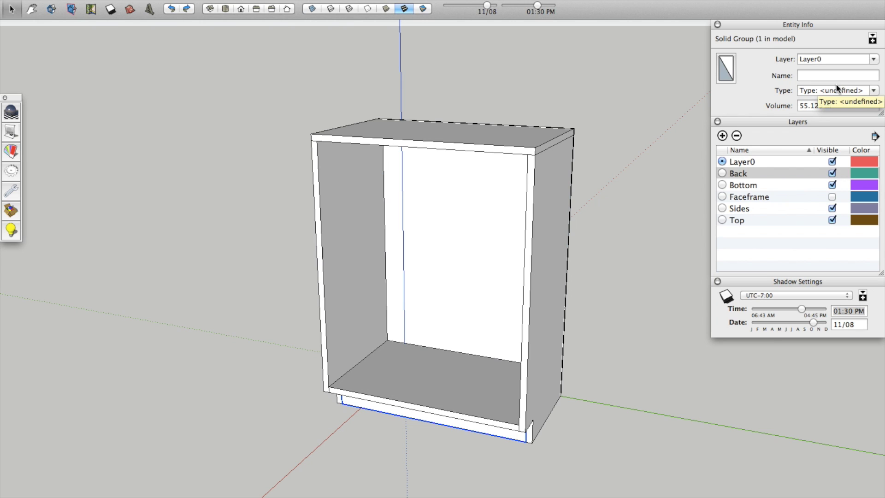
{"action": "double_click", "coordinate": [839, 60]}
{"action": "type", "text": "Toekick"}
{"action": "key", "text": "Return"}
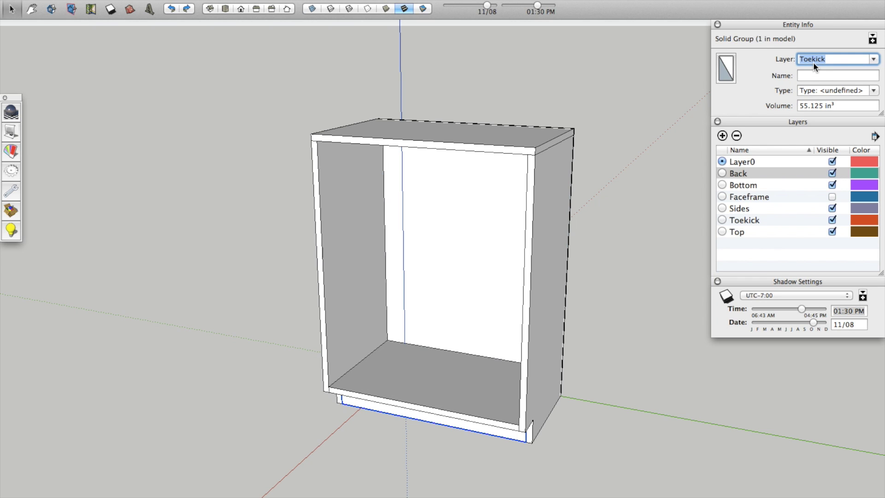
Hide the Top, Toekick, Sides, Back and Bottom layers and make the Faceframe layer visible
{"action": "left_click", "coordinate": [832, 232]}
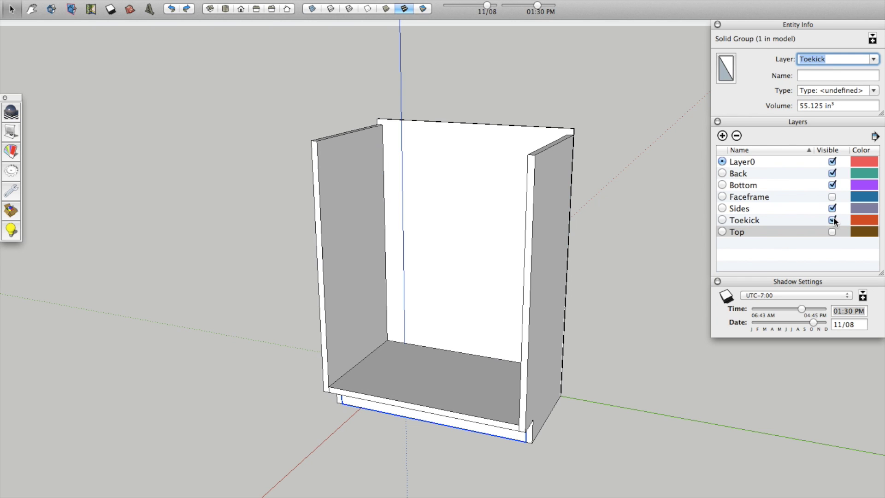
{"action": "left_click", "coordinate": [833, 217]}
{"action": "left_click", "coordinate": [832, 194]}
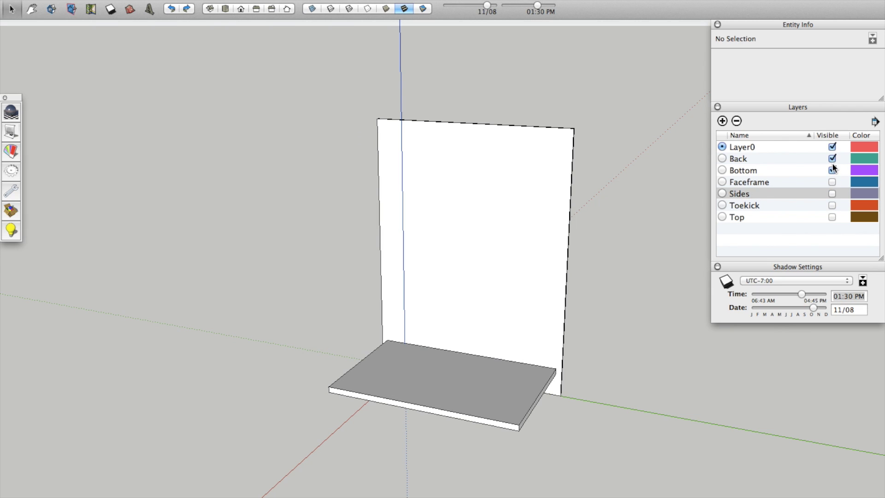
{"action": "left_click", "coordinate": [832, 159]}
{"action": "left_click", "coordinate": [832, 170]}
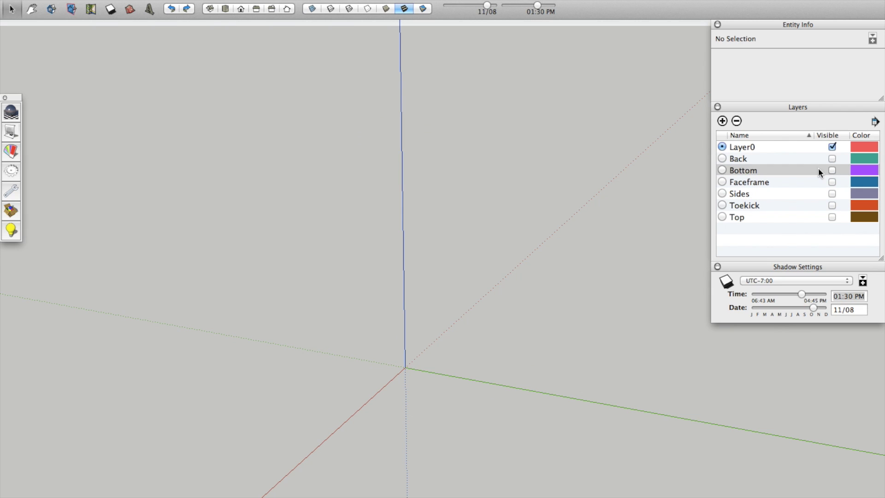
{"action": "left_click", "coordinate": [832, 182]}
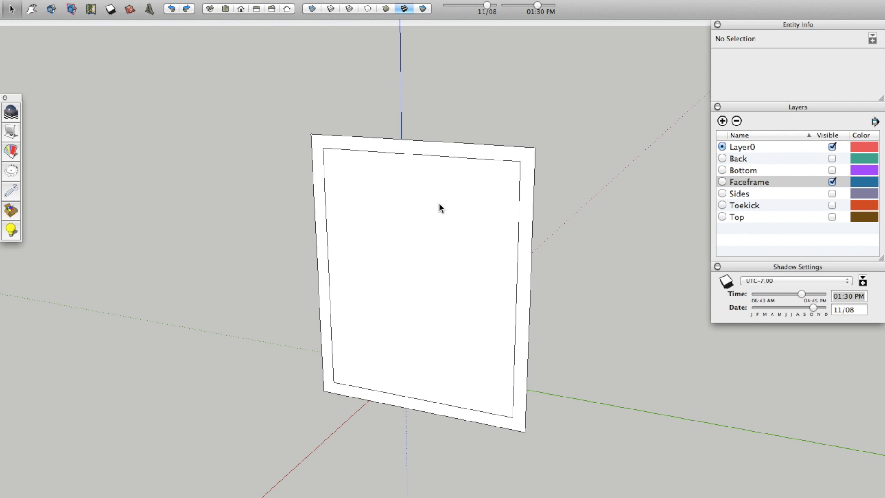
Open the face frame group for editing and select the face inside the inner outline
{"action": "middle_click_drag", "start_coordinate": [419, 150], "coordinate": [599, 207]}
{"action": "left_click", "coordinate": [474, 237]}
{"action": "double_click", "coordinate": [474, 237]}
{"action": "left_click", "coordinate": [423, 212]}
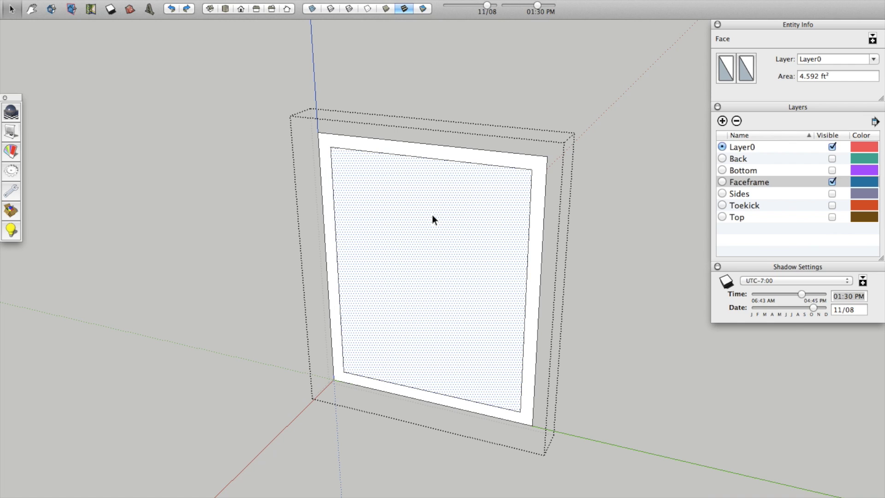
Try deleting the inner face together with its four bounding edges, and undo the deletion
{"action": "double_click", "coordinate": [425, 217]}
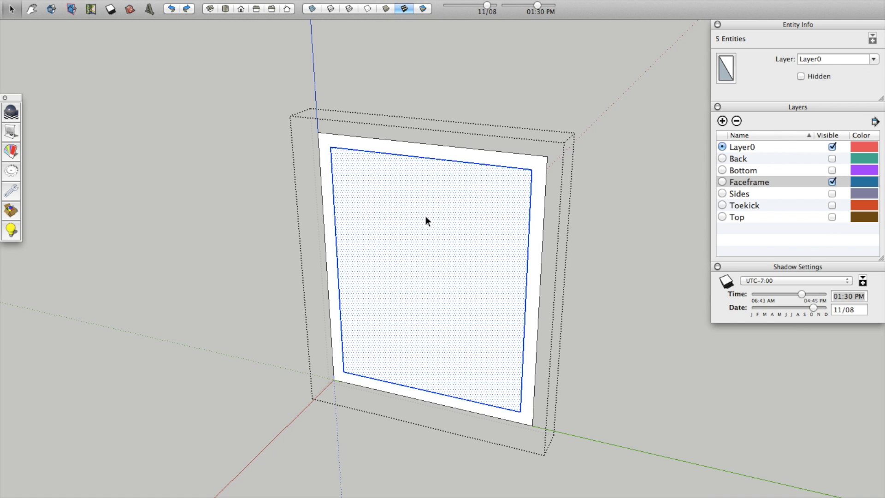
{"action": "key", "text": "Delete"}
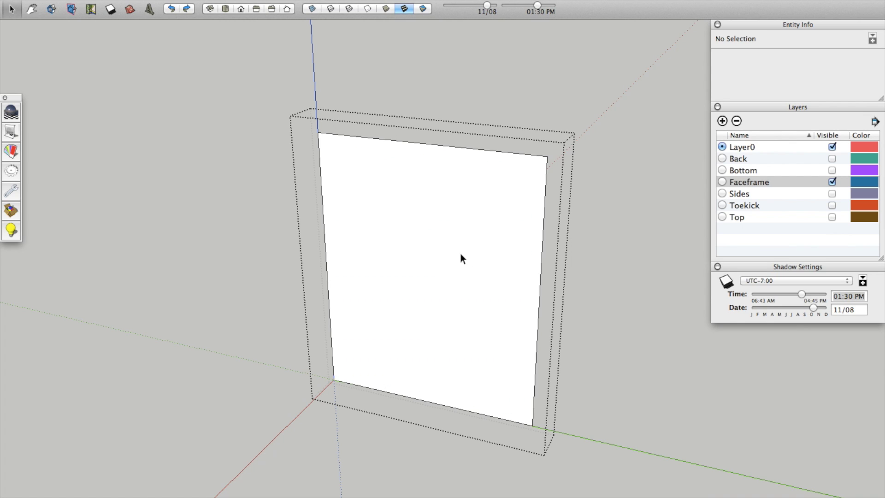
{"action": "key", "text": "super+z"}
Delete only the inner face of the face frame, keeping its bounding edges
{"action": "left_click", "coordinate": [433, 222]}
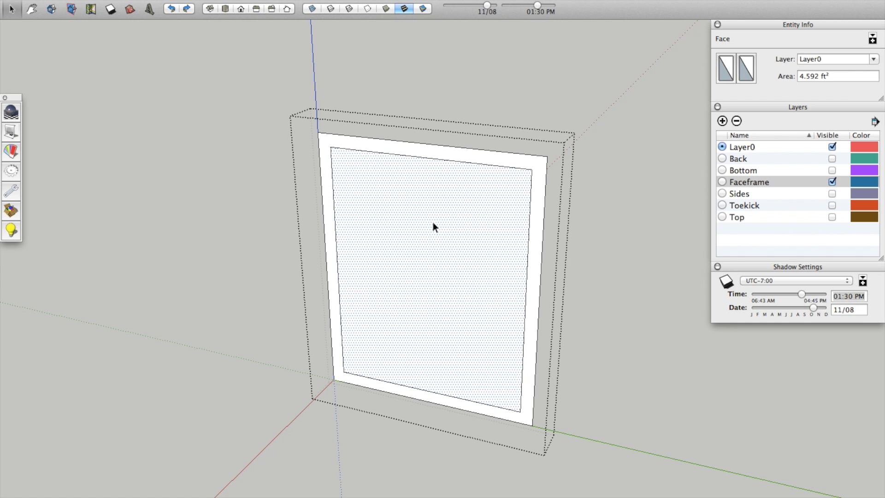
{"action": "key", "text": "Delete"}
{"action": "left_click", "coordinate": [321, 150]}
{"action": "key", "text": "p"}
{"action": "left_click", "coordinate": [323, 152]}
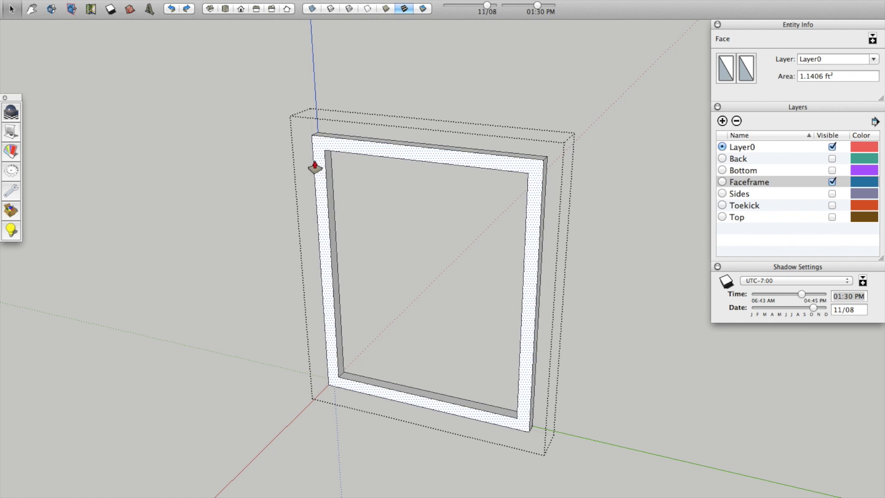
{"action": "key", "text": "Escape"}
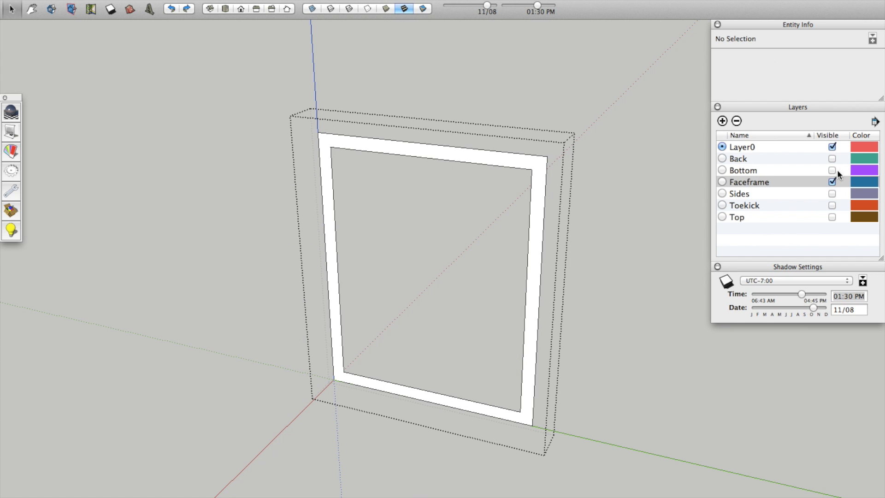
Make the Sides layer visible and extrude the face frame forward into a thin board with Push/Pull
{"action": "left_click", "coordinate": [831, 194]}
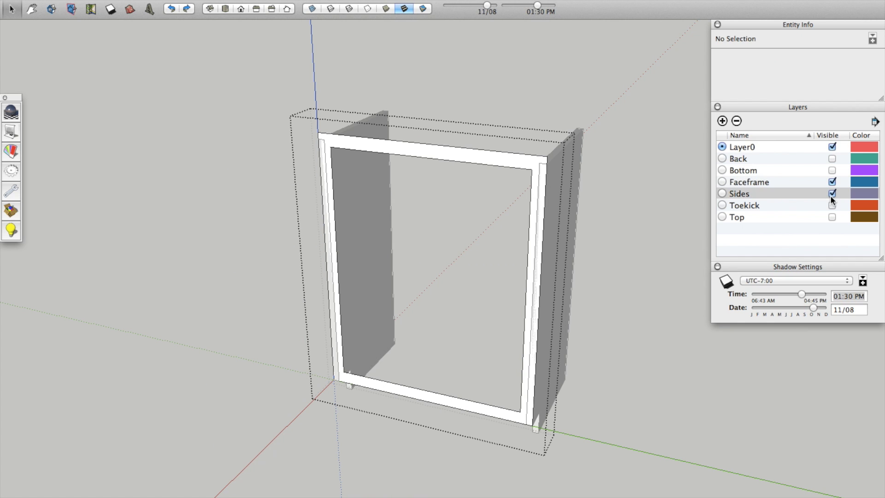
{"action": "left_click", "coordinate": [535, 172]}
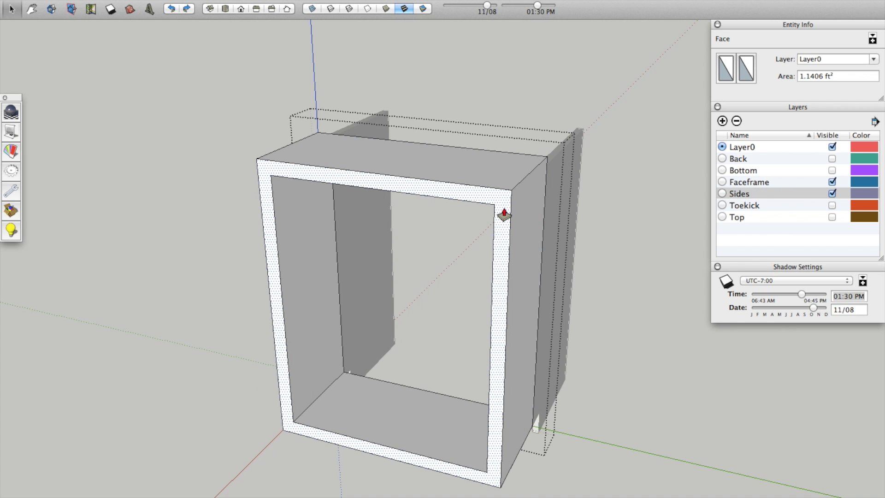
{"action": "key", "text": "Escape"}
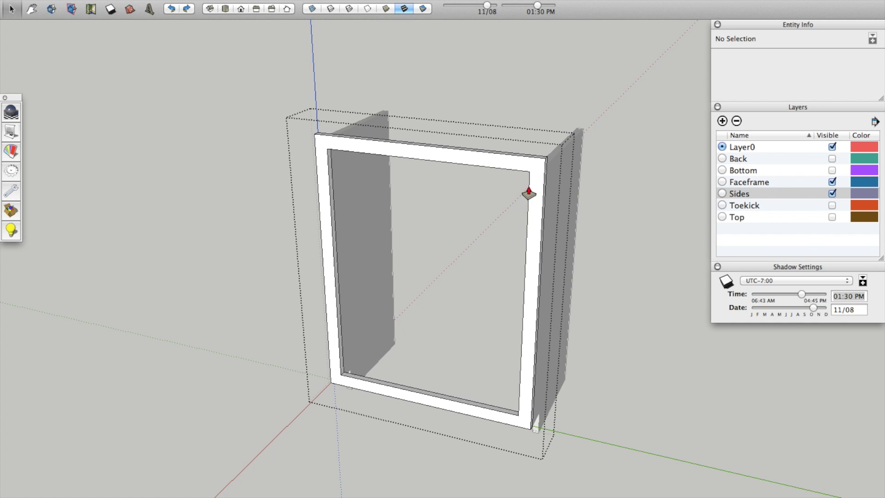
Examine where the face frame meets the side panel and make the Top layer visible
{"action": "scroll", "coordinate": [548, 171], "scroll_direction": "up", "scroll_amount": 5}
{"action": "middle_click_drag", "start_coordinate": [547, 180], "coordinate": [252, 209]}
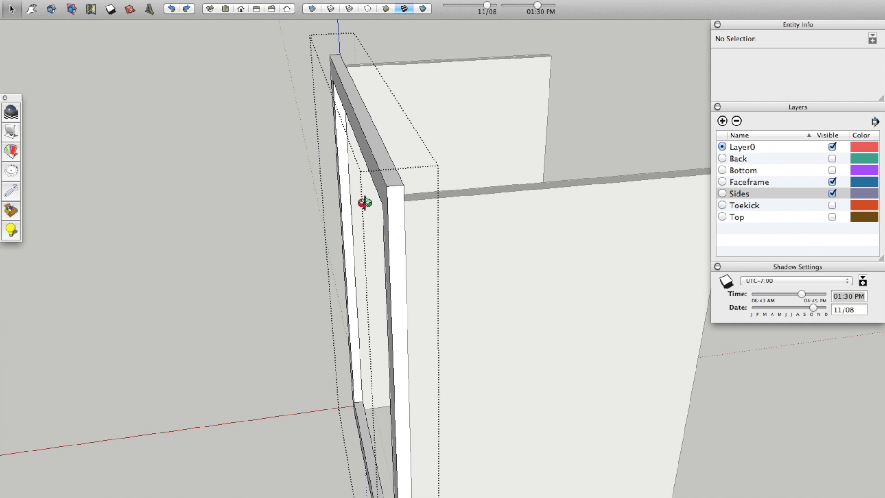
{"action": "scroll", "coordinate": [411, 205], "scroll_direction": "up", "scroll_amount": 10}
{"action": "scroll", "coordinate": [454, 176], "scroll_direction": "down", "scroll_amount": 5}
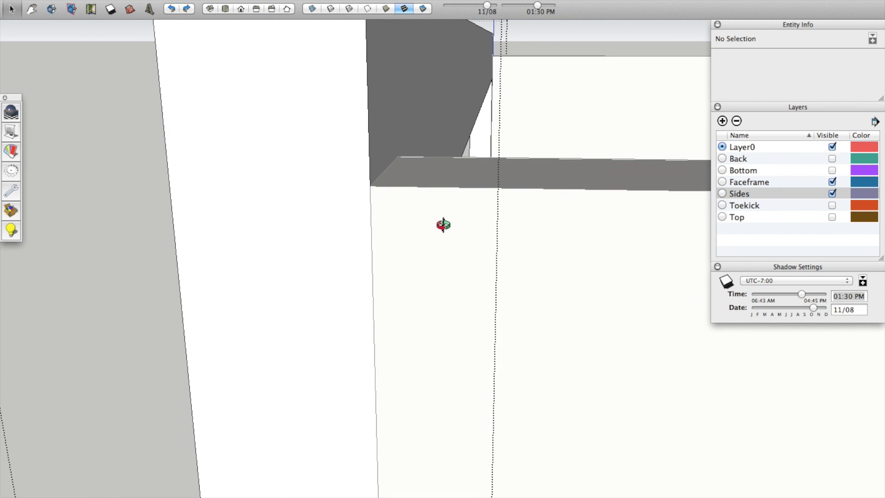
{"action": "middle_click_drag", "start_coordinate": [444, 224], "coordinate": [470, 207]}
{"action": "left_click", "coordinate": [832, 217]}
Draw a vertical line on the face frame from the opening's upper right corner to the frame's top edge
{"action": "middle_click_drag", "start_coordinate": [363, 165], "coordinate": [474, 217]}
{"action": "scroll", "coordinate": [463, 189], "scroll_direction": "down", "scroll_amount": 6}
{"action": "scroll", "coordinate": [484, 202], "scroll_direction": "up", "scroll_amount": 8}
{"action": "left_click", "coordinate": [474, 197]}
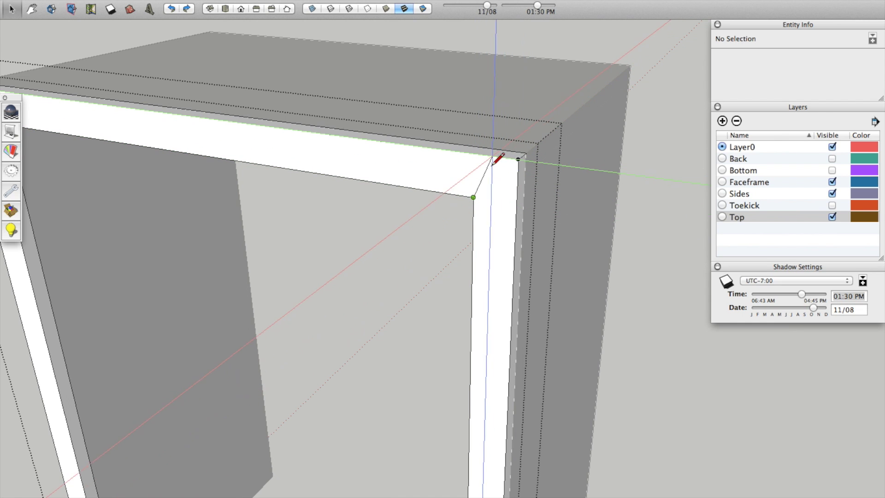
{"action": "left_click", "coordinate": [476, 157]}
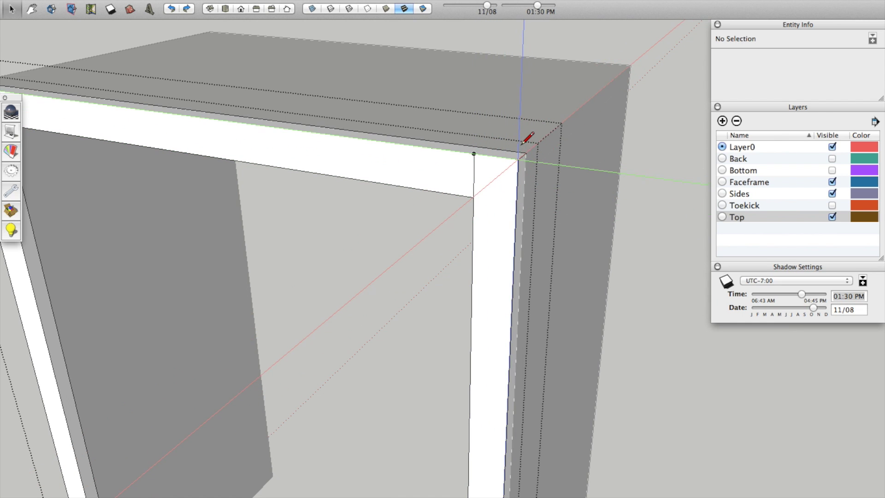
{"action": "scroll", "coordinate": [530, 147], "scroll_direction": "down", "scroll_amount": 2}
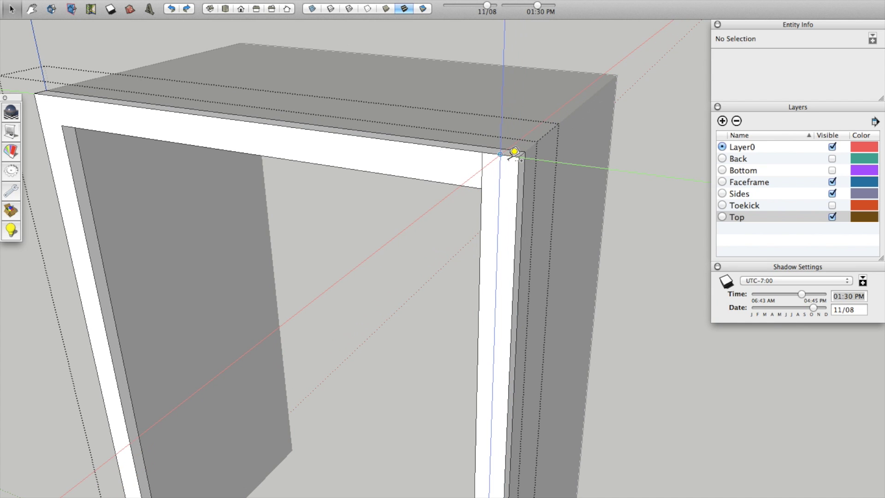
{"action": "scroll", "coordinate": [546, 103], "scroll_direction": "down", "scroll_amount": 5}
{"action": "scroll", "coordinate": [545, 93], "scroll_direction": "up", "scroll_amount": 6}
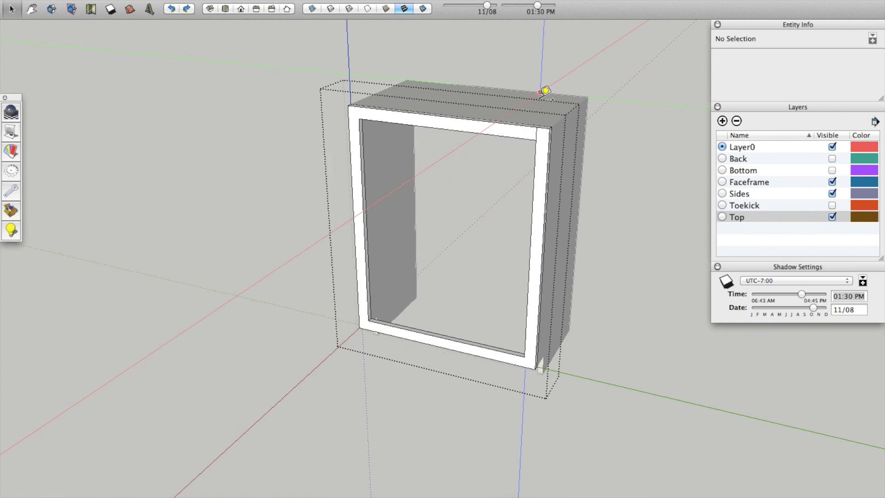
{"action": "scroll", "coordinate": [553, 138], "scroll_direction": "down", "scroll_amount": 3}
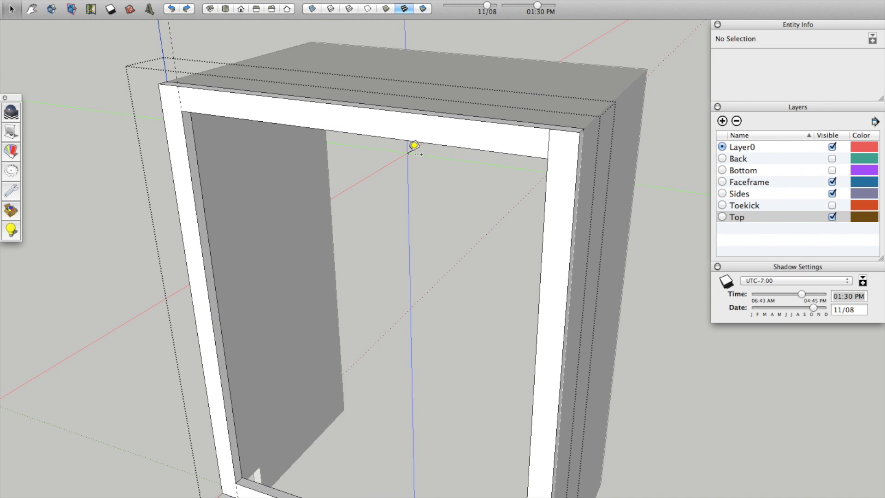
{"action": "scroll", "coordinate": [545, 106], "scroll_direction": "down", "scroll_amount": 3}
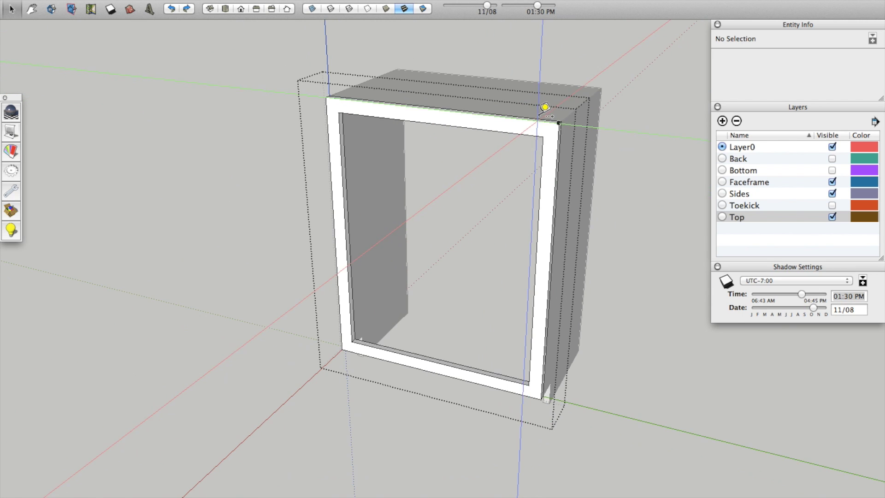
Close the face frame group and make the Toekick, Back and Bottom layers visible
{"action": "left_click", "coordinate": [641, 286]}
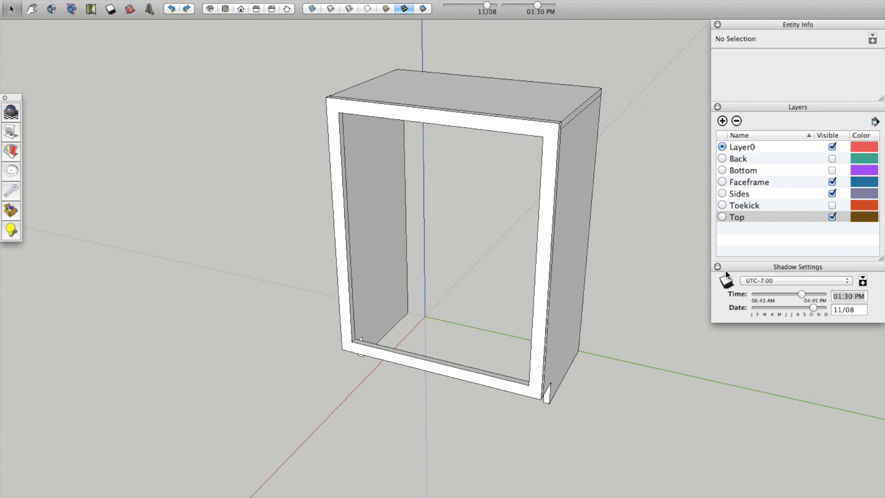
{"action": "left_click", "coordinate": [832, 205]}
{"action": "left_click", "coordinate": [834, 164]}
{"action": "left_click", "coordinate": [832, 158]}
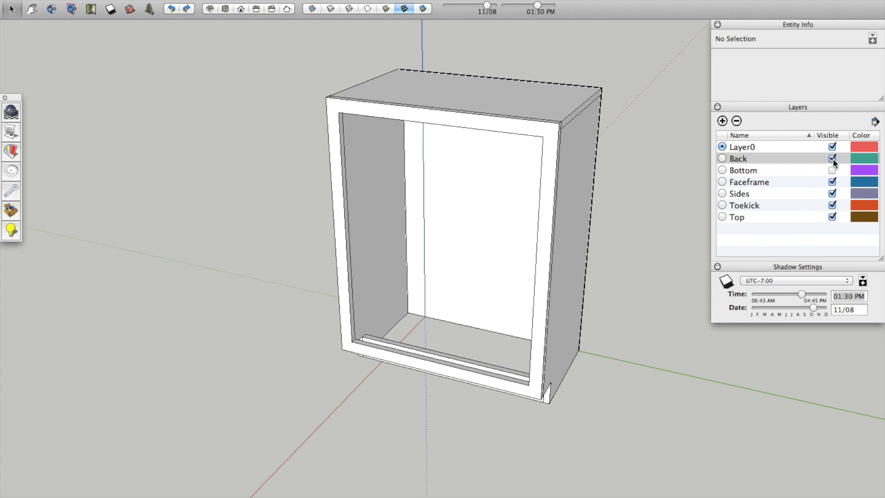
{"action": "left_click", "coordinate": [832, 170]}
{"action": "left_click", "coordinate": [468, 278]}
{"action": "middle_click_drag", "start_coordinate": [468, 278], "coordinate": [283, 237]}
{"action": "middle_click_drag", "start_coordinate": [403, 245], "coordinate": [300, 269]}
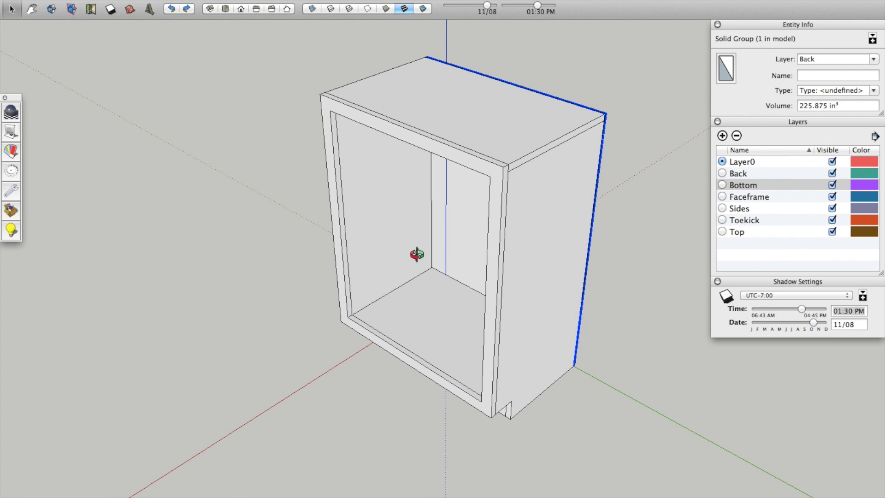
{"action": "middle_click_drag", "start_coordinate": [416, 254], "coordinate": [408, 225]}
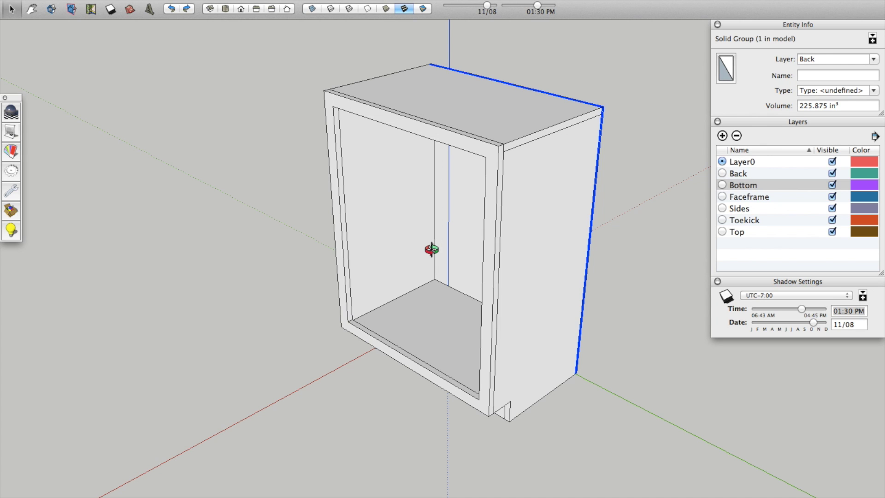
Open the dialog for saving the model and dismiss it without saving
{"action": "key", "text": "super+s"}
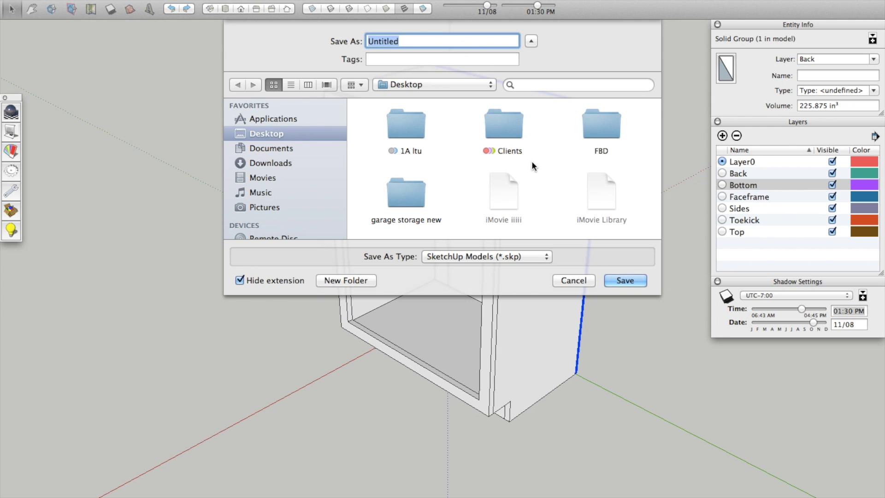
{"action": "left_click", "coordinate": [573, 280]}
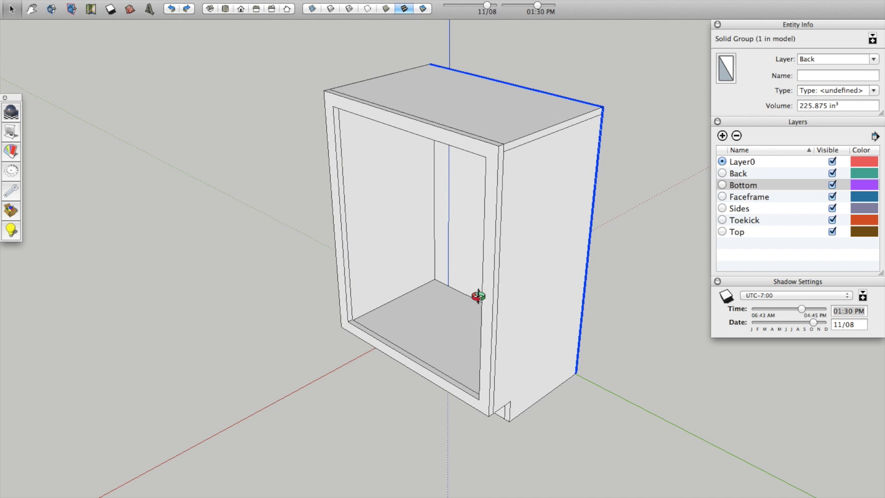
Draw a rectangle over the cabinet front from the face frame's upper left outer corner to its lower right outer corner
{"action": "left_click_drag", "start_coordinate": [474, 296], "coordinate": [336, 182]}
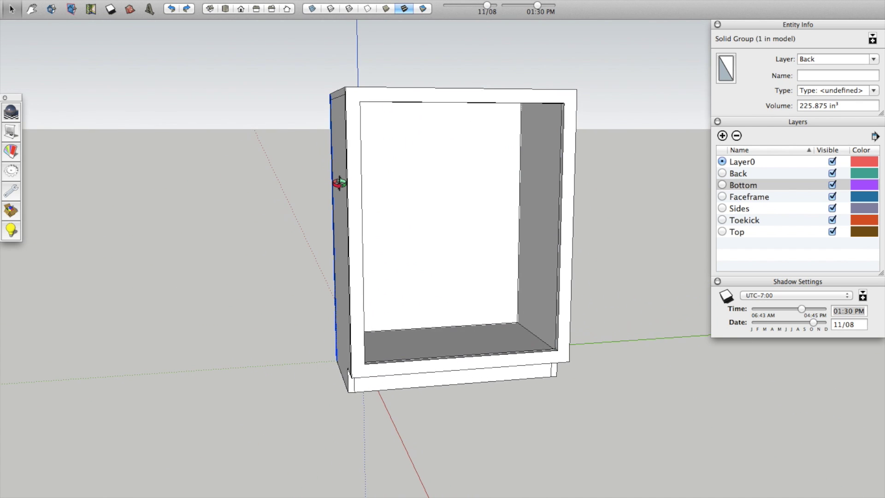
{"action": "left_click_drag", "start_coordinate": [391, 157], "coordinate": [353, 144]}
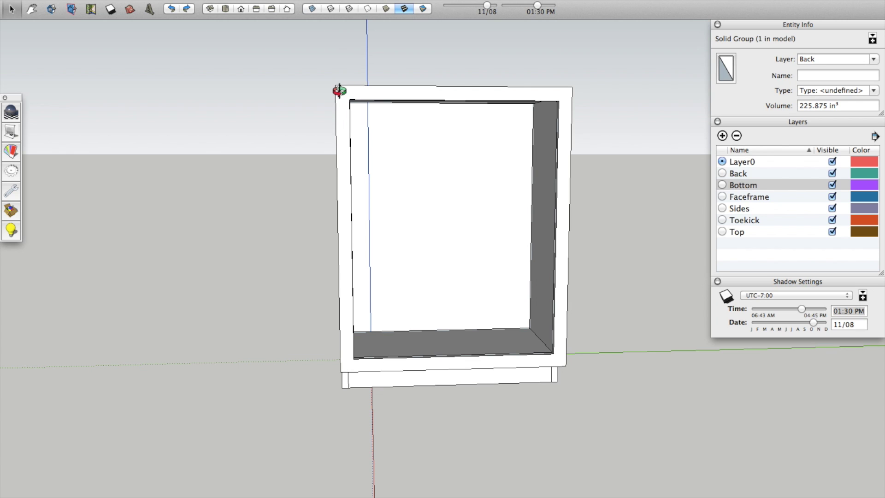
{"action": "key", "text": "l"}
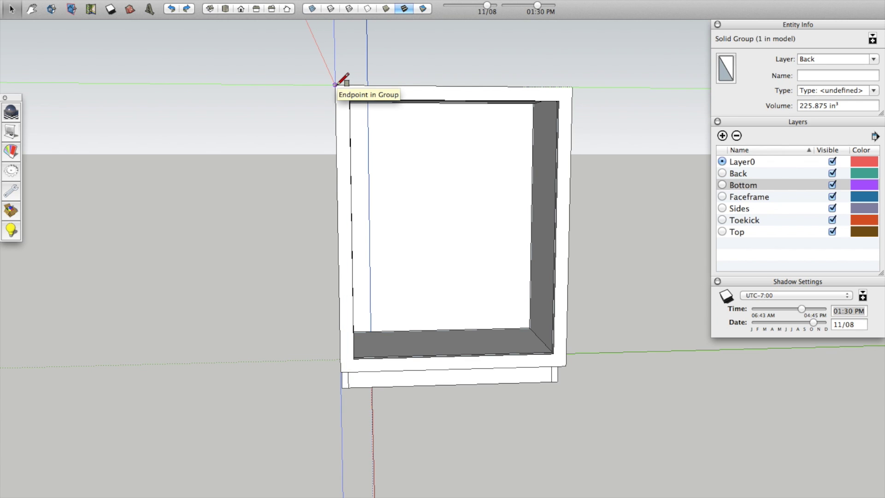
{"action": "left_click", "coordinate": [565, 366]}
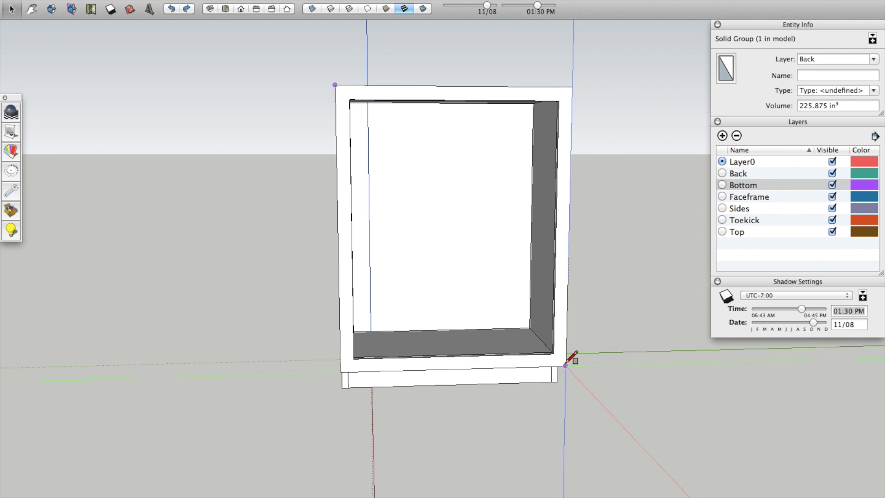
{"action": "left_click", "coordinate": [565, 365]}
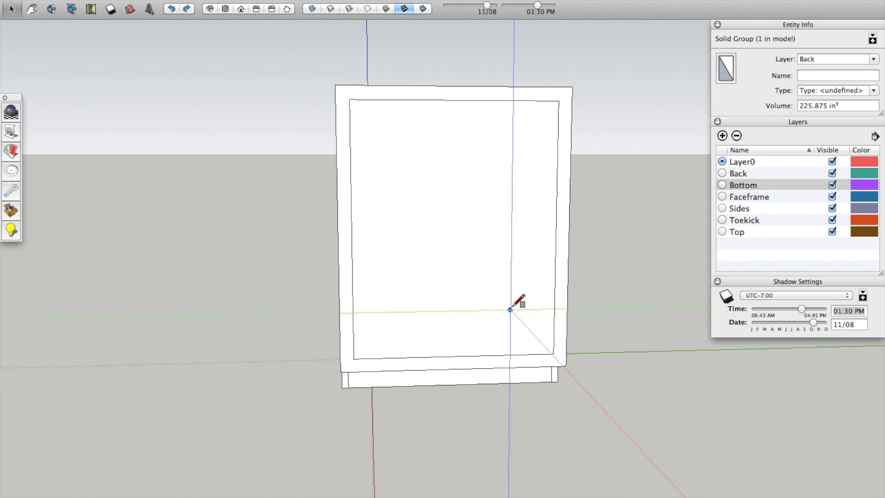
{"action": "key", "text": "space"}
Offset the front rectangle's outline slightly inward to form a narrow border
{"action": "double_click", "coordinate": [430, 228]}
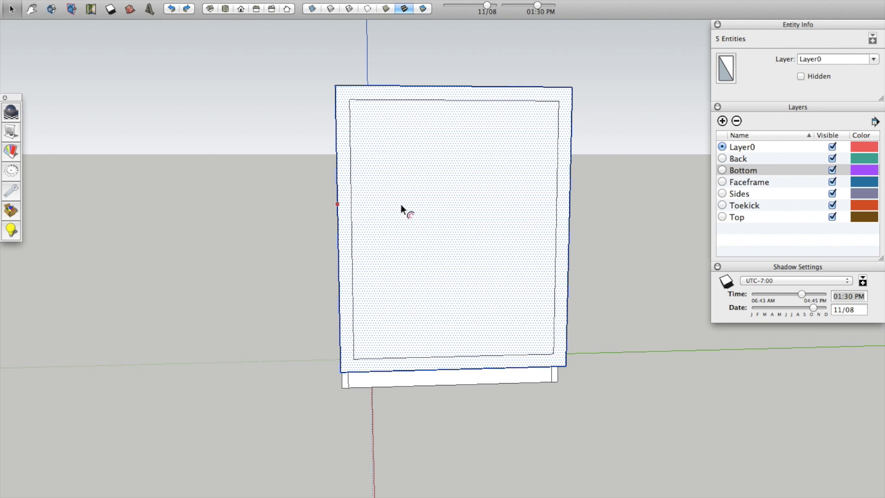
{"action": "left_click", "coordinate": [365, 137]}
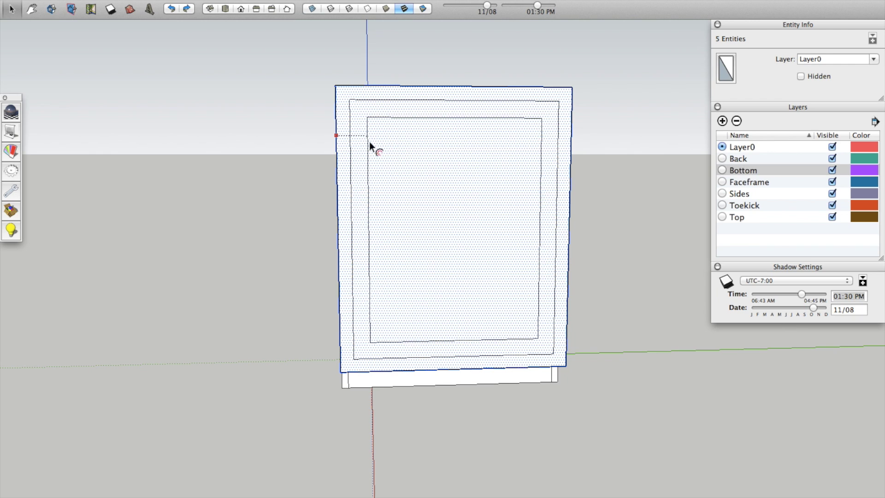
{"action": "left_click", "coordinate": [344, 105]}
{"action": "scroll", "coordinate": [361, 98], "scroll_direction": "up", "scroll_amount": 3}
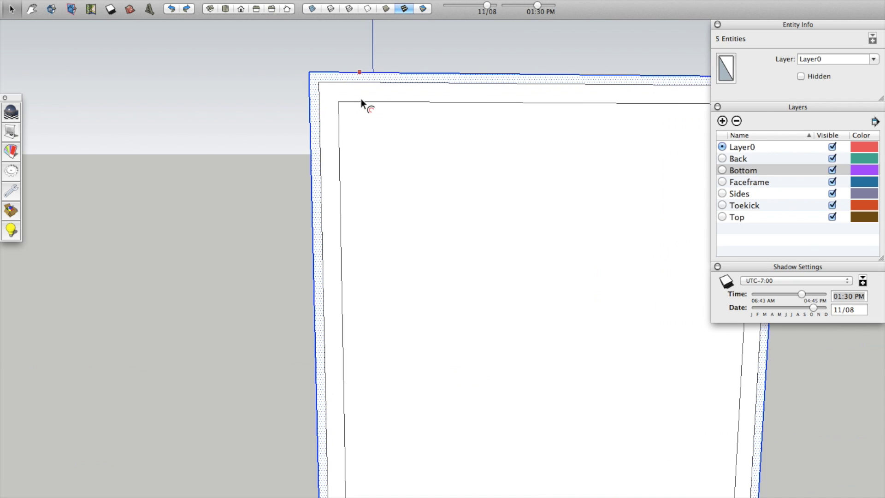
Add the inner face and its edges to the selected border and combine them into one group
{"action": "double_click", "coordinate": [362, 153], "text": "shift"}
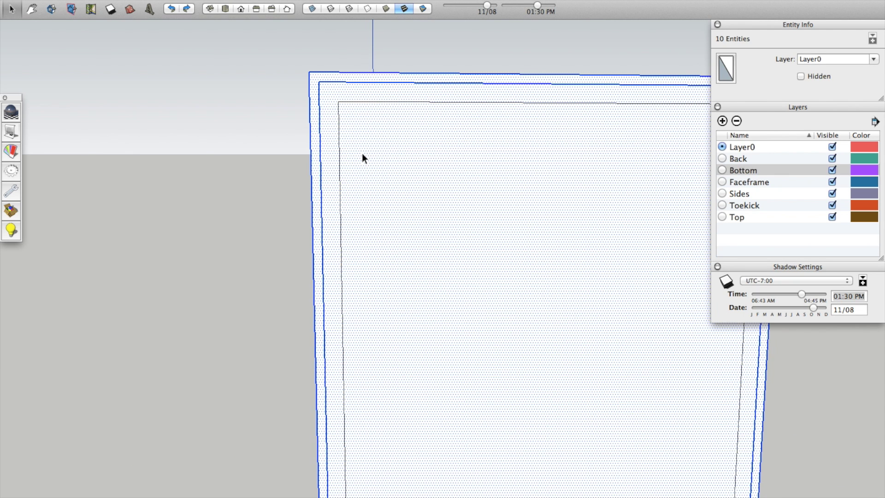
{"action": "key", "text": "super+g"}
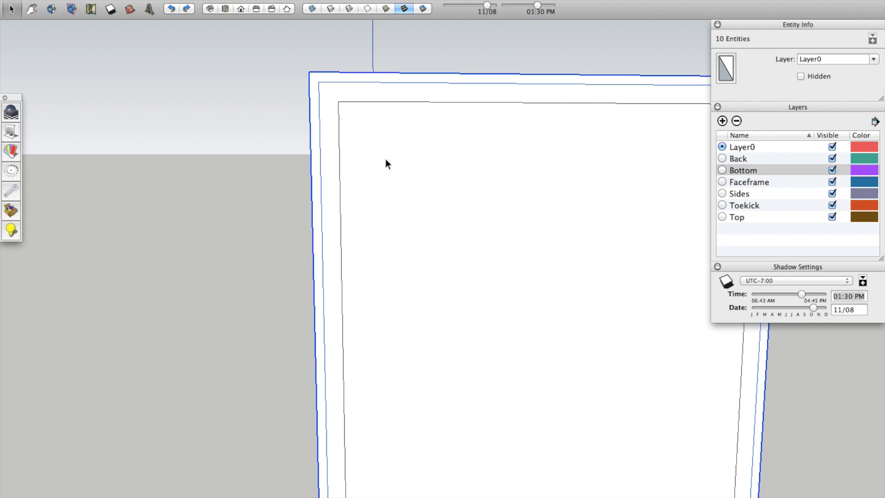
{"action": "scroll", "coordinate": [347, 126], "scroll_direction": "down", "scroll_amount": 6}
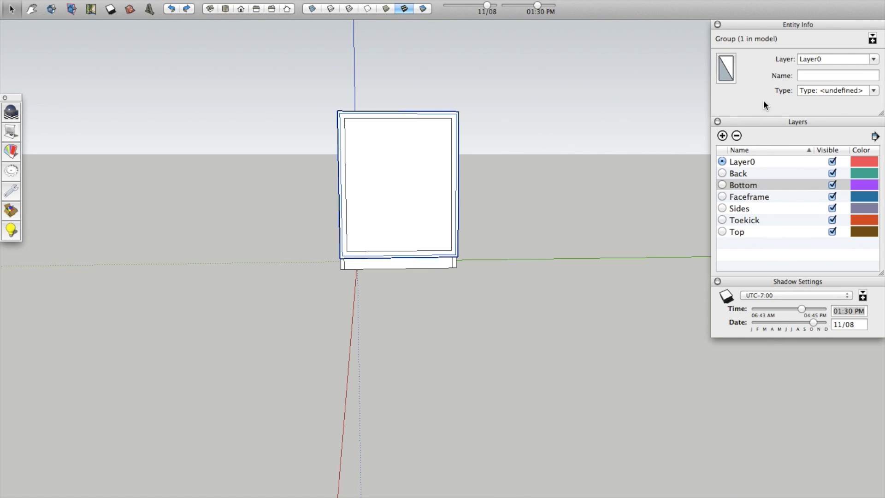
Assign the selected front panel group to a new layer named "doors"
{"action": "scroll", "coordinate": [410, 137], "scroll_direction": "up", "scroll_amount": 4}
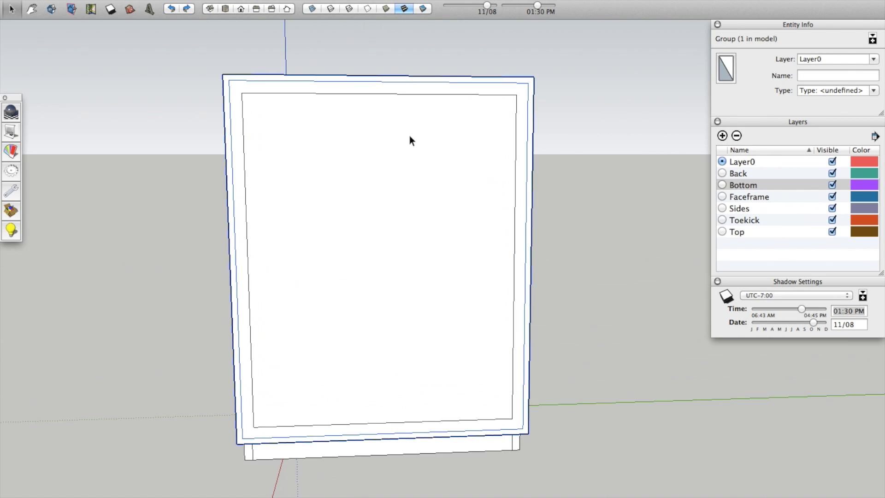
{"action": "left_click", "coordinate": [840, 59]}
{"action": "type", "text": "doors"}
{"action": "key", "text": "Return"}
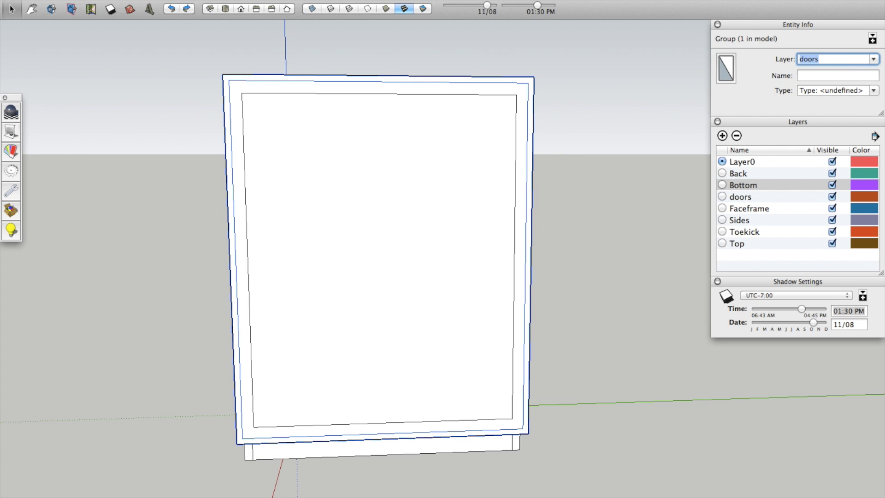
Hide the Top, Toekick, Sides, Faceframe, Bottom and Back layers, keeping only Layer0 and doors visible
{"action": "left_click", "coordinate": [832, 244]}
{"action": "left_click", "coordinate": [832, 232]}
{"action": "left_click", "coordinate": [833, 220]}
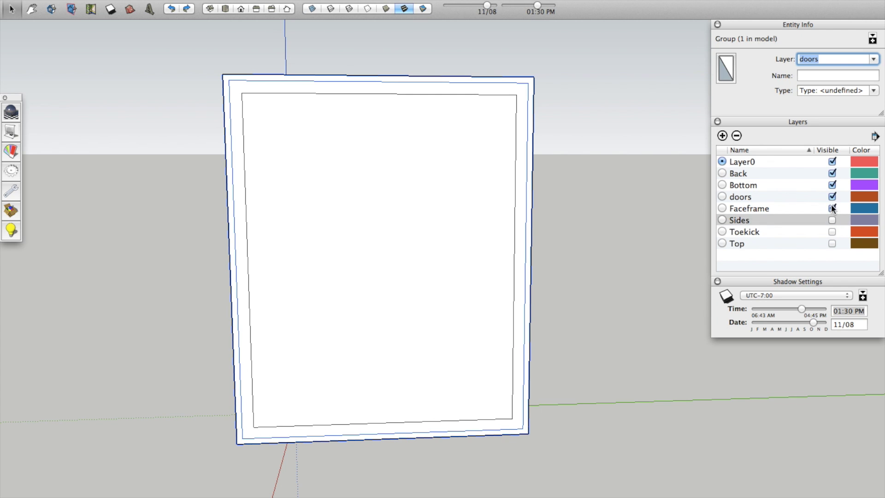
{"action": "left_click", "coordinate": [832, 208]}
{"action": "left_click", "coordinate": [832, 184]}
{"action": "left_click", "coordinate": [832, 173]}
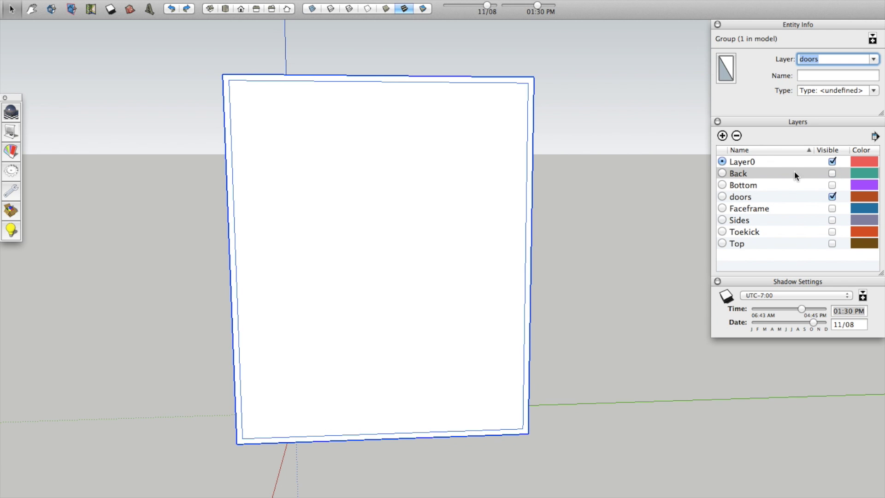
Open the door group for editing and erase its outer border edges, keeping only the inner rectangle
{"action": "type", "text": "s"}
{"action": "double_click", "coordinate": [282, 104]}
{"action": "left_click", "coordinate": [241, 99]}
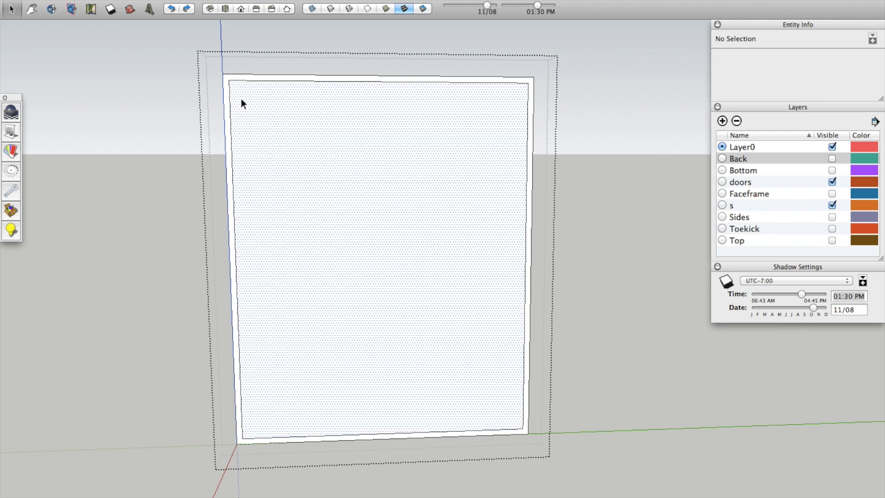
{"action": "double_click", "coordinate": [223, 75]}
{"action": "double_click", "coordinate": [224, 82]}
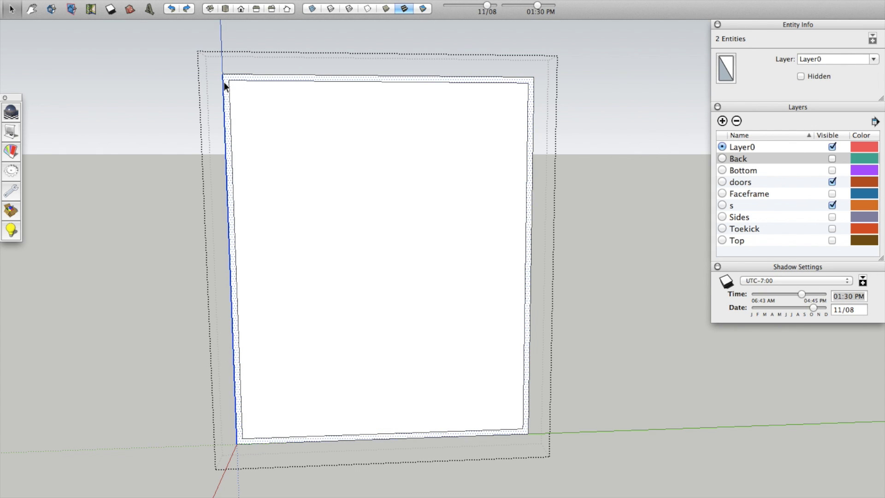
{"action": "left_click", "coordinate": [225, 76]}
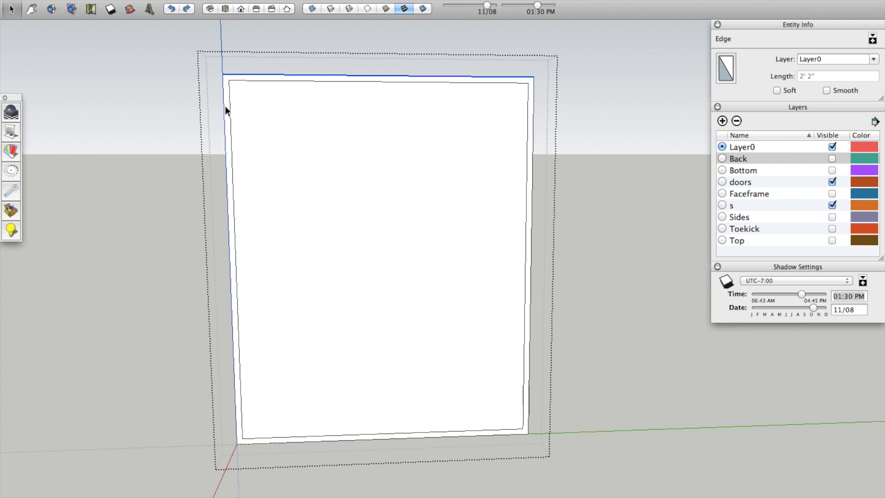
{"action": "key", "text": "e"}
{"action": "left_click", "coordinate": [251, 1]}
{"action": "left_click", "coordinate": [218, 24]}
{"action": "left_click", "coordinate": [226, 75]}
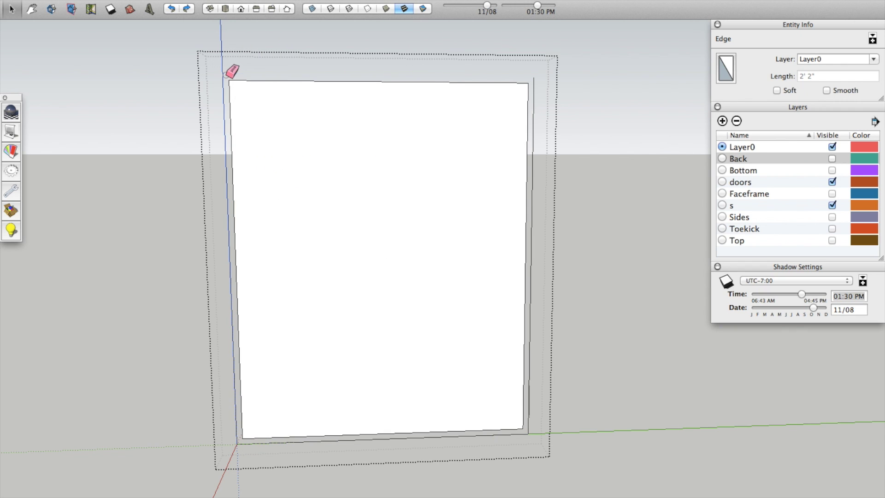
{"action": "left_click", "coordinate": [535, 78]}
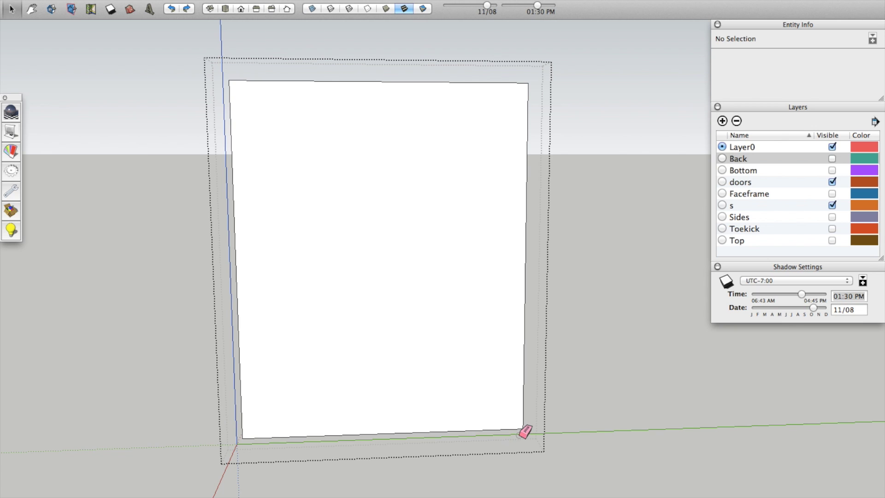
Show the Faceframe layer and examine the door face against the frame from the left, back and right standard views
{"action": "left_click", "coordinate": [832, 193]}
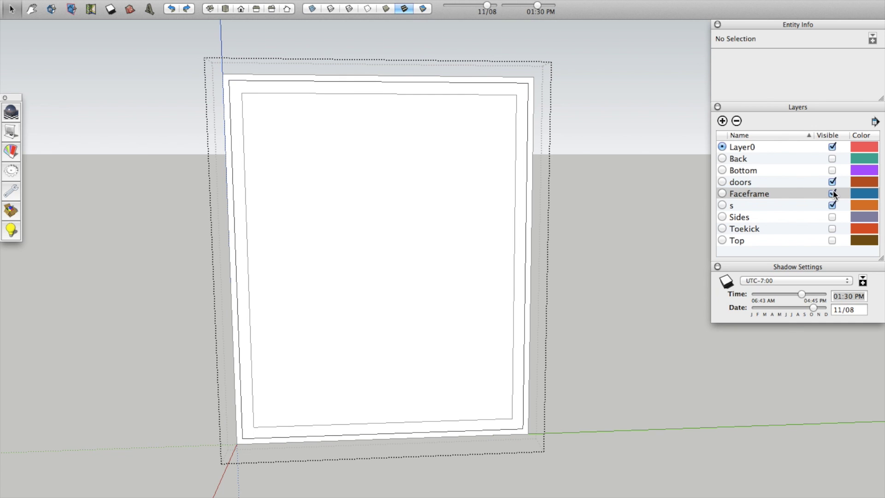
{"action": "key", "text": "space"}
{"action": "double_click", "coordinate": [300, 120]}
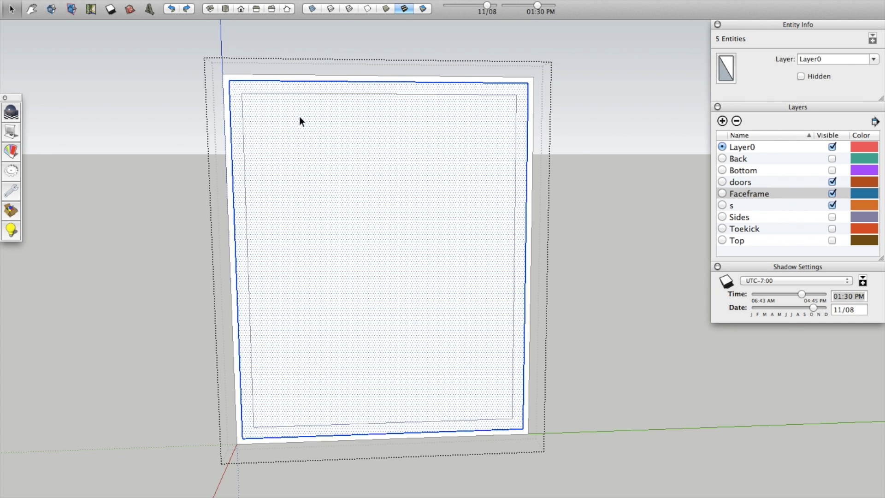
{"action": "left_click", "coordinate": [240, 9]}
{"action": "left_click", "coordinate": [263, 13]}
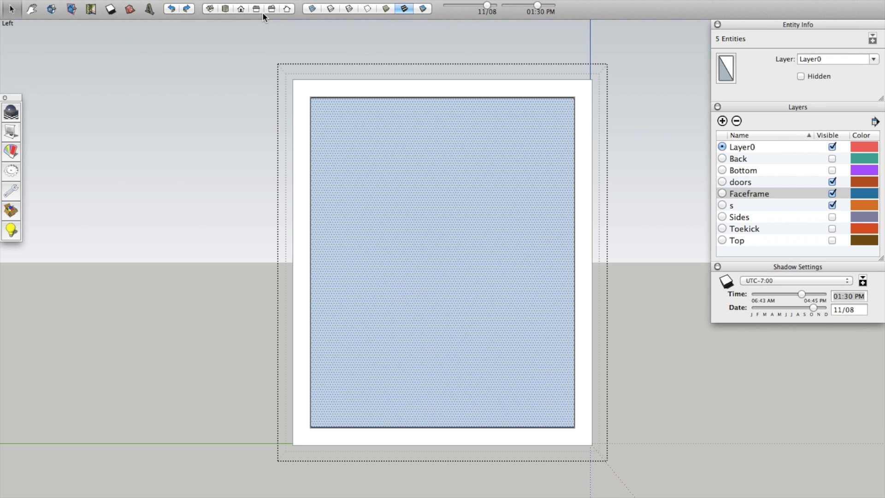
{"action": "left_click", "coordinate": [256, 8]}
{"action": "left_click", "coordinate": [272, 8]}
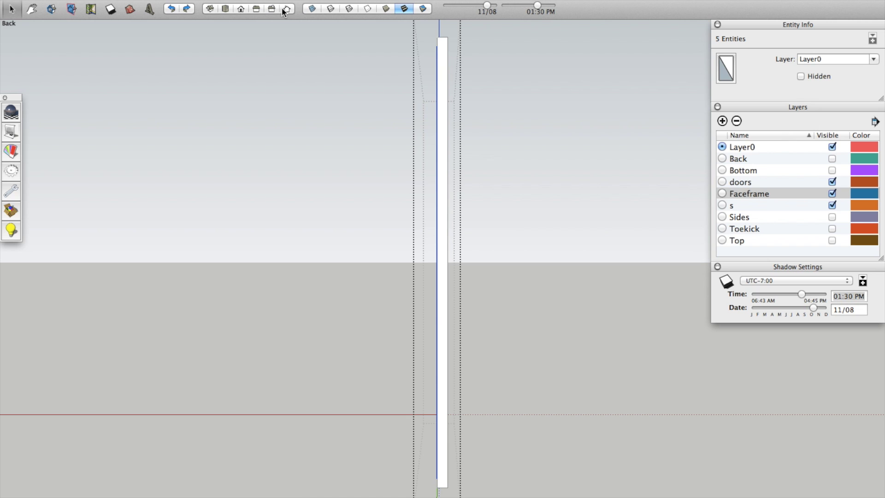
{"action": "key", "text": "F4"}
{"action": "scroll", "coordinate": [314, 103], "scroll_direction": "up", "scroll_amount": 2}
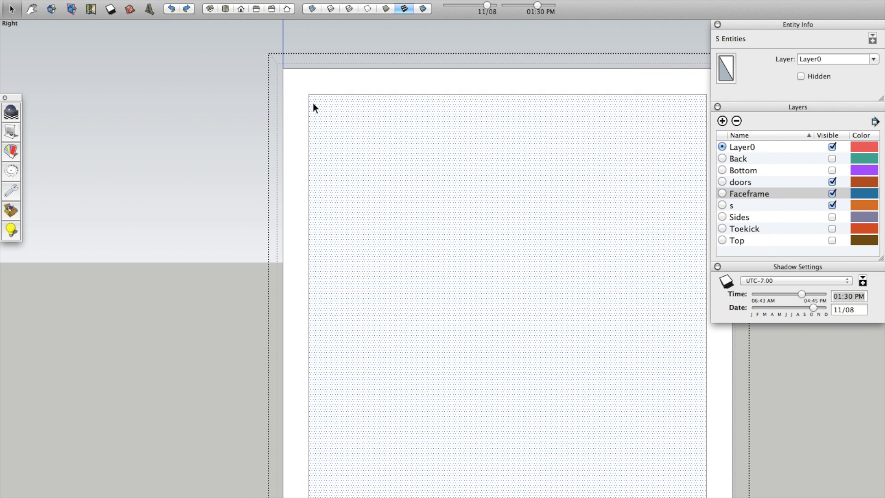
{"action": "scroll", "coordinate": [304, 101], "scroll_direction": "down", "scroll_amount": 5}
{"action": "scroll", "coordinate": [372, 209], "scroll_direction": "up", "scroll_amount": 3}
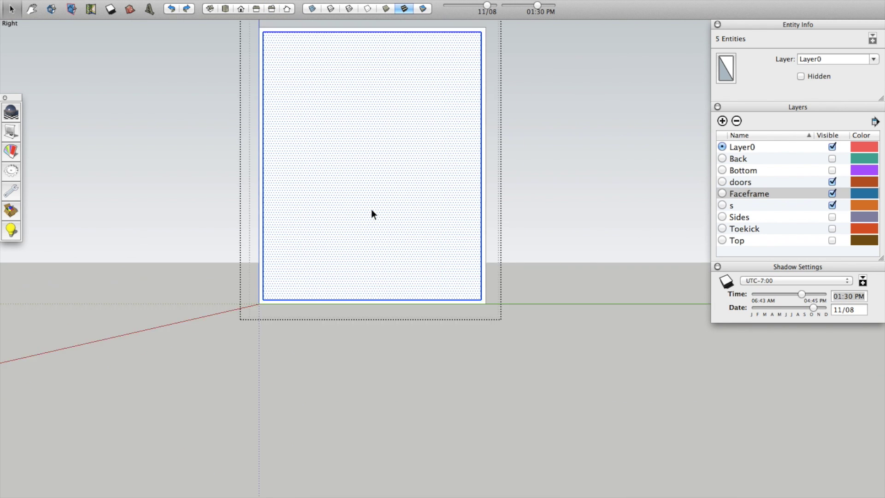
{"action": "scroll", "coordinate": [372, 209], "scroll_direction": "down", "scroll_amount": 5}
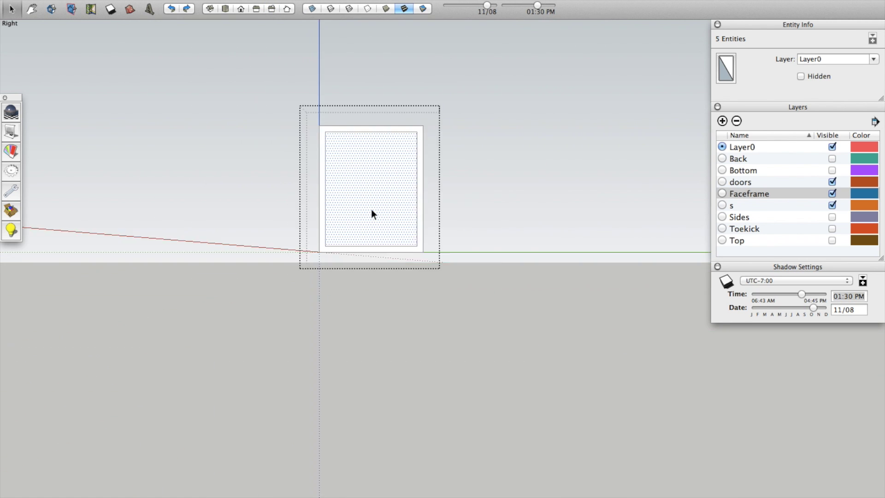
{"action": "scroll", "coordinate": [369, 168], "scroll_direction": "up", "scroll_amount": 7}
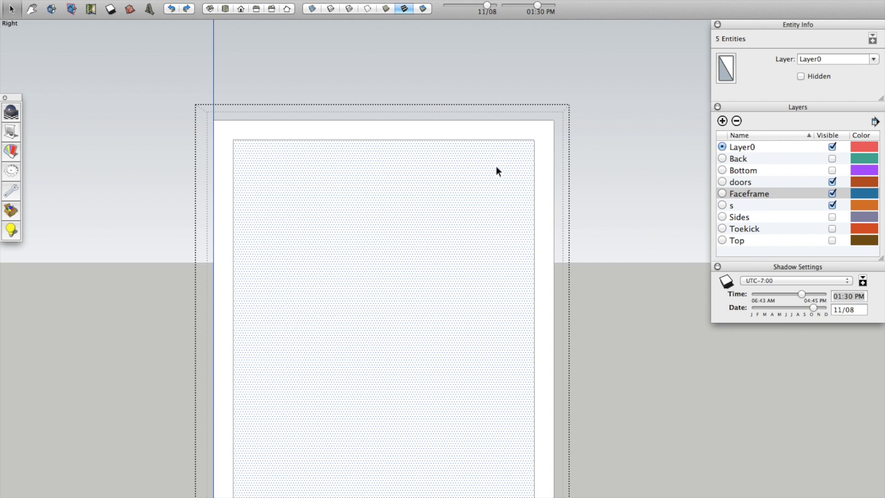
Hide the Faceframe layer, try to hide the s layer too, and exit the door group
{"action": "left_click", "coordinate": [833, 194]}
{"action": "left_click", "coordinate": [833, 205]}
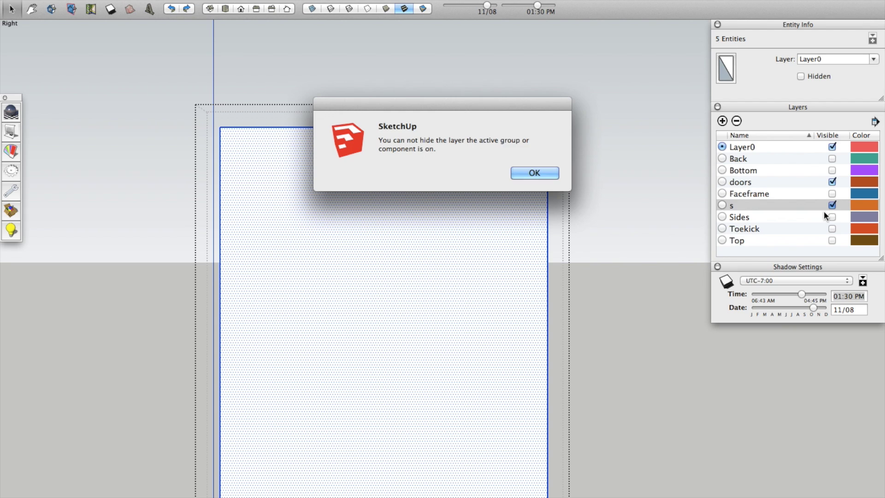
{"action": "left_click", "coordinate": [533, 173]}
{"action": "left_click", "coordinate": [620, 242]}
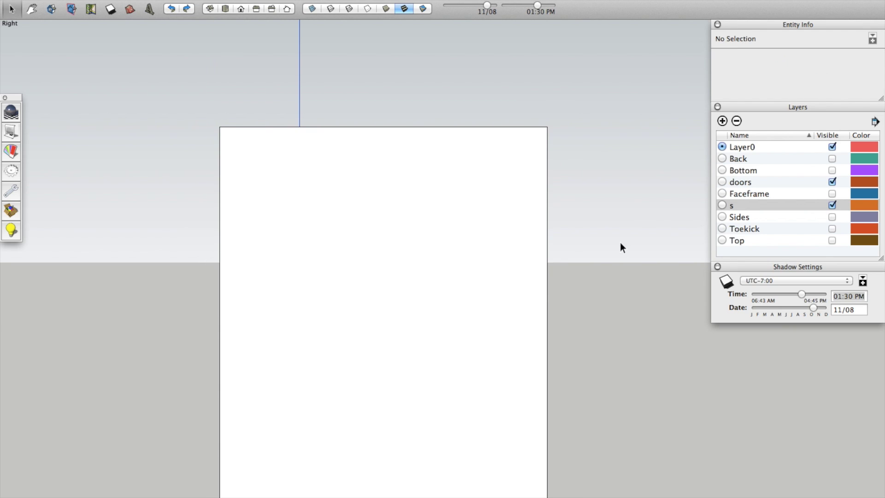
Move the door group back onto the doors layer and delete the stray s layer
{"action": "left_click", "coordinate": [444, 206]}
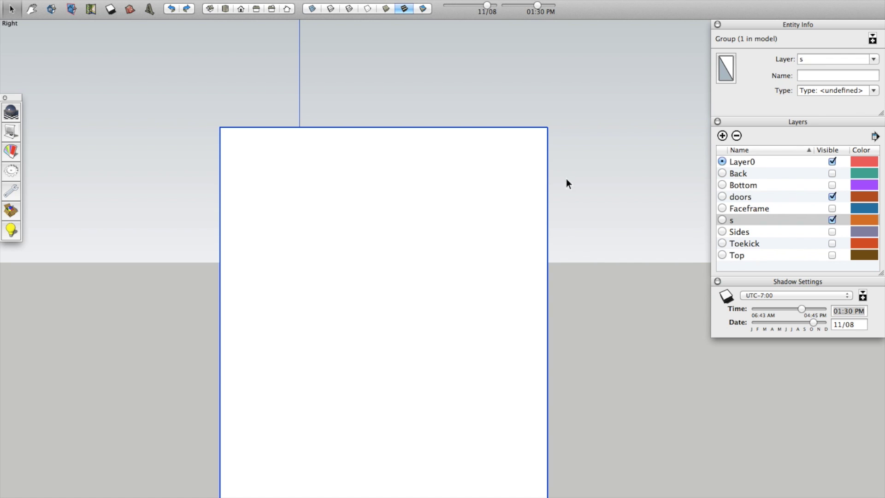
{"action": "left_click", "coordinate": [815, 63]}
{"action": "type", "text": "door"}
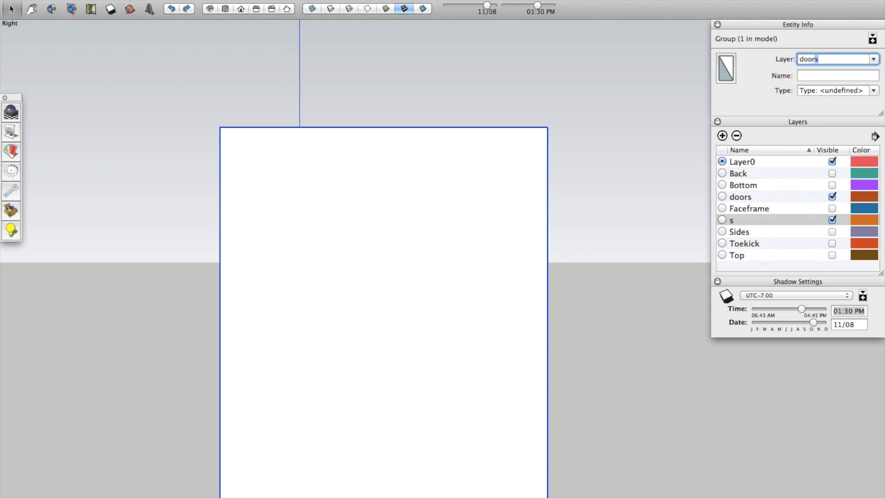
{"action": "key", "text": "Return"}
{"action": "left_click", "coordinate": [737, 136]}
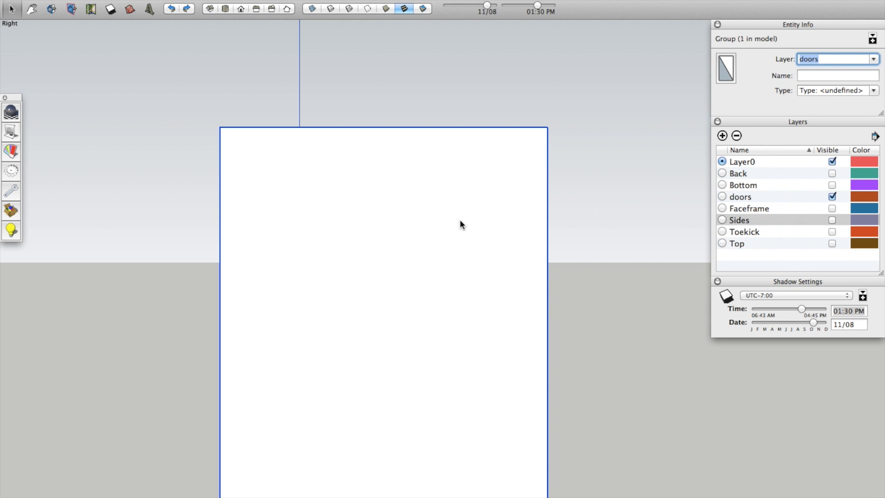
Open the door group for editing and measure from the panel's left edge to the midpoint of its top edge
{"action": "scroll", "coordinate": [458, 224], "scroll_direction": "down", "scroll_amount": 2}
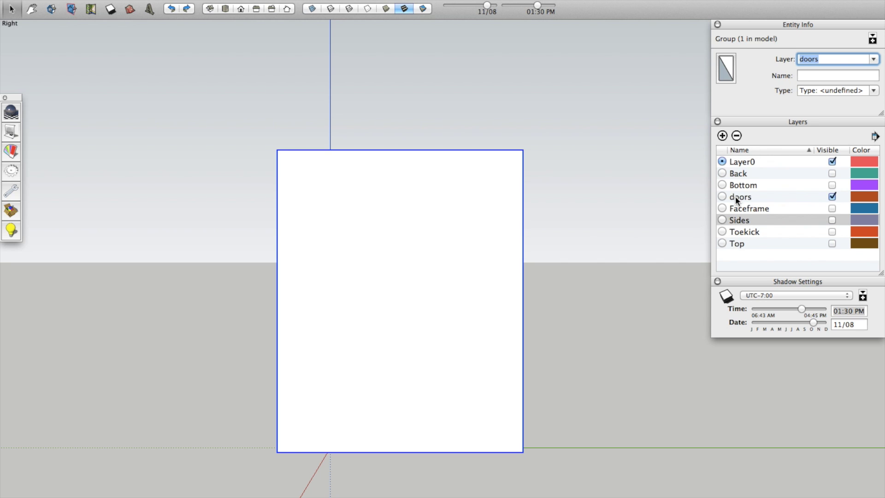
{"action": "type", "text": "c"}
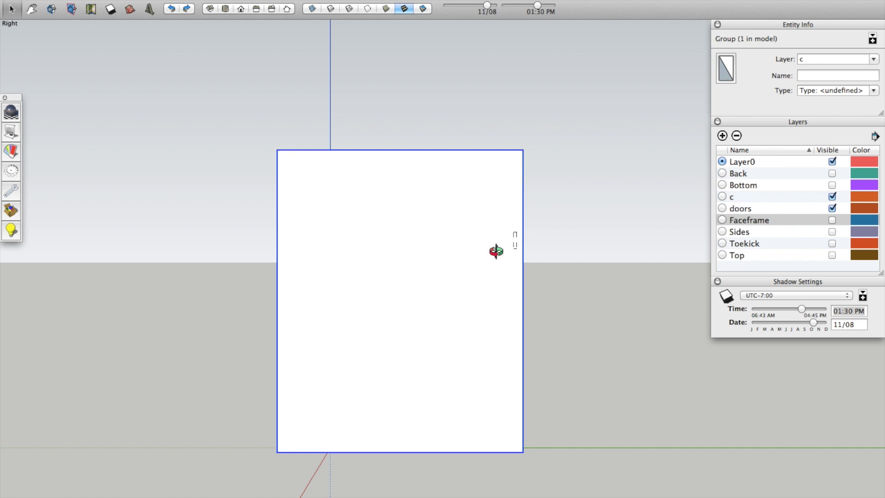
{"action": "double_click", "coordinate": [378, 244]}
{"action": "key", "text": "l"}
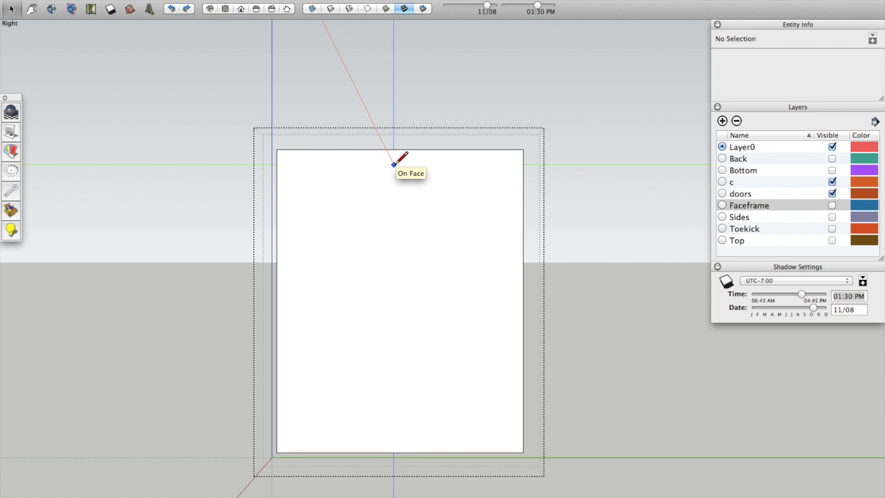
{"action": "key", "text": "r"}
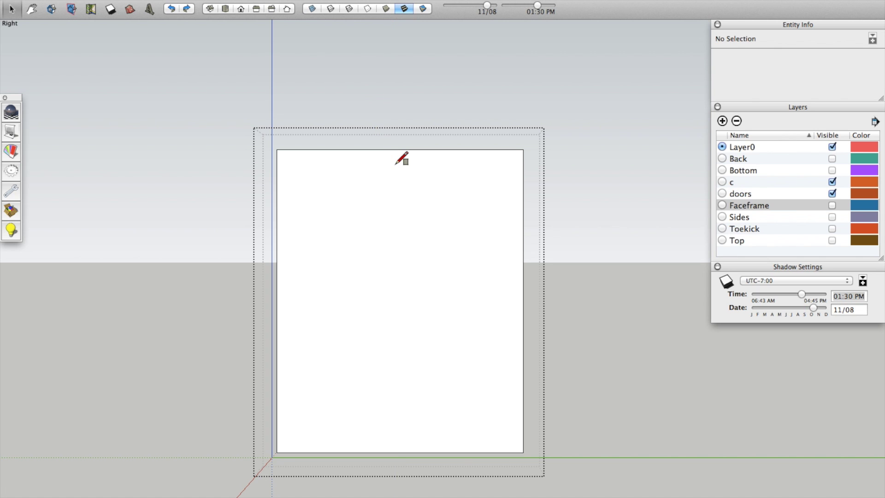
{"action": "key", "text": "t"}
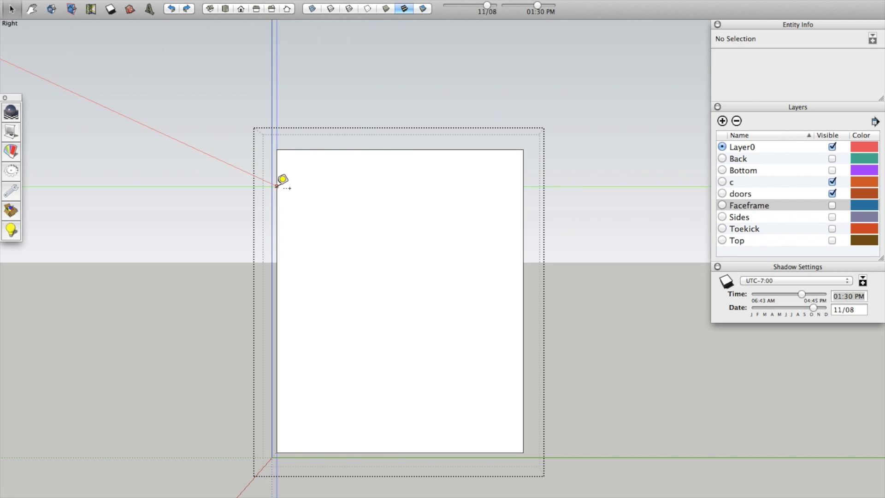
{"action": "left_click", "coordinate": [401, 149]}
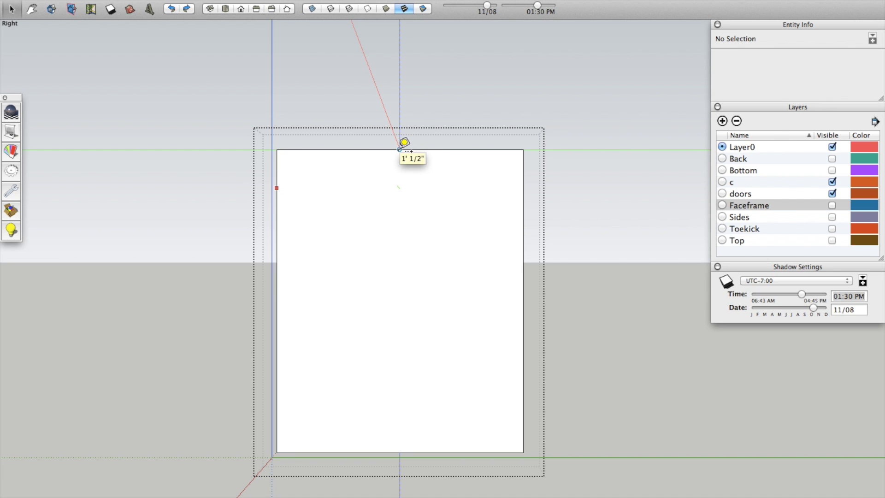
{"action": "key", "text": "r"}
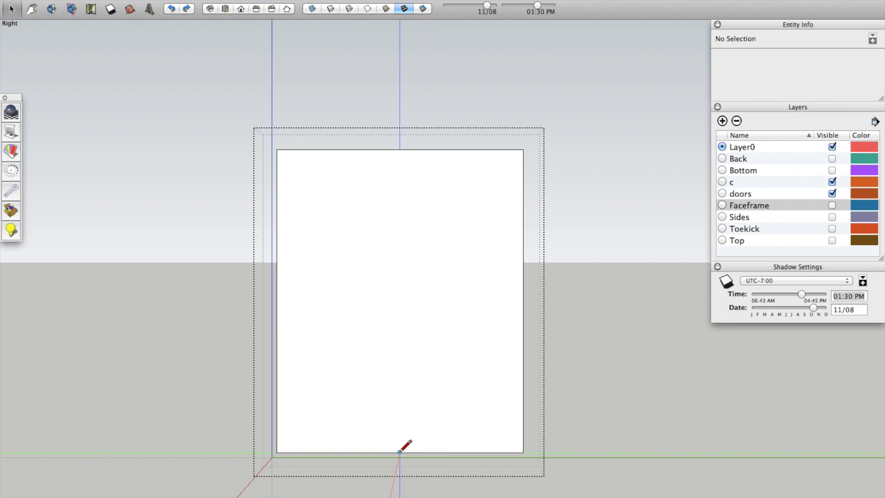
{"action": "left_click", "coordinate": [272, 65]}
{"action": "left_click", "coordinate": [339, 81]}
{"action": "left_click", "coordinate": [425, 81]}
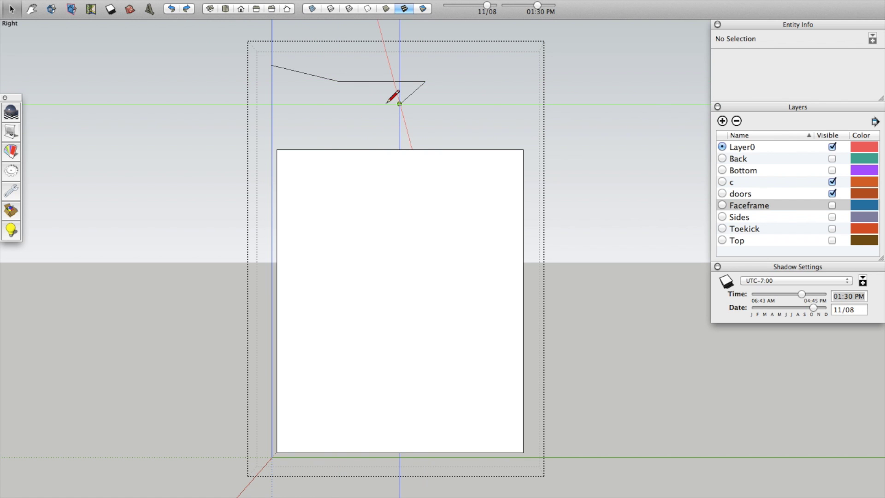
{"action": "key", "text": "super+z"}
{"action": "key", "text": "super+z"}
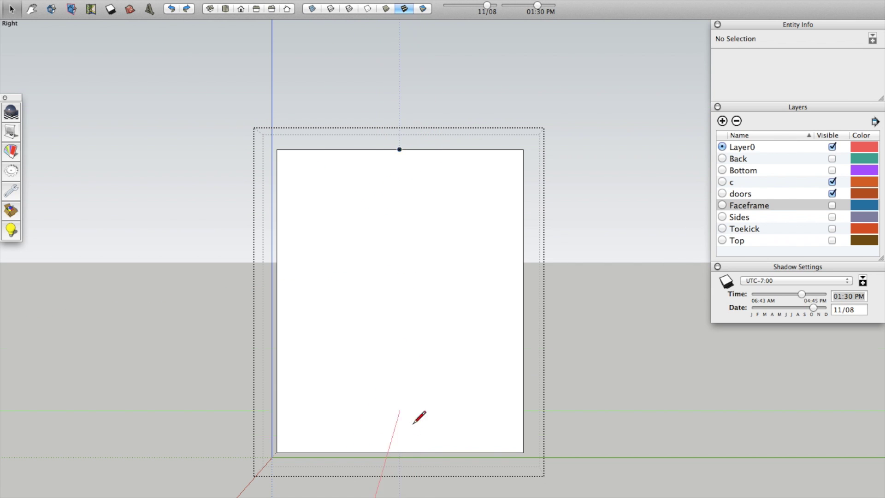
Draw a vertical line from the top edge's midpoint to the bottom edge's midpoint, splitting the door face in half
{"action": "left_click", "coordinate": [399, 452]}
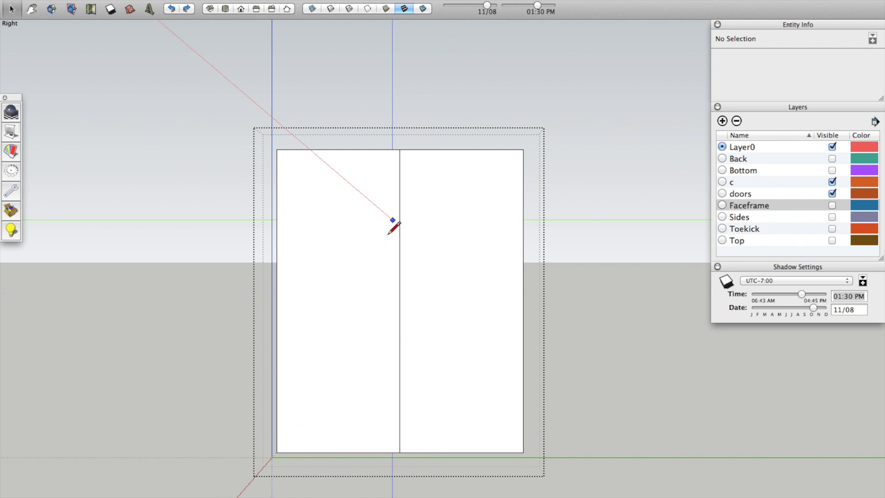
Place parallel vertical guide lines on both sides of the door face's centre line with the Tape Measure tool
{"action": "key", "text": "t"}
{"action": "scroll", "coordinate": [380, 221], "scroll_direction": "up", "scroll_amount": 2}
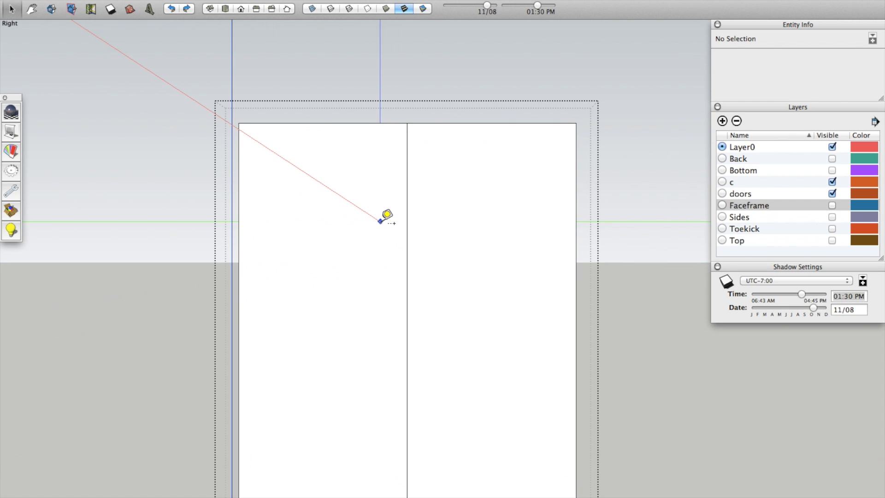
{"action": "left_click", "coordinate": [407, 180]}
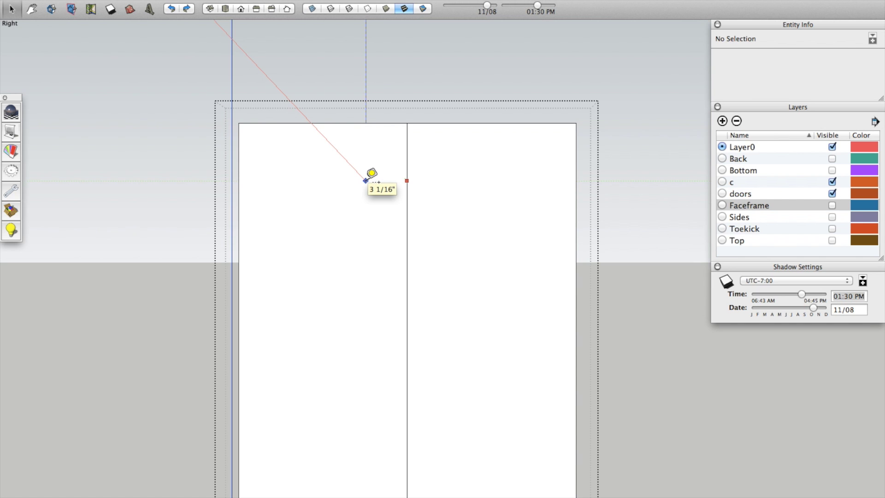
{"action": "scroll", "coordinate": [410, 125], "scroll_direction": "up", "scroll_amount": 5}
{"action": "middle_click_drag", "start_coordinate": [411, 125], "coordinate": [425, 89], "text": "shift"}
{"action": "scroll", "coordinate": [425, 89], "scroll_direction": "up", "scroll_amount": 3}
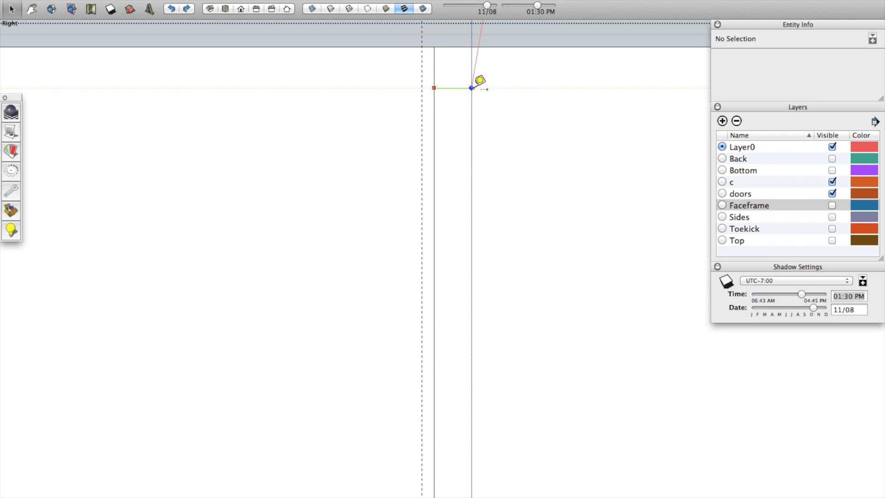
{"action": "scroll", "coordinate": [478, 83], "scroll_direction": "down", "scroll_amount": 3}
{"action": "scroll", "coordinate": [466, 129], "scroll_direction": "down", "scroll_amount": 3}
{"action": "scroll", "coordinate": [458, 134], "scroll_direction": "down", "scroll_amount": 2}
{"action": "scroll", "coordinate": [461, 109], "scroll_direction": "up", "scroll_amount": 3}
{"action": "scroll", "coordinate": [468, 156], "scroll_direction": "down", "scroll_amount": 1}
Draw vertical lines along both guides from the door face's top edge to its bottom edge
{"action": "key", "text": "l"}
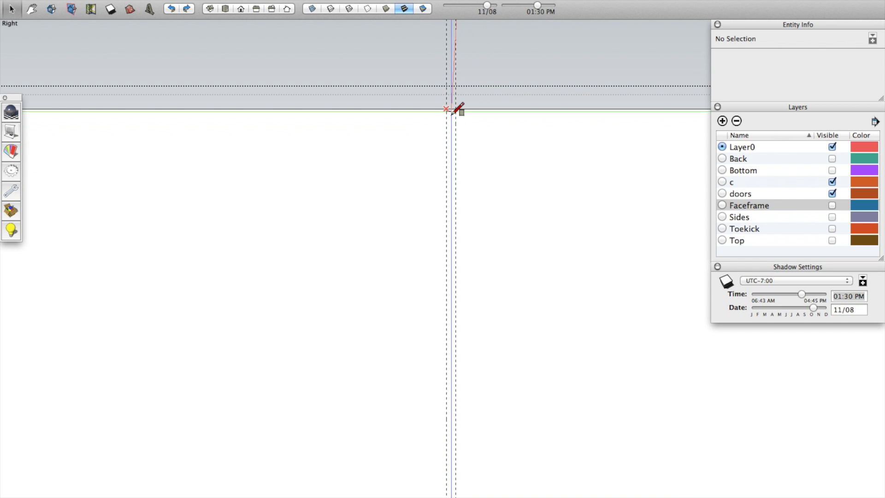
{"action": "scroll", "coordinate": [460, 112], "scroll_direction": "down", "scroll_amount": 5}
{"action": "scroll", "coordinate": [452, 227], "scroll_direction": "up", "scroll_amount": 4}
{"action": "scroll", "coordinate": [448, 229], "scroll_direction": "up", "scroll_amount": 3}
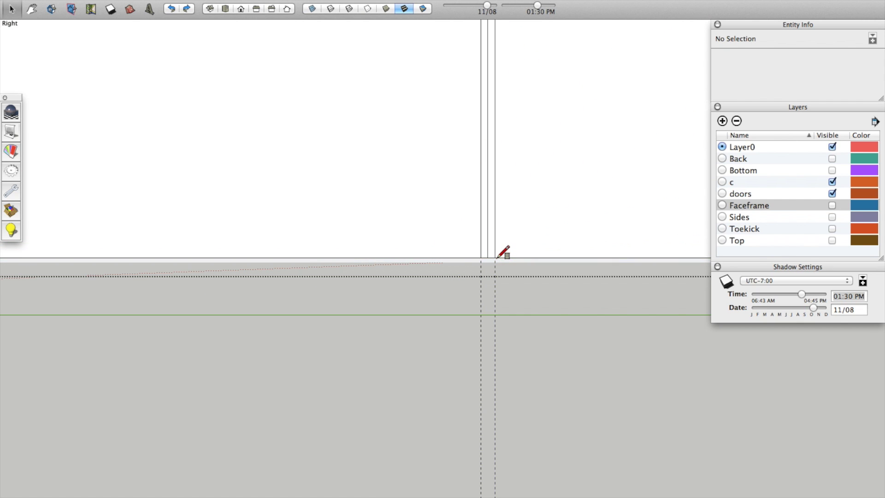
{"action": "scroll", "coordinate": [501, 252], "scroll_direction": "up", "scroll_amount": 2}
Erase the old centre line and the short edge pieces between the two new lines to open the door gap
{"action": "key", "text": "e"}
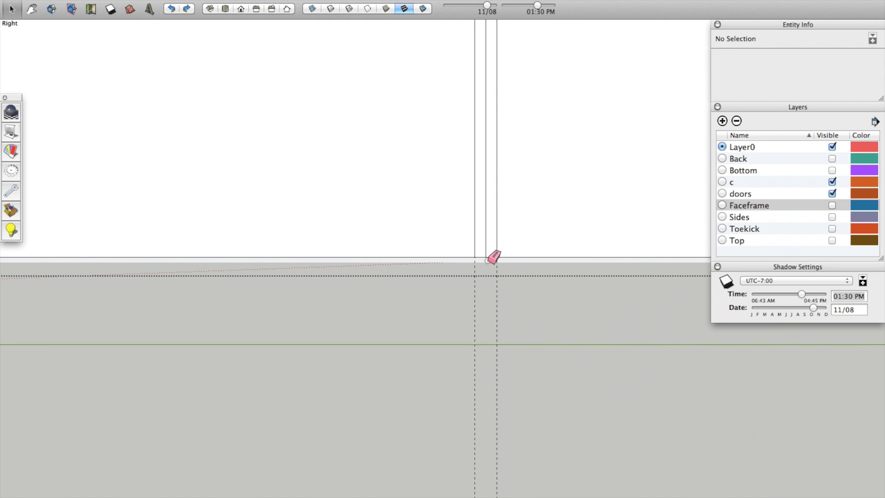
{"action": "left_click", "coordinate": [486, 256]}
{"action": "key", "text": "super+z"}
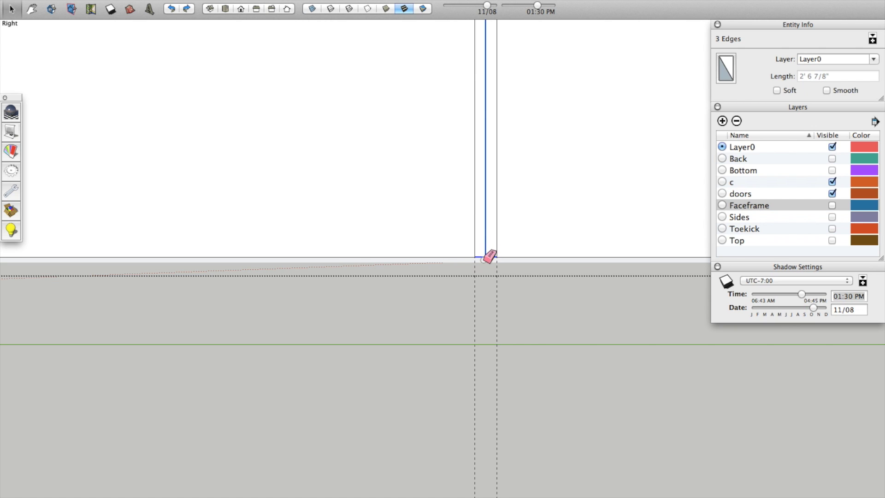
{"action": "left_click", "coordinate": [485, 259]}
{"action": "scroll", "coordinate": [442, 373], "scroll_direction": "down", "scroll_amount": 10}
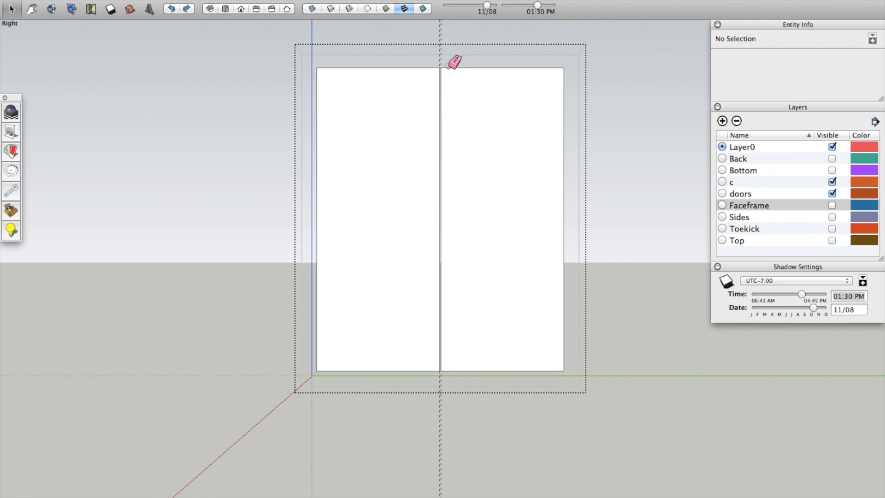
{"action": "scroll", "coordinate": [440, 68], "scroll_direction": "up", "scroll_amount": 10}
Select each door half with its edges to check the separation, and delete the right half
{"action": "key", "text": "space"}
{"action": "double_click", "coordinate": [466, 106]}
{"action": "scroll", "coordinate": [428, 134], "scroll_direction": "down", "scroll_amount": 5}
{"action": "double_click", "coordinate": [379, 176]}
{"action": "scroll", "coordinate": [516, 180], "scroll_direction": "down", "scroll_amount": 5}
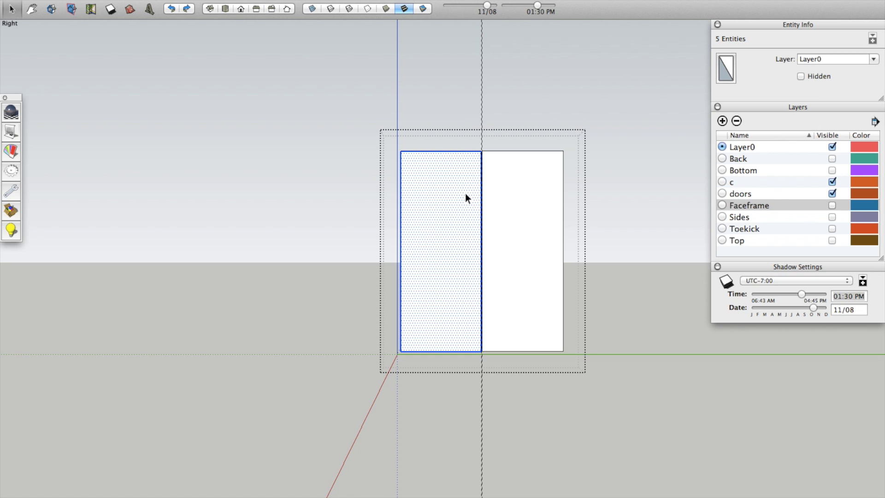
{"action": "double_click", "coordinate": [524, 194]}
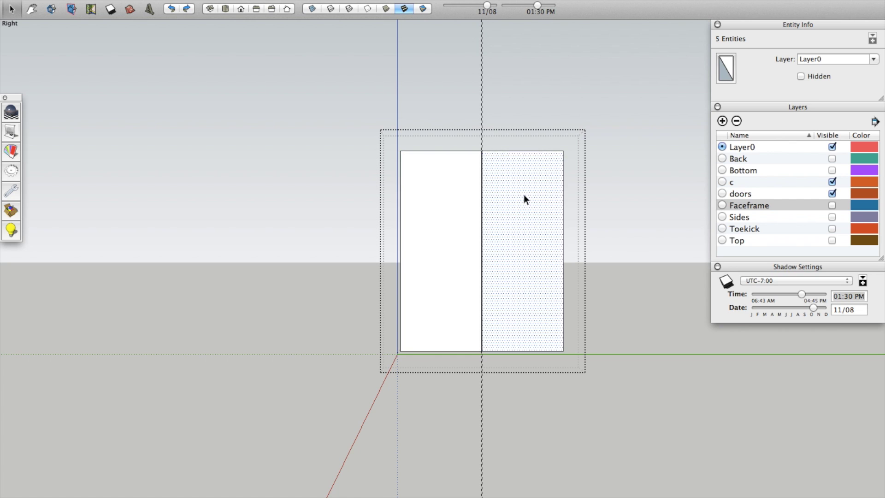
{"action": "double_click", "coordinate": [529, 203]}
{"action": "key", "text": "Delete"}
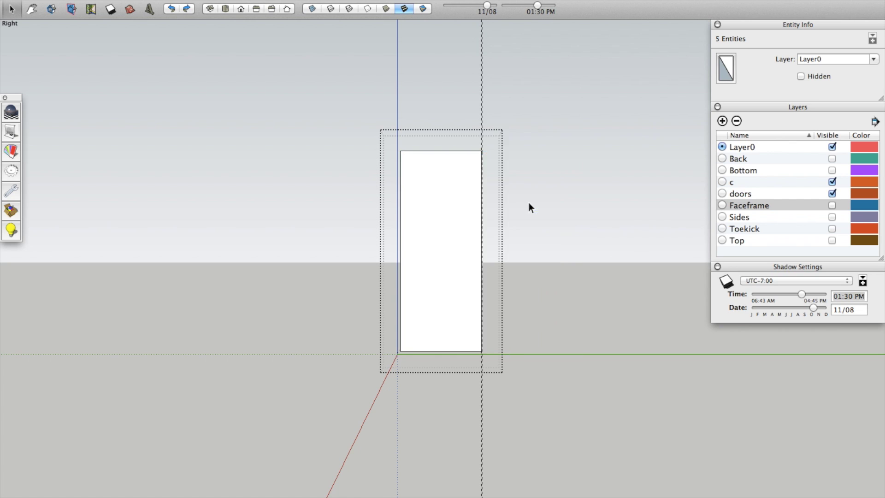
Switch to the model of profiles, open the rail-and-panel profile group and select its two nested groups to examine them
{"action": "key", "text": "o"}
{"action": "left_click_drag", "start_coordinate": [463, 233], "coordinate": [472, 293]}
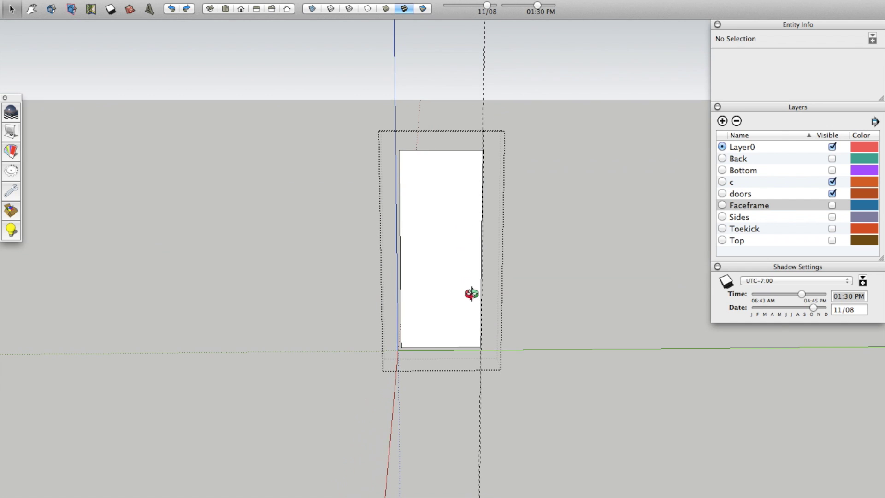
{"action": "scroll", "coordinate": [457, 253], "scroll_direction": "up", "scroll_amount": 3}
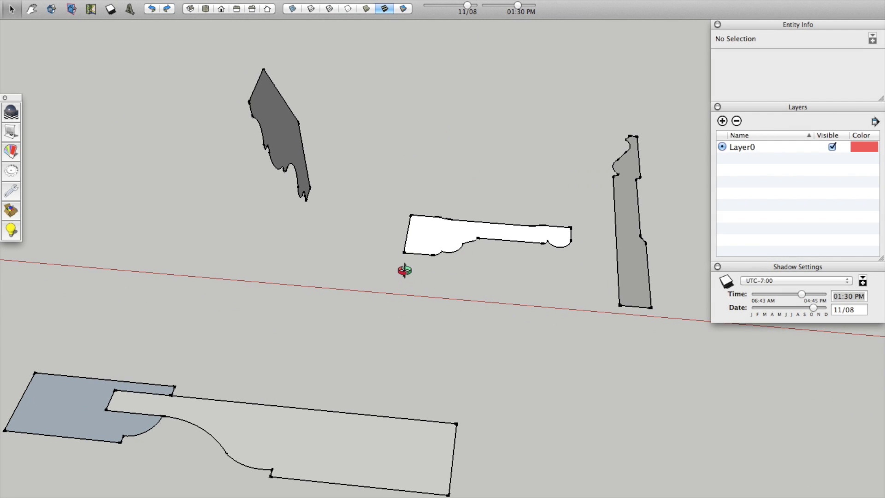
{"action": "middle_click_drag", "start_coordinate": [405, 271], "coordinate": [482, 264]}
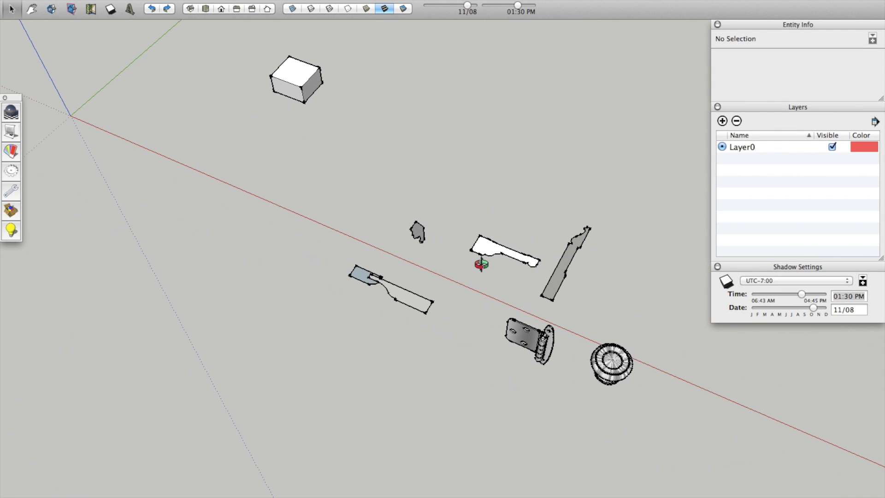
{"action": "middle_click_drag", "start_coordinate": [581, 348], "coordinate": [530, 278]}
{"action": "scroll", "coordinate": [364, 270], "scroll_direction": "up", "scroll_amount": 5}
{"action": "scroll", "coordinate": [533, 279], "scroll_direction": "up", "scroll_amount": 3}
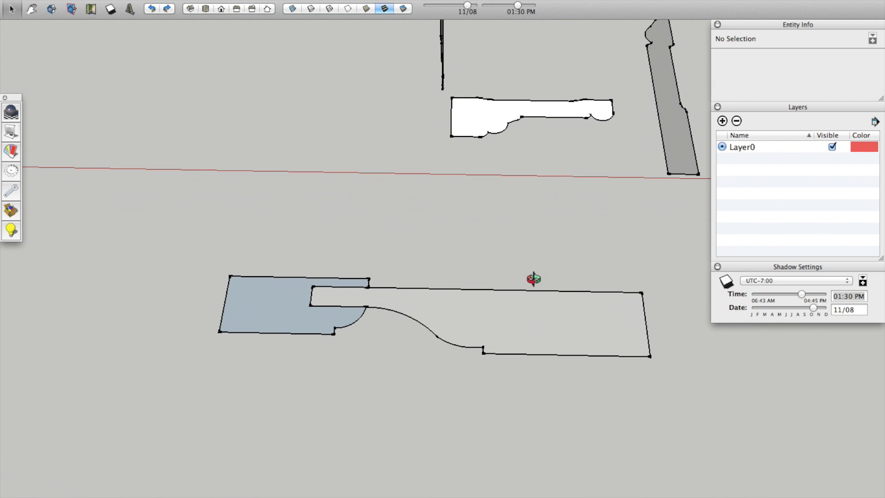
{"action": "middle_click_drag", "start_coordinate": [503, 310], "coordinate": [503, 290]}
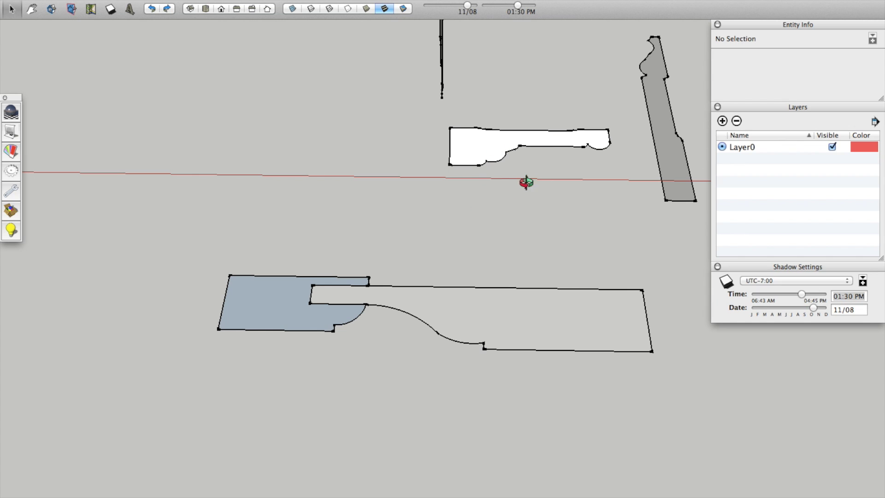
{"action": "double_click", "coordinate": [475, 317]}
{"action": "left_click", "coordinate": [334, 308]}
{"action": "left_click", "coordinate": [436, 305], "text": "shift"}
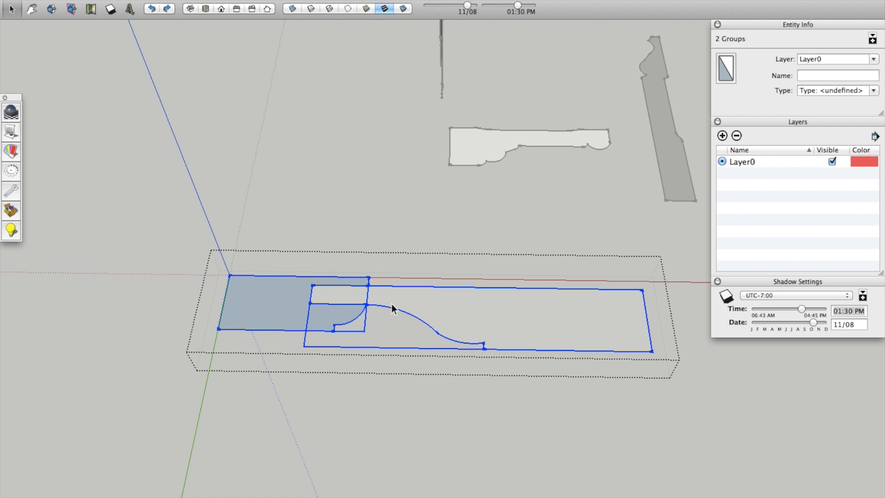
Try replacing the raised panel profile with a flat rectangle starting at the groove's corner, restore the original and exit the group
{"action": "scroll", "coordinate": [378, 306], "scroll_direction": "up", "scroll_amount": 2}
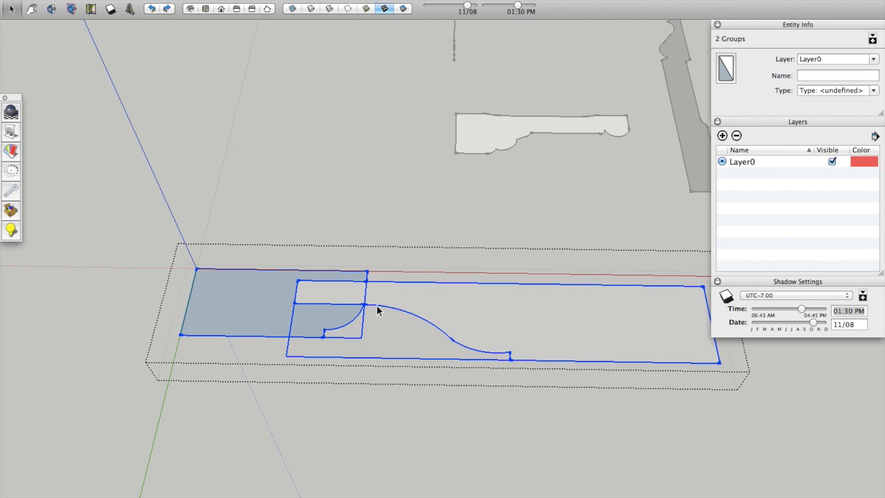
{"action": "middle_click_drag", "start_coordinate": [377, 306], "coordinate": [381, 384]}
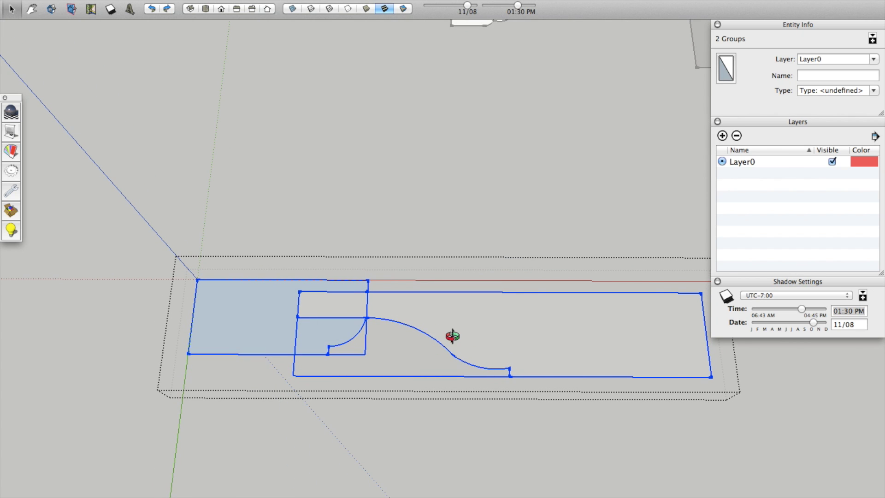
{"action": "left_click", "coordinate": [478, 322]}
{"action": "key", "text": "Delete"}
{"action": "key", "text": "l"}
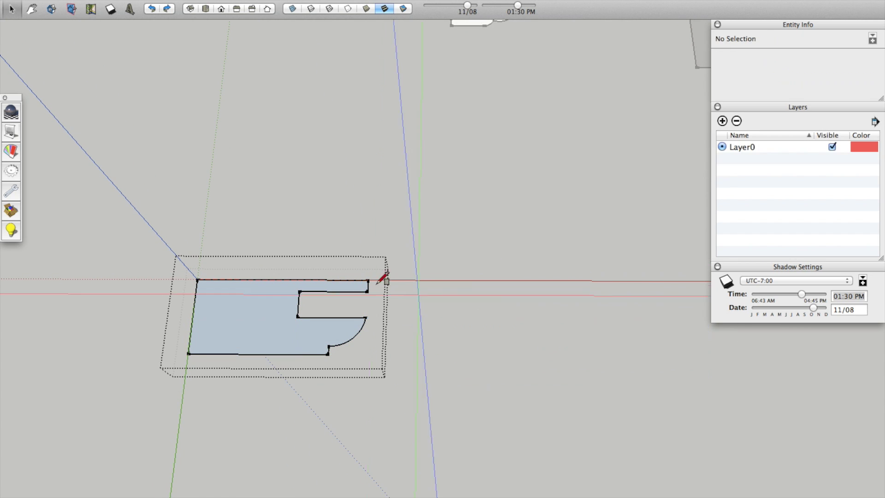
{"action": "left_click", "coordinate": [299, 291]}
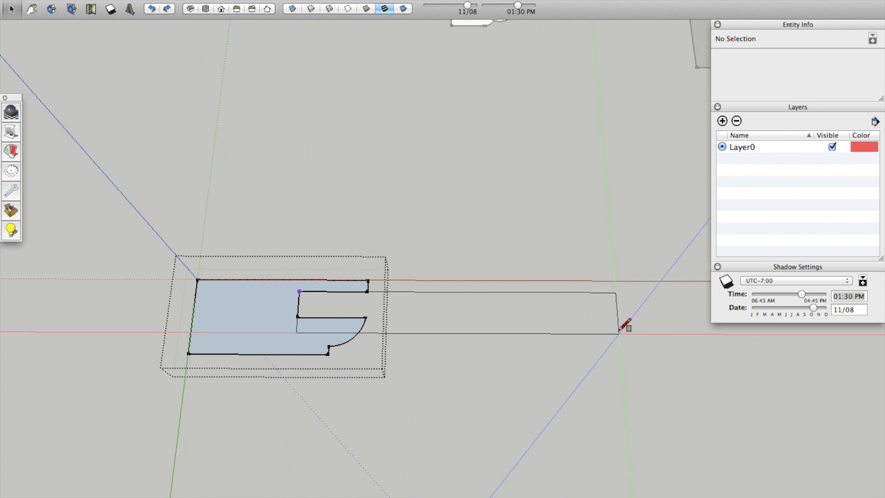
{"action": "left_click", "coordinate": [661, 316]}
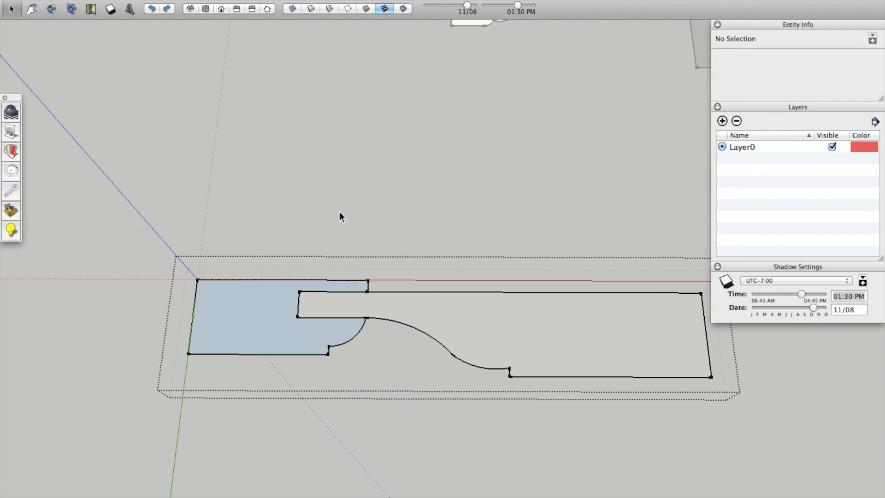
{"action": "left_click", "coordinate": [340, 213]}
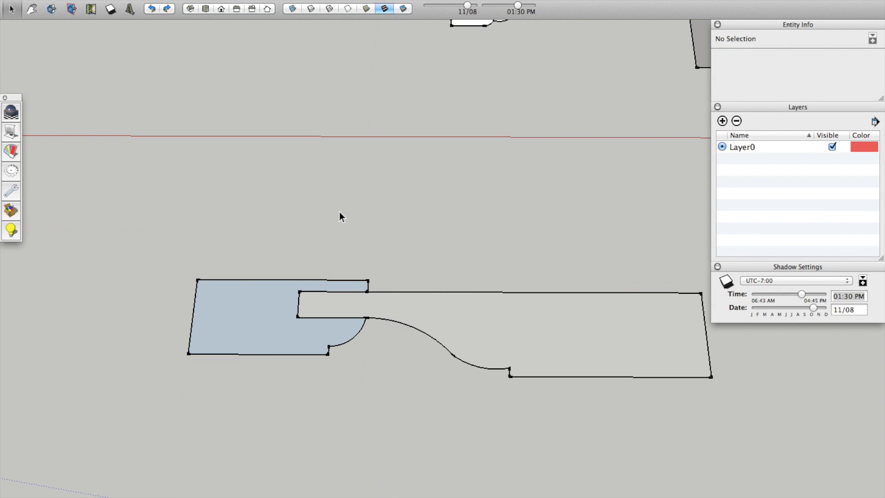
Copy the whole profile group, switch to the cabinet model and paste it in front of the door panel's bottom edge
{"action": "left_click", "coordinate": [319, 314]}
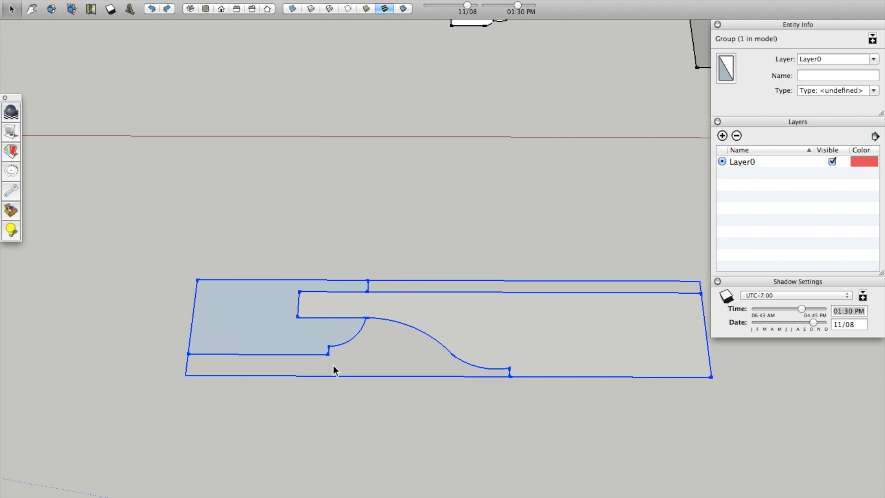
{"action": "key", "text": "ctrl+Up"}
{"action": "key", "text": "ctrl+Right"}
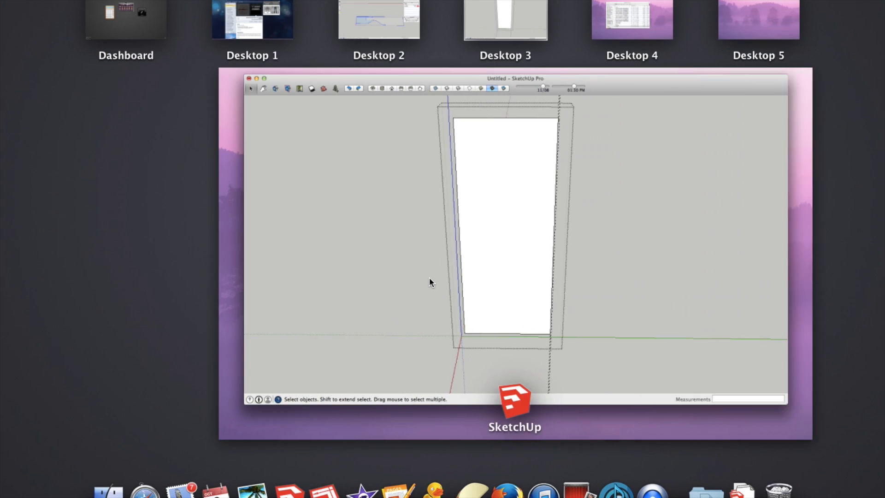
{"action": "left_click", "coordinate": [474, 250]}
{"action": "left_click", "coordinate": [422, 245]}
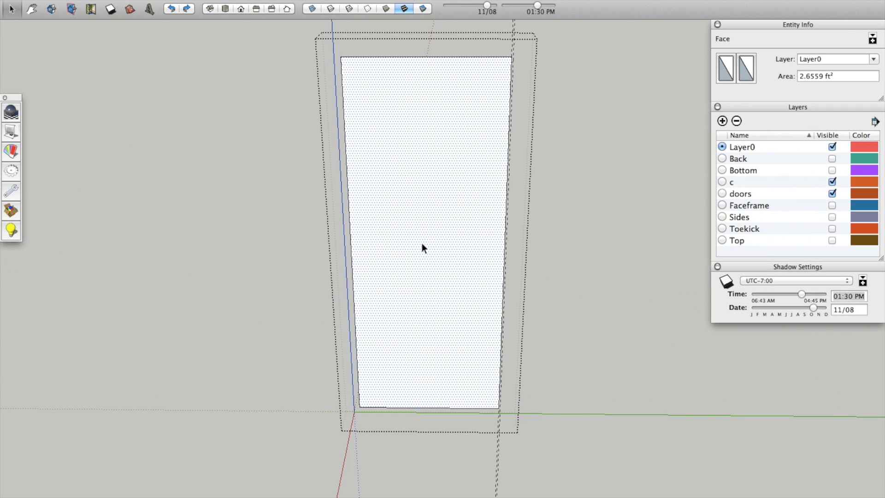
{"action": "key", "text": "m"}
{"action": "left_click", "coordinate": [358, 448]}
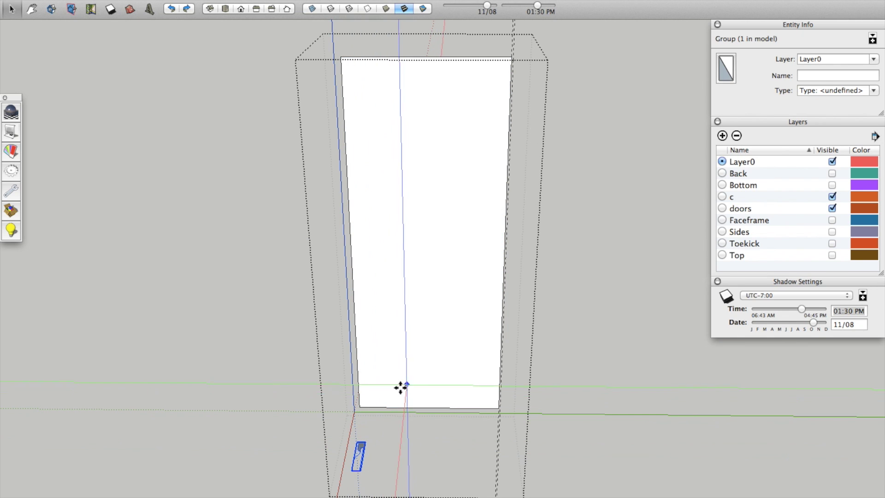
Move the pasted profile group up against the door panel's bottom edge
{"action": "left_click_drag", "start_coordinate": [350, 478], "coordinate": [372, 416]}
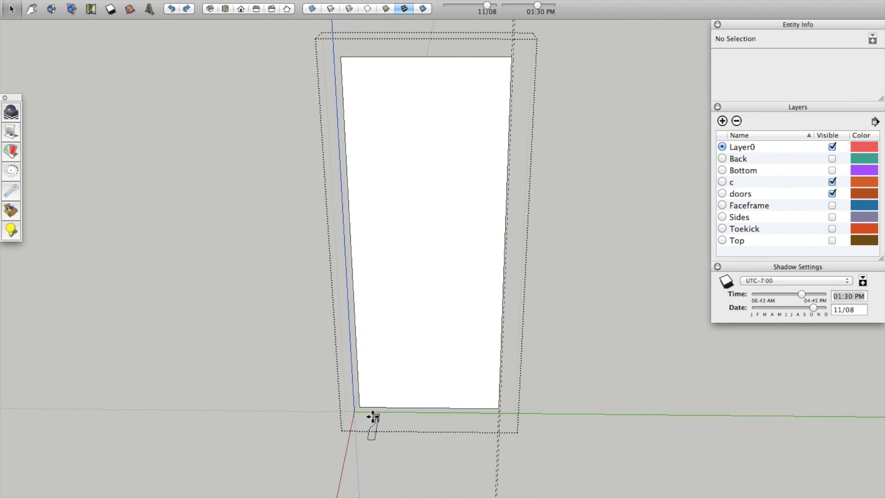
{"action": "left_click", "coordinate": [375, 417]}
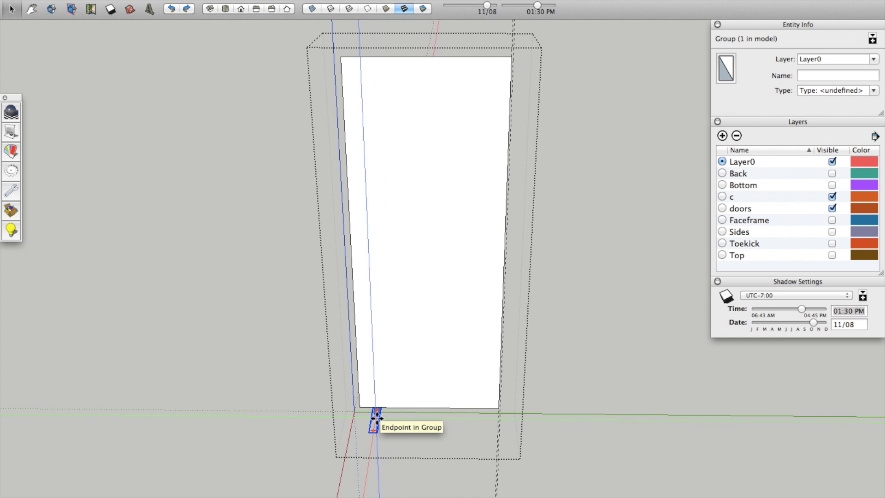
{"action": "scroll", "coordinate": [377, 424], "scroll_direction": "up", "scroll_amount": 3}
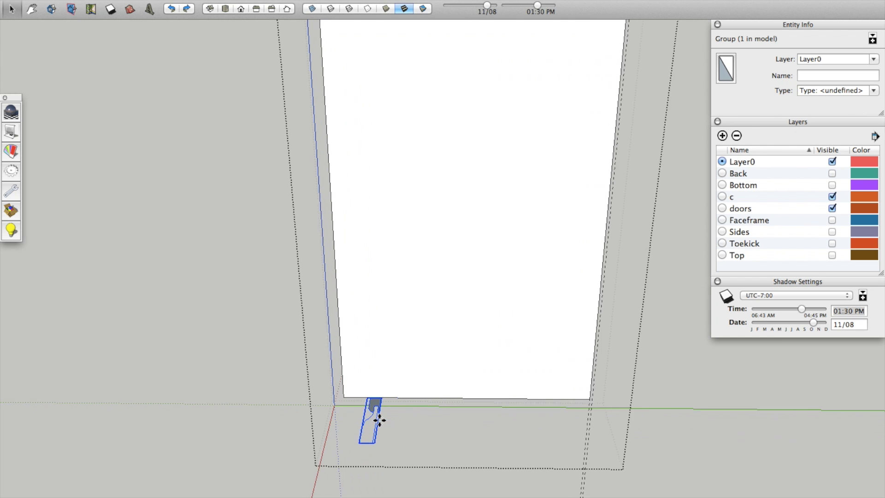
Try exploding the profile group and moving its geometry, and undo back to before the profile was placed
{"action": "key", "text": "x"}
{"action": "left_click", "coordinate": [373, 403]}
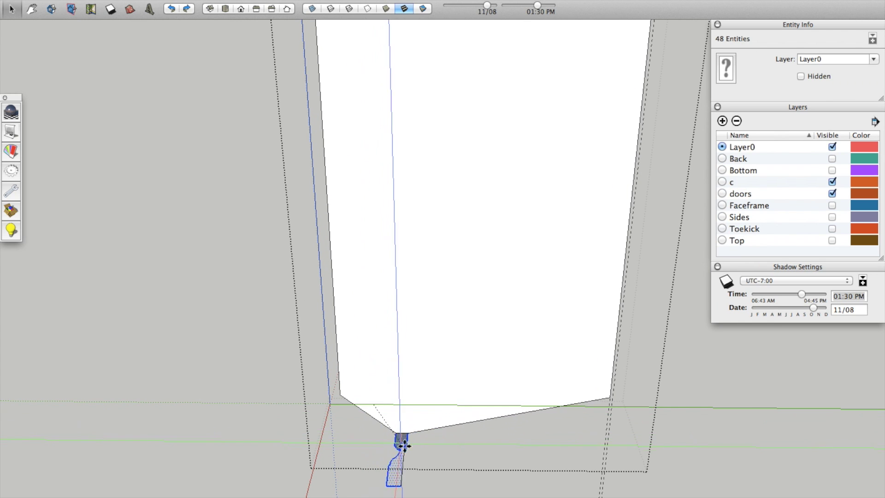
{"action": "key", "text": "Escape"}
{"action": "scroll", "coordinate": [385, 397], "scroll_direction": "down", "scroll_amount": 2}
{"action": "key", "text": "super+z"}
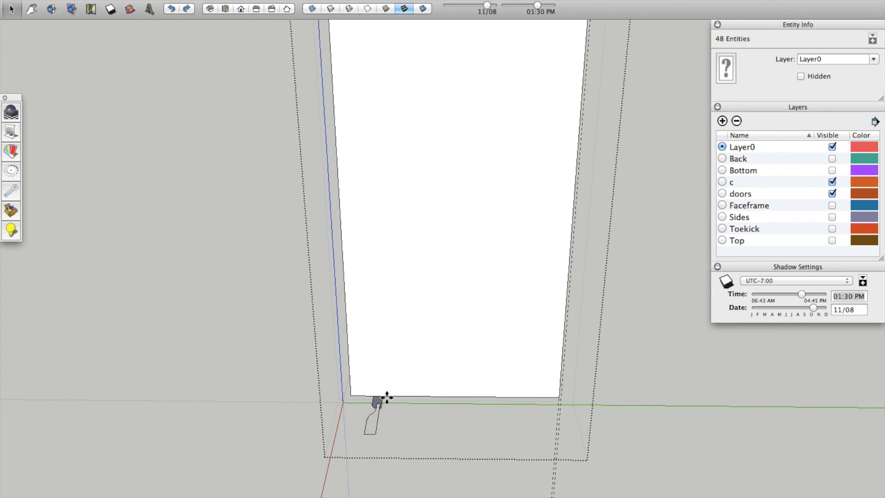
{"action": "key", "text": "super+z"}
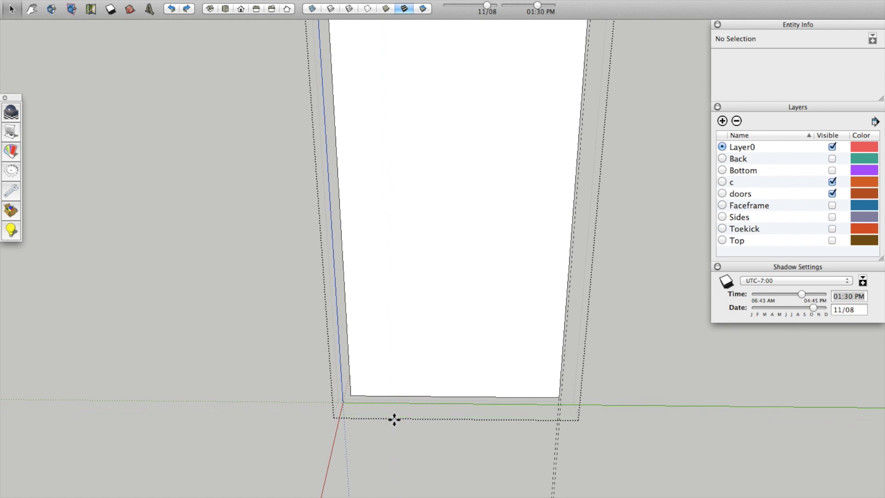
Rotate the profile group about its corner so its long side runs parallel to the door panel's bottom edge
{"action": "left_click", "coordinate": [372, 445]}
{"action": "key", "text": "q"}
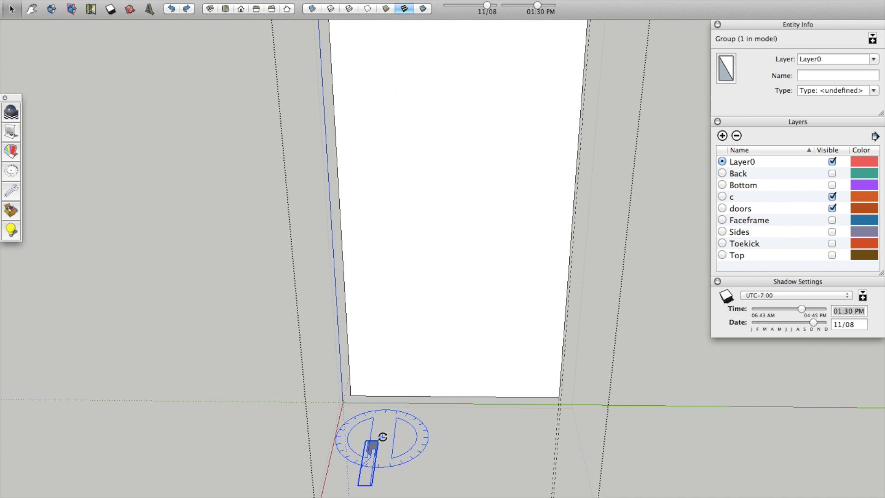
{"action": "scroll", "coordinate": [382, 437], "scroll_direction": "down", "scroll_amount": 3}
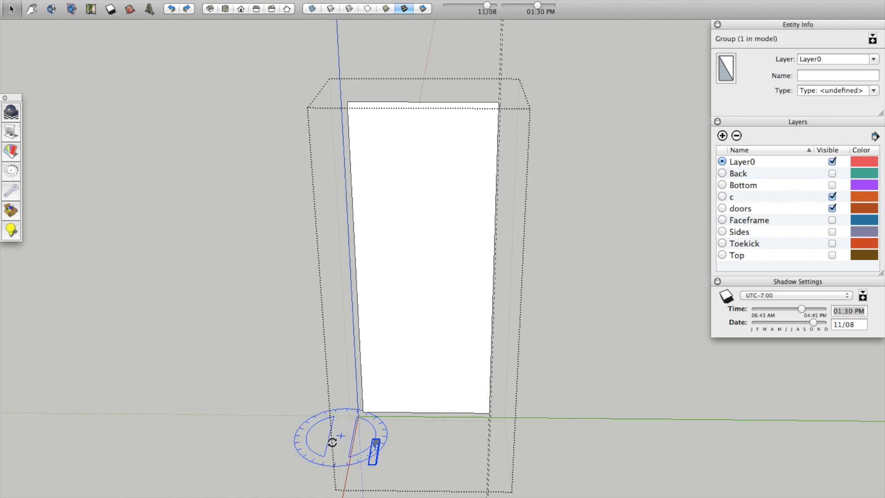
{"action": "scroll", "coordinate": [369, 447], "scroll_direction": "up", "scroll_amount": 5}
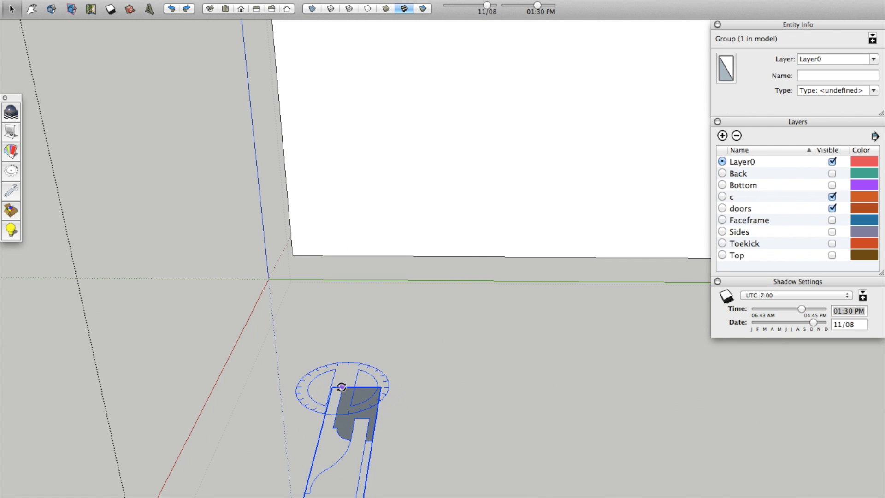
{"action": "left_click", "coordinate": [379, 386]}
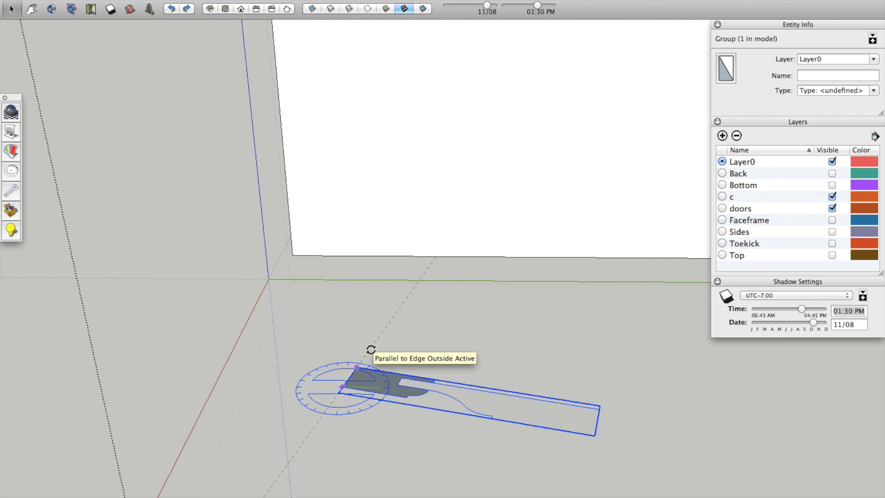
{"action": "left_click", "coordinate": [443, 390]}
{"action": "scroll", "coordinate": [429, 392], "scroll_direction": "up", "scroll_amount": 2}
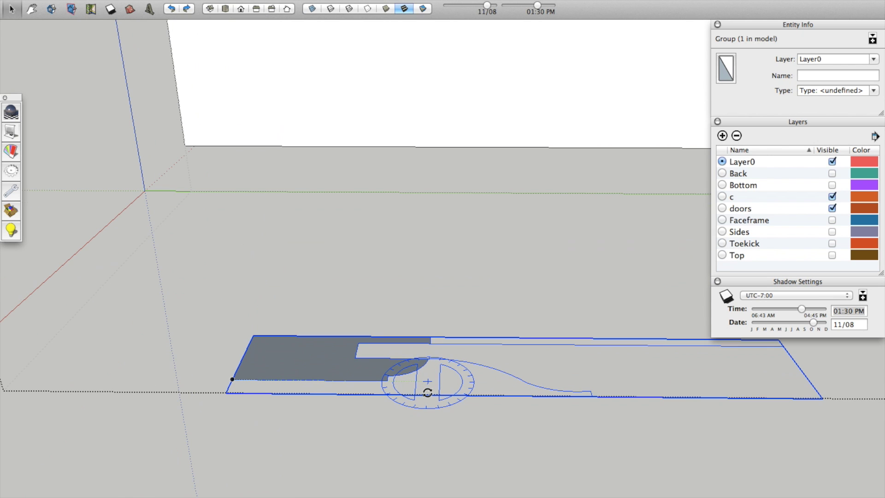
Move the profile group by its outer back corner onto the left edge of the door's front face
{"action": "key", "text": "m"}
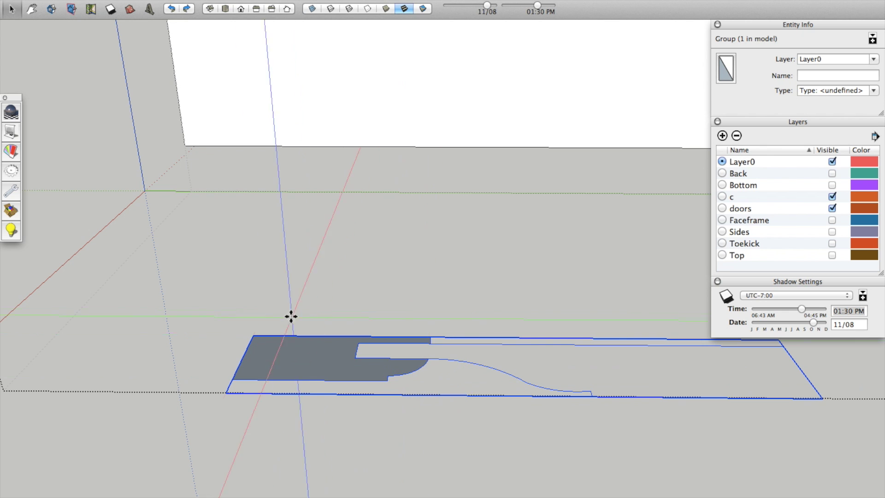
{"action": "left_click", "coordinate": [253, 336]}
{"action": "scroll", "coordinate": [283, 381], "scroll_direction": "down", "scroll_amount": 5}
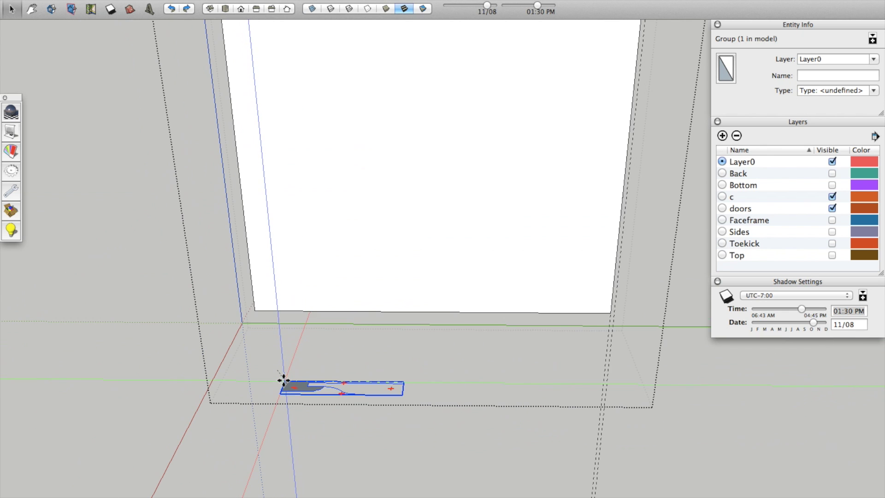
{"action": "scroll", "coordinate": [251, 267], "scroll_direction": "up", "scroll_amount": 4}
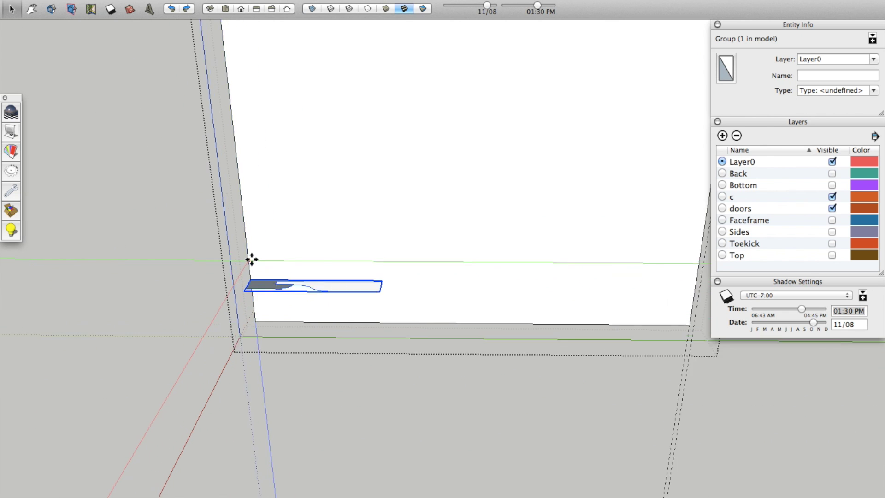
{"action": "left_click", "coordinate": [300, 313]}
Explode the profile group inside the door group, and close the door group
{"action": "key", "text": "super+shift+slash"}
{"action": "type", "text": "explode"}
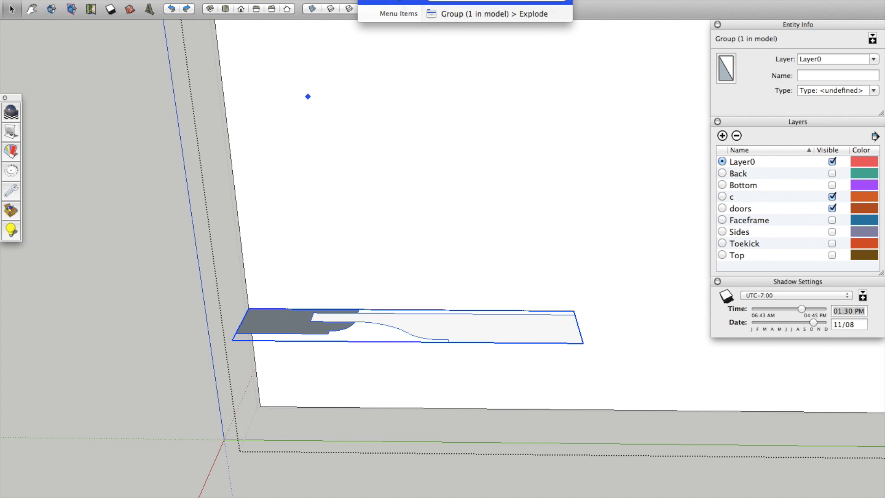
{"action": "mouse_move", "coordinate": [442, 14]}
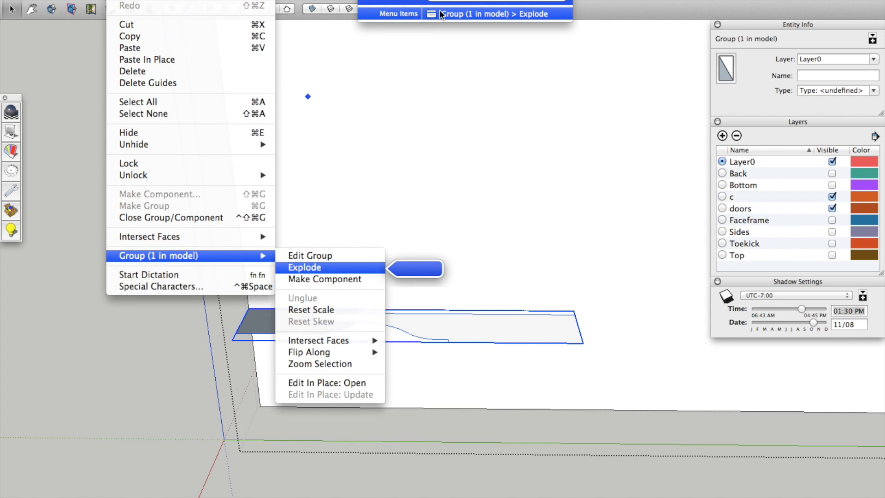
{"action": "left_click", "coordinate": [392, 317]}
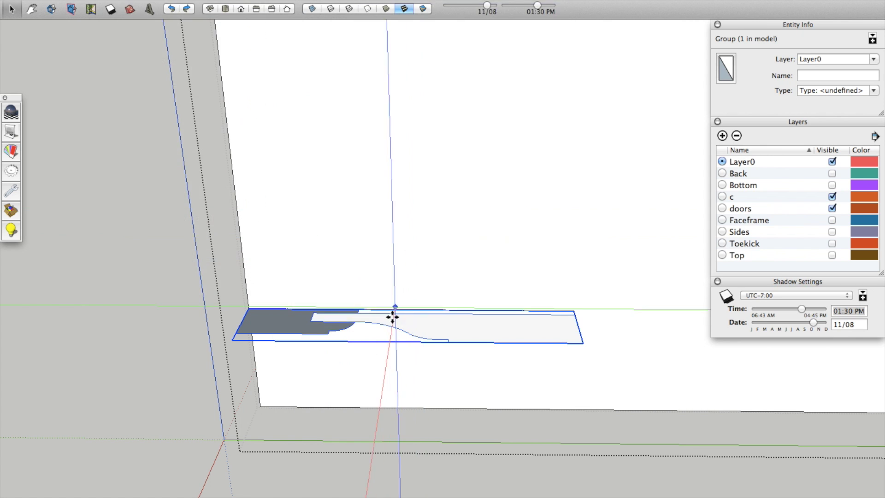
{"action": "right_click", "coordinate": [392, 317]}
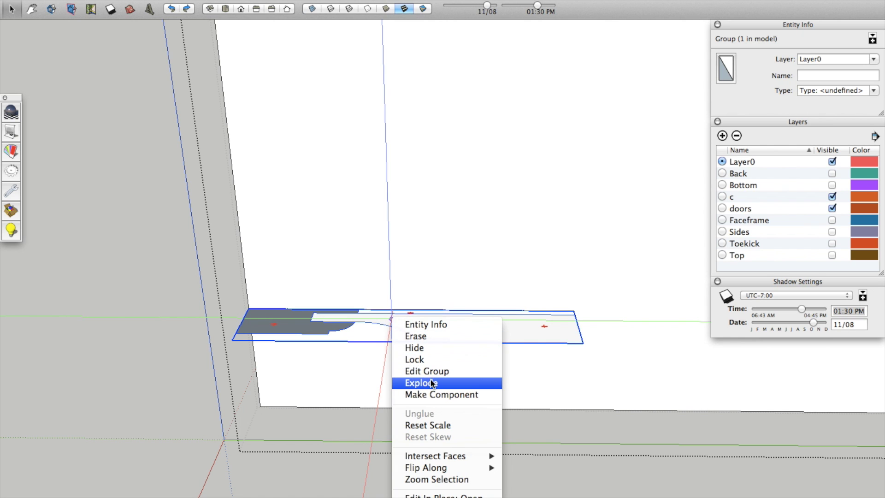
{"action": "left_click", "coordinate": [337, 382]}
{"action": "scroll", "coordinate": [326, 372], "scroll_direction": "down", "scroll_amount": 3}
{"action": "key", "text": "space"}
{"action": "left_click", "coordinate": [230, 409]}
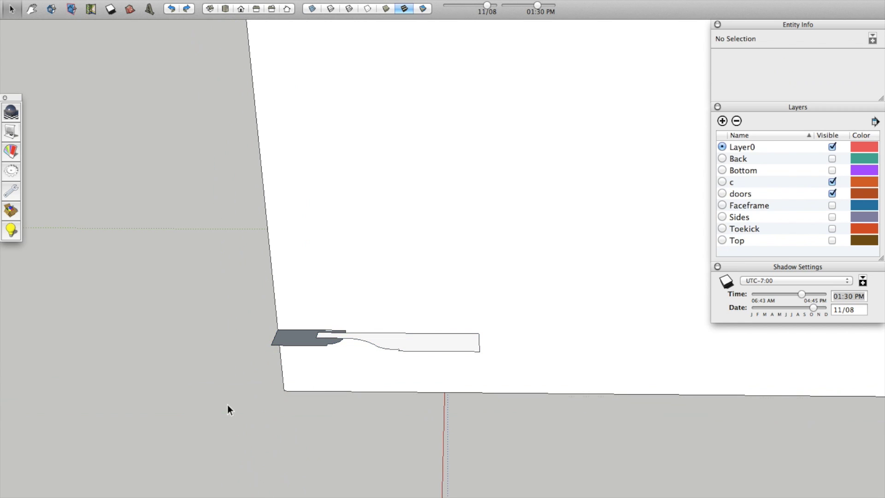
Reopen the door group to check its front face selection, and undo the profile group's explosion
{"action": "scroll", "coordinate": [272, 397], "scroll_direction": "down", "scroll_amount": 3}
{"action": "scroll", "coordinate": [319, 372], "scroll_direction": "down", "scroll_amount": 3}
{"action": "left_click", "coordinate": [363, 308]}
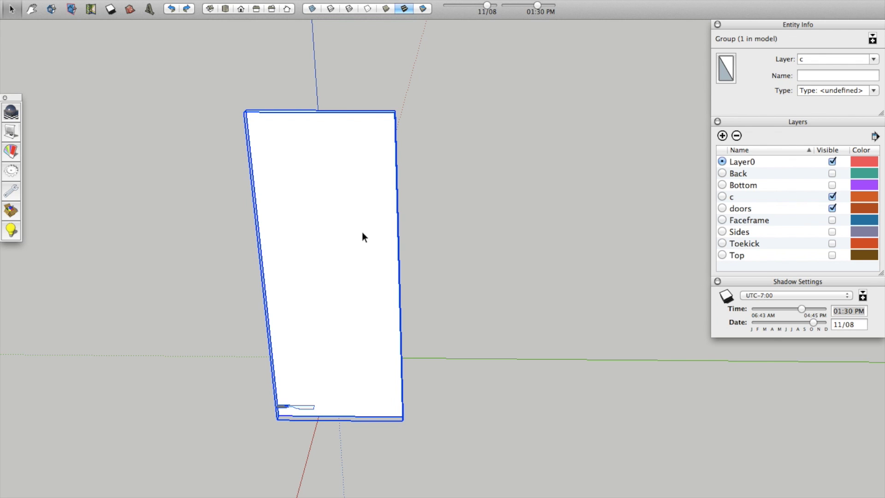
{"action": "double_click", "coordinate": [297, 228]}
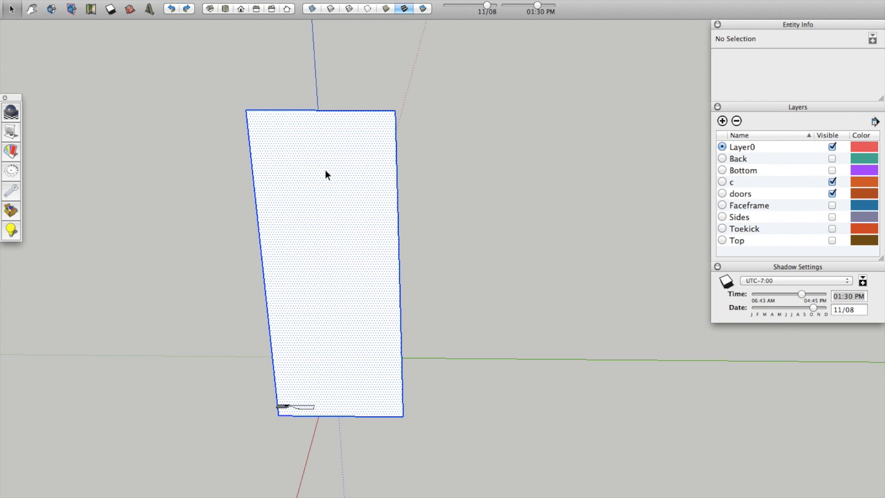
{"action": "key", "text": "Escape"}
{"action": "left_click", "coordinate": [305, 331]}
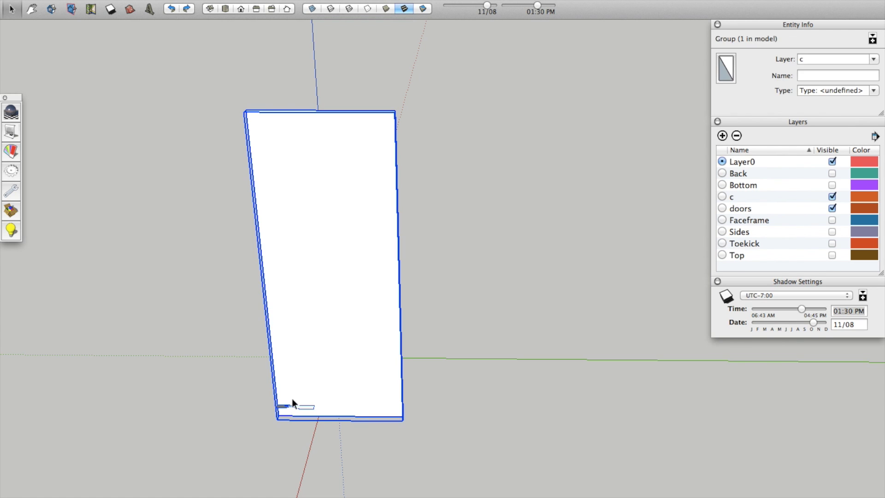
{"action": "scroll", "coordinate": [295, 410], "scroll_direction": "up", "scroll_amount": 5}
{"action": "double_click", "coordinate": [342, 423]}
{"action": "left_click", "coordinate": [317, 454]}
{"action": "scroll", "coordinate": [315, 455], "scroll_direction": "up", "scroll_amount": 2}
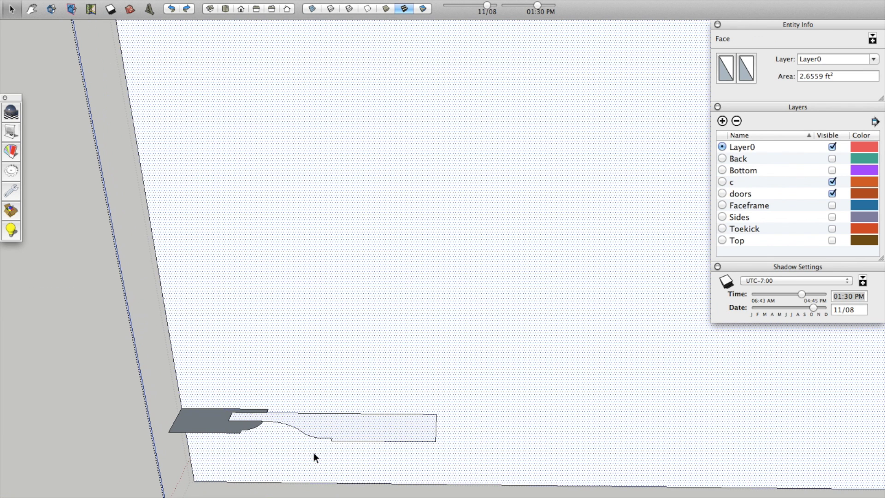
{"action": "key", "text": "Escape"}
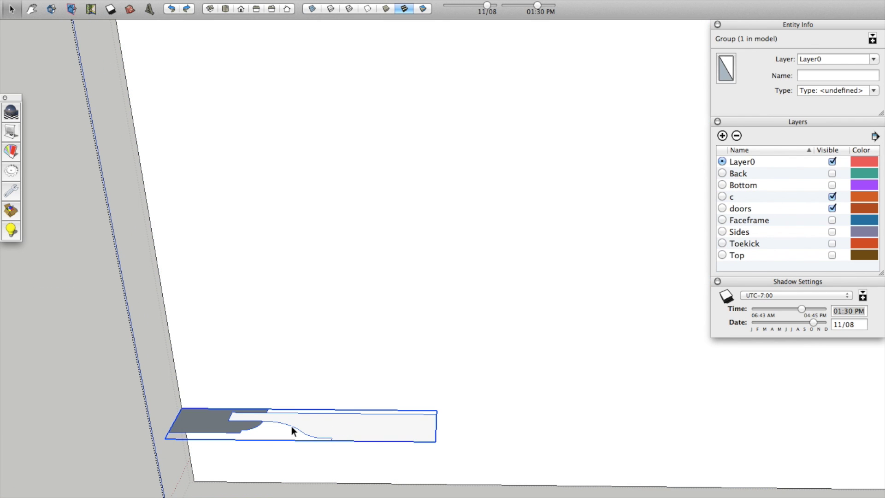
Move the profile group higher along the door's left edge and explode it into loose geometry
{"action": "key", "text": "m"}
{"action": "scroll", "coordinate": [182, 409], "scroll_direction": "down", "scroll_amount": 5}
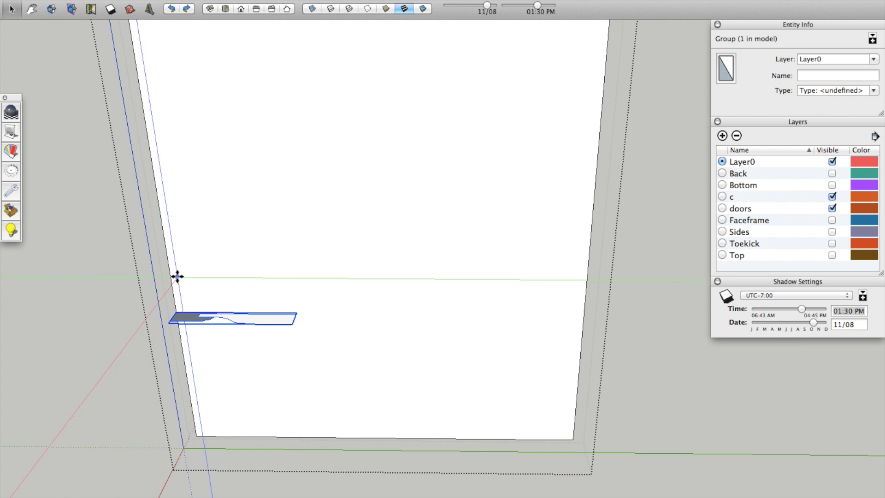
{"action": "scroll", "coordinate": [179, 277], "scroll_direction": "up", "scroll_amount": 4}
{"action": "key", "text": "x"}
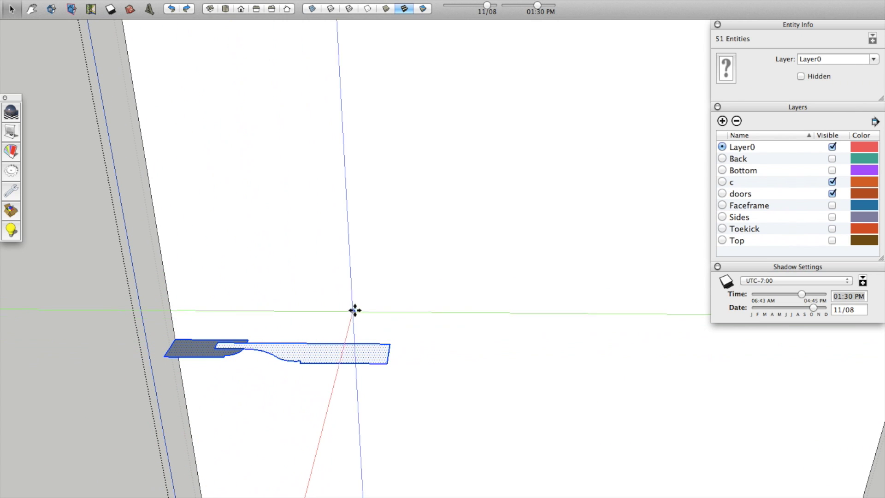
{"action": "key", "text": "space"}
{"action": "scroll", "coordinate": [230, 350], "scroll_direction": "up", "scroll_amount": 3}
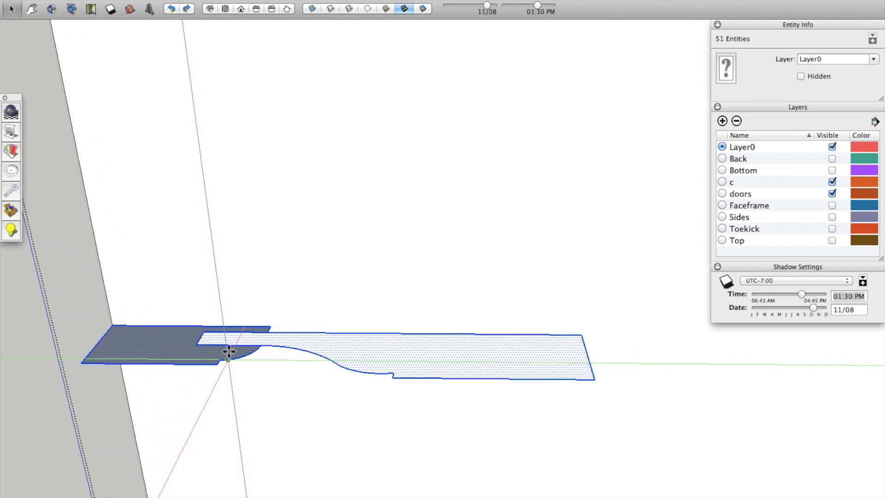
Select only the door's front face with its bounding edges as the path for the profile
{"action": "double_click", "coordinate": [182, 339]}
{"action": "left_click", "coordinate": [200, 314], "text": "shift"}
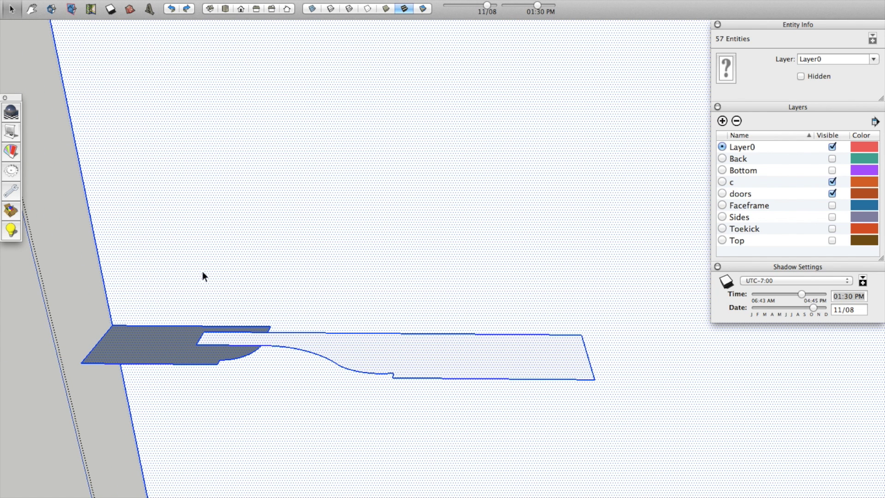
{"action": "scroll", "coordinate": [304, 317], "scroll_direction": "down", "scroll_amount": 3}
{"action": "double_click", "coordinate": [312, 202]}
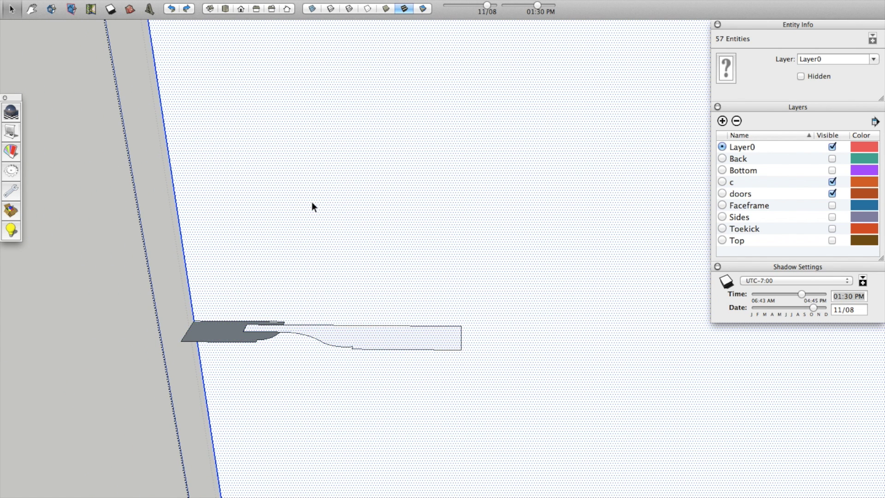
{"action": "scroll", "coordinate": [294, 220], "scroll_direction": "down", "scroll_amount": 5}
{"action": "scroll", "coordinate": [314, 328], "scroll_direction": "down", "scroll_amount": 3}
{"action": "scroll", "coordinate": [314, 328], "scroll_direction": "down", "scroll_amount": 2}
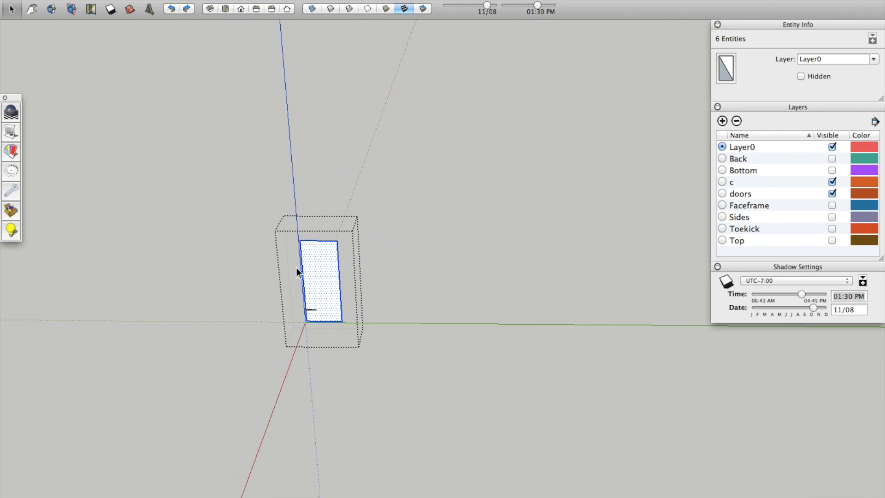
{"action": "scroll", "coordinate": [313, 312], "scroll_direction": "up", "scroll_amount": 8}
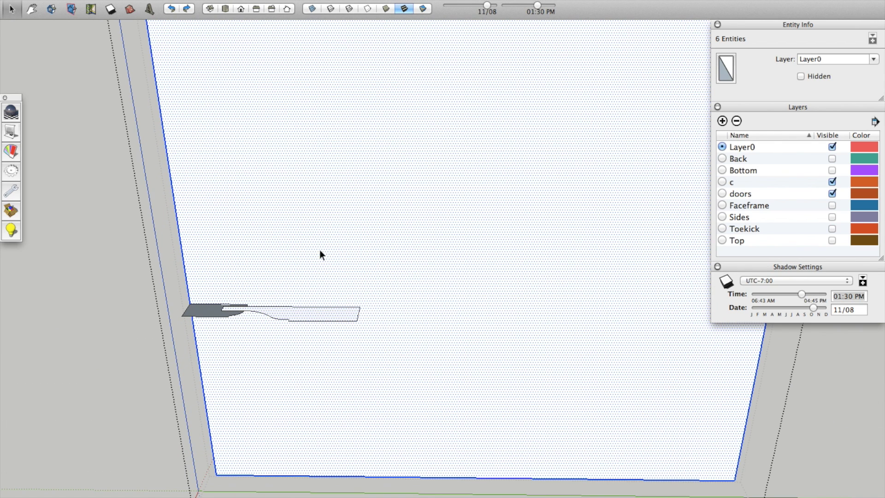
Sweep the dark rail profile around the door's front face perimeter with Follow Me to form the frame
{"action": "left_click", "coordinate": [371, 0]}
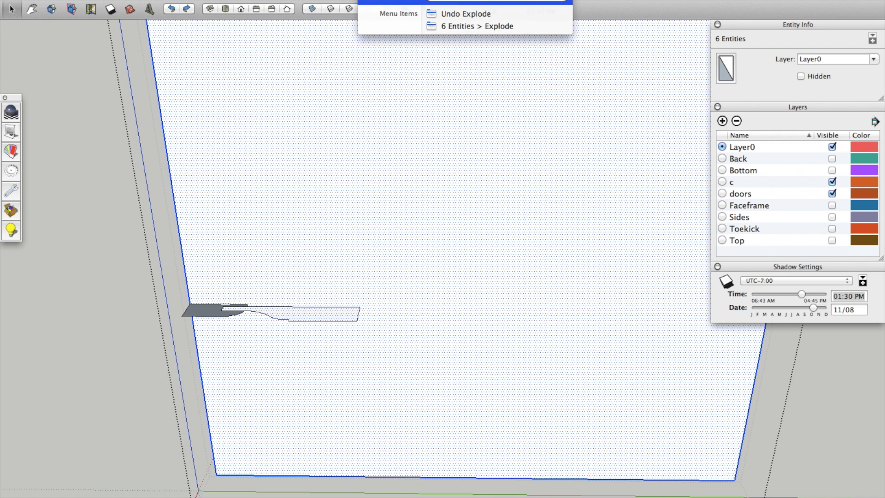
{"action": "type", "text": "fol"}
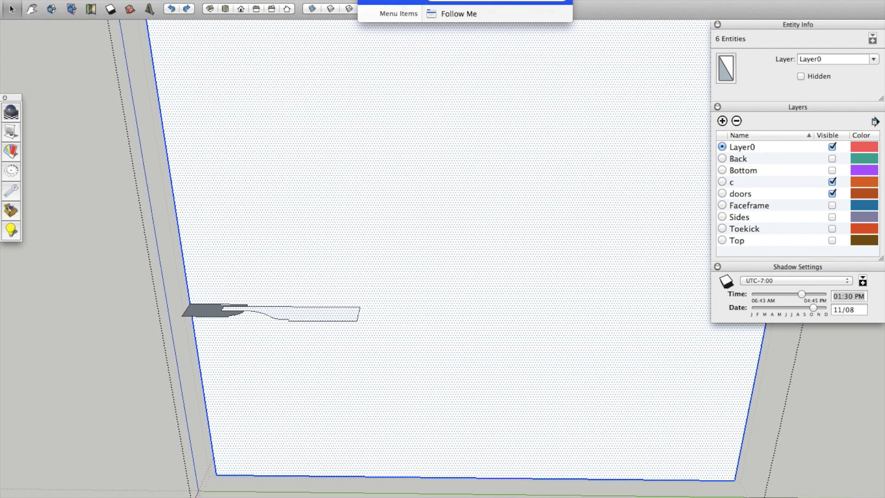
{"action": "mouse_move", "coordinate": [432, 18]}
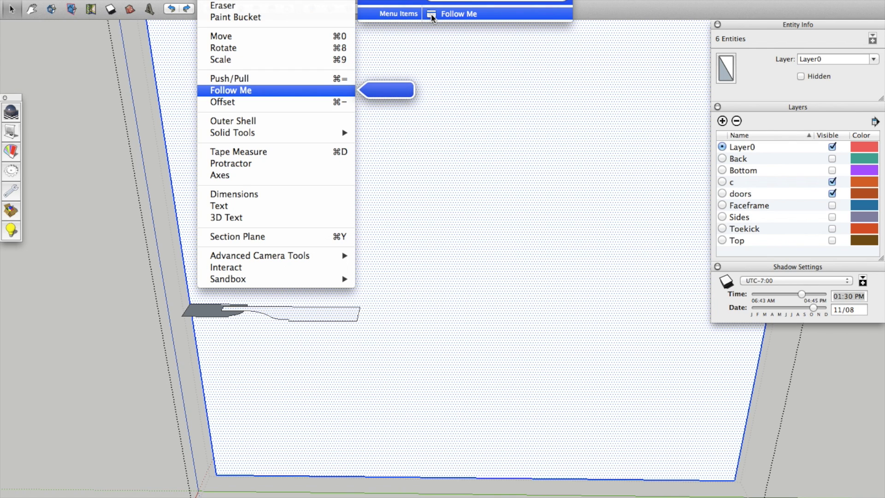
{"action": "left_click", "coordinate": [432, 235]}
{"action": "scroll", "coordinate": [164, 304], "scroll_direction": "up", "scroll_amount": 5}
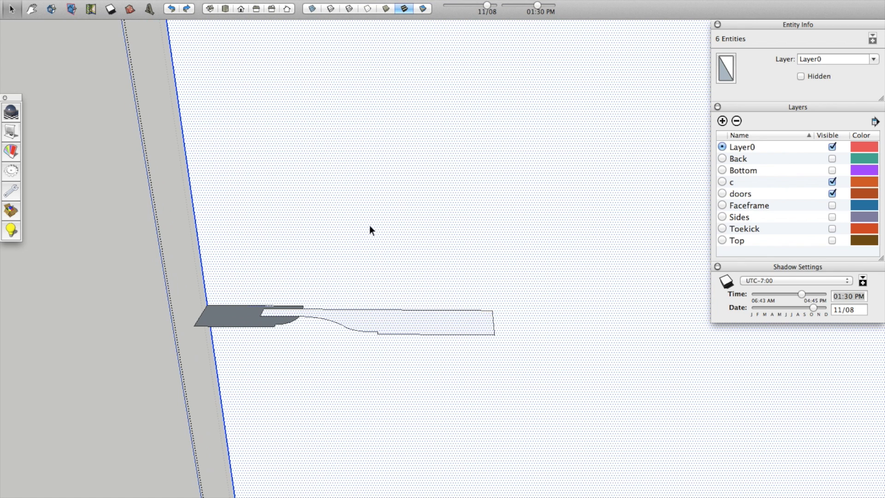
{"action": "scroll", "coordinate": [271, 271], "scroll_direction": "down", "scroll_amount": 5}
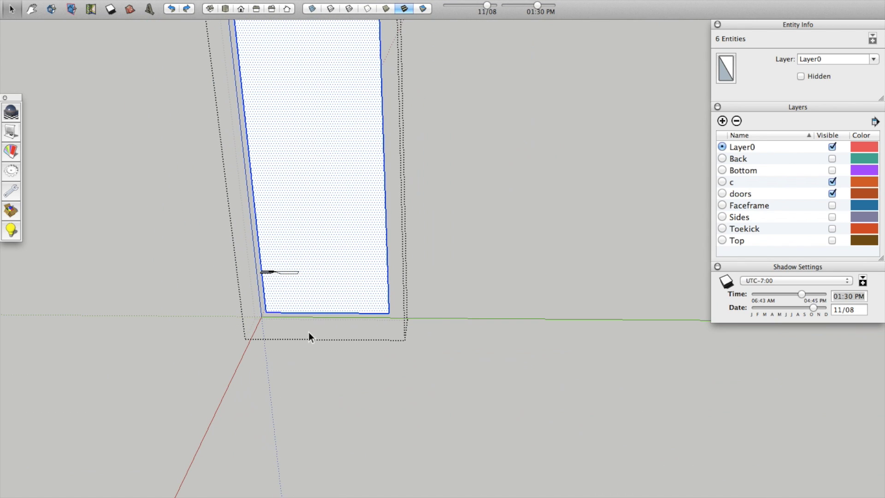
{"action": "scroll", "coordinate": [257, 271], "scroll_direction": "up", "scroll_amount": 5}
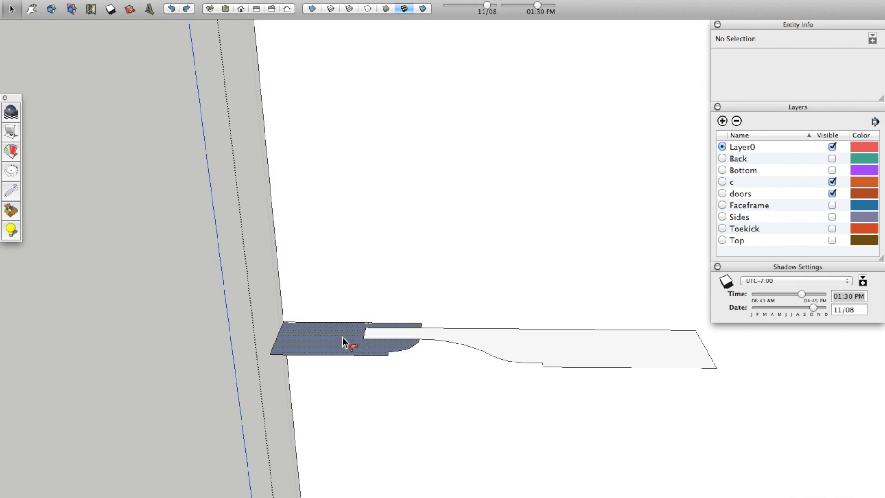
{"action": "left_click", "coordinate": [342, 342]}
{"action": "left_click", "coordinate": [343, 350]}
{"action": "scroll", "coordinate": [295, 323], "scroll_direction": "down", "scroll_amount": 5}
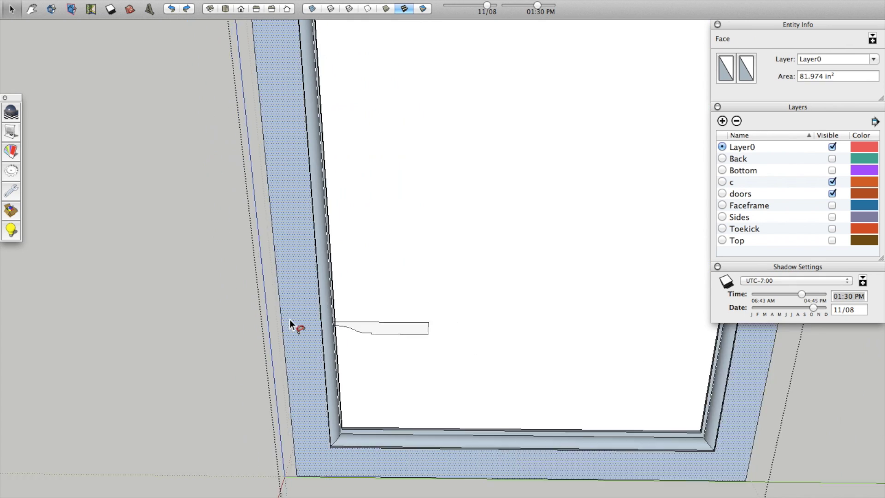
{"action": "scroll", "coordinate": [312, 369], "scroll_direction": "up", "scroll_amount": 5}
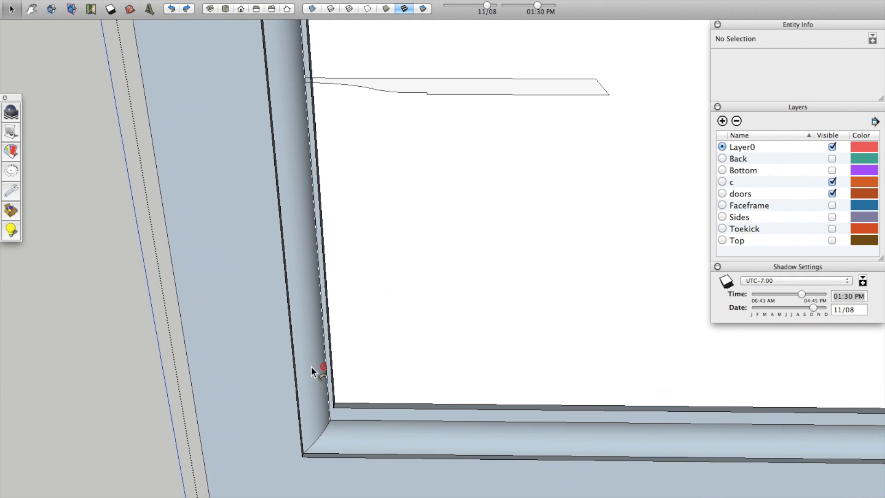
{"action": "mouse_move", "coordinate": [369, 369]}
{"action": "middle_mouse_down"}
{"action": "mouse_move", "coordinate": [236, 281]}
{"action": "mouse_move", "coordinate": [271, 276]}
{"action": "mouse_move", "coordinate": [313, 247]}
{"action": "mouse_move", "coordinate": [283, 253]}
{"action": "middle_mouse_up"}
{"action": "key", "text": "l"}
{"action": "left_click", "coordinate": [250, 404]}
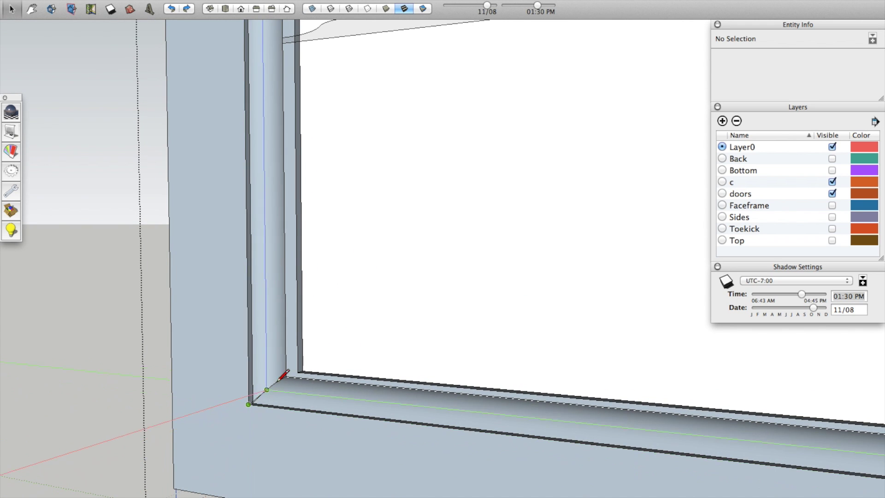
{"action": "middle_click_drag", "start_coordinate": [250, 404], "coordinate": [277, 378]}
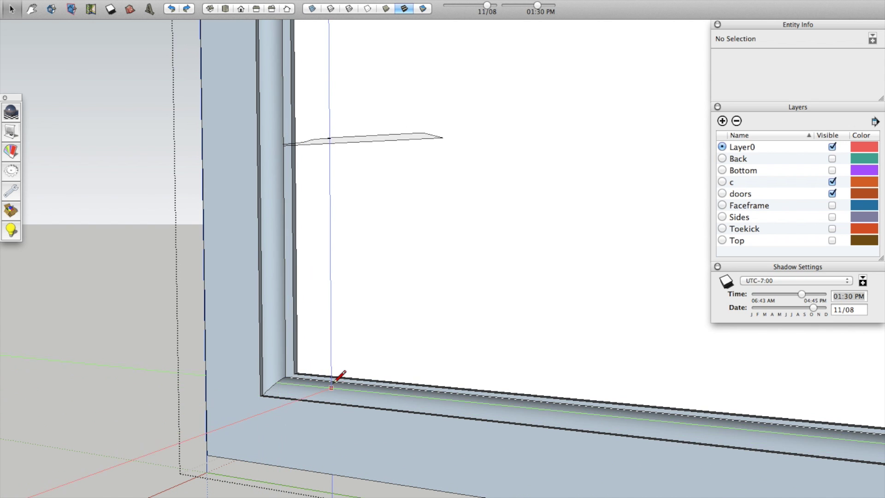
{"action": "scroll", "coordinate": [336, 364], "scroll_direction": "down", "scroll_amount": 3}
{"action": "mouse_move", "coordinate": [326, 247]}
{"action": "middle_mouse_down"}
{"action": "mouse_move", "coordinate": [378, 376]}
{"action": "mouse_move", "coordinate": [249, 308]}
{"action": "middle_mouse_up"}
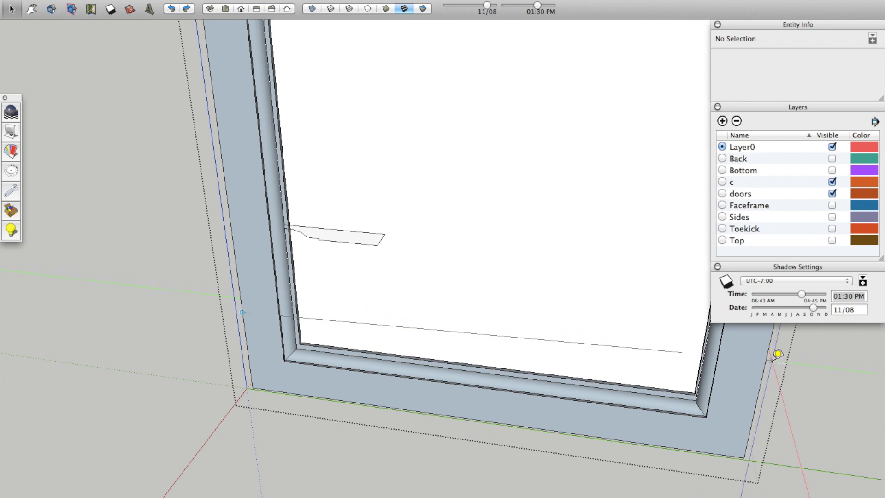
Sweep the light panel profile around the perimeter of the face inside the frame with Follow Me to form the raised panel
{"action": "scroll", "coordinate": [271, 283], "scroll_direction": "up", "scroll_amount": 5}
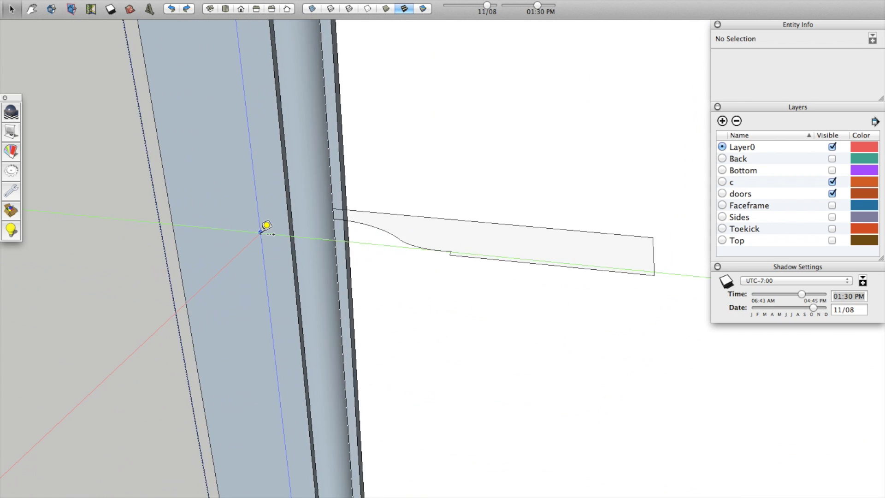
{"action": "double_click", "coordinate": [573, 221]}
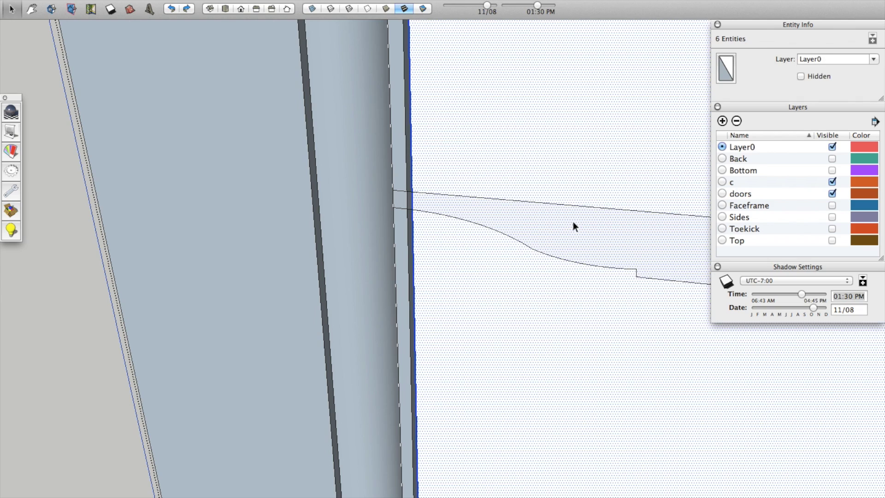
{"action": "middle_click_drag", "start_coordinate": [605, 238], "coordinate": [600, 240]}
{"action": "left_click", "coordinate": [600, 240]}
{"action": "scroll", "coordinate": [409, 224], "scroll_direction": "down", "scroll_amount": 5}
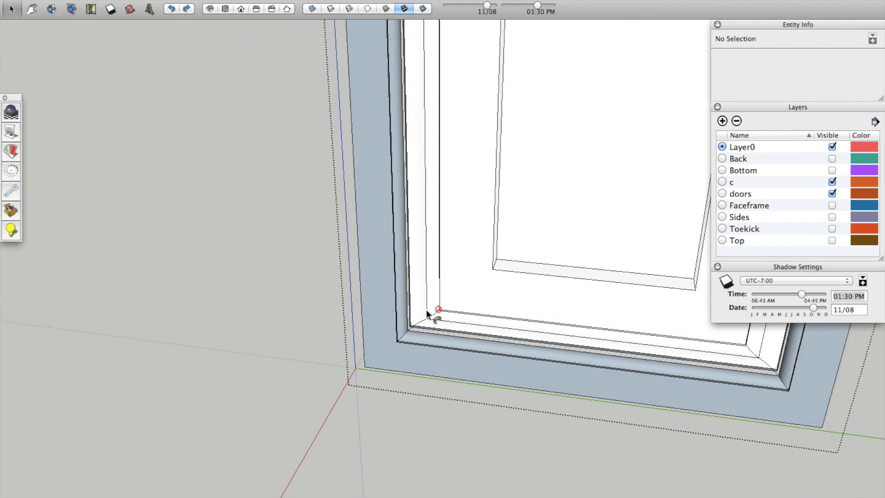
Draw a rectangle between opposite front corners of the raised panel's central opening to close it with a face
{"action": "left_click", "coordinate": [481, 302]}
{"action": "scroll", "coordinate": [386, 240], "scroll_direction": "up", "scroll_amount": 3}
{"action": "middle_click_drag", "start_coordinate": [386, 240], "coordinate": [210, 223]}
{"action": "scroll", "coordinate": [471, 289], "scroll_direction": "down", "scroll_amount": 3}
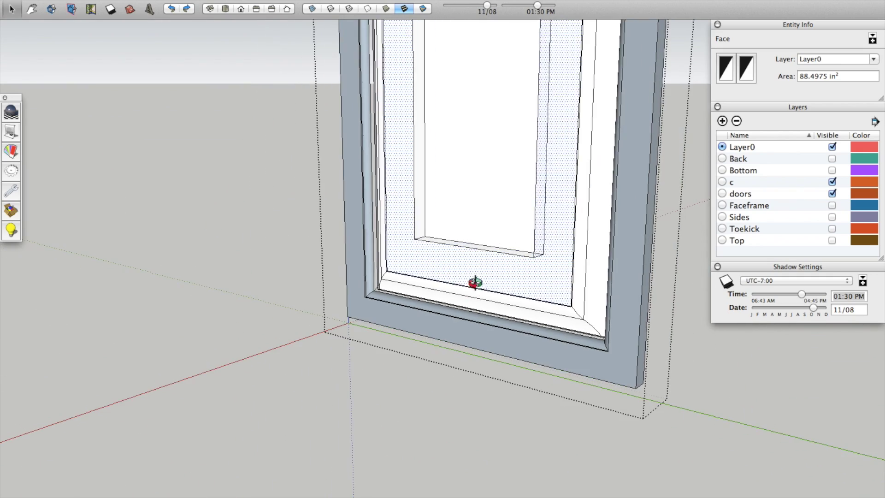
{"action": "scroll", "coordinate": [465, 266], "scroll_direction": "up", "scroll_amount": 5}
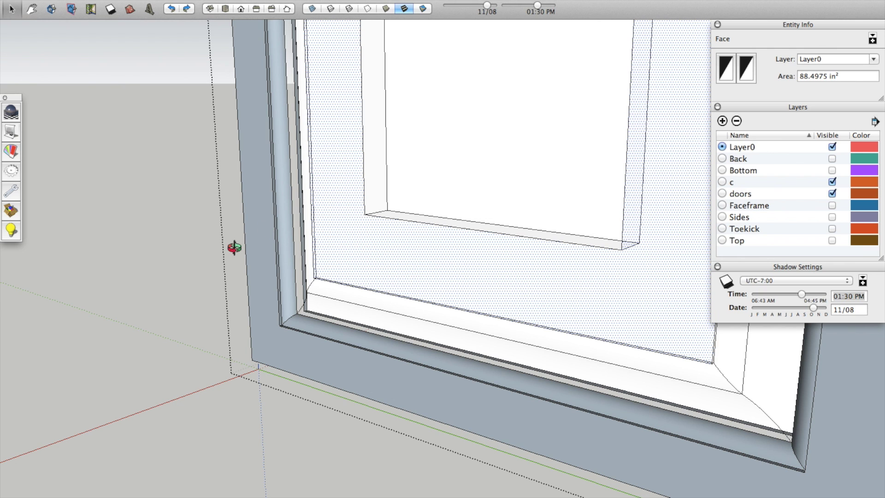
{"action": "scroll", "coordinate": [355, 381], "scroll_direction": "down", "scroll_amount": 5}
{"action": "middle_click_drag", "start_coordinate": [394, 409], "coordinate": [452, 405]}
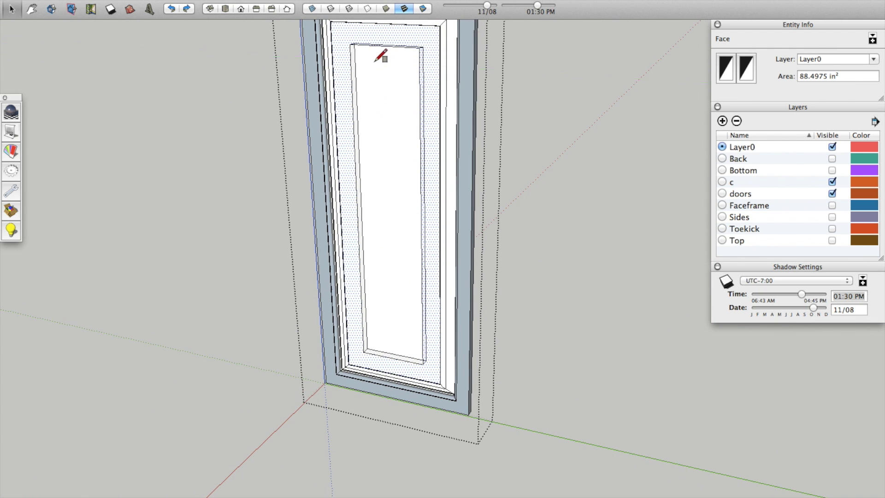
{"action": "left_click", "coordinate": [350, 44]}
{"action": "scroll", "coordinate": [350, 44], "scroll_direction": "up", "scroll_amount": 3}
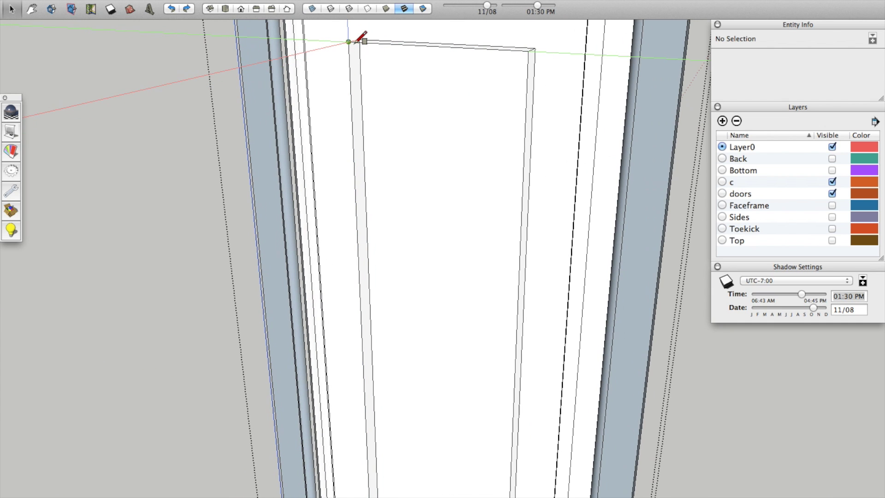
{"action": "scroll", "coordinate": [496, 85], "scroll_direction": "down", "scroll_amount": 3}
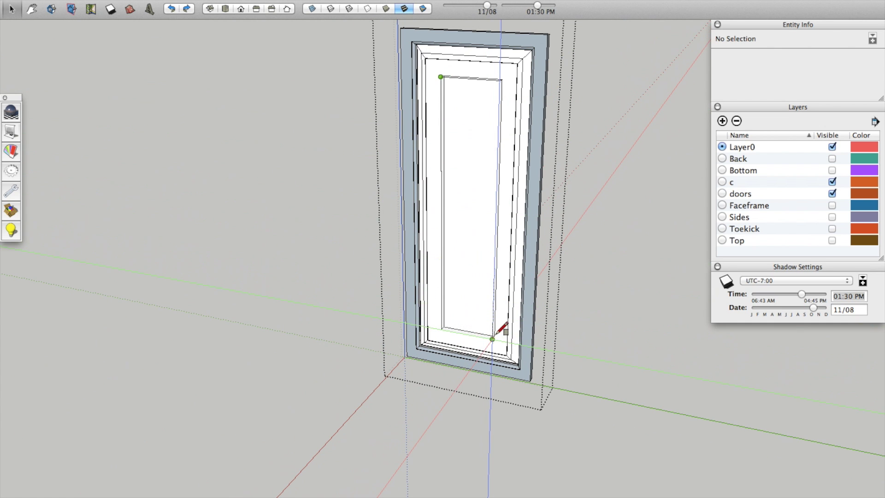
{"action": "scroll", "coordinate": [492, 339], "scroll_direction": "up", "scroll_amount": 5}
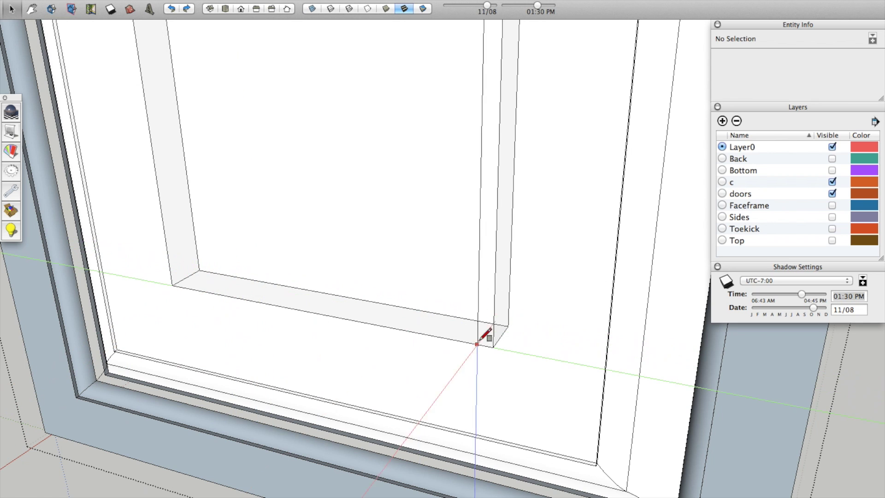
{"action": "left_click", "coordinate": [493, 346]}
Check the closed panel opening from below and select all the geometry inside the door group
{"action": "mouse_move", "coordinate": [524, 332]}
{"action": "middle_mouse_down"}
{"action": "mouse_move", "coordinate": [587, 218]}
{"action": "mouse_move", "coordinate": [525, 180]}
{"action": "mouse_move", "coordinate": [607, 180]}
{"action": "middle_mouse_up"}
{"action": "left_click", "coordinate": [458, 237]}
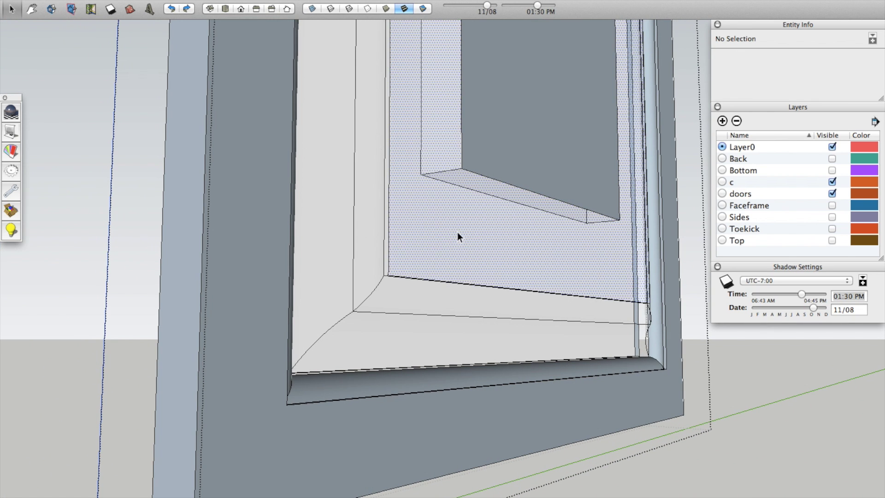
{"action": "scroll", "coordinate": [537, 203], "scroll_direction": "up", "scroll_amount": 3}
{"action": "middle_click_drag", "start_coordinate": [537, 203], "coordinate": [361, 329]}
{"action": "scroll", "coordinate": [360, 329], "scroll_direction": "down", "scroll_amount": 5}
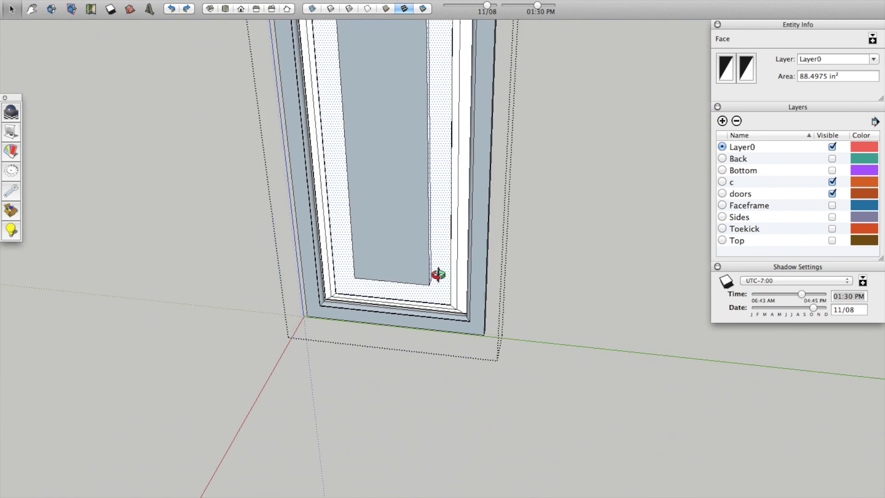
{"action": "key", "text": "super+a"}
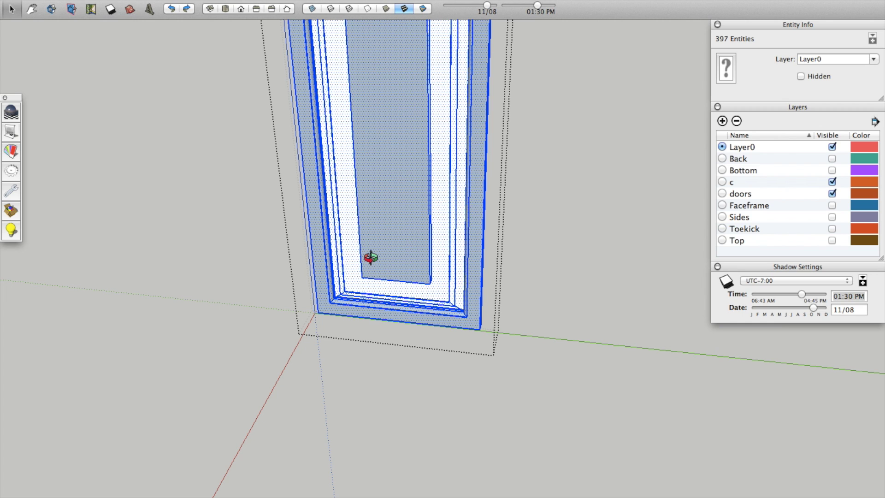
{"action": "scroll", "coordinate": [367, 253], "scroll_direction": "down", "scroll_amount": 5}
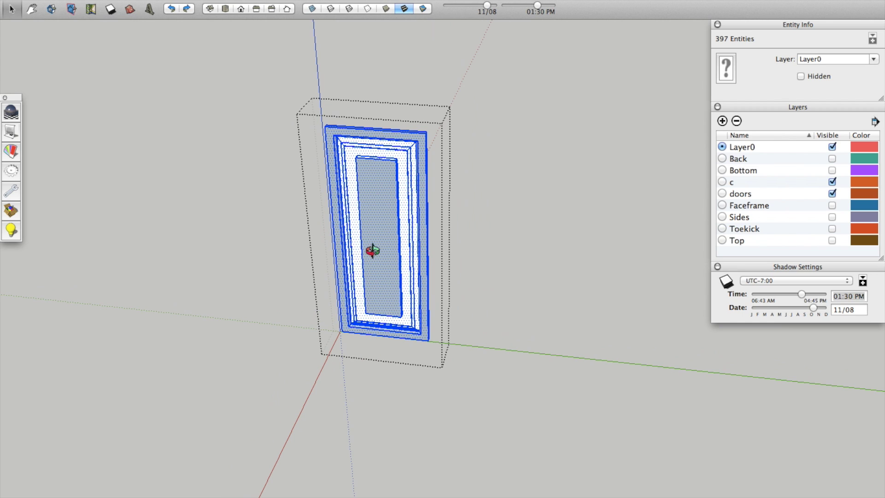
{"action": "left_click", "coordinate": [120, 0]}
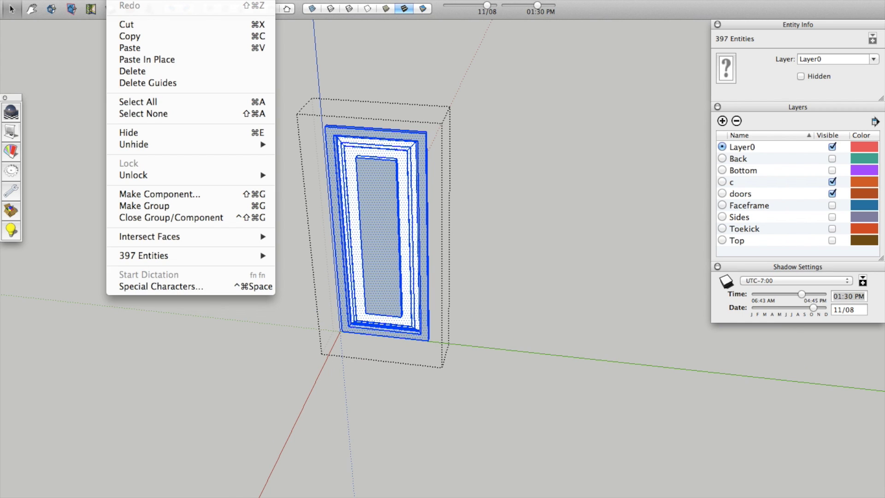
{"action": "key", "text": "Escape"}
{"action": "scroll", "coordinate": [391, 196], "scroll_direction": "up", "scroll_amount": 5}
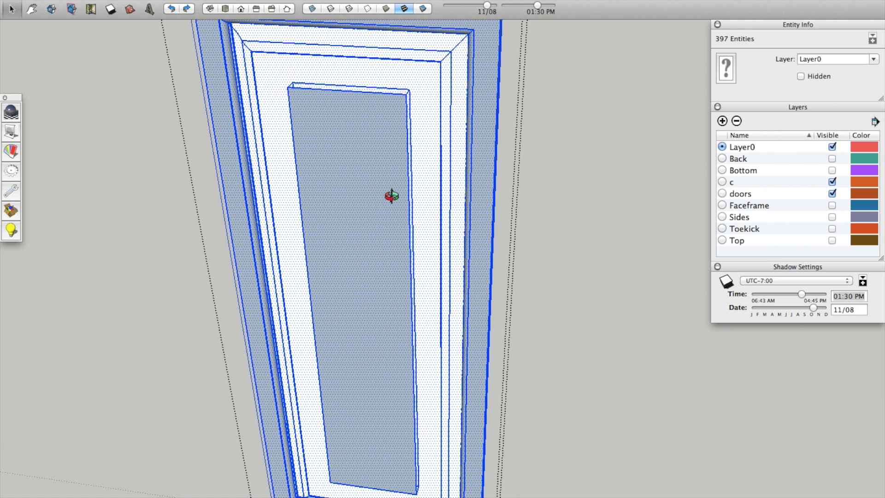
Start the Paint Bucket and place its Colors window beside the door
{"action": "key", "text": "b"}
{"action": "left_click", "coordinate": [372, 0]}
{"action": "type", "text": "cr"}
{"action": "key", "text": "BackSpace"}
{"action": "type", "text": "o"}
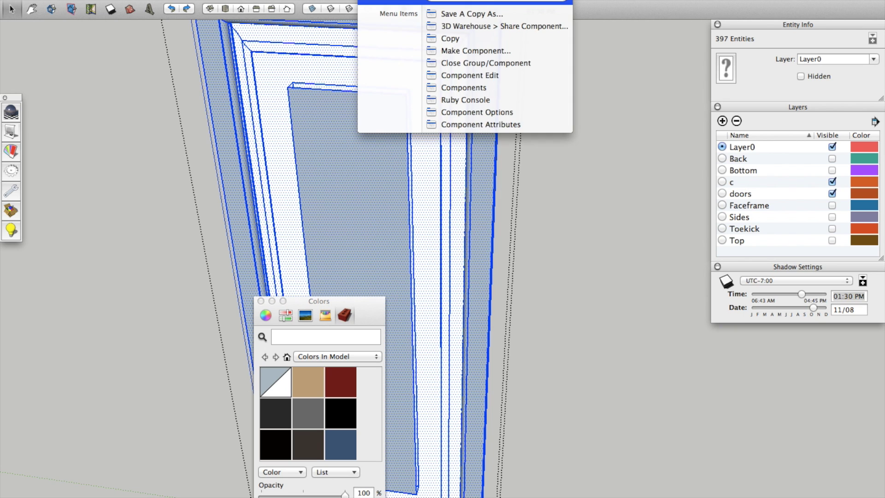
{"action": "key", "text": "Down"}
{"action": "key", "text": "Down"}
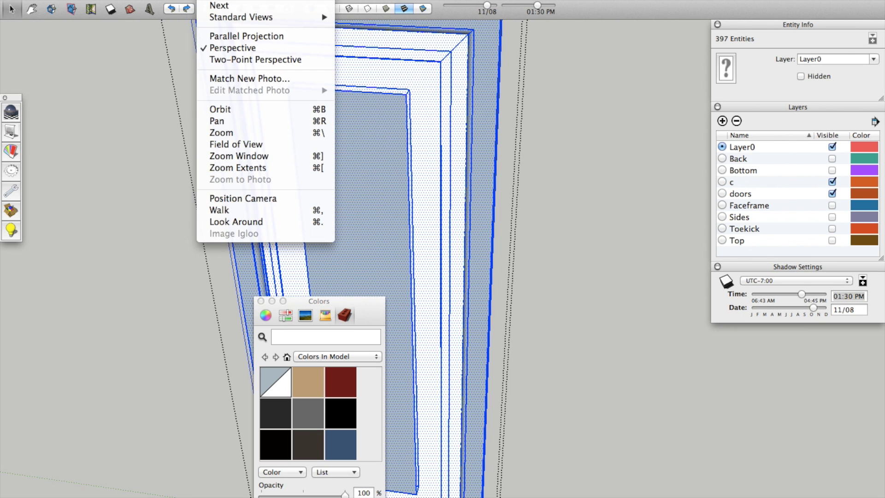
{"action": "left_click", "coordinate": [122, 191]}
{"action": "left_click_drag", "start_coordinate": [338, 299], "coordinate": [637, 140]}
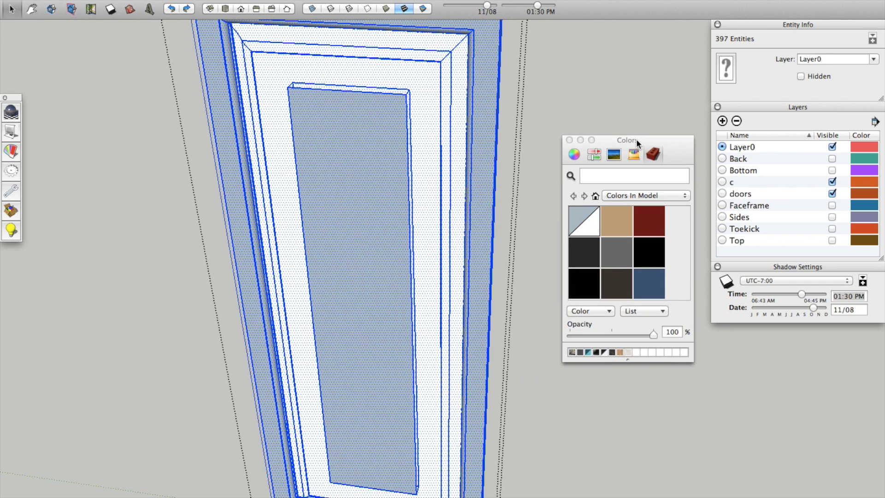
Paint the selected door geometry with the first brick material of the Brick and Cladding collection
{"action": "left_click", "coordinate": [660, 195]}
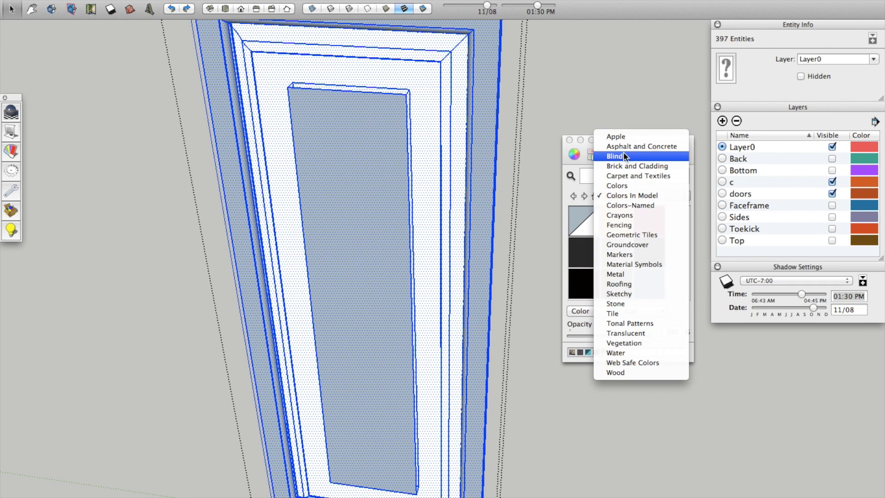
{"action": "left_click", "coordinate": [623, 164]}
{"action": "left_click", "coordinate": [584, 220]}
{"action": "left_click", "coordinate": [383, 173]}
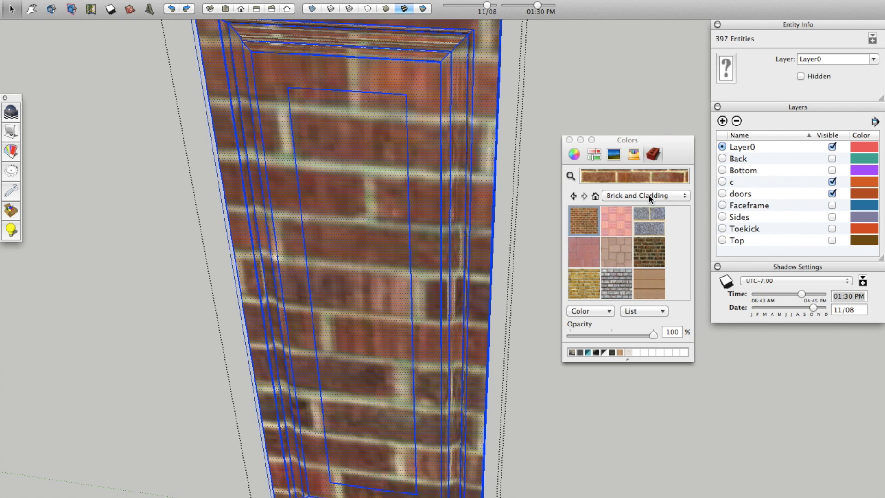
Paint all the selected door geometry with the Snow crayon color
{"action": "left_click", "coordinate": [637, 154]}
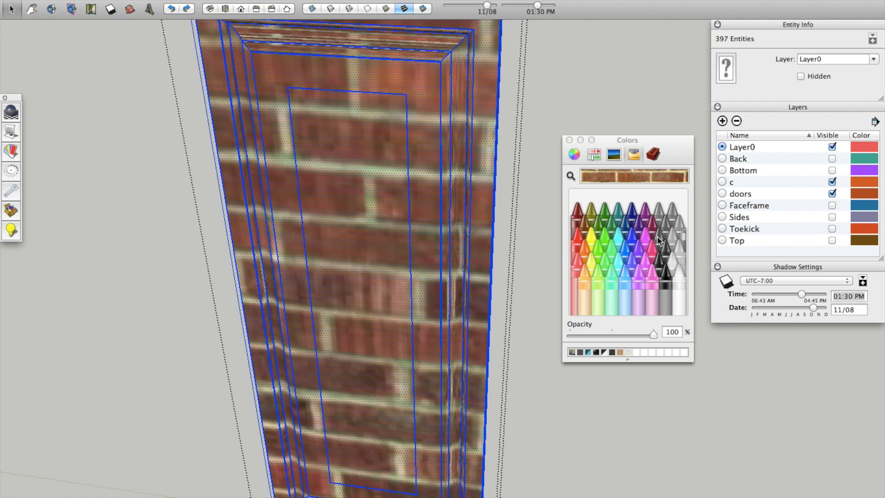
{"action": "left_click", "coordinate": [680, 276]}
{"action": "left_click", "coordinate": [346, 146]}
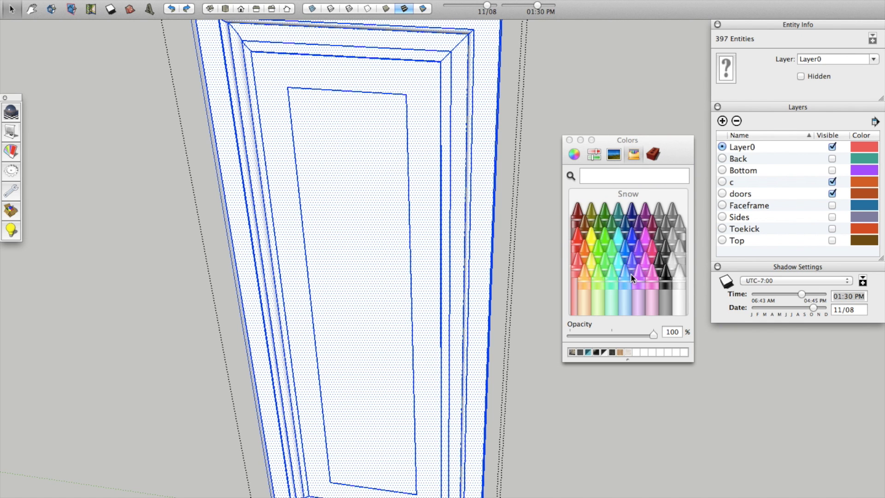
Try the Lead crayon color and a lighter grey on the selected door geometry, and return it to Snow
{"action": "left_click", "coordinate": [661, 270]}
{"action": "left_click", "coordinate": [446, 208]}
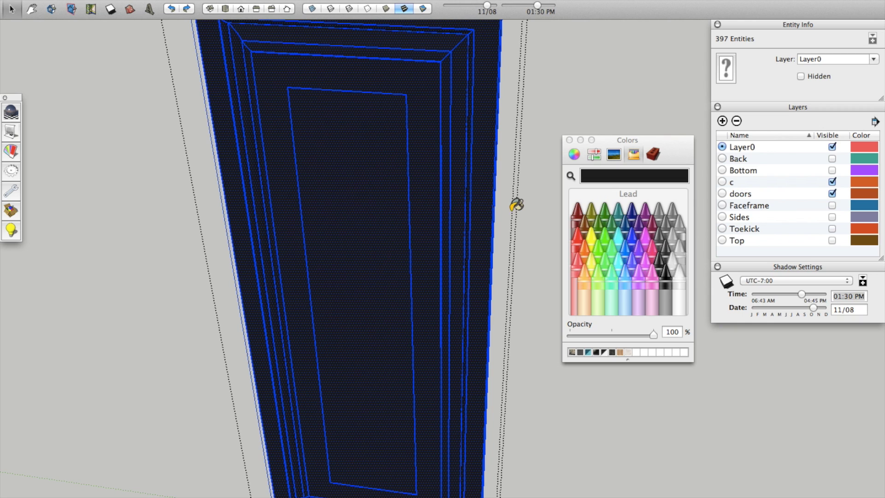
{"action": "left_click", "coordinate": [674, 237]}
{"action": "left_click", "coordinate": [380, 201]}
{"action": "left_click", "coordinate": [678, 283]}
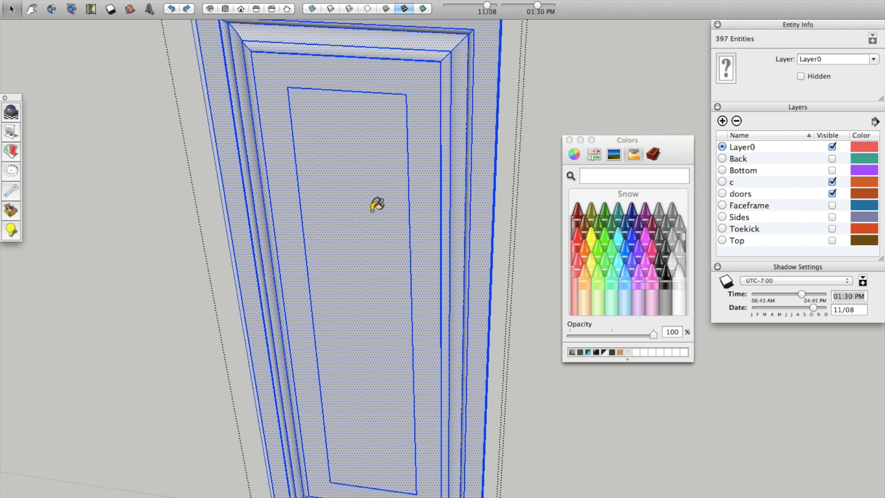
{"action": "left_click", "coordinate": [347, 179]}
Close the door group and examine the painted door's molding, top edge and back from several sides
{"action": "scroll", "coordinate": [517, 277], "scroll_direction": "down", "scroll_amount": 5}
{"action": "key", "text": "space"}
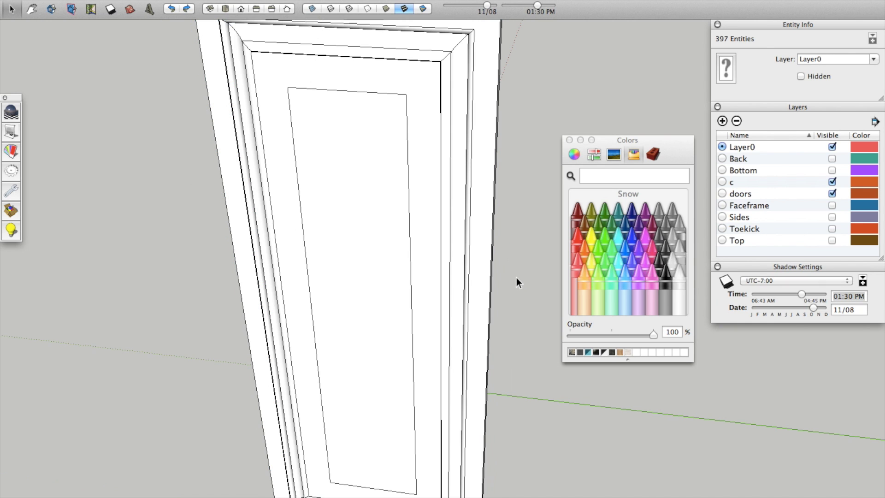
{"action": "left_click", "coordinate": [516, 278]}
{"action": "middle_click_drag", "start_coordinate": [330, 225], "coordinate": [367, 174]}
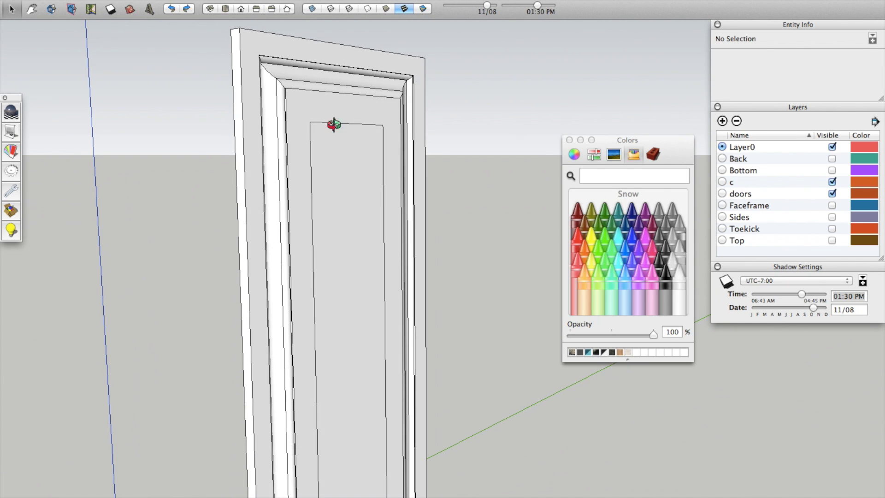
{"action": "scroll", "coordinate": [294, 95], "scroll_direction": "up", "scroll_amount": 5}
{"action": "middle_click_drag", "start_coordinate": [294, 95], "coordinate": [284, 207]}
{"action": "scroll", "coordinate": [283, 207], "scroll_direction": "down", "scroll_amount": 4}
{"action": "middle_click_drag", "start_coordinate": [339, 160], "coordinate": [165, 138]}
{"action": "scroll", "coordinate": [283, 233], "scroll_direction": "down", "scroll_amount": 7}
{"action": "scroll", "coordinate": [332, 172], "scroll_direction": "up", "scroll_amount": 3}
{"action": "middle_click_drag", "start_coordinate": [332, 172], "coordinate": [134, 145]}
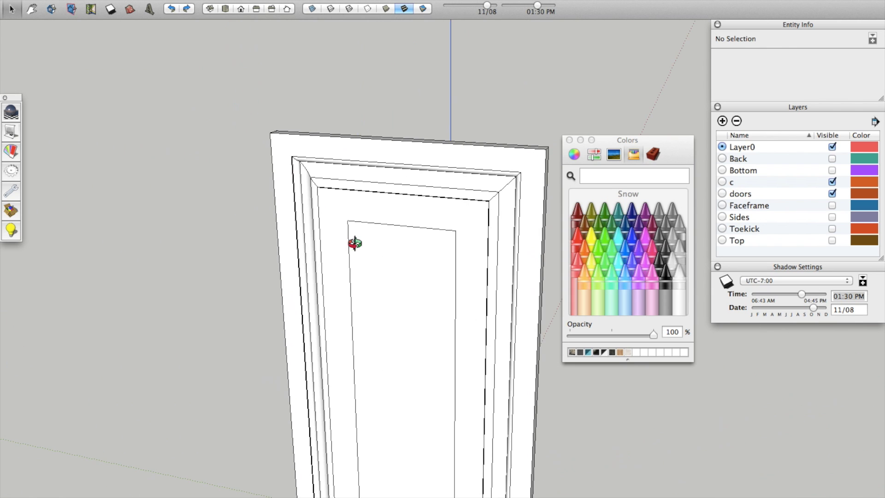
{"action": "middle_click_drag", "start_coordinate": [355, 243], "coordinate": [133, 277]}
{"action": "middle_click_drag", "start_coordinate": [395, 280], "coordinate": [99, 320]}
{"action": "mouse_move", "coordinate": [451, 218]}
{"action": "middle_mouse_down"}
{"action": "mouse_move", "coordinate": [223, 144]}
{"action": "mouse_move", "coordinate": [417, 212]}
{"action": "middle_mouse_up"}
Open the door group and draw a rectangle between opposite outer corners of the door's back to close the frame
{"action": "scroll", "coordinate": [421, 216], "scroll_direction": "up", "scroll_amount": 5}
{"action": "double_click", "coordinate": [444, 226]}
{"action": "left_click", "coordinate": [445, 224]}
{"action": "scroll", "coordinate": [324, 194], "scroll_direction": "down", "scroll_amount": 3}
{"action": "key", "text": "l"}
{"action": "scroll", "coordinate": [328, 150], "scroll_direction": "down", "scroll_amount": 3}
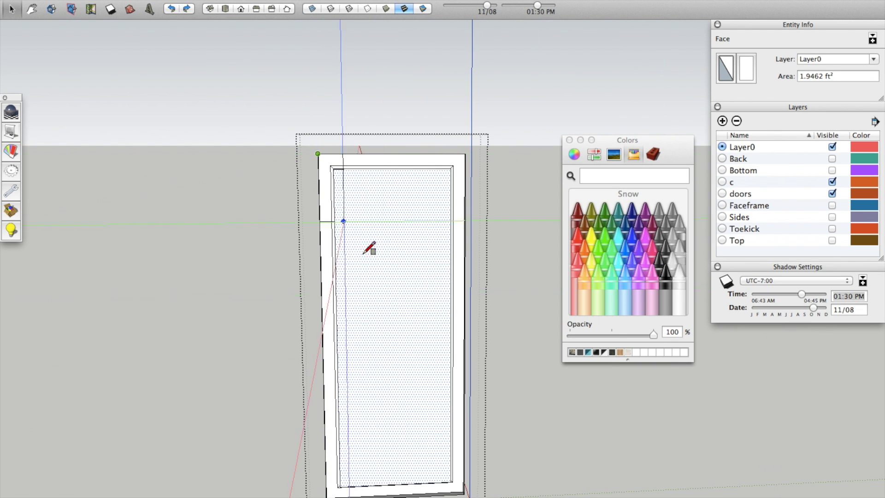
{"action": "left_click", "coordinate": [464, 495]}
Paint the new back face of the door's frame with the Snow color
{"action": "key", "text": "b"}
{"action": "left_click", "coordinate": [388, 399]}
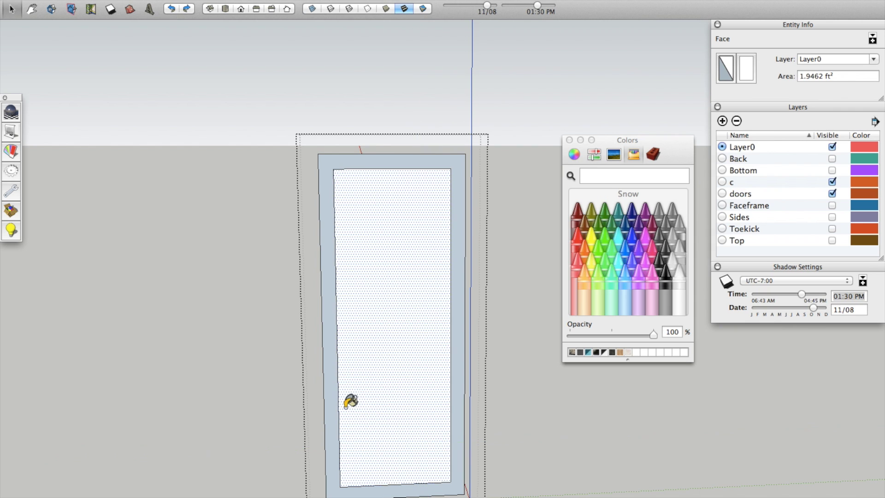
{"action": "left_click", "coordinate": [333, 395]}
Delete the inner rectangle on the door's back and try a Push/Pull inside the exposed opening
{"action": "mouse_move", "coordinate": [367, 394]}
{"action": "middle_mouse_down"}
{"action": "mouse_move", "coordinate": [389, 361]}
{"action": "mouse_move", "coordinate": [394, 223]}
{"action": "middle_mouse_up"}
{"action": "scroll", "coordinate": [394, 223], "scroll_direction": "up", "scroll_amount": 3}
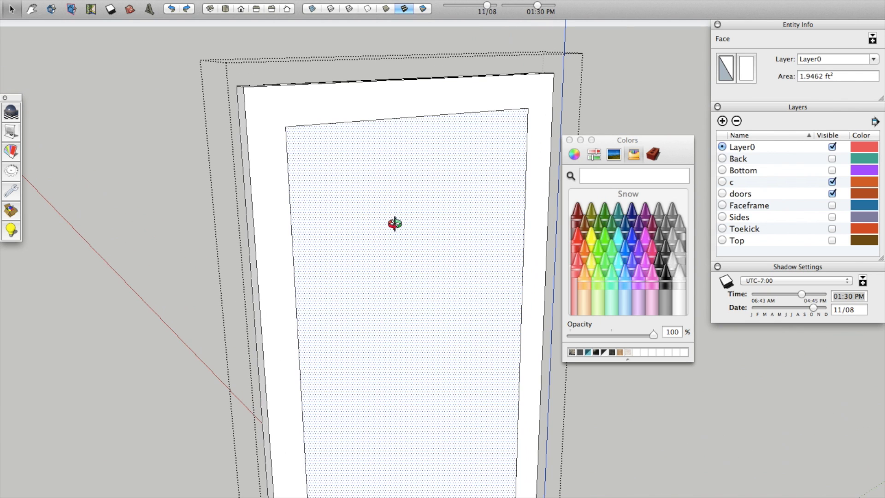
{"action": "key", "text": "p"}
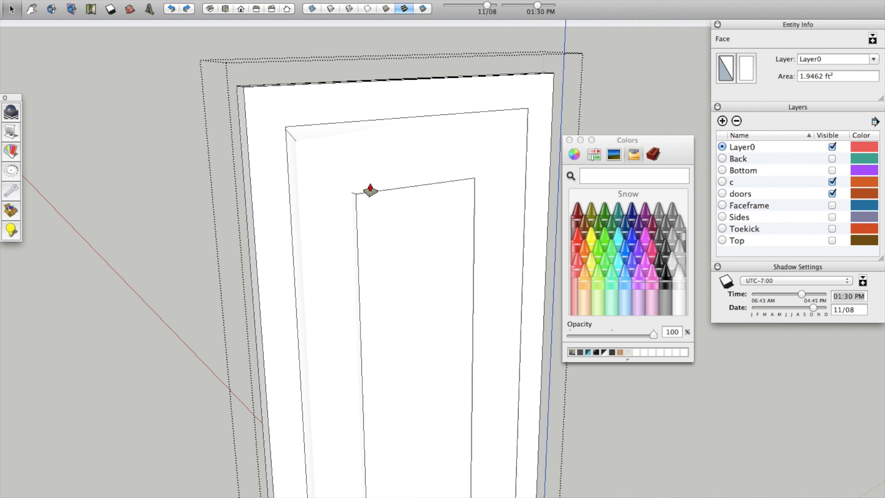
{"action": "middle_click_drag", "start_coordinate": [428, 189], "coordinate": [526, 189]}
{"action": "left_click_drag", "start_coordinate": [512, 193], "coordinate": [517, 192]}
{"action": "middle_click_drag", "start_coordinate": [532, 245], "coordinate": [348, 189]}
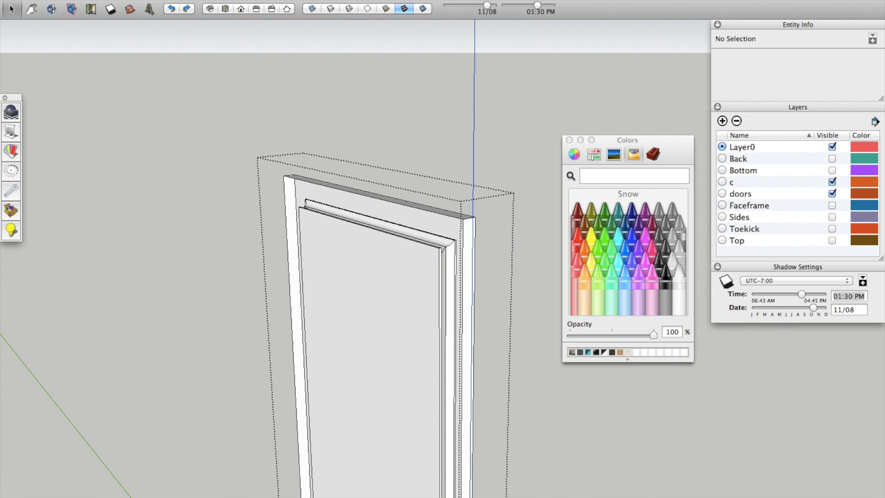
Restore the rectangular face that closes the door's back
{"action": "left_click", "coordinate": [120, 0]}
{"action": "left_click", "coordinate": [133, 5]}
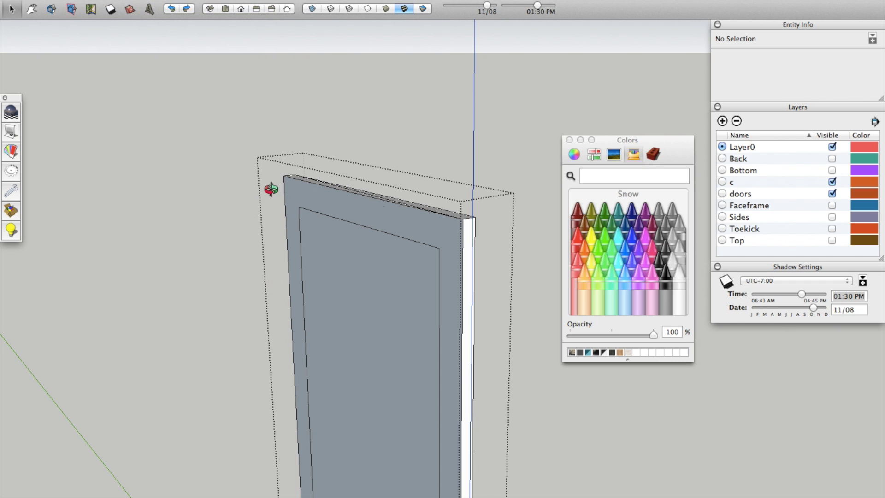
{"action": "middle_click_drag", "start_coordinate": [397, 224], "coordinate": [371, 231]}
{"action": "mouse_move", "coordinate": [425, 234]}
{"action": "middle_mouse_down"}
{"action": "mouse_move", "coordinate": [332, 227]}
{"action": "mouse_move", "coordinate": [191, 340]}
{"action": "mouse_move", "coordinate": [407, 277]}
{"action": "mouse_move", "coordinate": [401, 253]}
{"action": "mouse_move", "coordinate": [442, 190]}
{"action": "mouse_move", "coordinate": [435, 184]}
{"action": "middle_mouse_up"}
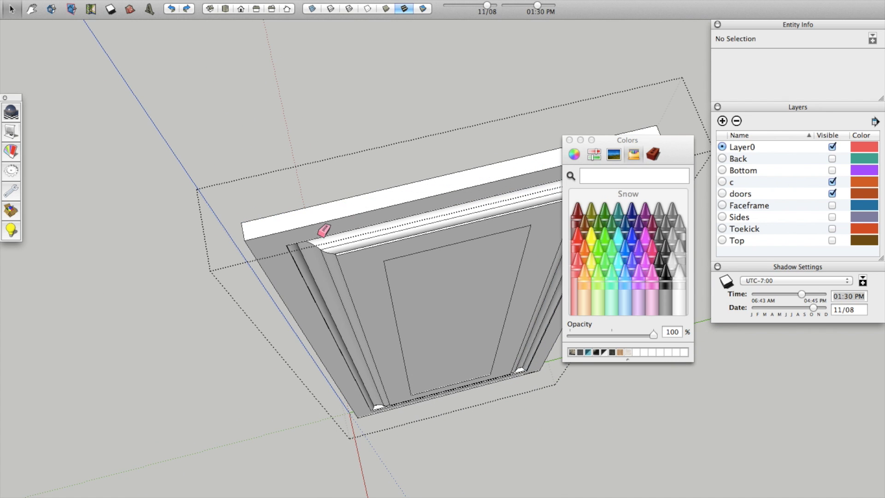
Close the door group and turn the whole door into a component, replacing the selection
{"action": "scroll", "coordinate": [325, 233], "scroll_direction": "down", "scroll_amount": 3}
{"action": "scroll", "coordinate": [382, 236], "scroll_direction": "up", "scroll_amount": 3}
{"action": "mouse_move", "coordinate": [433, 289]}
{"action": "middle_mouse_down"}
{"action": "mouse_move", "coordinate": [277, 87]}
{"action": "mouse_move", "coordinate": [352, 265]}
{"action": "mouse_move", "coordinate": [233, 282]}
{"action": "mouse_move", "coordinate": [407, 355]}
{"action": "mouse_move", "coordinate": [455, 196]}
{"action": "middle_mouse_up"}
{"action": "middle_click_drag", "start_coordinate": [417, 275], "coordinate": [352, 372]}
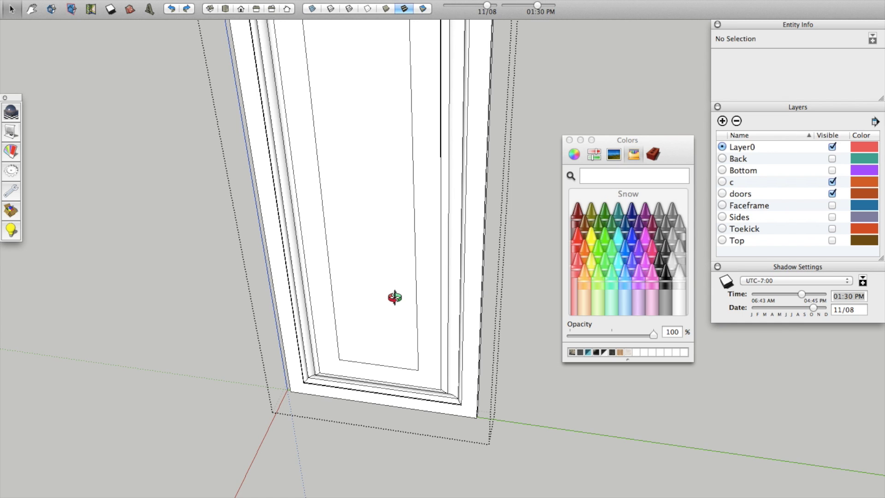
{"action": "scroll", "coordinate": [441, 436], "scroll_direction": "down", "scroll_amount": 5}
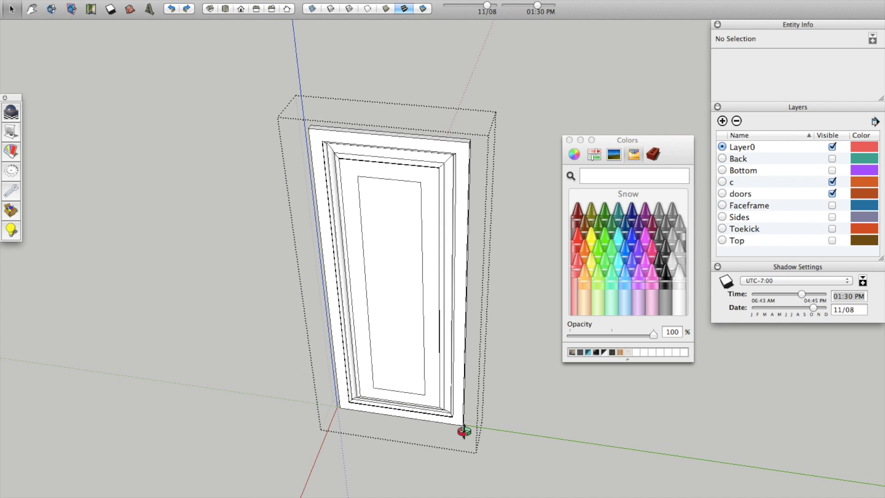
{"action": "left_click", "coordinate": [544, 469]}
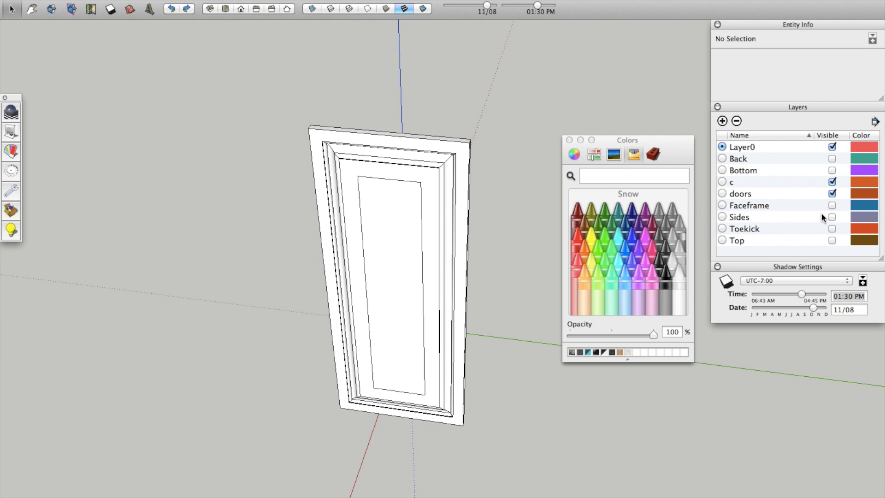
{"action": "left_click", "coordinate": [466, 269]}
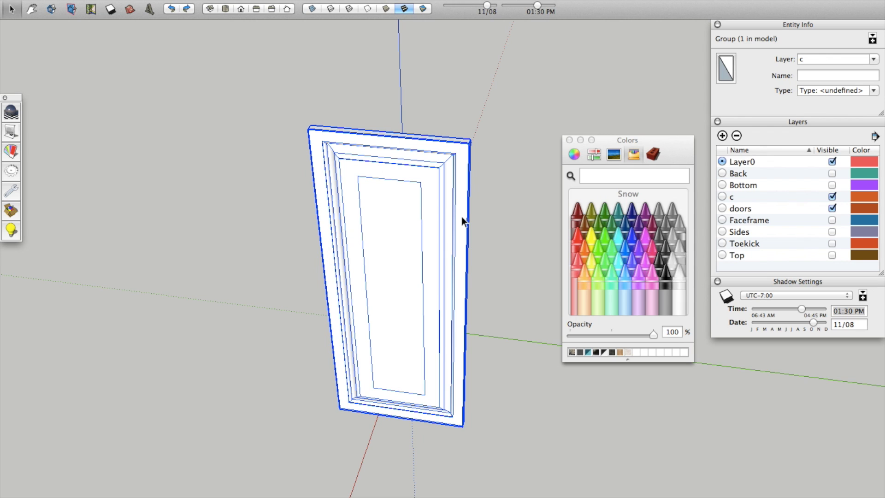
{"action": "key", "text": "g"}
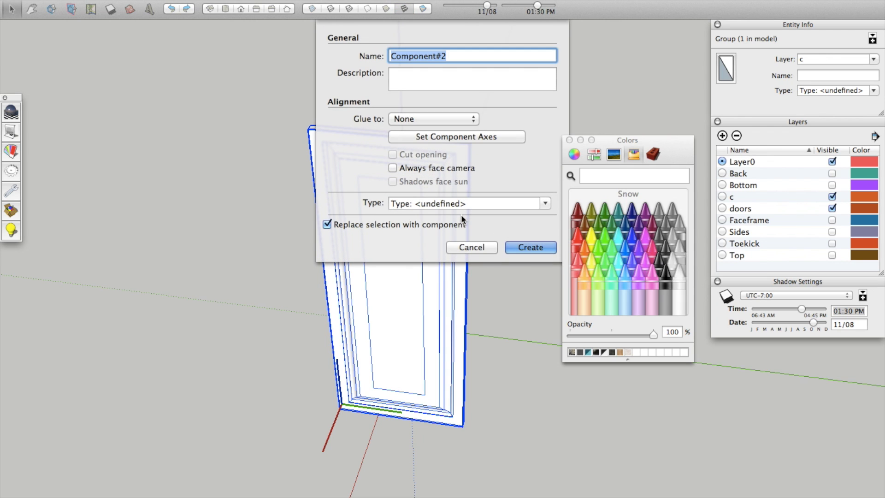
{"action": "key", "text": "Return"}
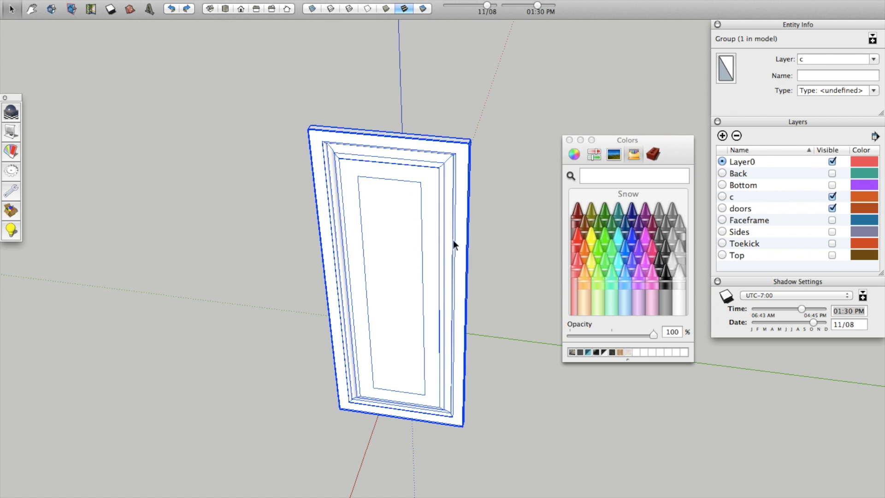
Copy the door component along the green axis to sit beside the original with a narrow gap between them
{"action": "scroll", "coordinate": [339, 411], "scroll_direction": "up", "scroll_amount": 5}
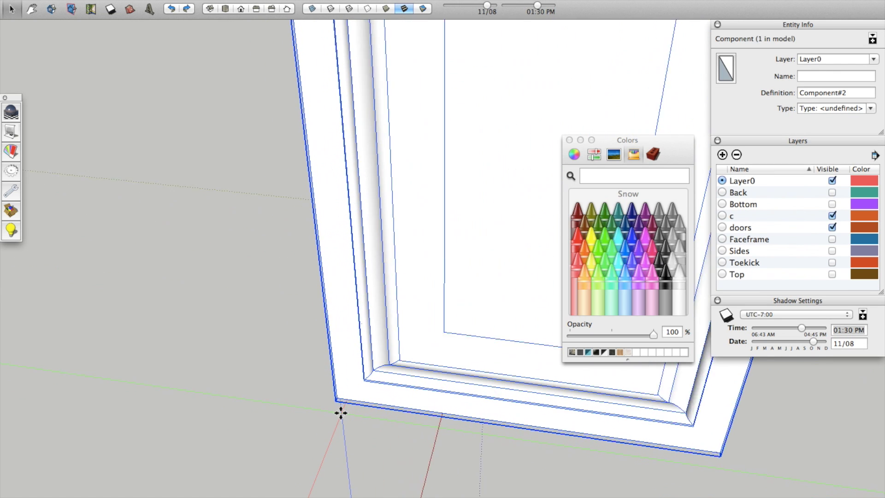
{"action": "scroll", "coordinate": [339, 402], "scroll_direction": "up", "scroll_amount": 3}
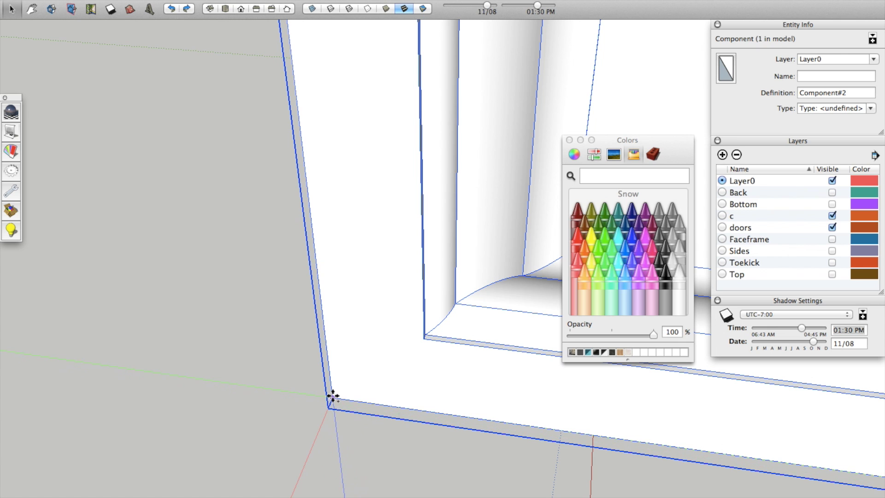
{"action": "scroll", "coordinate": [333, 395], "scroll_direction": "down", "scroll_amount": 5}
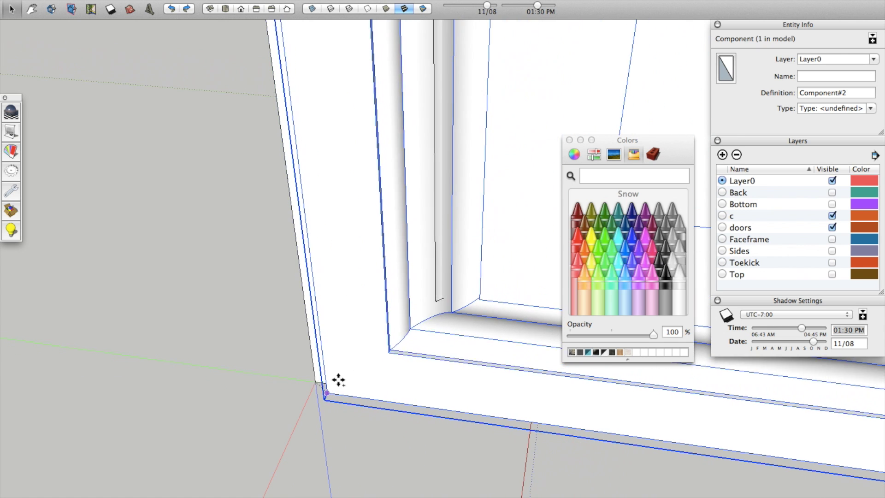
{"action": "scroll", "coordinate": [672, 415], "scroll_direction": "down", "scroll_amount": 3}
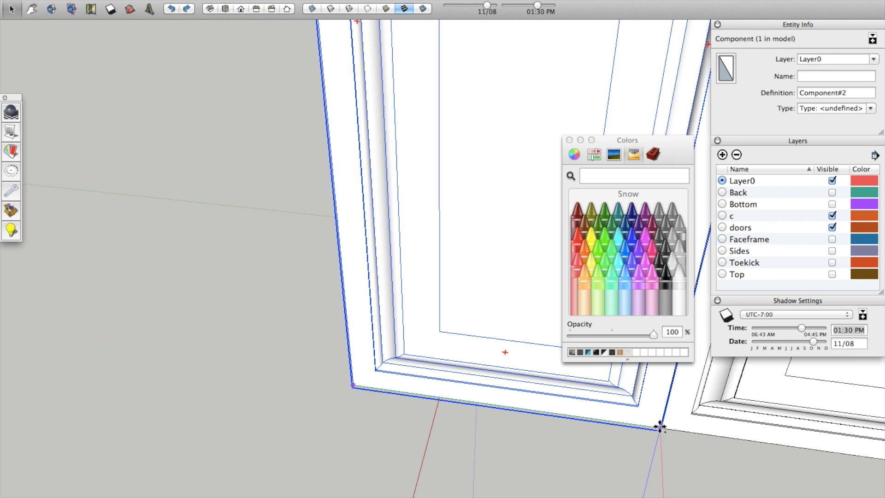
{"action": "scroll", "coordinate": [662, 427], "scroll_direction": "up", "scroll_amount": 5}
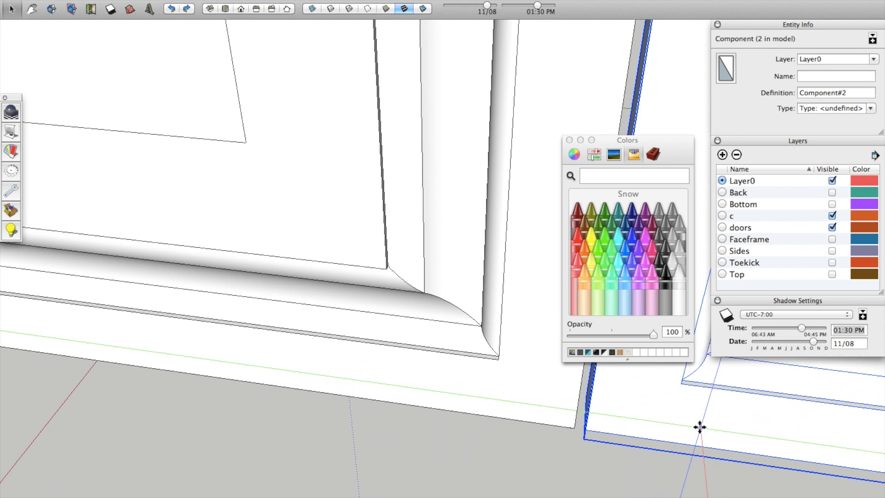
Open one door component down to its inner group and paint the selected panel and molding with the Spindrift color
{"action": "middle_click_drag", "start_coordinate": [638, 419], "coordinate": [639, 392]}
{"action": "middle_click_drag", "start_coordinate": [630, 312], "coordinate": [363, 406]}
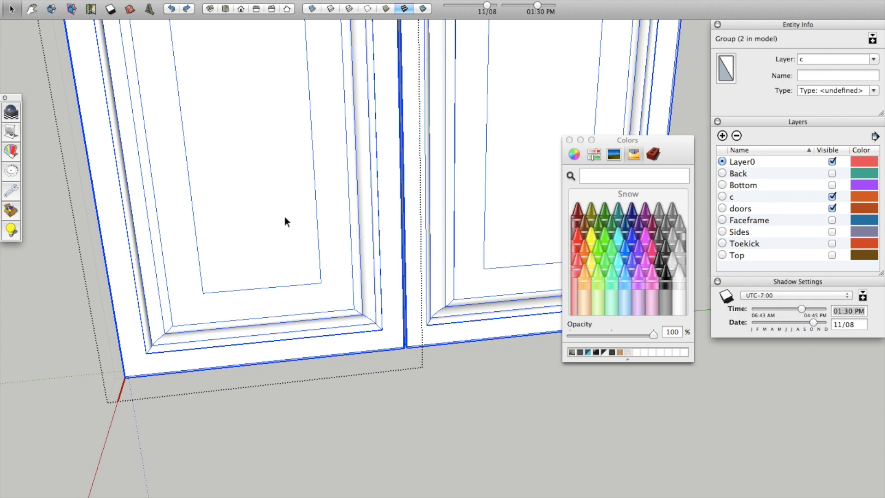
{"action": "triple_click", "coordinate": [284, 217]}
{"action": "left_click", "coordinate": [627, 260]}
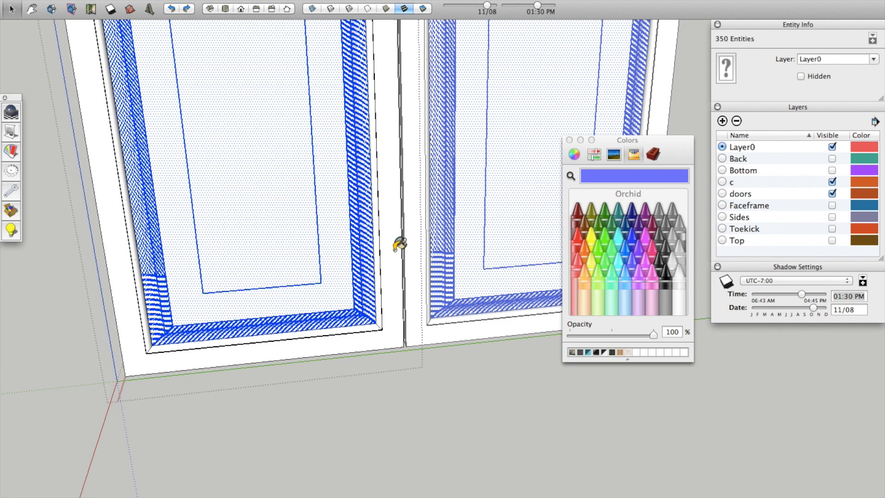
{"action": "left_click", "coordinate": [612, 272]}
{"action": "left_click", "coordinate": [256, 175]}
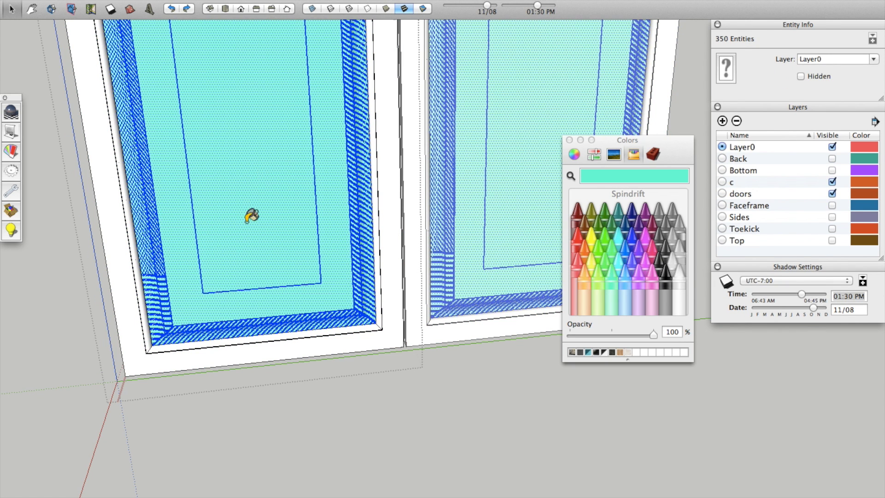
Select all the opened door's geometry, paint its outer frame Spindrift too, and close the component
{"action": "key", "text": "super+a"}
{"action": "left_click", "coordinate": [129, 305]}
{"action": "middle_click_drag", "start_coordinate": [344, 296], "coordinate": [317, 429]}
{"action": "left_click", "coordinate": [318, 429]}
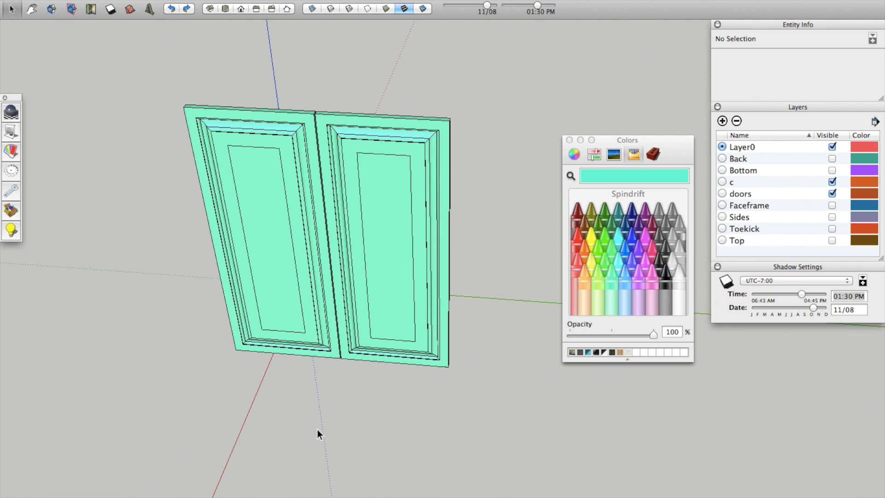
Undo the Spindrift painting on the doors and leave component editing
{"action": "key", "text": "super+z"}
{"action": "key", "text": "super+z"}
{"action": "key", "text": "super+z"}
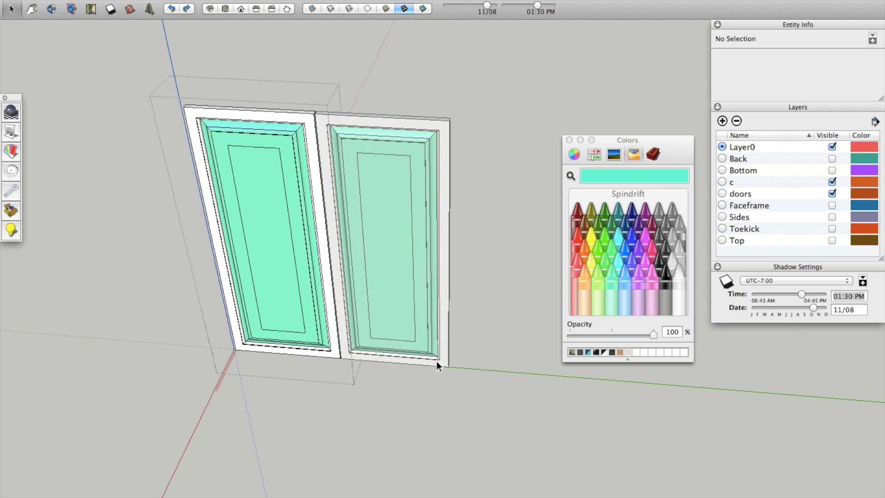
{"action": "key", "text": "space"}
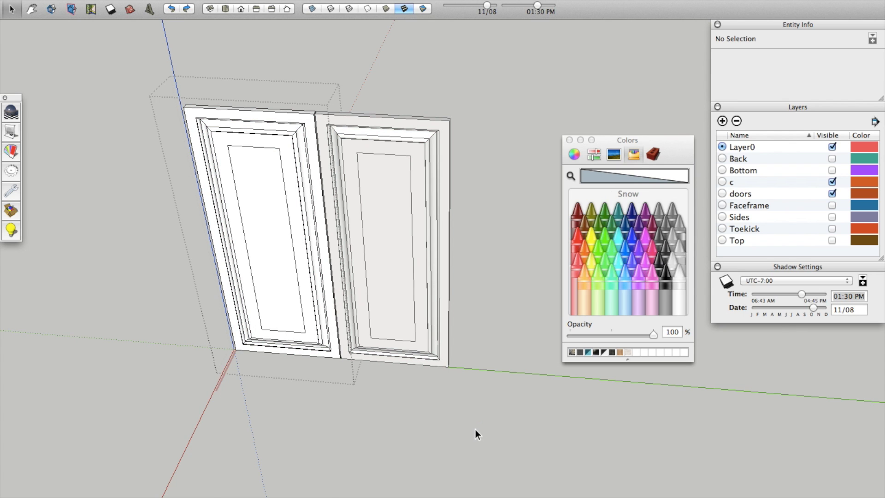
{"action": "left_click", "coordinate": [474, 430]}
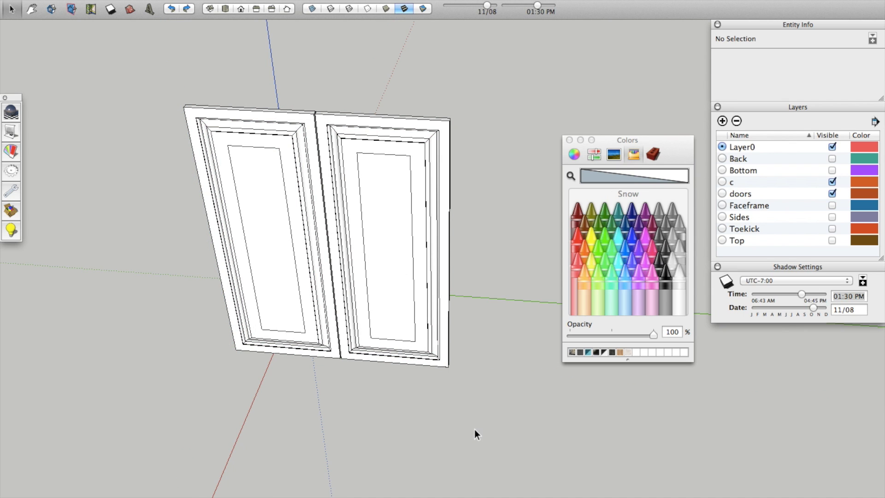
Make the Faceframe, Sides, Toekick, Top, Bottom and Back layers visible
{"action": "left_click", "coordinate": [832, 205]}
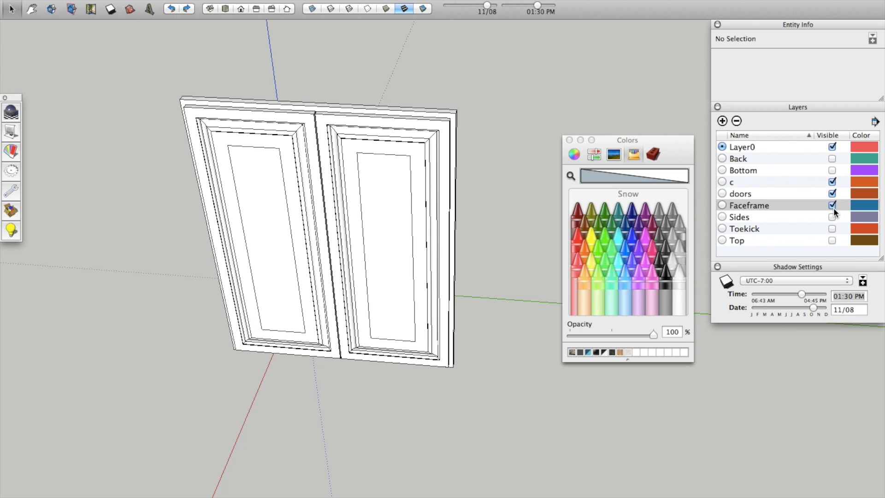
{"action": "left_click", "coordinate": [832, 217]}
{"action": "left_click", "coordinate": [832, 229]}
{"action": "left_click", "coordinate": [832, 240]}
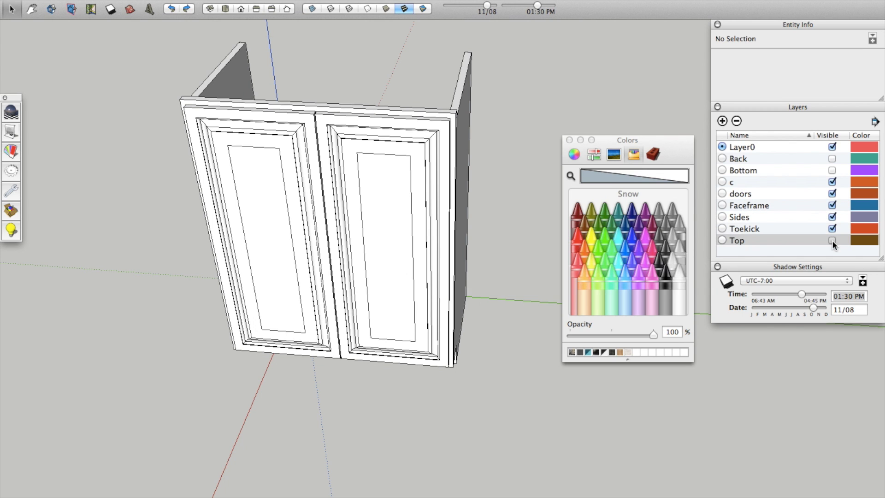
{"action": "left_click", "coordinate": [832, 170]}
{"action": "left_click", "coordinate": [832, 159]}
Examine the assembled cabinet with its two doors from above and in the standard Front view
{"action": "middle_click_drag", "start_coordinate": [294, 113], "coordinate": [449, 214]}
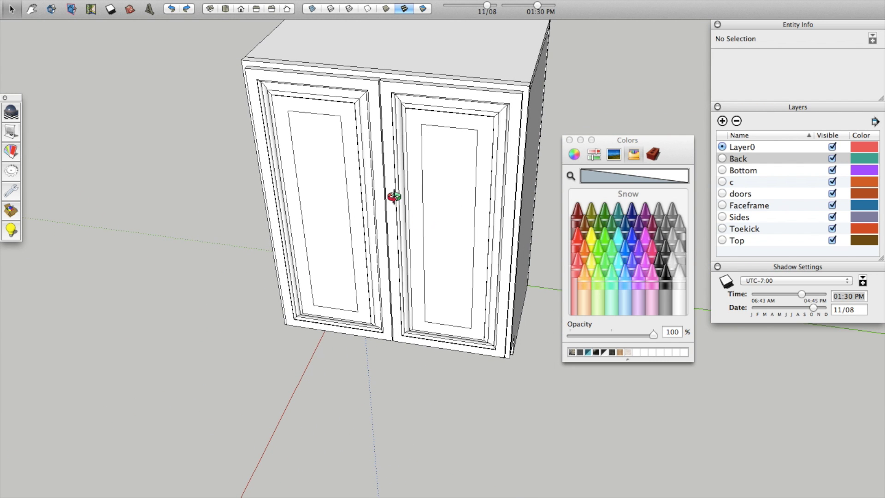
{"action": "middle_click_drag", "start_coordinate": [364, 180], "coordinate": [381, 122]}
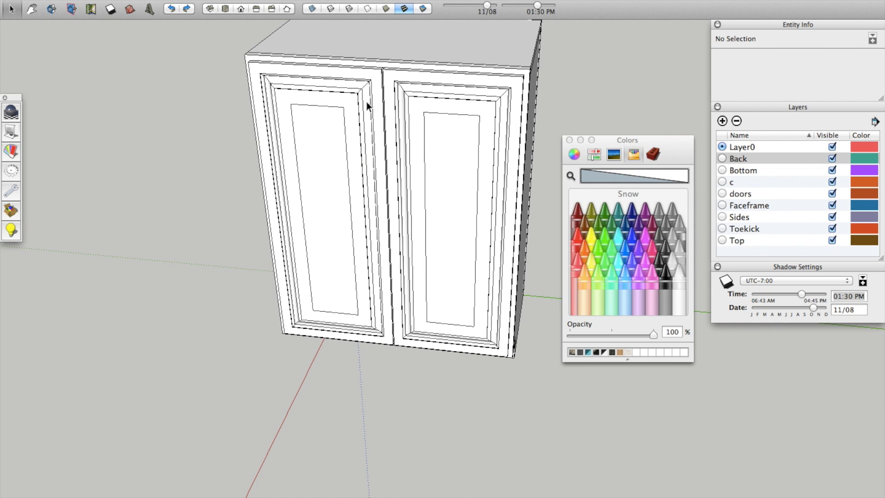
{"action": "scroll", "coordinate": [365, 101], "scroll_direction": "down", "scroll_amount": 10}
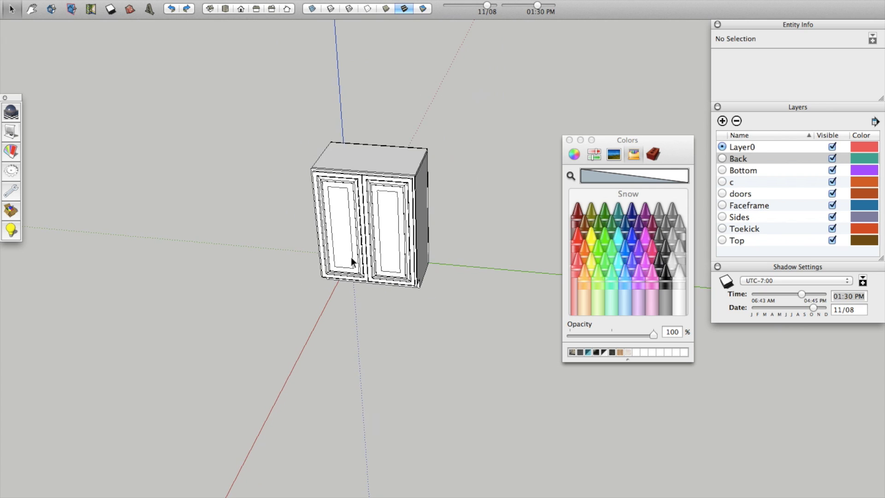
{"action": "scroll", "coordinate": [356, 203], "scroll_direction": "up", "scroll_amount": 3}
{"action": "left_click", "coordinate": [240, 10]}
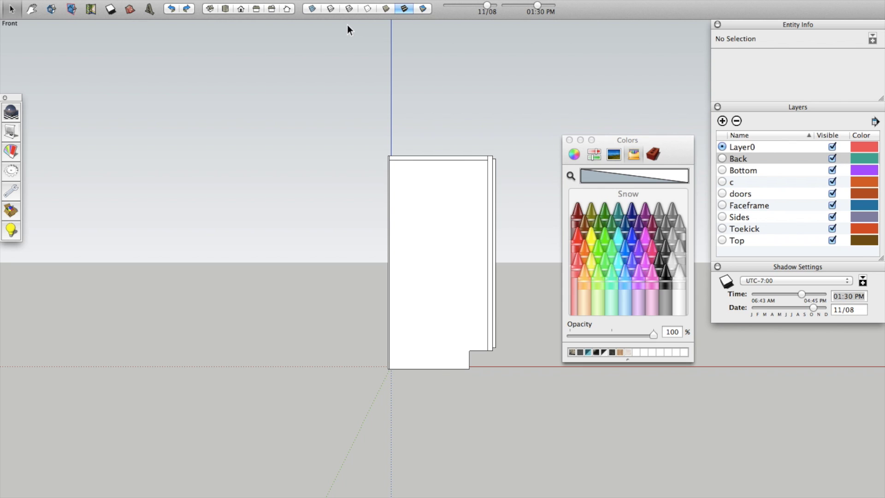
Set the camera to Parallel Projection and view the cabinet's side and doors from an angle
{"action": "left_click", "coordinate": [212, 1]}
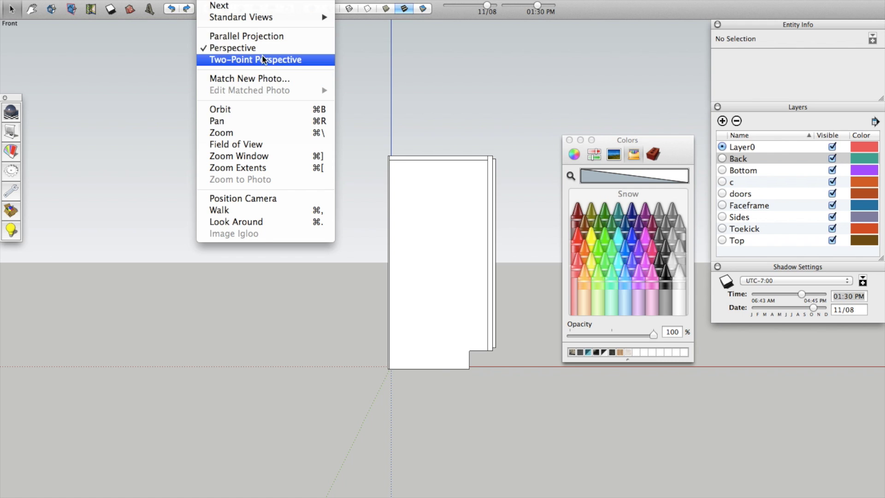
{"action": "middle_click_drag", "start_coordinate": [419, 187], "coordinate": [274, 274]}
{"action": "left_click", "coordinate": [139, 0]}
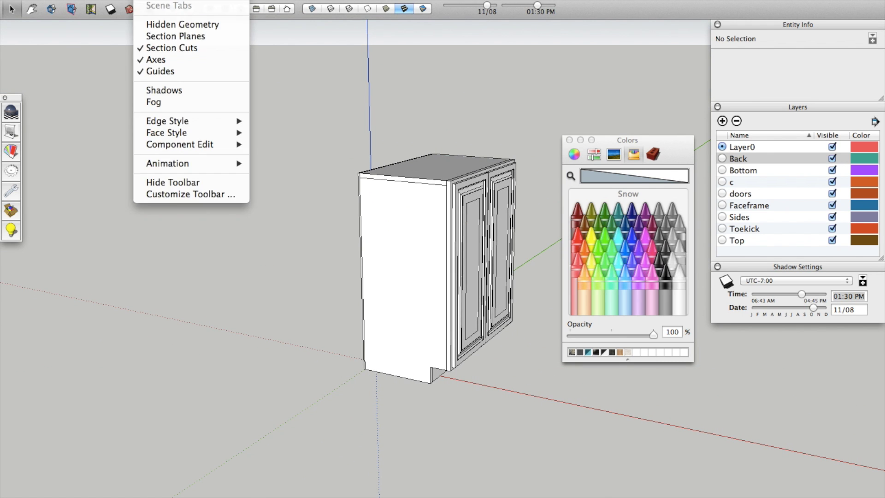
{"action": "mouse_move", "coordinate": [212, 0]}
{"action": "left_click", "coordinate": [231, 36]}
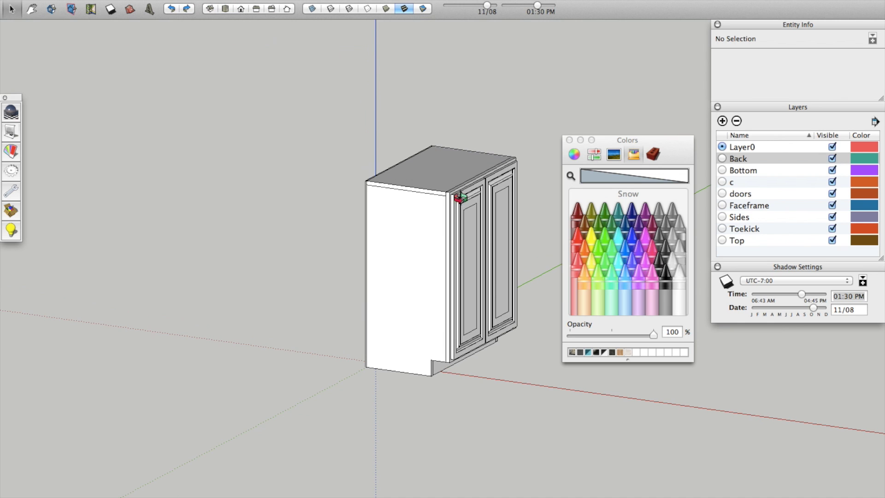
{"action": "scroll", "coordinate": [462, 261], "scroll_direction": "up", "scroll_amount": 3}
{"action": "left_click_drag", "start_coordinate": [462, 261], "coordinate": [507, 226]}
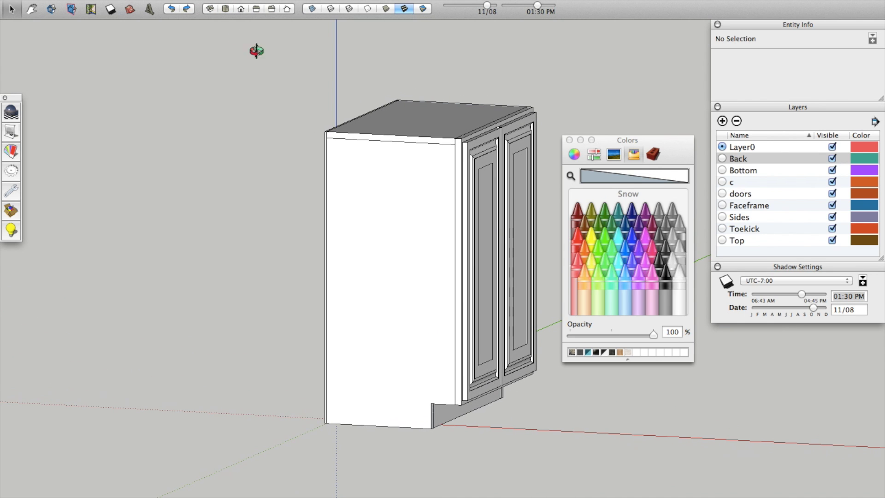
Examine the cabinet in the standard Top, Left and Front views under parallel projection
{"action": "left_click", "coordinate": [209, 10]}
{"action": "left_click", "coordinate": [226, 10]}
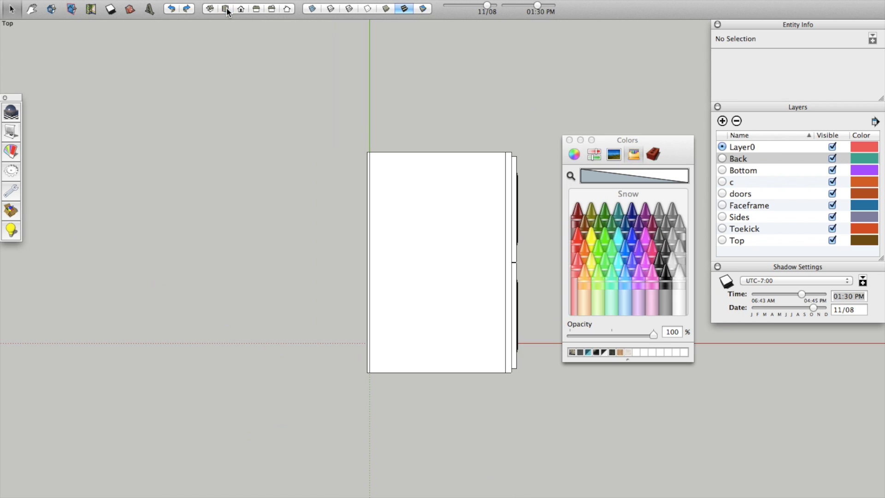
{"action": "right_click", "coordinate": [607, 8]}
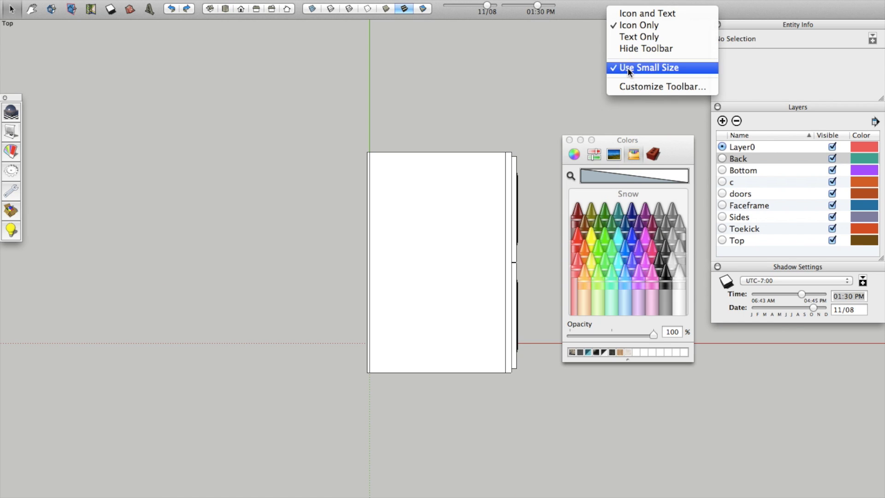
{"action": "left_click", "coordinate": [285, 1]}
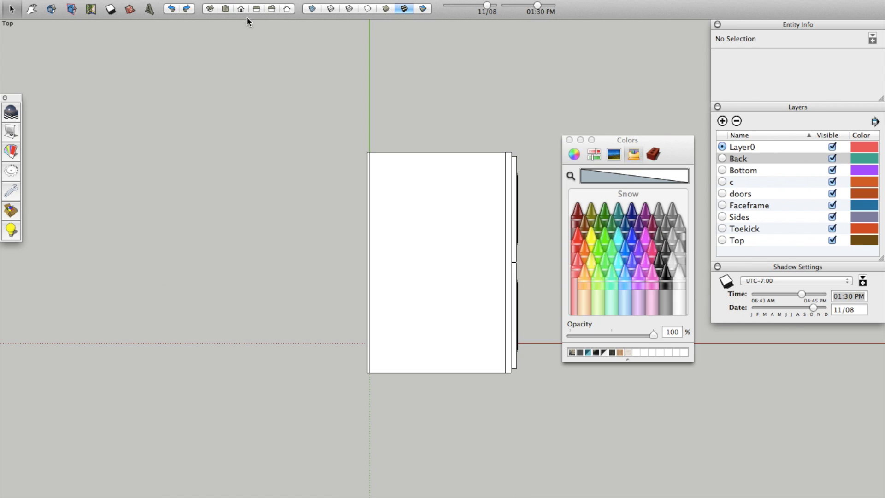
{"action": "left_click", "coordinate": [241, 10]}
{"action": "left_click", "coordinate": [256, 9]}
{"action": "left_click", "coordinate": [240, 10]}
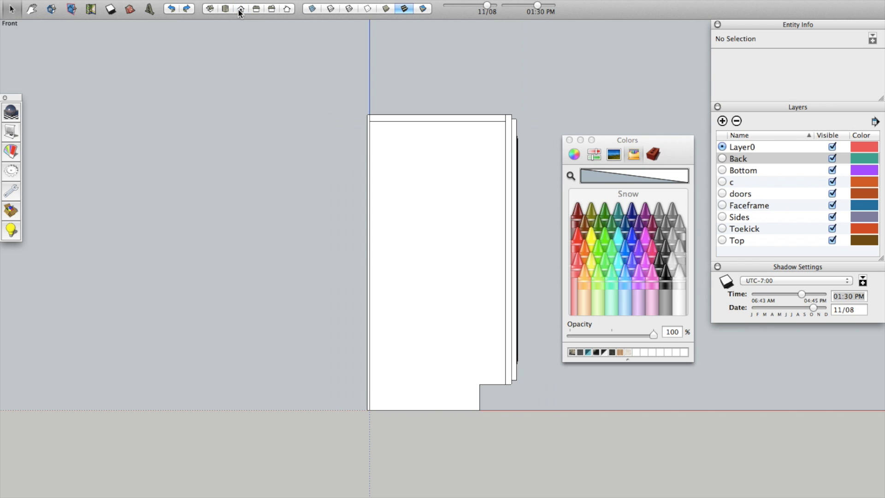
Select the whole cabinet and rotate it about a vertical axis on its top so the doors face the front
{"action": "left_click_drag", "start_coordinate": [444, 201], "coordinate": [239, 352]}
{"action": "key", "text": "super+a"}
{"action": "key", "text": "q"}
{"action": "left_click", "coordinate": [406, 142]}
{"action": "left_click", "coordinate": [487, 100]}
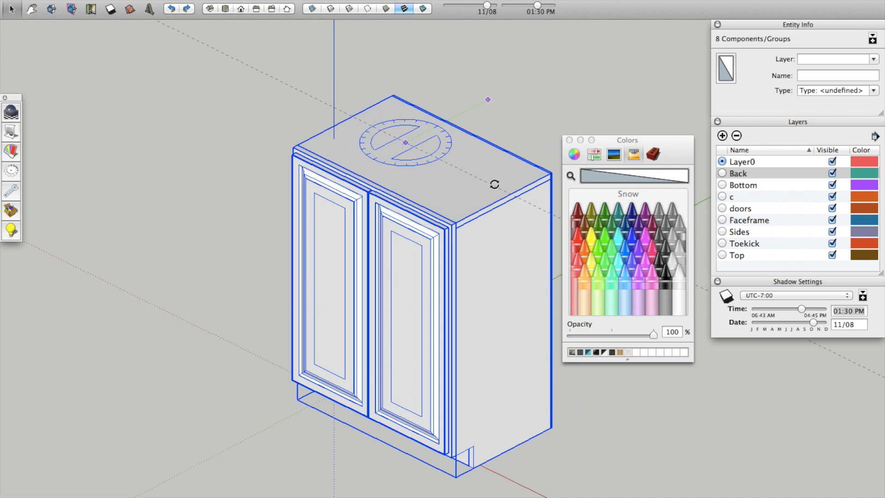
View the rotated cabinet in the standard Front and Left views
{"action": "left_click", "coordinate": [246, 11]}
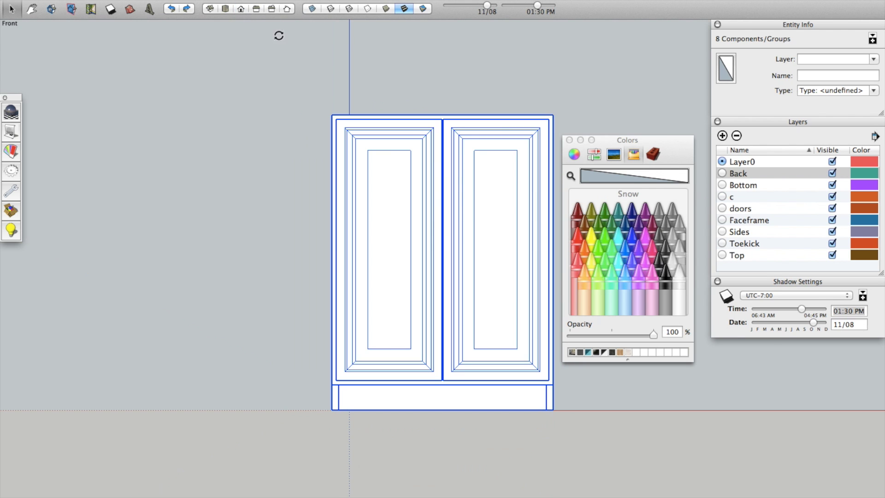
{"action": "scroll", "coordinate": [537, 269], "scroll_direction": "up", "scroll_amount": 2}
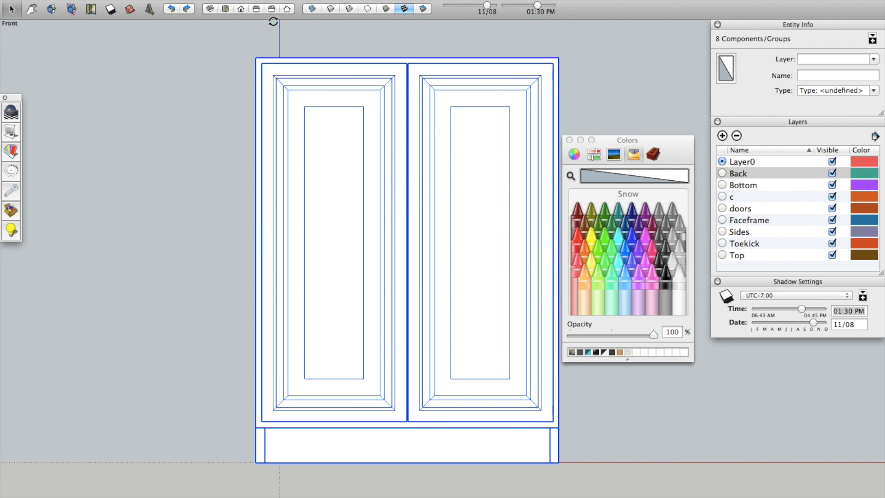
{"action": "left_click", "coordinate": [257, 9]}
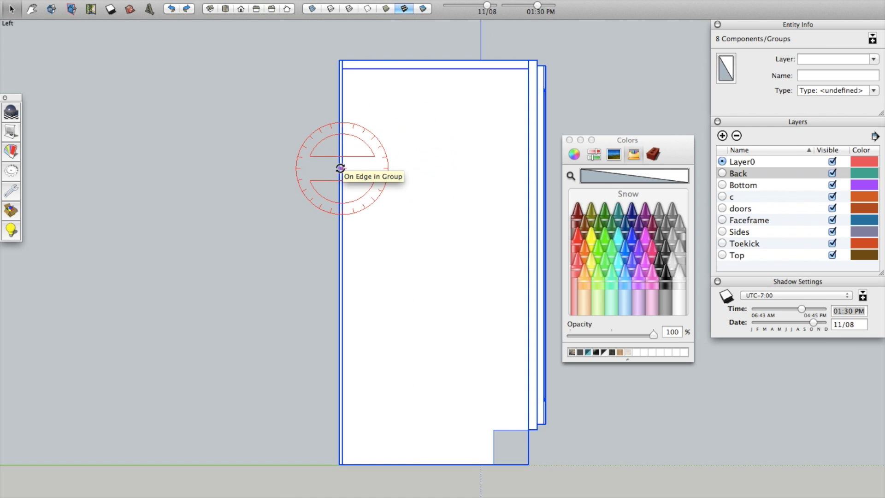
Clear the selection, try a Tape Measure guide across the cabinet's side, and search Help for "tape"
{"action": "key", "text": "space"}
{"action": "left_click", "coordinate": [307, 174]}
{"action": "key", "text": "t"}
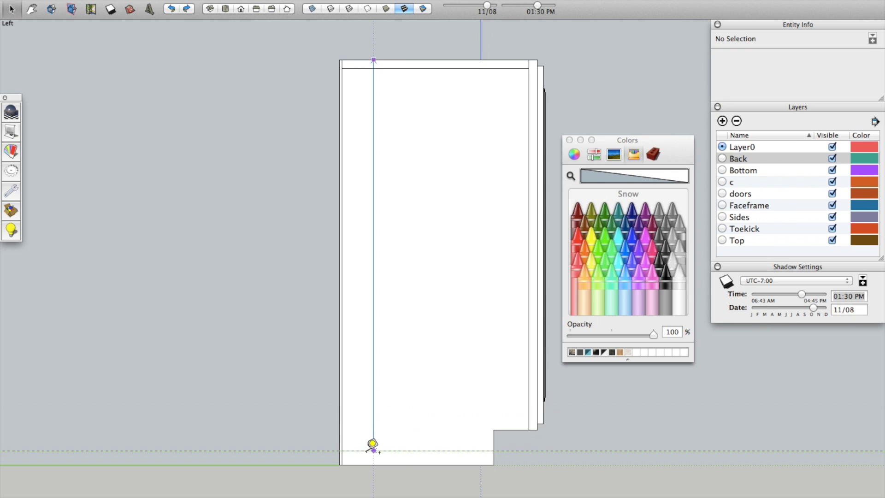
{"action": "key", "text": "shift+super+slash"}
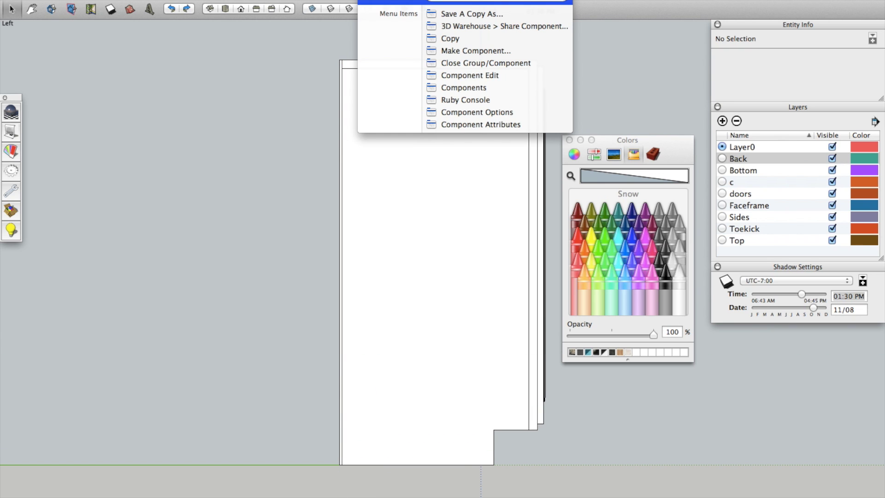
{"action": "type", "text": "tape"}
{"action": "mouse_move", "coordinate": [395, 14]}
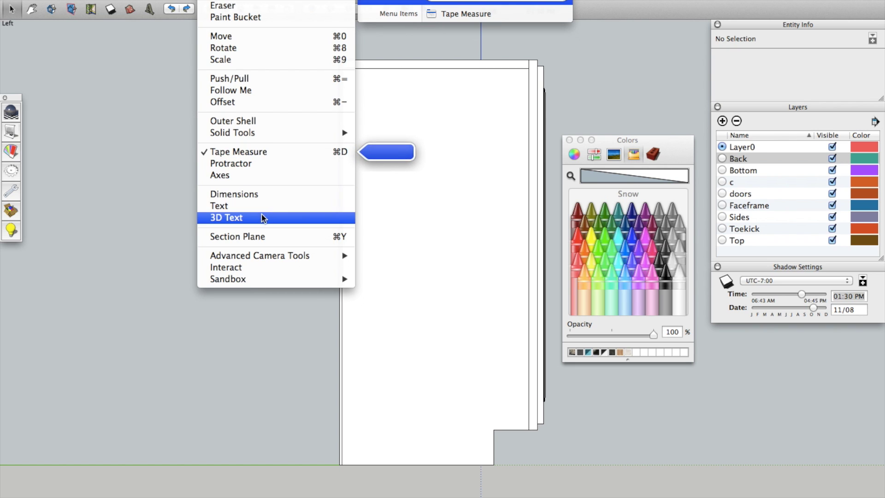
Dimension the upper edge of the cabinet's side and preview the Left view for printing
{"action": "left_click", "coordinate": [257, 193]}
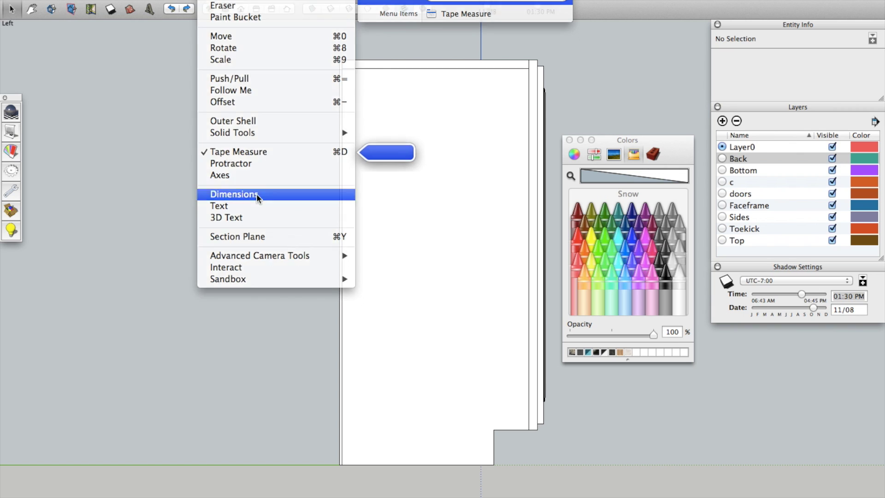
{"action": "left_click", "coordinate": [342, 60]}
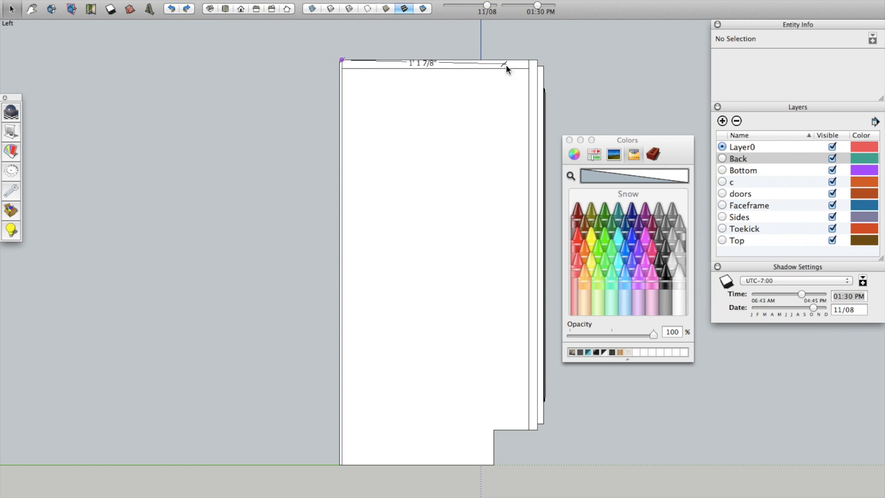
{"action": "left_click", "coordinate": [529, 61]}
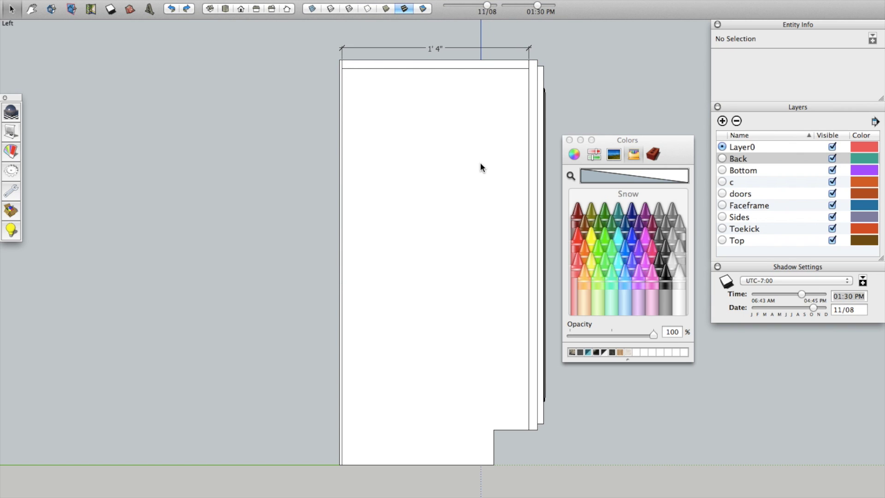
{"action": "key", "text": "super+p"}
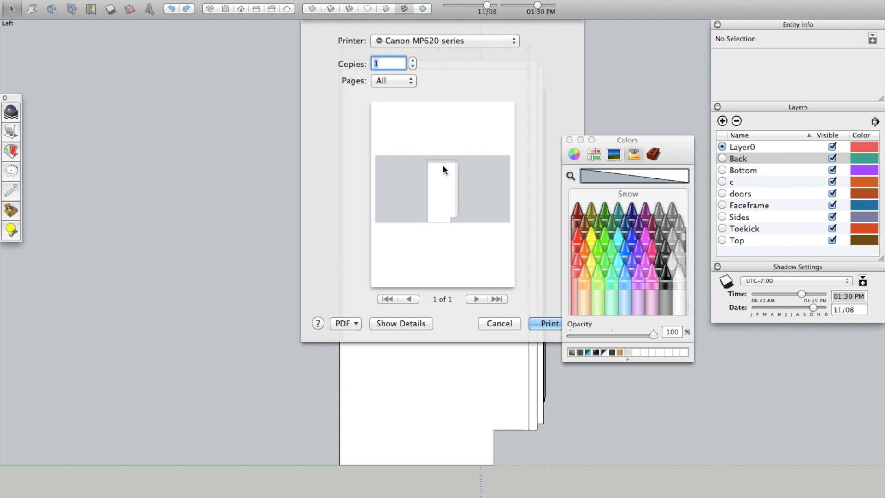
{"action": "left_click", "coordinate": [500, 328]}
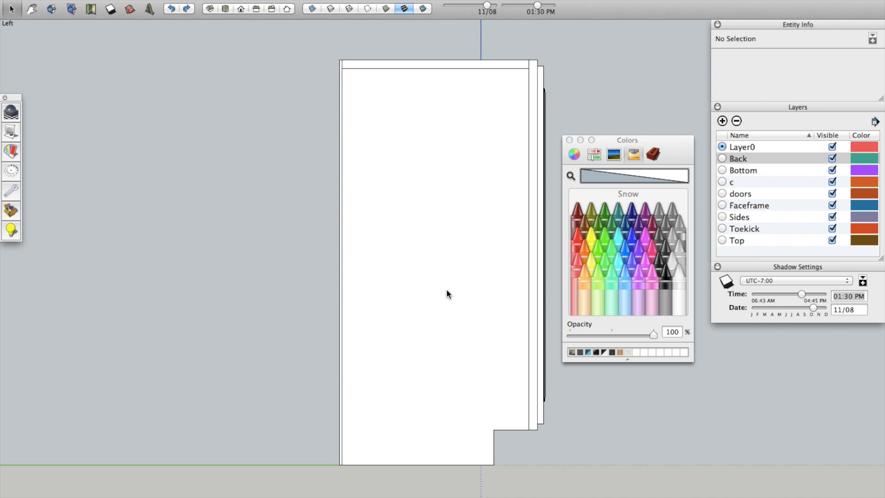
Set the camera back to Perspective and view the cabinet's doors from the front and above
{"action": "key", "text": "o"}
{"action": "left_click", "coordinate": [214, 0]}
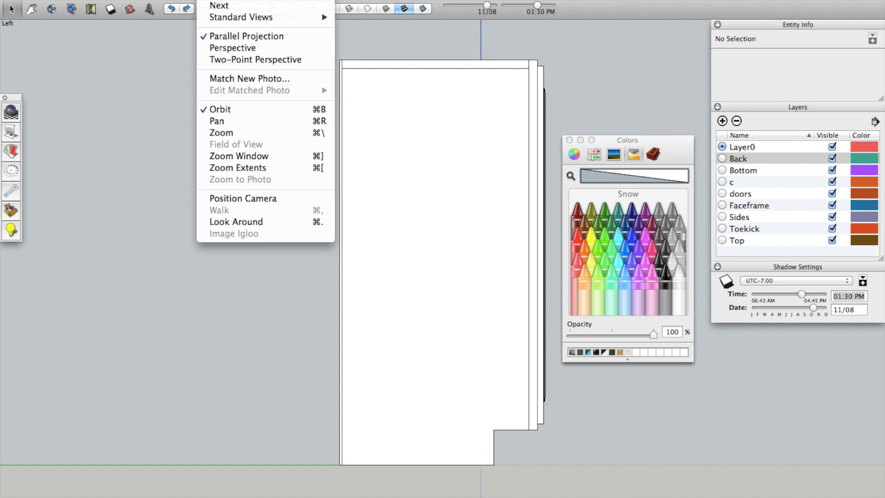
{"action": "left_click", "coordinate": [233, 47]}
{"action": "left_click_drag", "start_coordinate": [442, 133], "coordinate": [443, 329]}
{"action": "left_click", "coordinate": [450, 140]}
{"action": "left_click_drag", "start_coordinate": [449, 141], "coordinate": [409, 236]}
{"action": "left_click", "coordinate": [409, 236]}
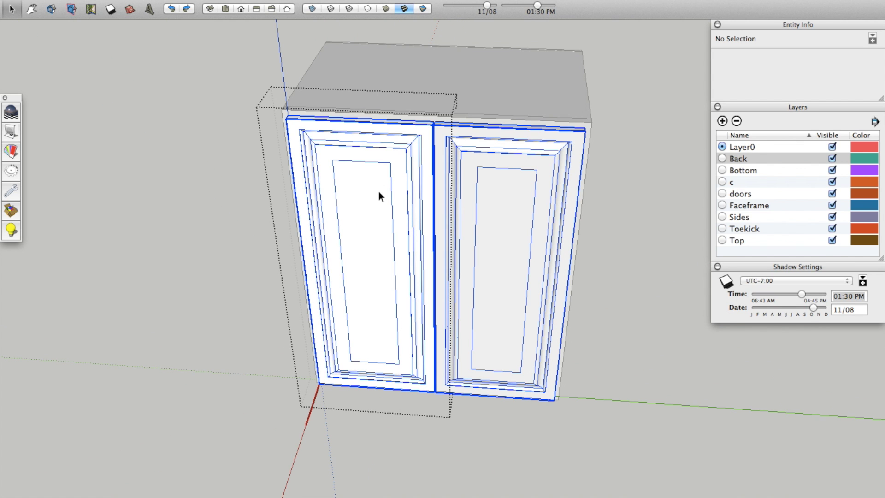
{"action": "double_click", "coordinate": [370, 148]}
Rotate the left door open about its outer back corner with the Rotate tool
{"action": "left_click", "coordinate": [341, 143]}
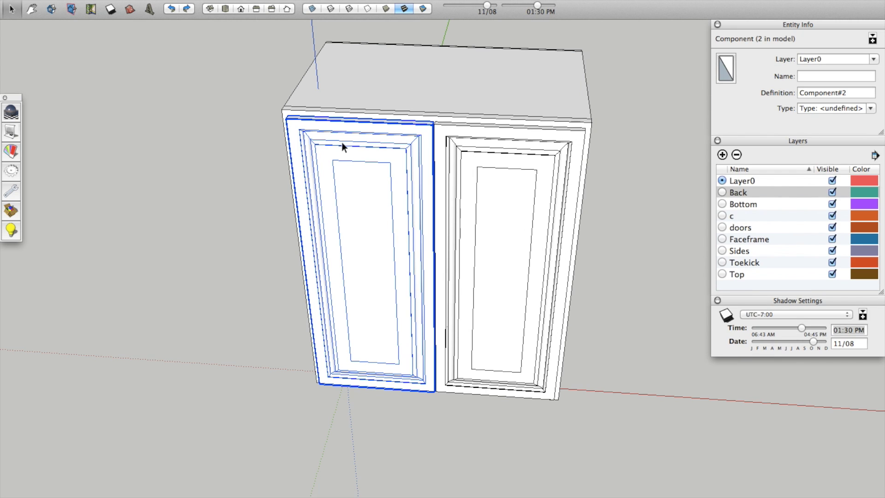
{"action": "scroll", "coordinate": [348, 125], "scroll_direction": "up", "scroll_amount": 5}
{"action": "scroll", "coordinate": [432, 197], "scroll_direction": "down", "scroll_amount": 5}
{"action": "key", "text": "q"}
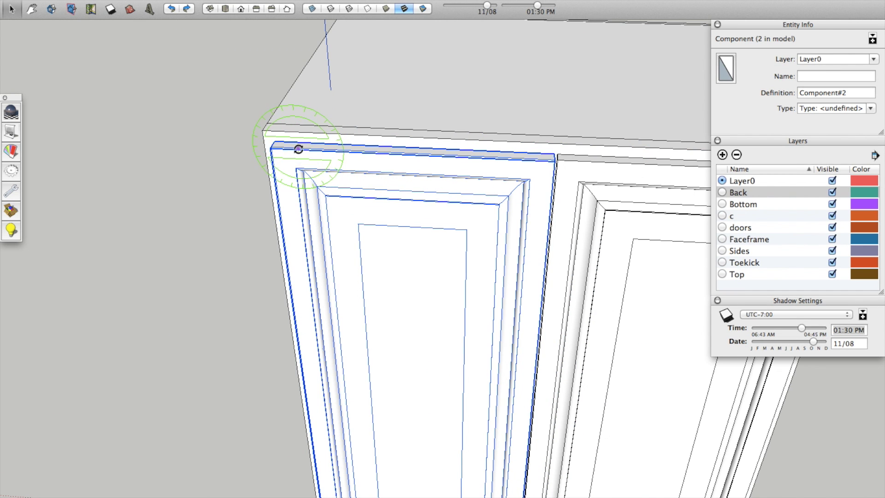
{"action": "scroll", "coordinate": [297, 148], "scroll_direction": "up", "scroll_amount": 6}
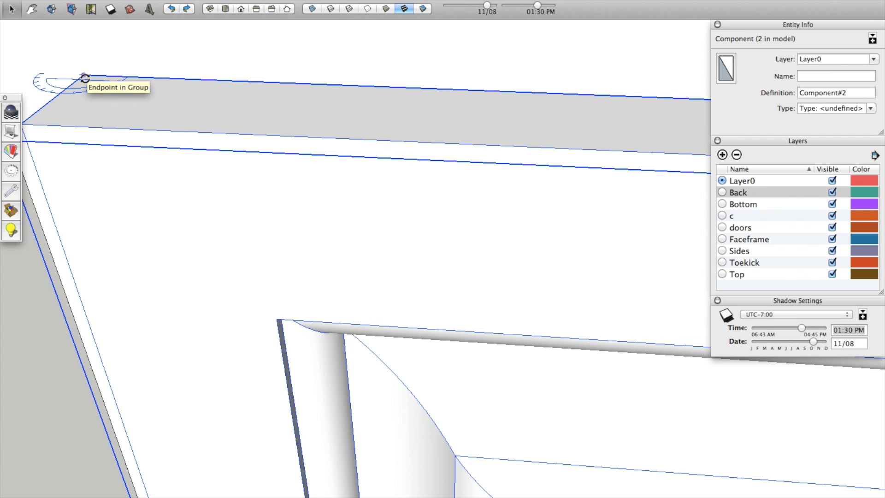
{"action": "left_click", "coordinate": [84, 75]}
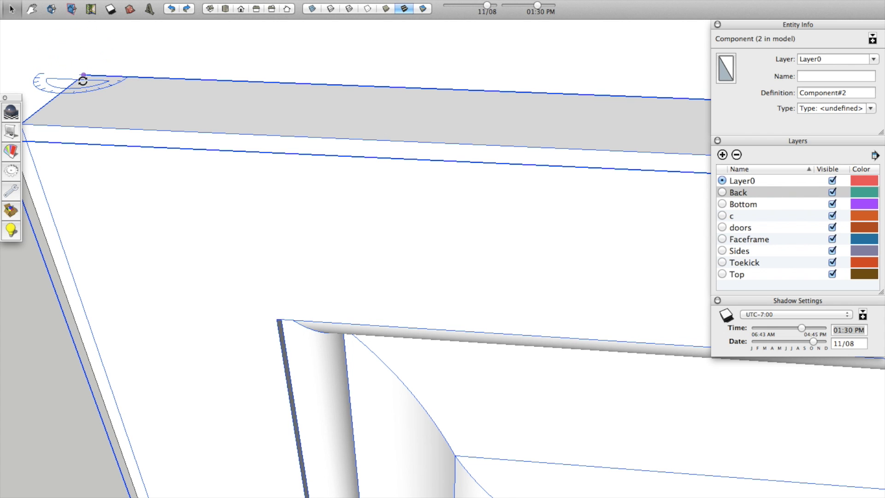
{"action": "scroll", "coordinate": [84, 79], "scroll_direction": "down", "scroll_amount": 5}
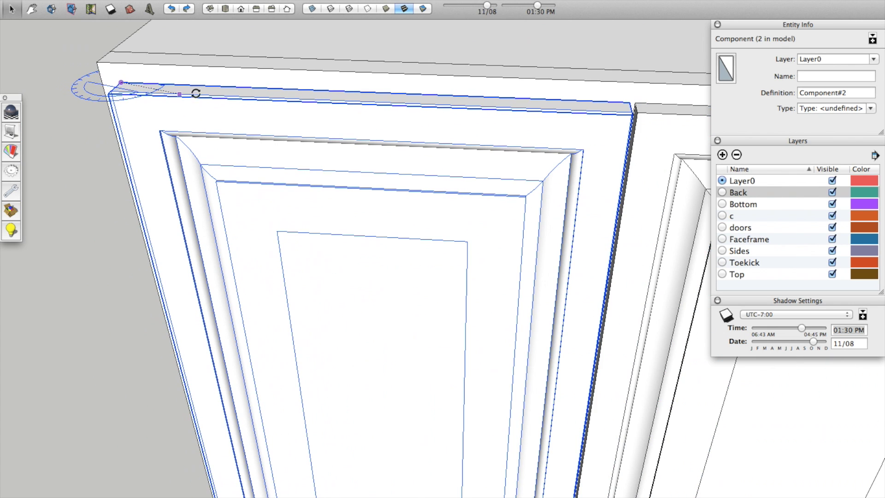
{"action": "left_click", "coordinate": [629, 101]}
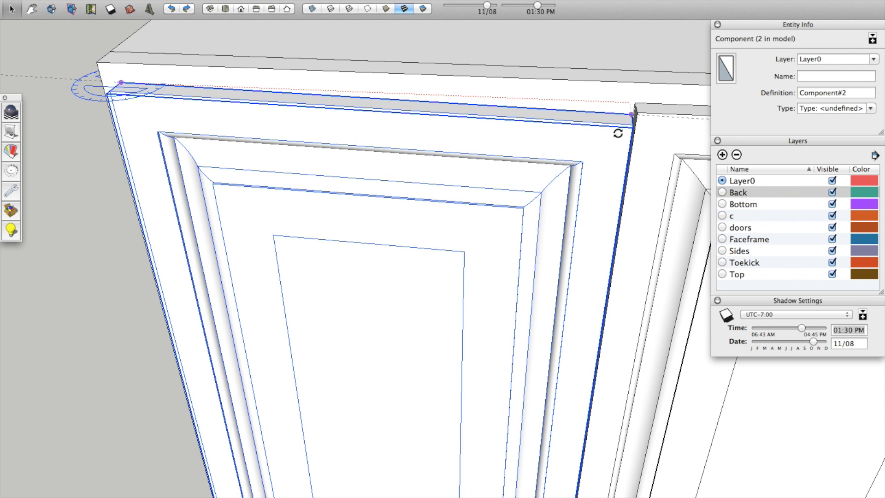
{"action": "scroll", "coordinate": [527, 190], "scroll_direction": "down", "scroll_amount": 5}
{"action": "left_click", "coordinate": [538, 225]}
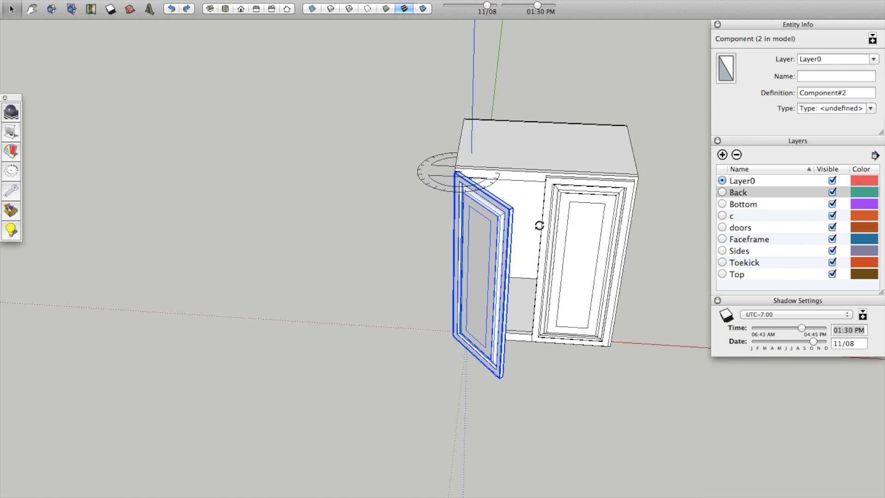
Rotate the right door open about its outer back corner
{"action": "scroll", "coordinate": [538, 224], "scroll_direction": "up", "scroll_amount": 3}
{"action": "key", "text": "space"}
{"action": "left_click", "coordinate": [557, 208]}
{"action": "scroll", "coordinate": [574, 164], "scroll_direction": "up", "scroll_amount": 3}
{"action": "key", "text": "q"}
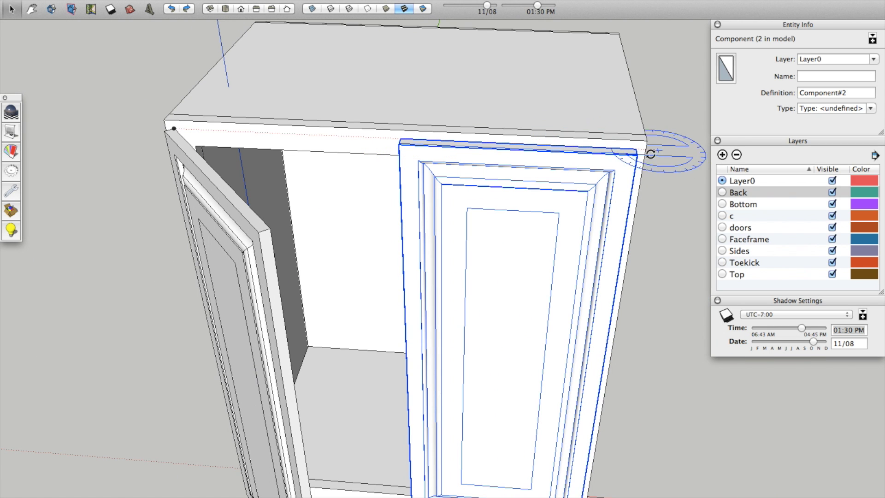
{"action": "left_click", "coordinate": [636, 149]}
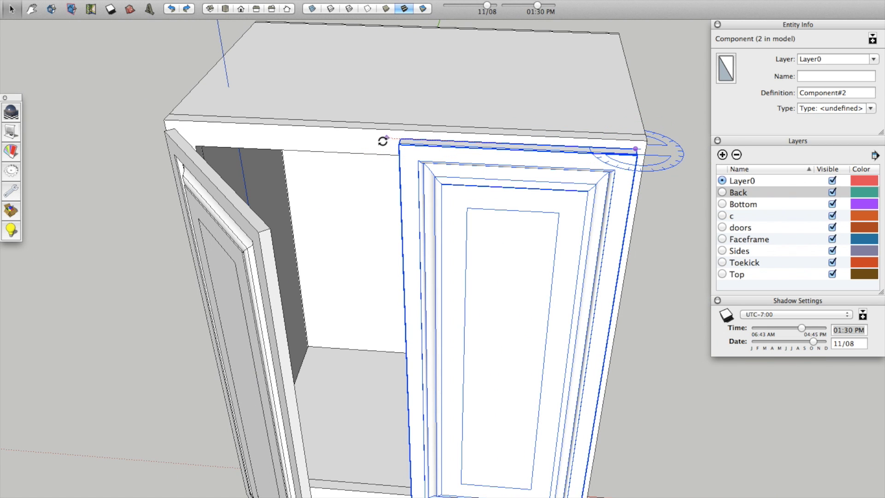
{"action": "left_click", "coordinate": [411, 141]}
{"action": "scroll", "coordinate": [488, 199], "scroll_direction": "down", "scroll_amount": 5}
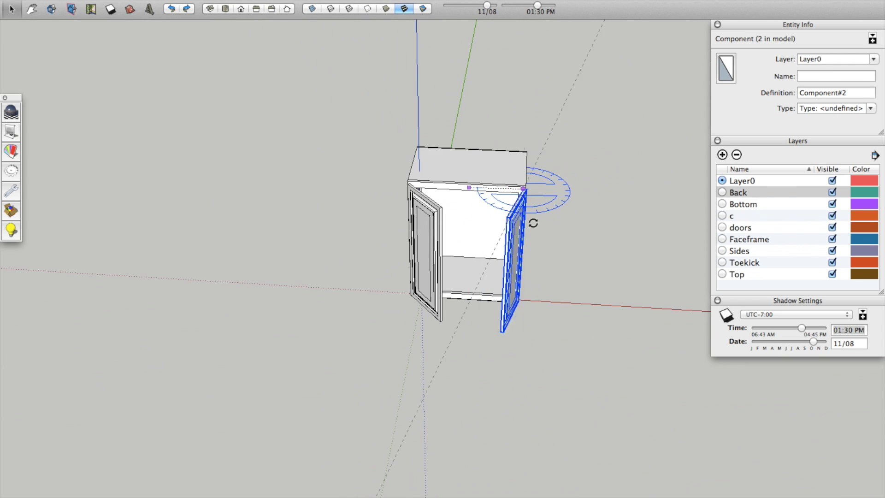
{"action": "left_click", "coordinate": [566, 232]}
Make the doors layer invisible
{"action": "scroll", "coordinate": [480, 231], "scroll_direction": "up", "scroll_amount": 8}
{"action": "middle_click_drag", "start_coordinate": [480, 231], "coordinate": [296, 186]}
{"action": "scroll", "coordinate": [383, 196], "scroll_direction": "down", "scroll_amount": 10}
{"action": "scroll", "coordinate": [332, 183], "scroll_direction": "up", "scroll_amount": 10}
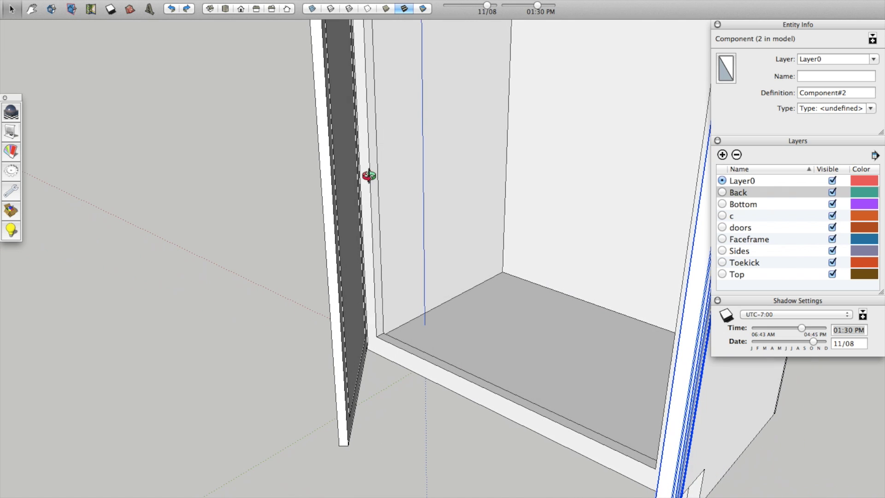
{"action": "left_click", "coordinate": [832, 228]}
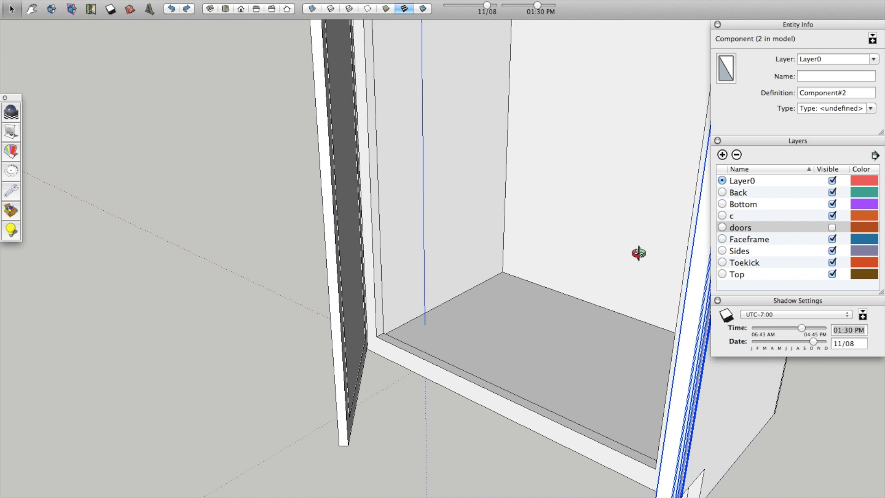
Assign both open doors to the doors layer
{"action": "scroll", "coordinate": [524, 246], "scroll_direction": "down", "scroll_amount": 10}
{"action": "middle_click_drag", "start_coordinate": [448, 245], "coordinate": [531, 247]}
{"action": "left_click", "coordinate": [426, 246]}
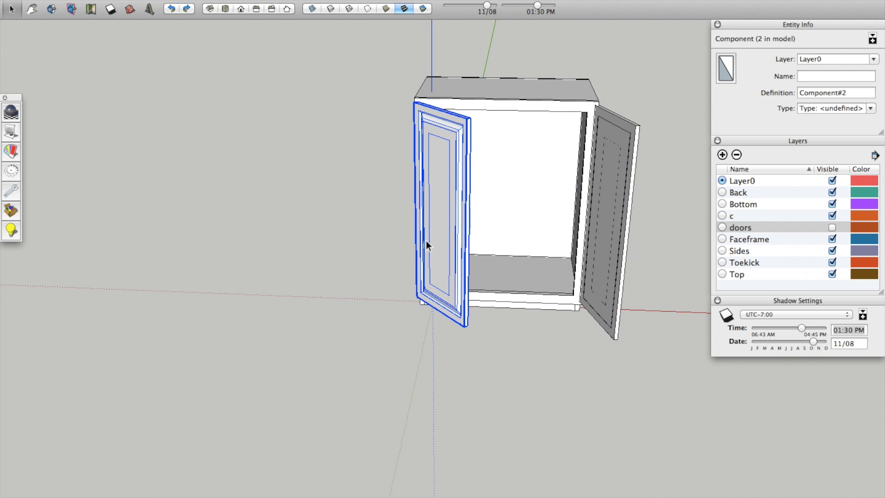
{"action": "left_click", "coordinate": [620, 173], "text": "shift"}
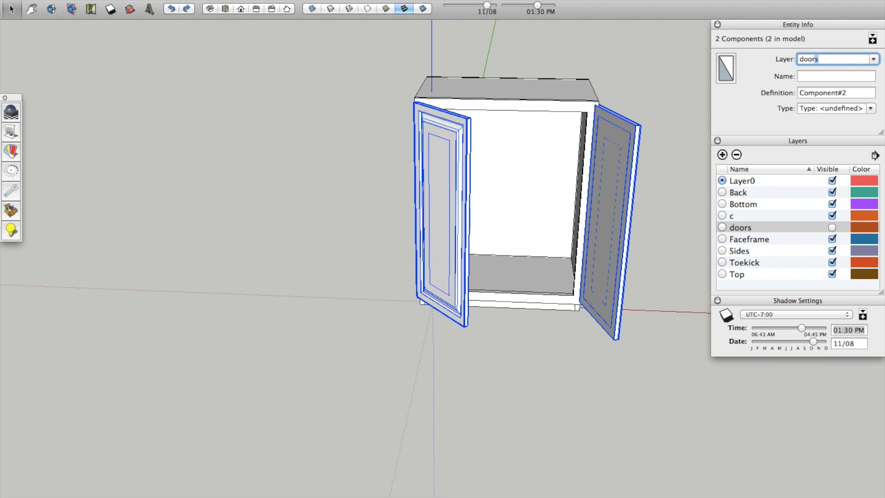
{"action": "key", "text": "Return"}
Examine the face frame, toekick and interior of the cabinet without doors, closing in on the inner side's lower edge
{"action": "scroll", "coordinate": [522, 233], "scroll_direction": "up", "scroll_amount": 5}
{"action": "middle_click_drag", "start_coordinate": [522, 242], "coordinate": [457, 166]}
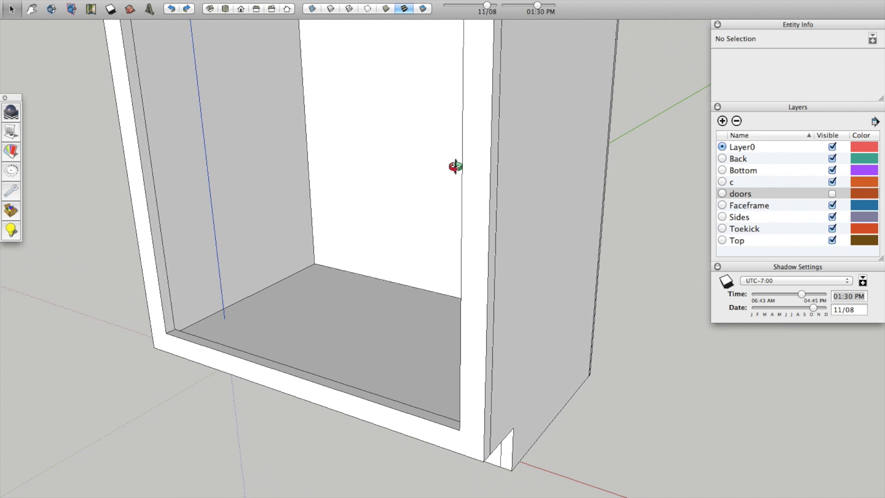
{"action": "middle_click_drag", "start_coordinate": [387, 421], "coordinate": [253, 348]}
{"action": "middle_click_drag", "start_coordinate": [318, 330], "coordinate": [430, 315]}
{"action": "scroll", "coordinate": [396, 414], "scroll_direction": "down", "scroll_amount": 1}
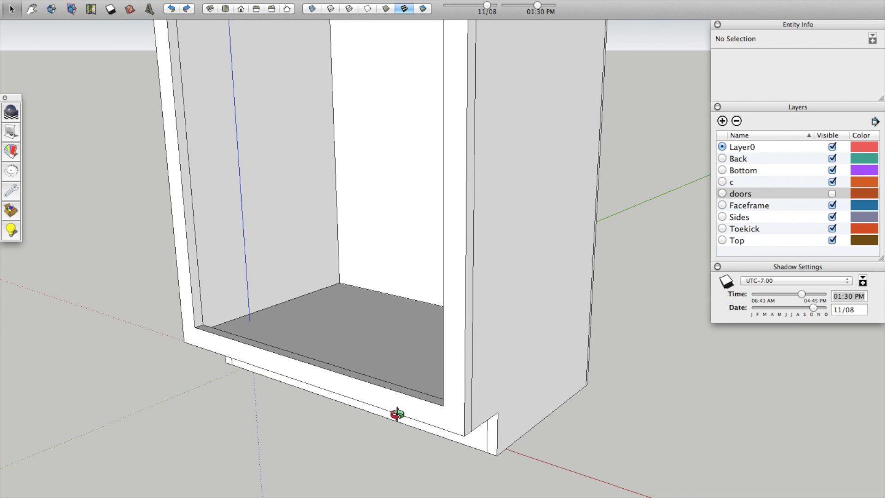
{"action": "scroll", "coordinate": [221, 311], "scroll_direction": "up", "scroll_amount": 3}
{"action": "middle_click_drag", "start_coordinate": [326, 315], "coordinate": [350, 304]}
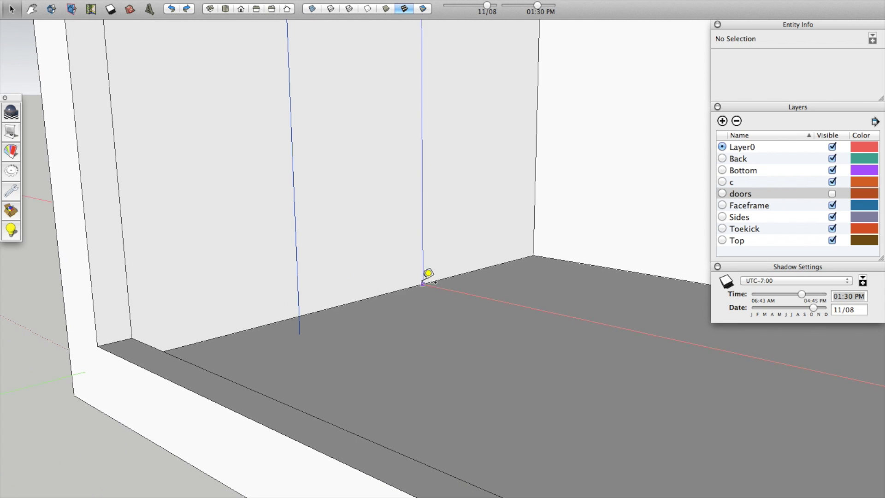
Place two horizontal guides at different heights on the cabinet's inner left side, parallel to its bottom edge
{"action": "left_click", "coordinate": [377, 295]}
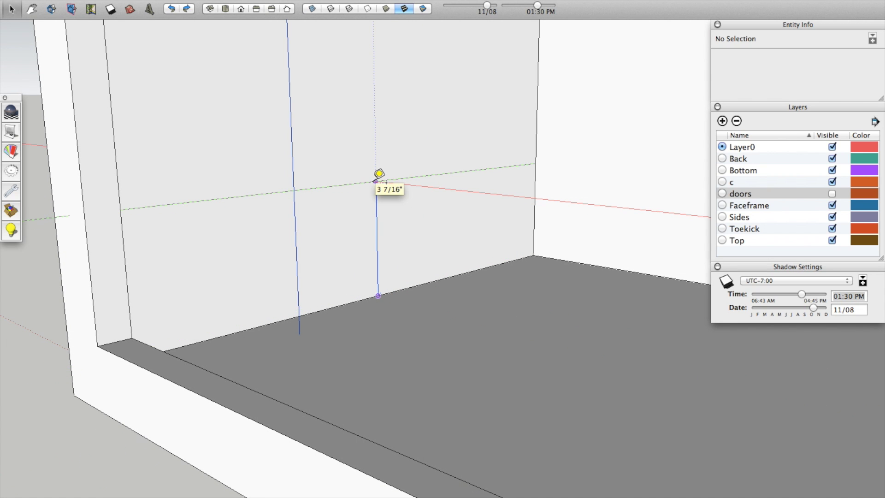
{"action": "scroll", "coordinate": [376, 306], "scroll_direction": "down", "scroll_amount": 5}
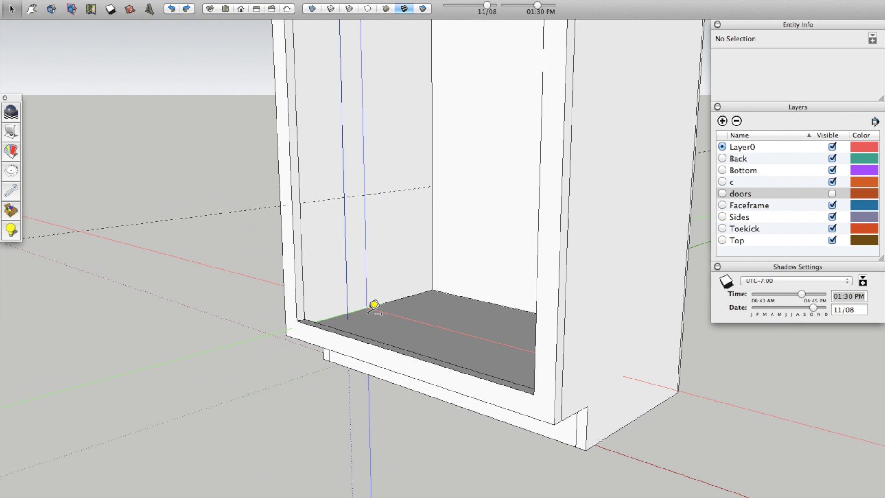
{"action": "scroll", "coordinate": [343, 321], "scroll_direction": "down", "scroll_amount": 2}
{"action": "scroll", "coordinate": [336, 217], "scroll_direction": "up", "scroll_amount": 6}
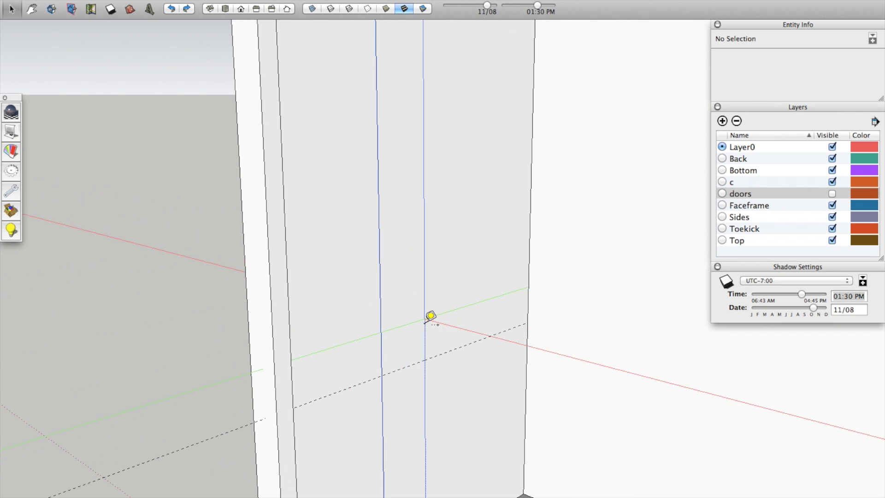
{"action": "scroll", "coordinate": [434, 275], "scroll_direction": "down", "scroll_amount": 5}
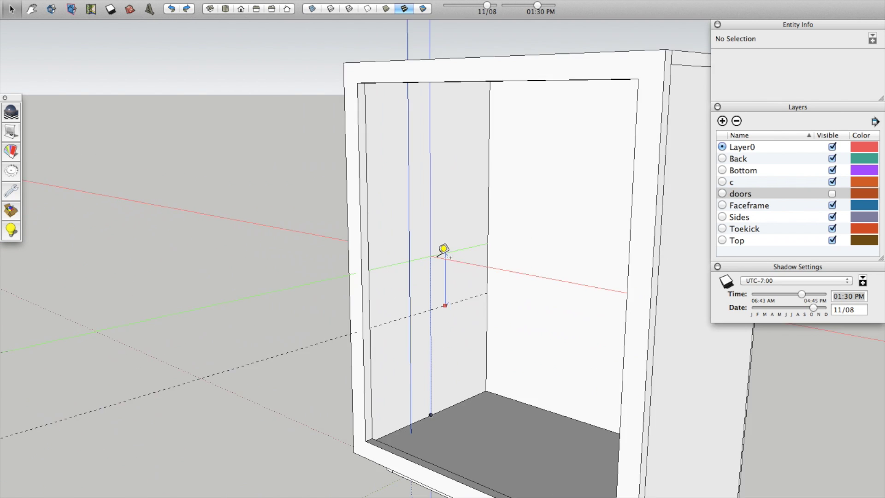
{"action": "left_click", "coordinate": [432, 145]}
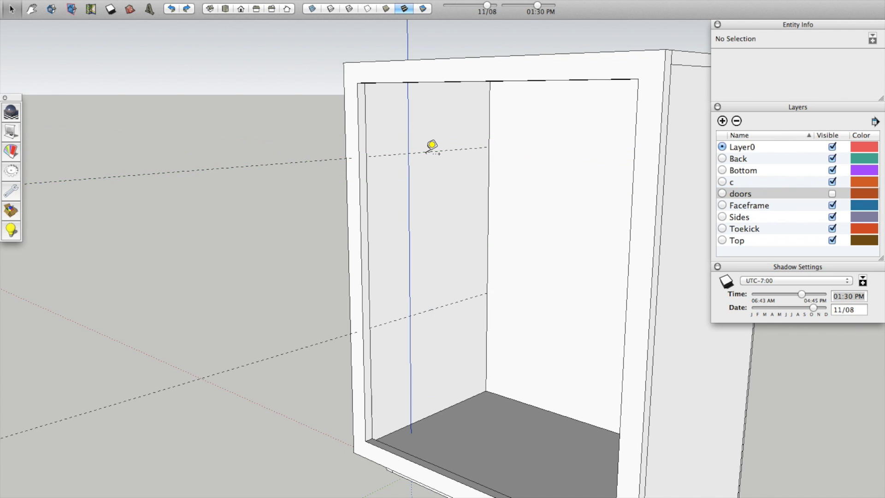
Place a vertical guide on the inner left side, offset from the cabinet's back edge
{"action": "left_click", "coordinate": [480, 188]}
{"action": "scroll", "coordinate": [437, 219], "scroll_direction": "up", "scroll_amount": 4}
{"action": "middle_click_drag", "start_coordinate": [437, 219], "coordinate": [286, 180]}
{"action": "scroll", "coordinate": [315, 190], "scroll_direction": "down", "scroll_amount": 5}
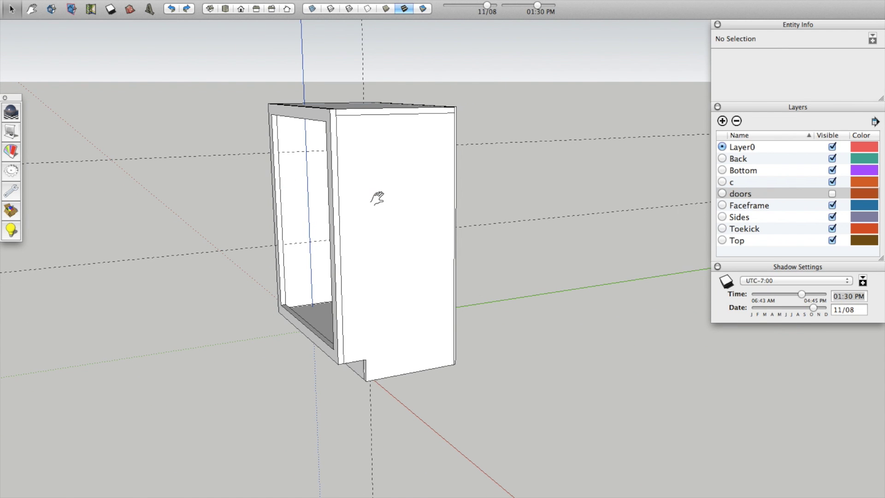
{"action": "key", "text": "x"}
{"action": "key", "text": "space"}
Look up the Section Plane tool's keyboard shortcut in the preferences, filtering the functions by "sectio"
{"action": "left_click", "coordinate": [92, 0]}
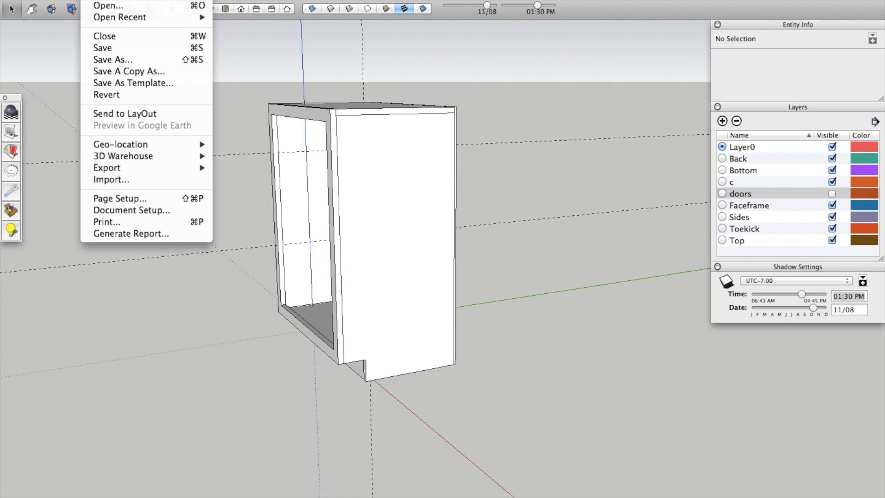
{"action": "left_click", "coordinate": [69, 9]}
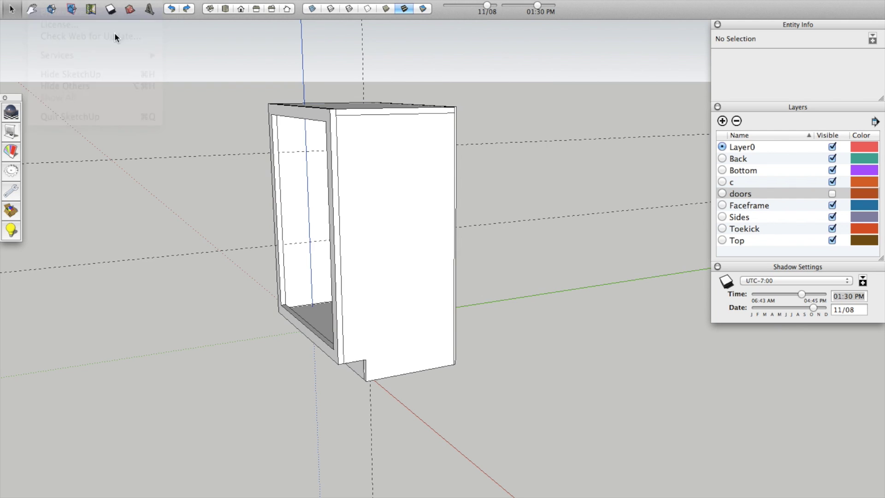
{"action": "left_click", "coordinate": [369, 121]}
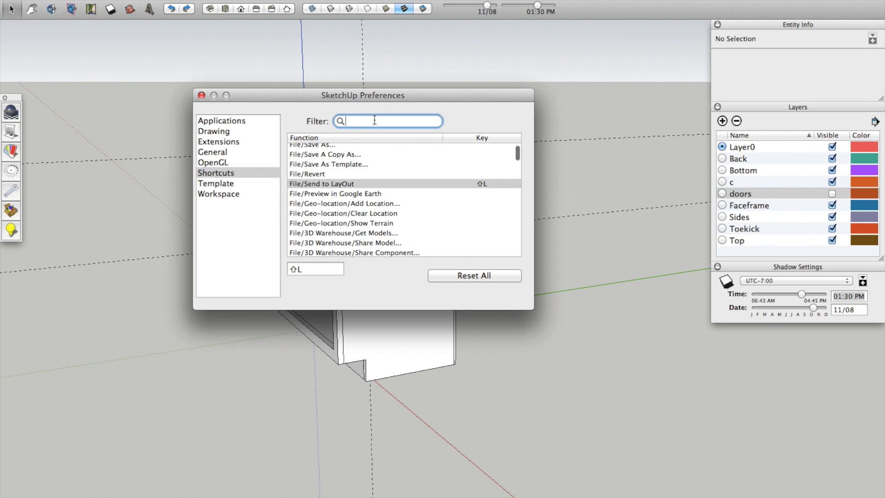
{"action": "type", "text": "se"}
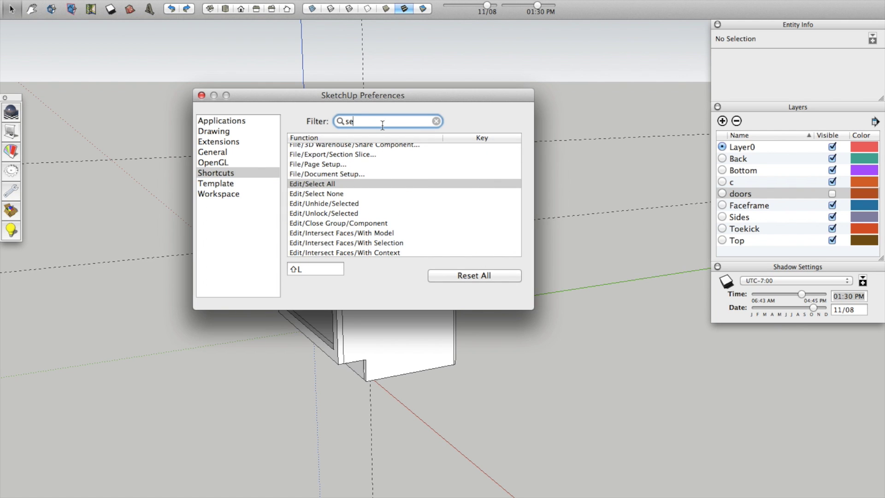
{"action": "type", "text": "ctio"}
{"action": "left_click", "coordinate": [356, 178]}
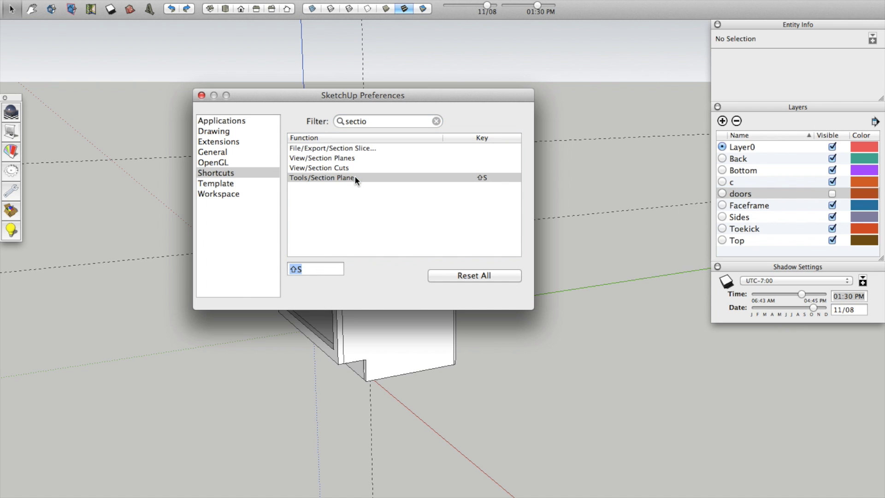
{"action": "left_click", "coordinate": [201, 95]}
Place a section plane on the cabinet's outer right side and move it inward to cut through the interior
{"action": "key", "text": "shift+s"}
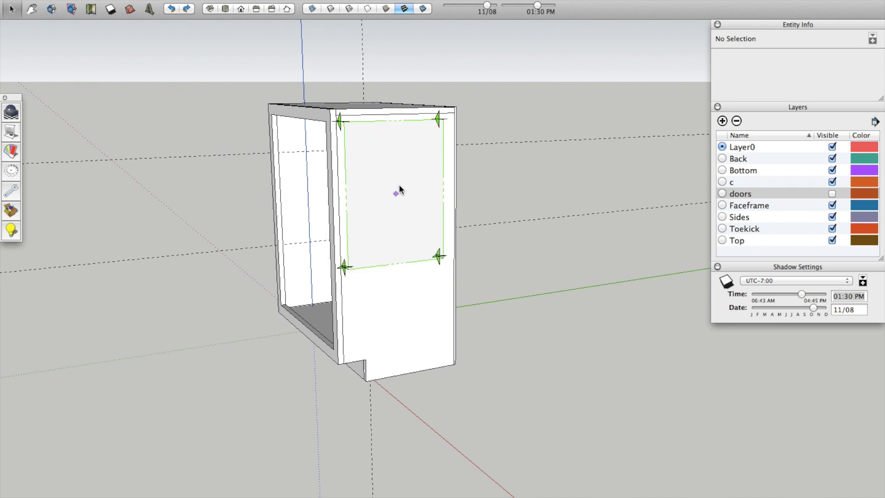
{"action": "left_click", "coordinate": [400, 217]}
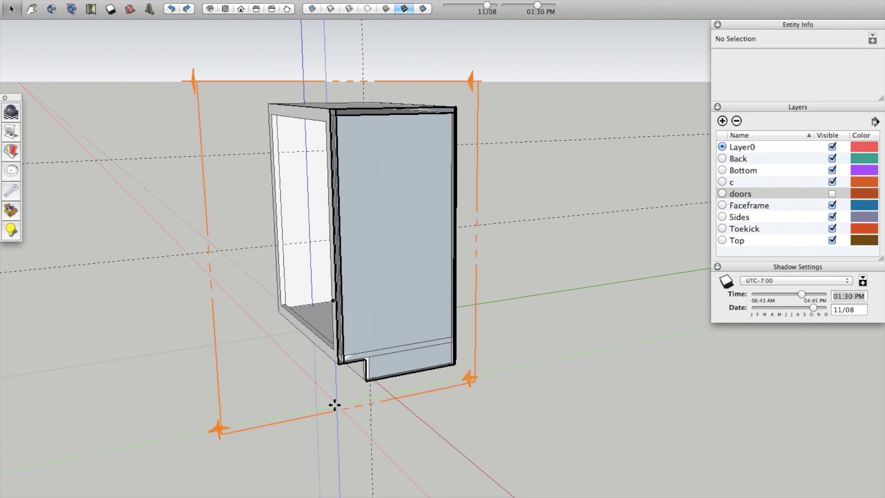
{"action": "left_click", "coordinate": [295, 417]}
{"action": "left_click_drag", "start_coordinate": [295, 418], "coordinate": [316, 344]}
Examine the sectioned cabinet up close and in the standard top and front views
{"action": "middle_click_drag", "start_coordinate": [316, 344], "coordinate": [306, 241]}
{"action": "scroll", "coordinate": [306, 241], "scroll_direction": "up", "scroll_amount": 6}
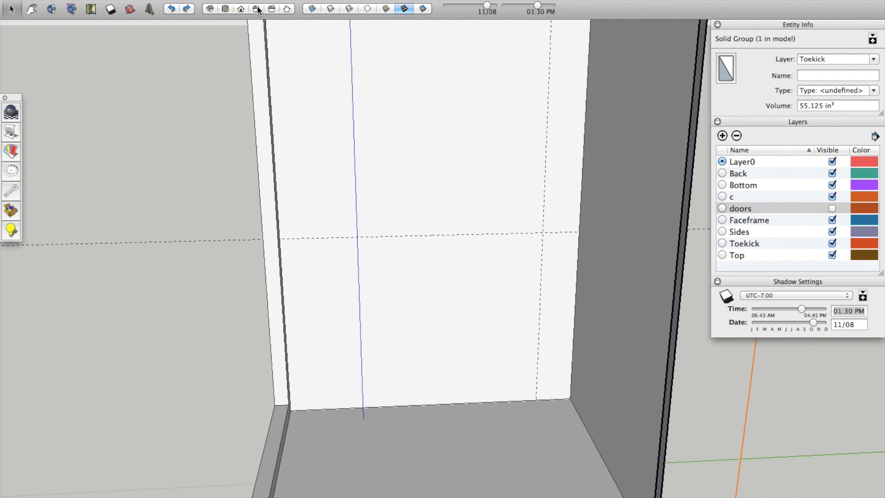
{"action": "left_click", "coordinate": [257, 9]}
{"action": "left_click", "coordinate": [240, 9]}
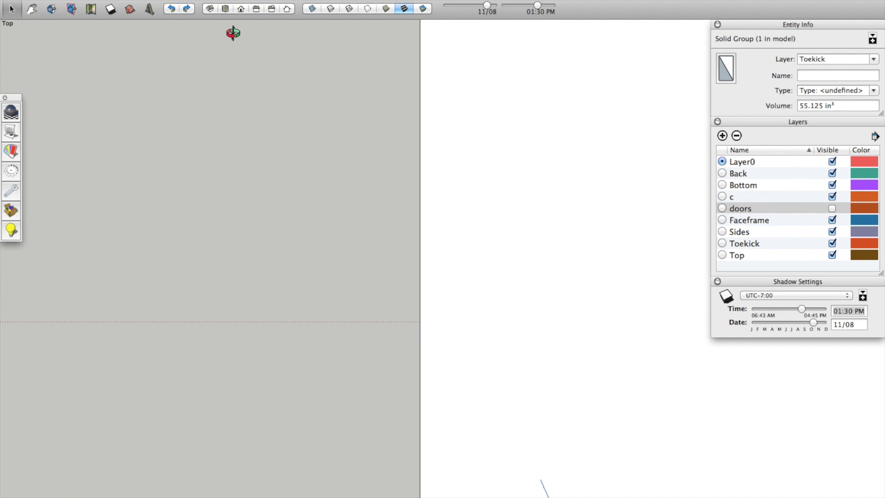
{"action": "scroll", "coordinate": [252, 277], "scroll_direction": "down", "scroll_amount": 5}
{"action": "scroll", "coordinate": [353, 128], "scroll_direction": "up", "scroll_amount": 4}
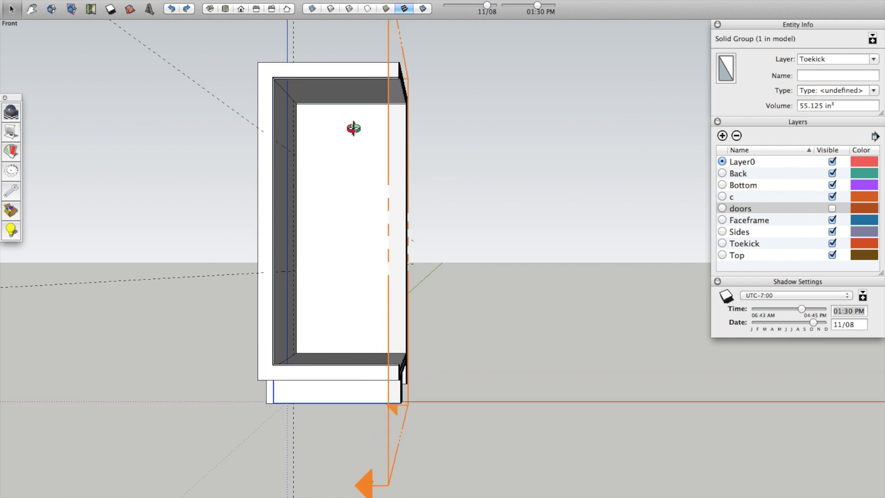
Show the section in the standard right view, preview it for printing and cancel the print
{"action": "left_click", "coordinate": [286, 9]}
{"action": "left_click", "coordinate": [272, 9]}
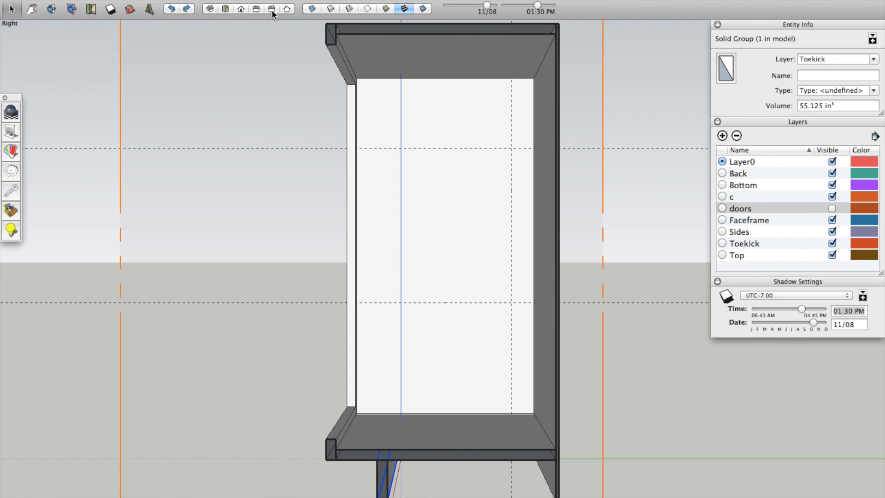
{"action": "scroll", "coordinate": [401, 233], "scroll_direction": "up", "scroll_amount": 2}
{"action": "scroll", "coordinate": [401, 234], "scroll_direction": "down", "scroll_amount": 4}
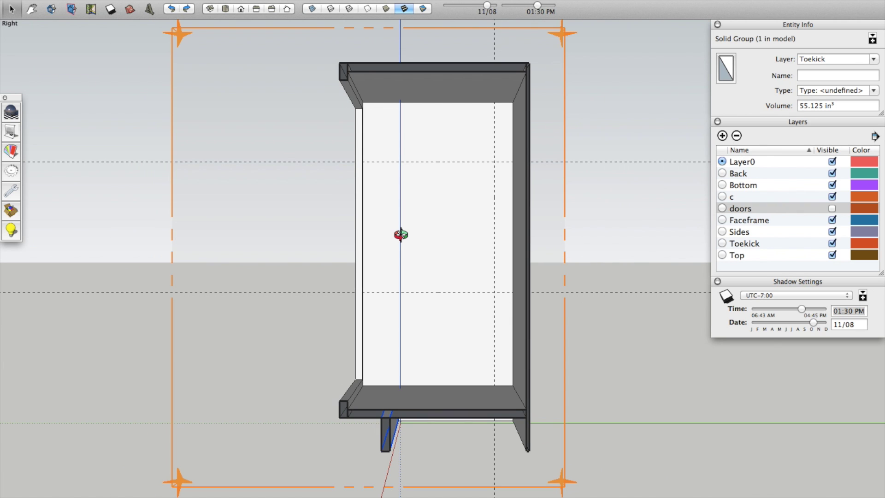
{"action": "key", "text": "super+p"}
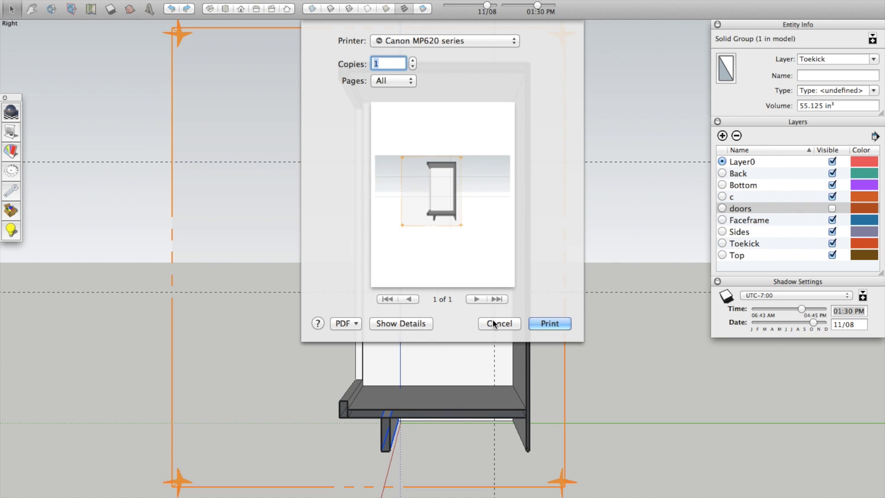
{"action": "left_click", "coordinate": [493, 323]}
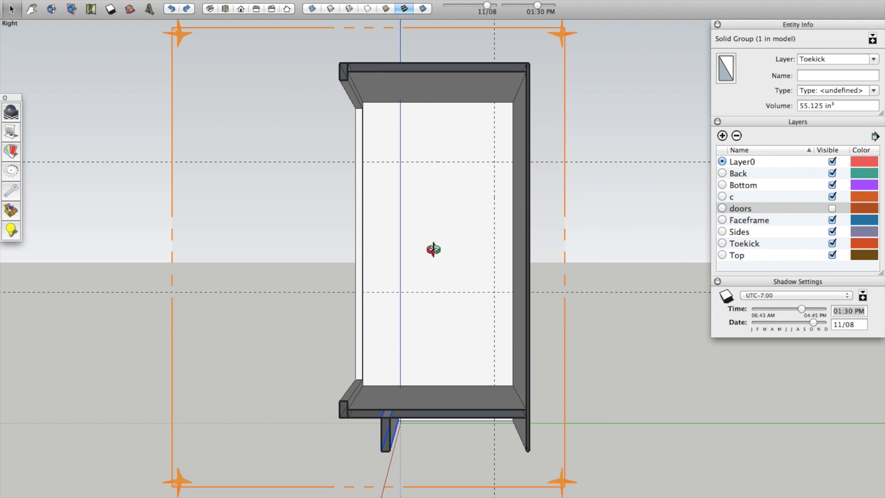
Examine the sectioned cabinet's lower interior, toekick and face frame edge, checking the section plane's extent
{"action": "scroll", "coordinate": [433, 250], "scroll_direction": "down", "scroll_amount": 4}
{"action": "scroll", "coordinate": [421, 328], "scroll_direction": "up", "scroll_amount": 7}
{"action": "scroll", "coordinate": [420, 327], "scroll_direction": "down", "scroll_amount": 1}
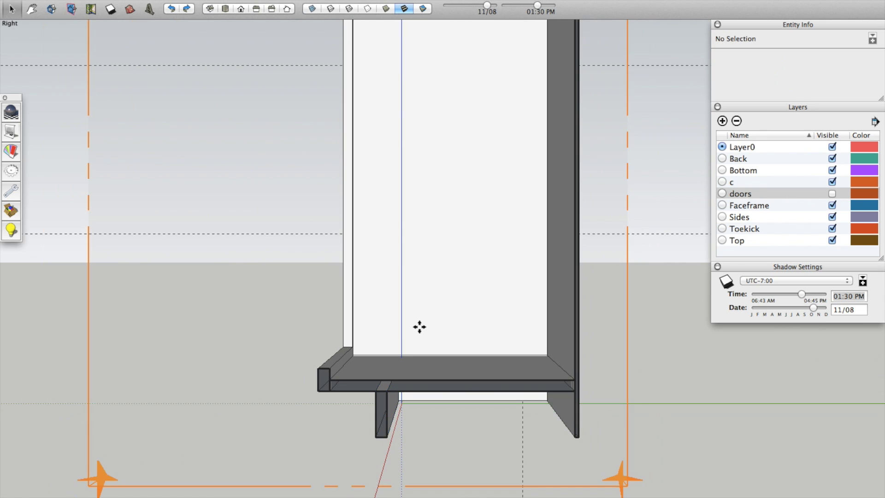
{"action": "scroll", "coordinate": [419, 327], "scroll_direction": "down", "scroll_amount": 3}
{"action": "double_click", "coordinate": [232, 331]}
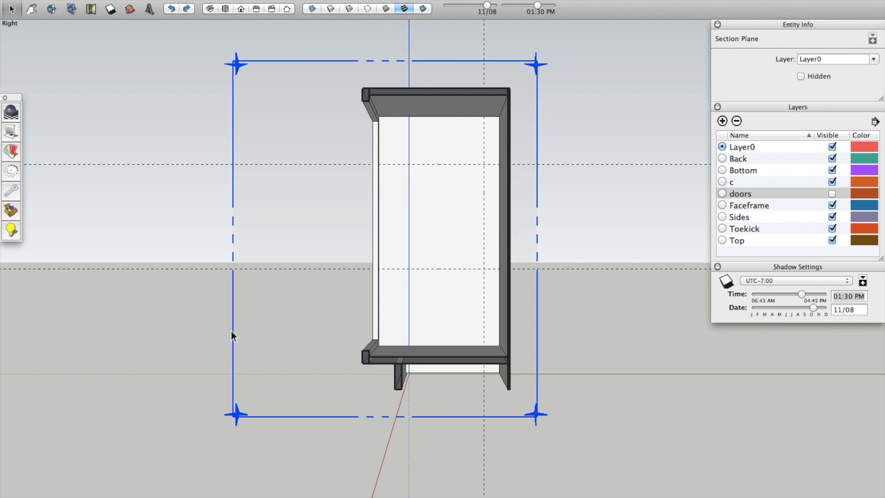
{"action": "middle_click_drag", "start_coordinate": [231, 331], "coordinate": [264, 399]}
{"action": "scroll", "coordinate": [410, 308], "scroll_direction": "up", "scroll_amount": 5}
{"action": "middle_click_drag", "start_coordinate": [411, 306], "coordinate": [400, 369]}
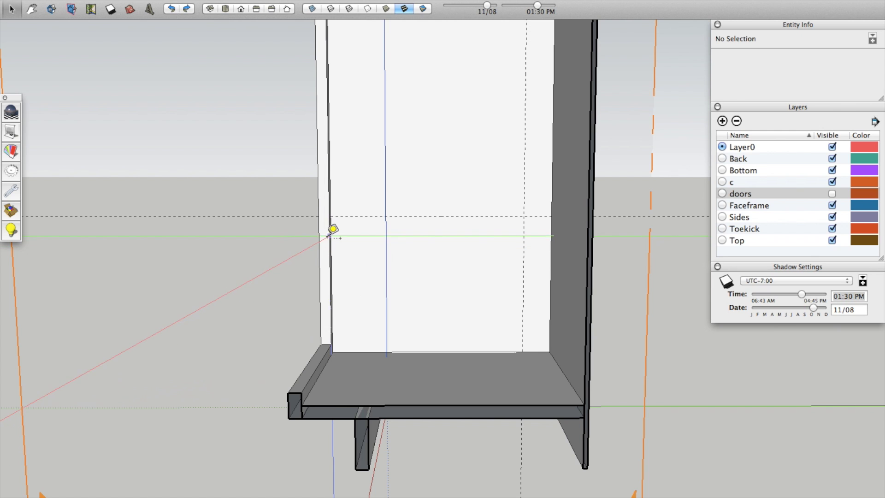
{"action": "scroll", "coordinate": [375, 231], "scroll_direction": "up", "scroll_amount": 5}
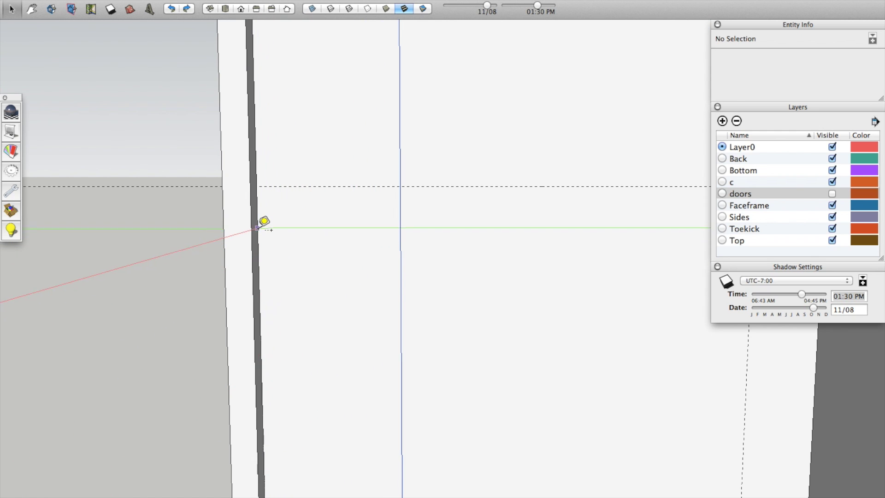
{"action": "scroll", "coordinate": [364, 216], "scroll_direction": "down", "scroll_amount": 6}
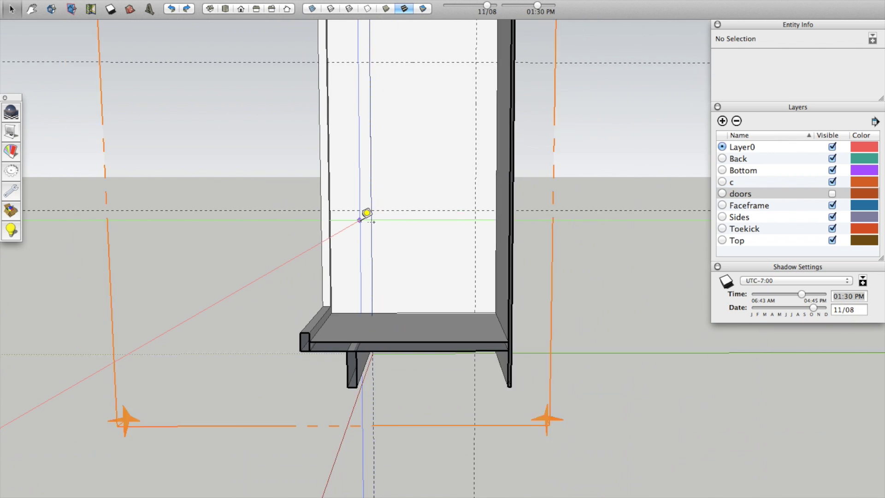
{"action": "right_click", "coordinate": [361, 222]}
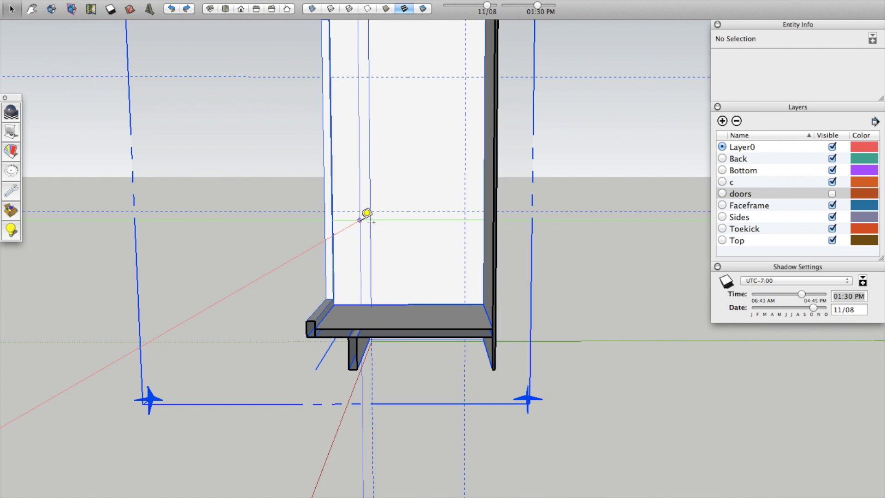
{"action": "left_click", "coordinate": [358, 158]}
{"action": "key", "text": "m"}
{"action": "left_click", "coordinate": [377, 234]}
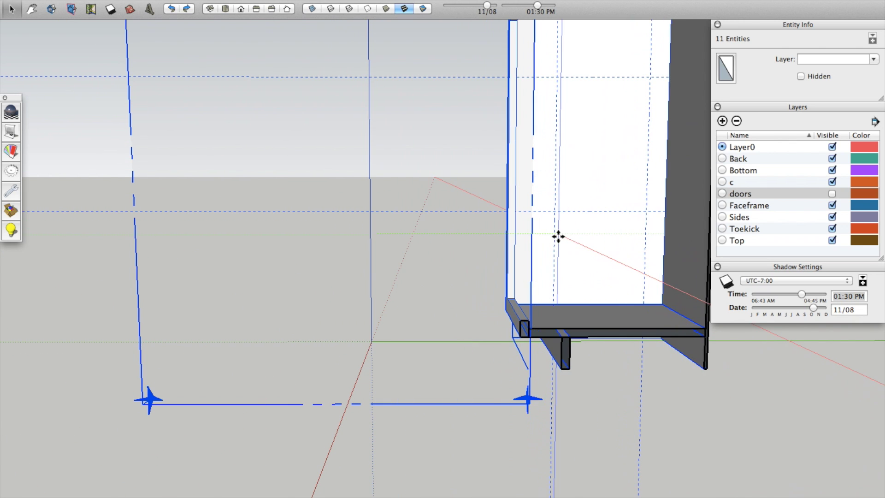
{"action": "key", "text": "Escape"}
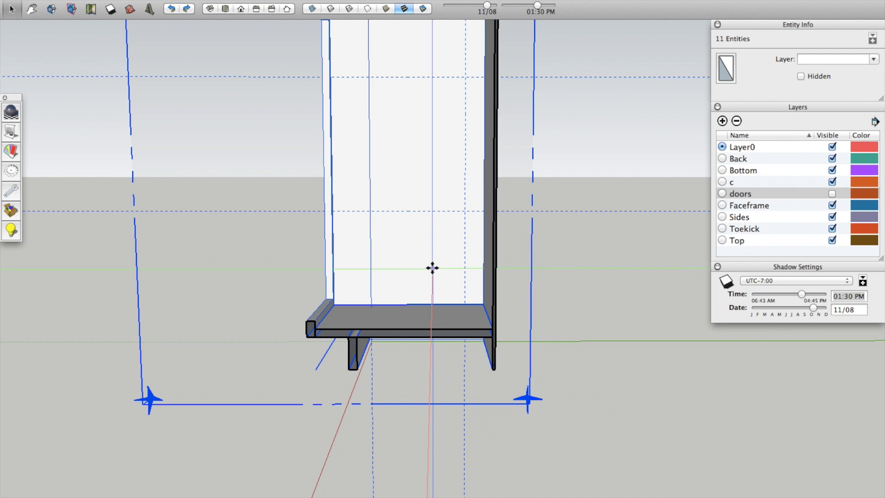
Open a cabinet component for editing and examine the cut interior from the side and from above the front corner
{"action": "scroll", "coordinate": [309, 270], "scroll_direction": "up", "scroll_amount": 1}
{"action": "scroll", "coordinate": [310, 265], "scroll_direction": "up", "scroll_amount": 6}
{"action": "key", "text": "space"}
{"action": "left_click", "coordinate": [405, 209]}
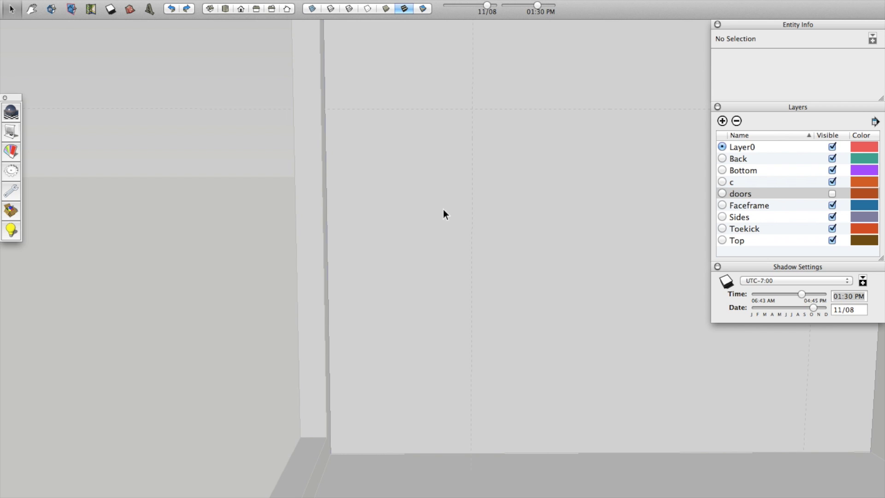
{"action": "scroll", "coordinate": [443, 210], "scroll_direction": "down", "scroll_amount": 5}
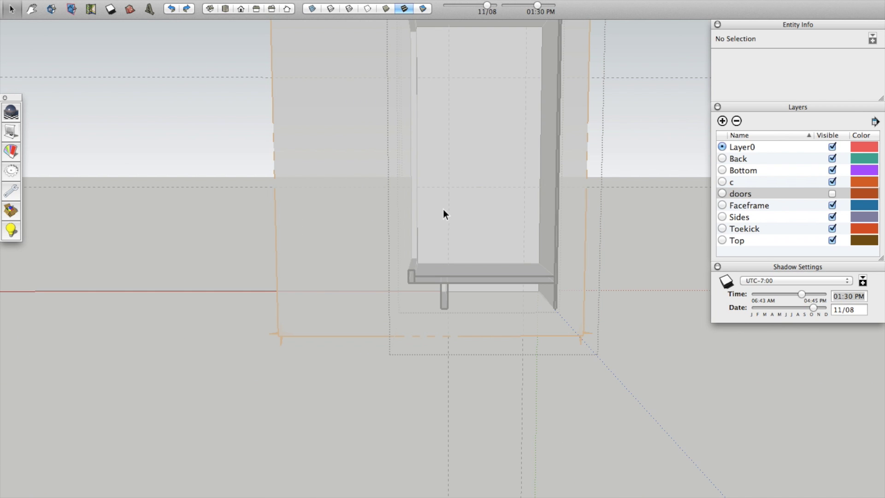
{"action": "middle_click_drag", "start_coordinate": [424, 213], "coordinate": [451, 200]}
{"action": "scroll", "coordinate": [451, 201], "scroll_direction": "up", "scroll_amount": 5}
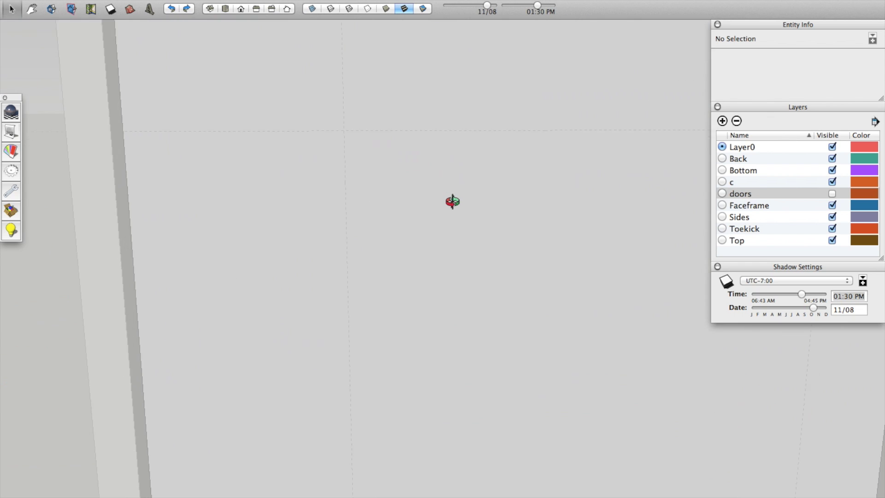
{"action": "scroll", "coordinate": [452, 201], "scroll_direction": "up", "scroll_amount": 5}
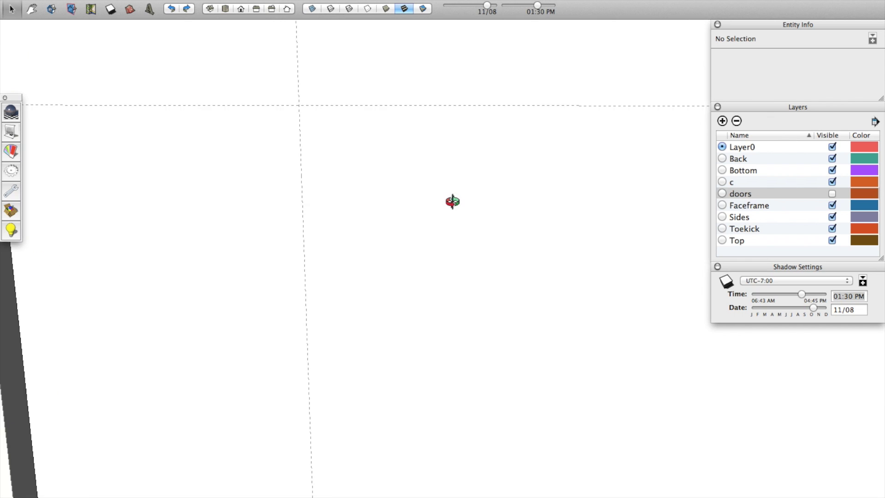
{"action": "middle_click_drag", "start_coordinate": [453, 201], "coordinate": [421, 255]}
{"action": "scroll", "coordinate": [421, 255], "scroll_direction": "down", "scroll_amount": 5}
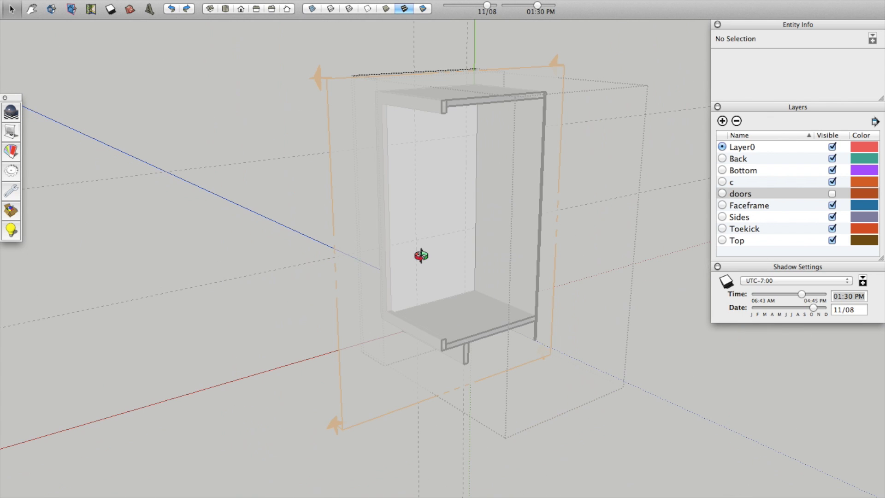
Leave the component and move the section plane to shift where it cuts through the cabinet
{"action": "left_click", "coordinate": [340, 374]}
{"action": "left_click", "coordinate": [341, 389]}
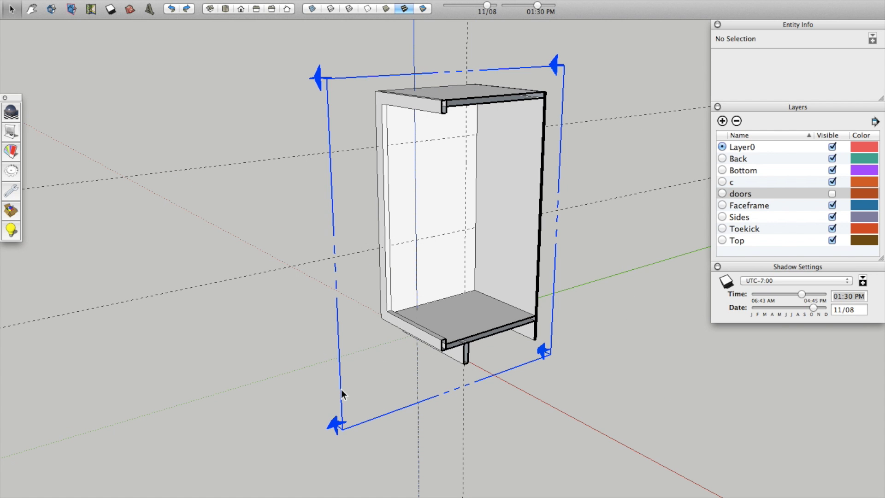
{"action": "key", "text": "m"}
{"action": "left_click_drag", "start_coordinate": [342, 401], "coordinate": [395, 427]}
{"action": "middle_click_drag", "start_coordinate": [395, 427], "coordinate": [427, 177]}
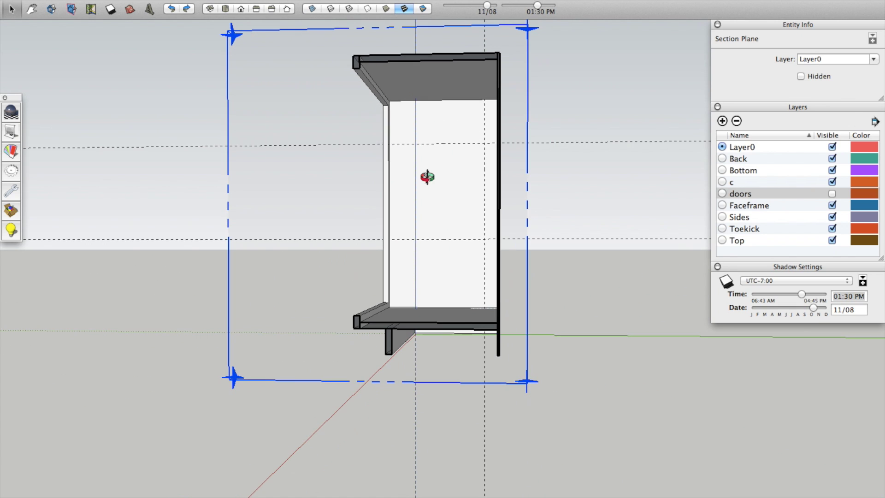
Open the cabinet's side panel group for editing and select its inner face together with the bounding edges
{"action": "scroll", "coordinate": [438, 192], "scroll_direction": "up", "scroll_amount": 5}
{"action": "scroll", "coordinate": [438, 192], "scroll_direction": "down", "scroll_amount": 2}
{"action": "middle_click_drag", "start_coordinate": [372, 297], "coordinate": [411, 365]}
{"action": "left_click", "coordinate": [430, 347]}
{"action": "double_click", "coordinate": [430, 344]}
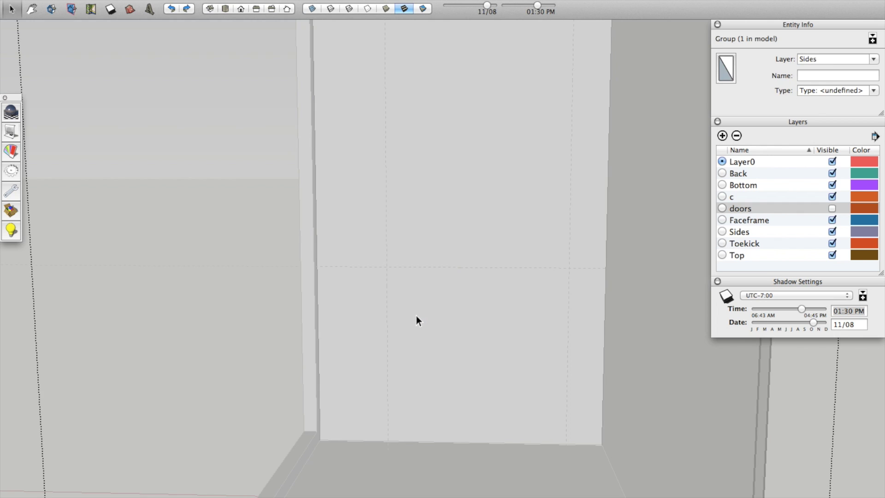
{"action": "scroll", "coordinate": [406, 319], "scroll_direction": "up", "scroll_amount": 5}
{"action": "scroll", "coordinate": [406, 319], "scroll_direction": "down", "scroll_amount": 3}
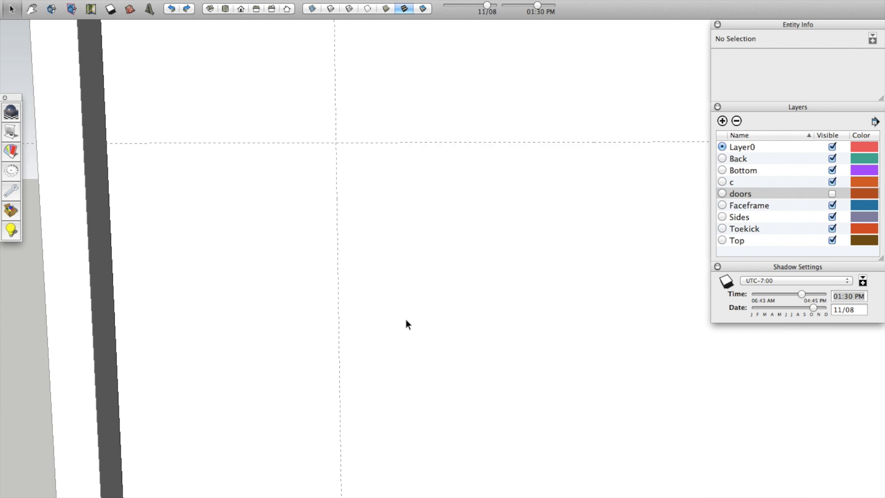
{"action": "double_click", "coordinate": [383, 240]}
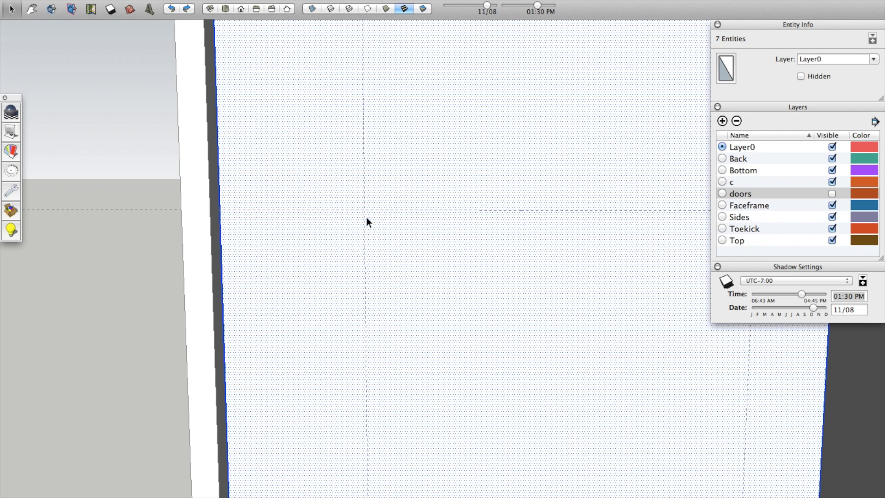
{"action": "left_click_drag", "start_coordinate": [404, 247], "coordinate": [479, 238]}
{"action": "scroll", "coordinate": [366, 200], "scroll_direction": "up", "scroll_amount": 5}
Try drawing a large polygon on the side panel's inner face, and undo it
{"action": "left_click", "coordinate": [206, 0]}
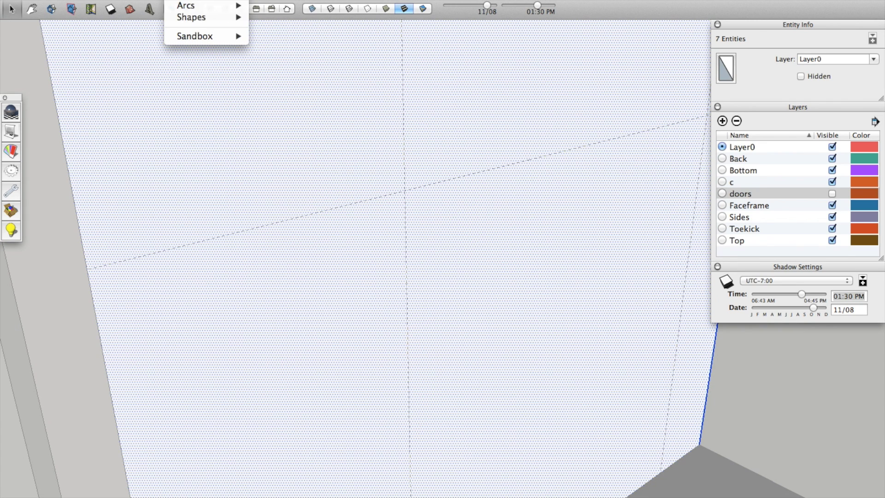
{"action": "mouse_move", "coordinate": [193, 19]}
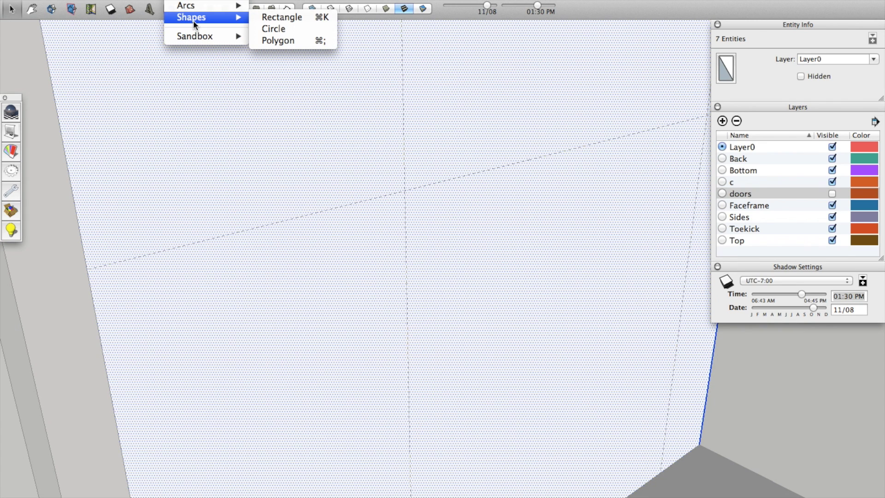
{"action": "left_click", "coordinate": [289, 29]}
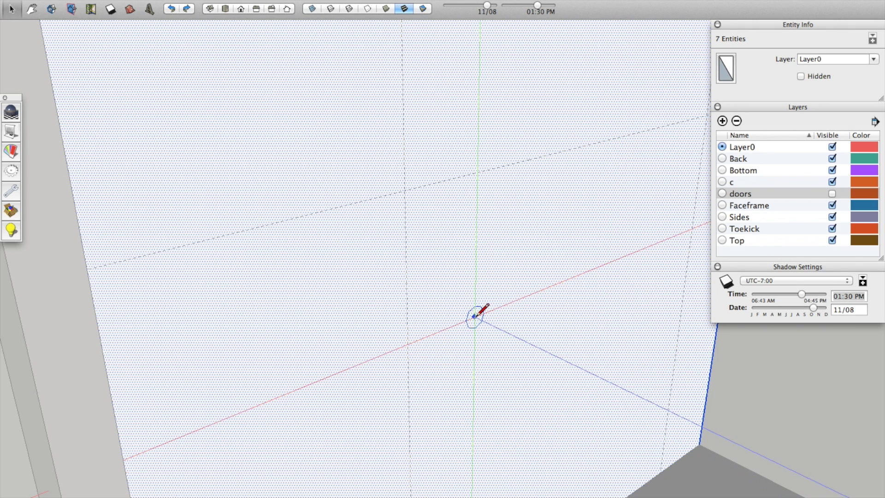
{"action": "left_click", "coordinate": [310, 173]}
{"action": "left_click", "coordinate": [429, 253]}
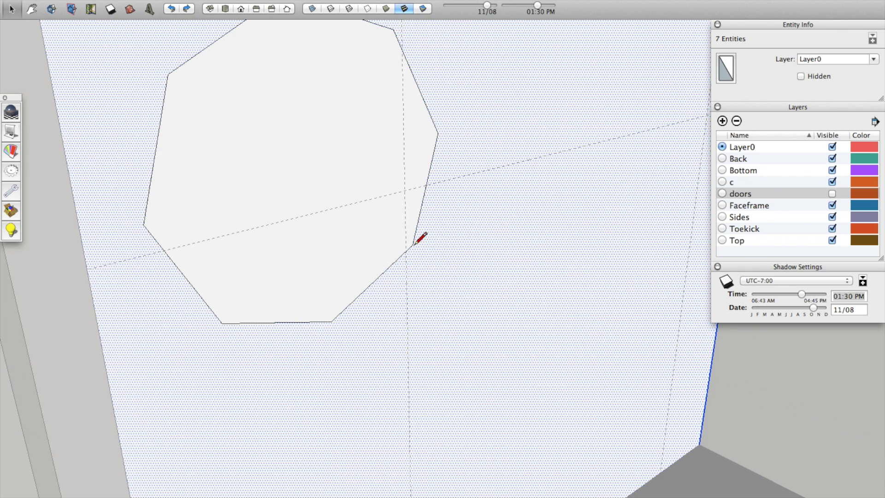
{"action": "key", "text": "super+z"}
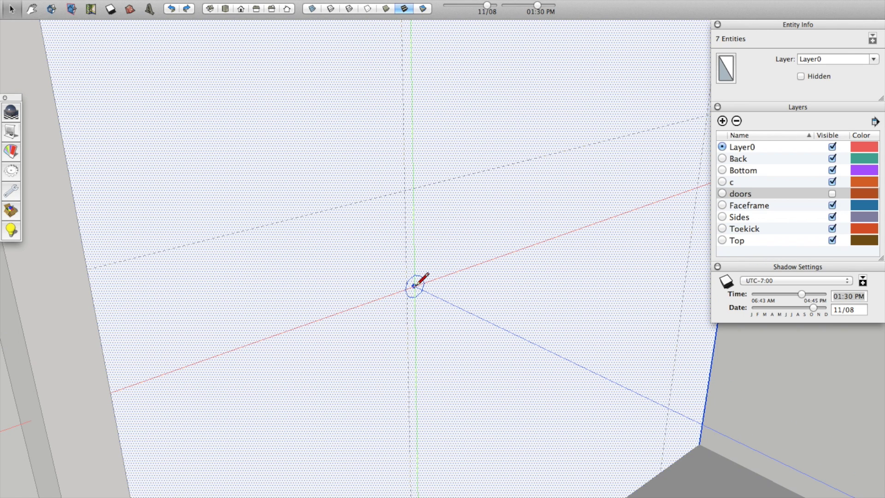
Add a vertical guide on the side panel's inner face, offset from the existing front vertical guide toward the cabinet front
{"action": "key", "text": "l"}
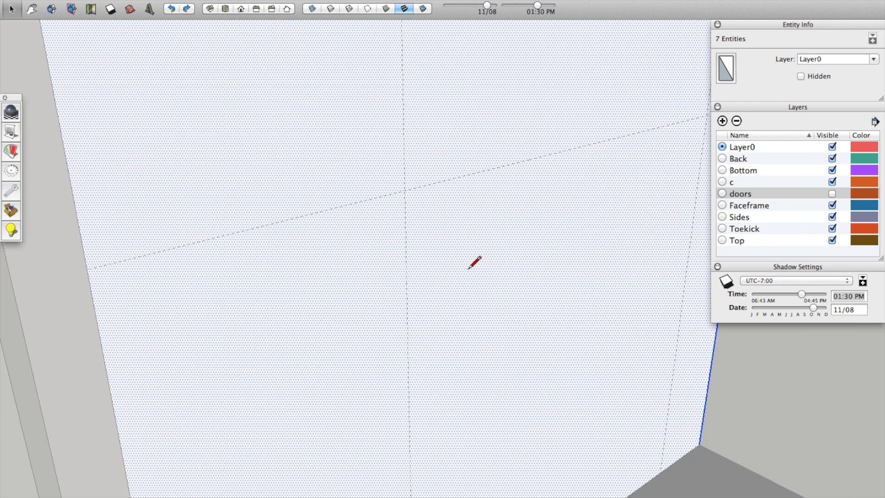
{"action": "key", "text": "c"}
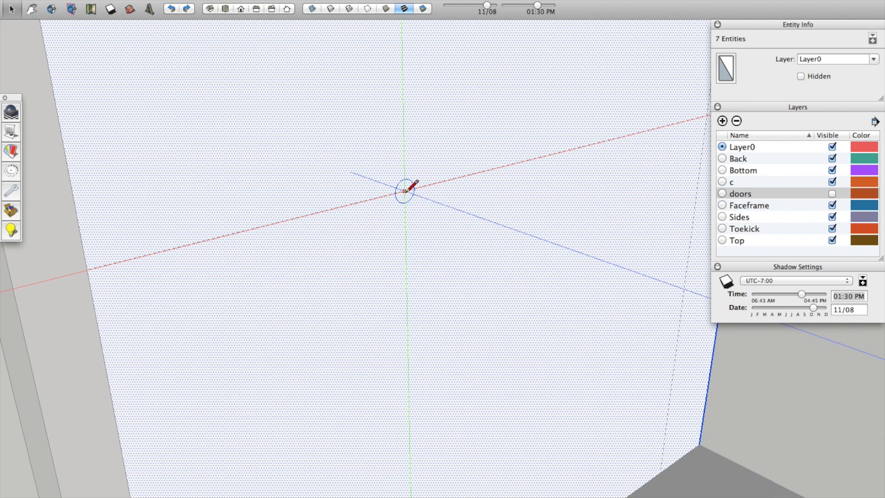
{"action": "key", "text": "t"}
{"action": "left_click", "coordinate": [404, 165]}
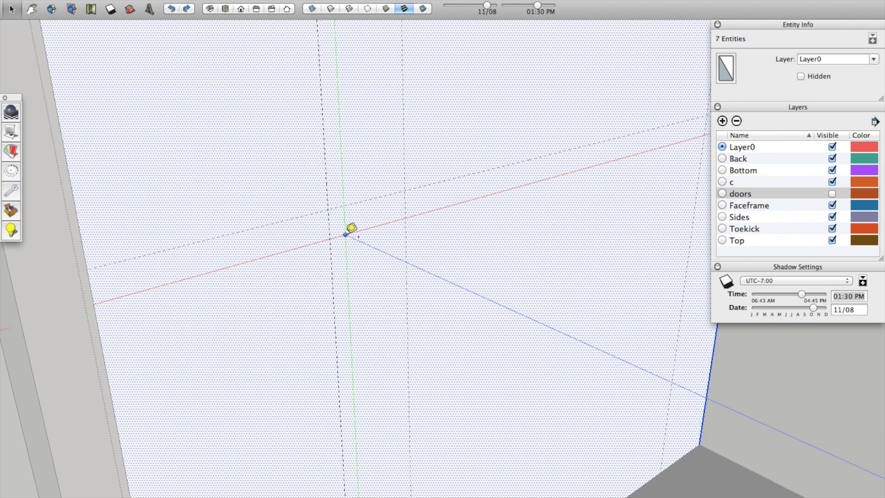
{"action": "scroll", "coordinate": [378, 240], "scroll_direction": "down", "scroll_amount": 1}
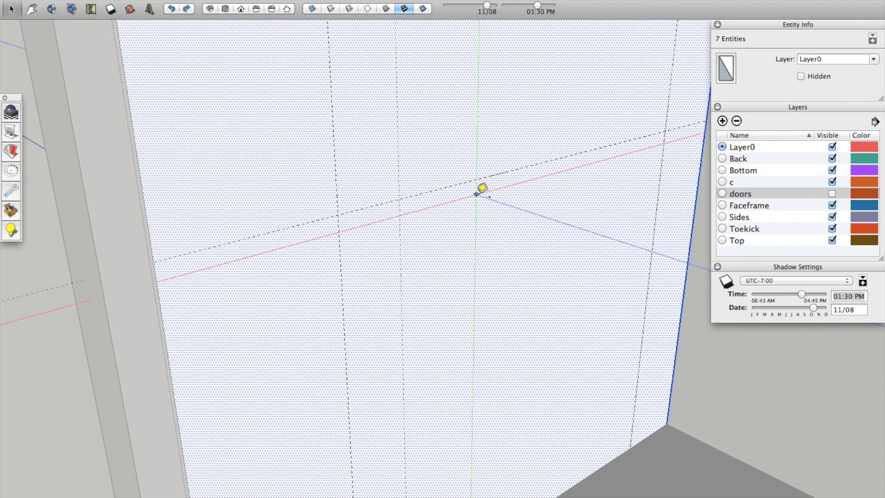
Draw a circle about 1" in diameter where the rear vertical guide crosses the lower horizontal guide
{"action": "key", "text": "c"}
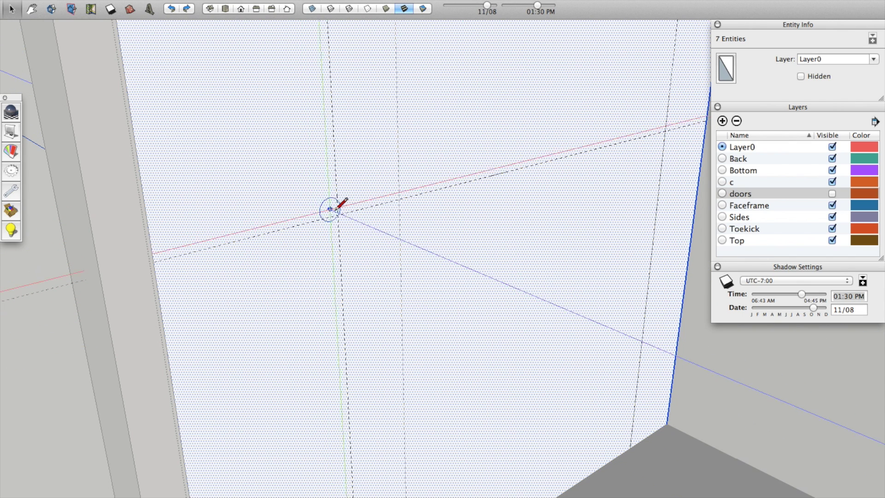
{"action": "scroll", "coordinate": [332, 212], "scroll_direction": "up", "scroll_amount": 2}
{"action": "scroll", "coordinate": [341, 212], "scroll_direction": "down", "scroll_amount": 5}
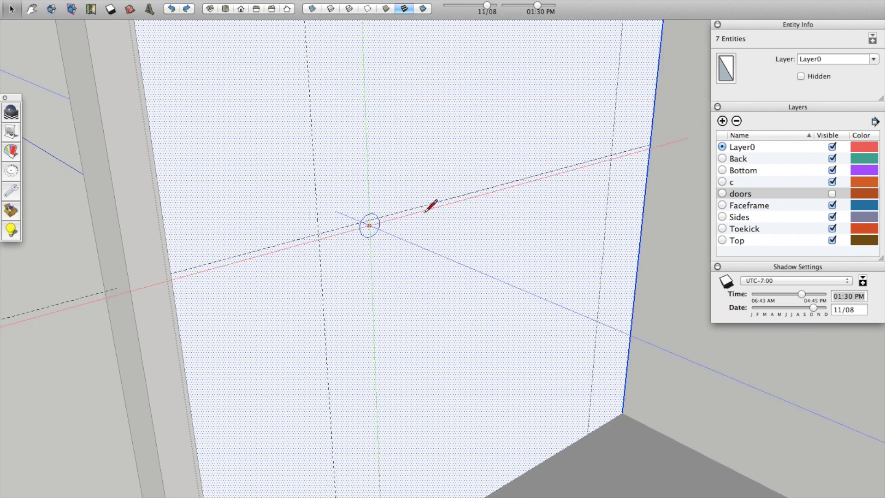
{"action": "left_click", "coordinate": [611, 155]}
{"action": "left_click", "coordinate": [628, 150]}
{"action": "left_click", "coordinate": [611, 155]}
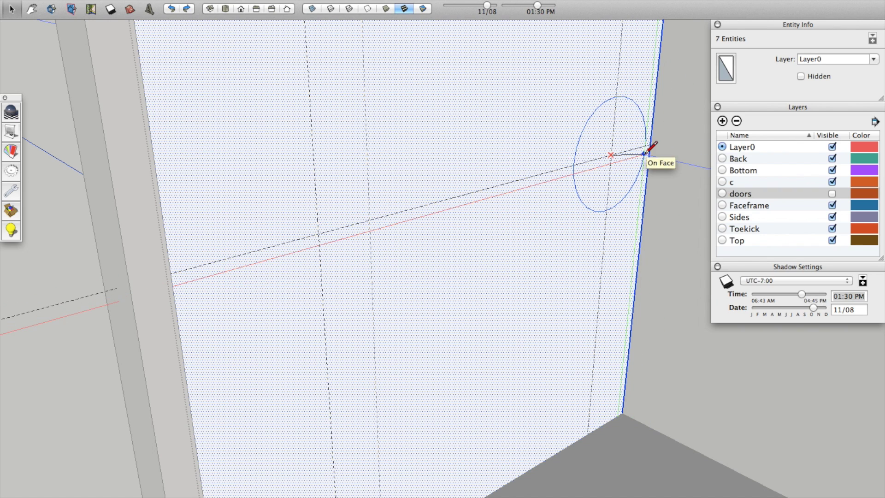
{"action": "key", "text": "l"}
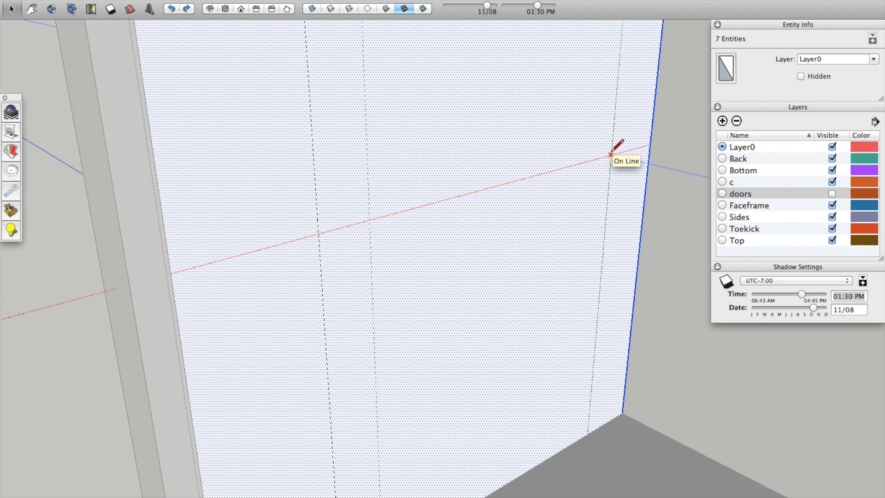
{"action": "key", "text": "c"}
{"action": "left_click", "coordinate": [611, 155]}
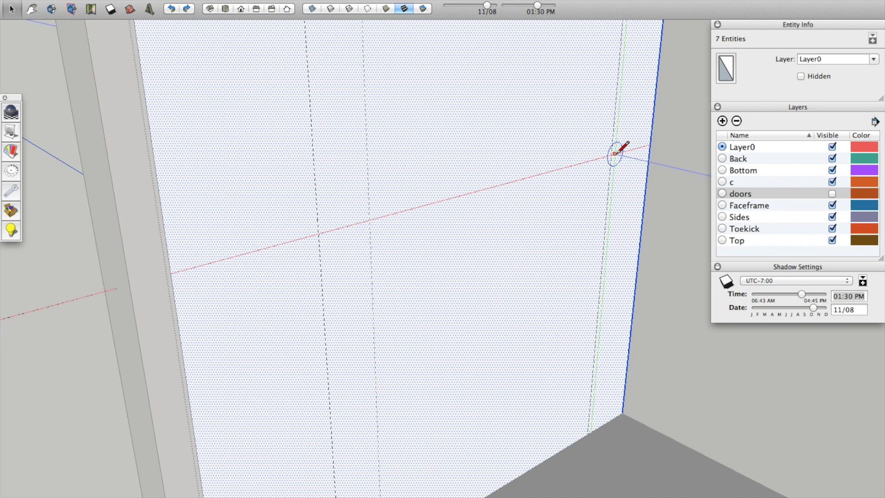
{"action": "left_click", "coordinate": [632, 140]}
Measure the circle's diameter with the Tape Measure and undo the circle
{"action": "scroll", "coordinate": [635, 146], "scroll_direction": "up", "scroll_amount": 5}
{"action": "key", "text": "t"}
{"action": "left_click", "coordinate": [594, 126]}
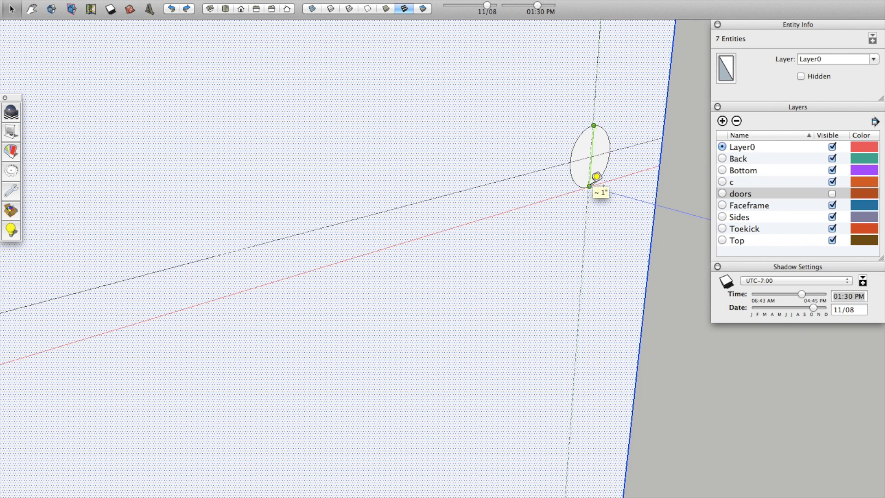
{"action": "key", "text": "super+z"}
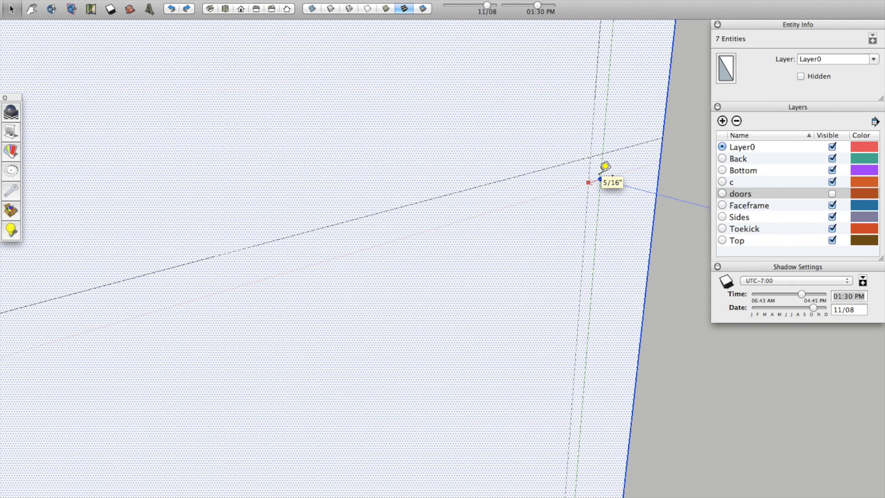
Draw a circle of 1/8" radius centred where the rear vertical guide crosses the lower horizontal guide
{"action": "key", "text": "c"}
{"action": "left_click", "coordinate": [590, 157]}
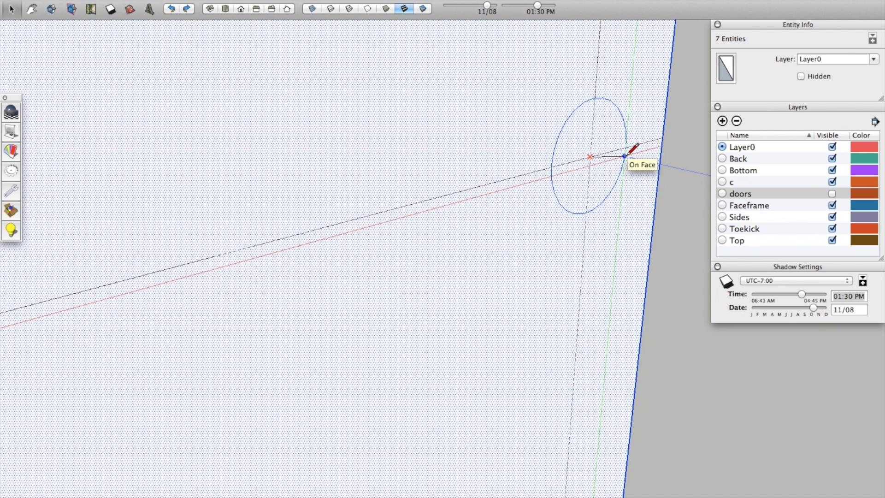
{"action": "type", "text": "1/8"}
{"action": "key", "text": "Return"}
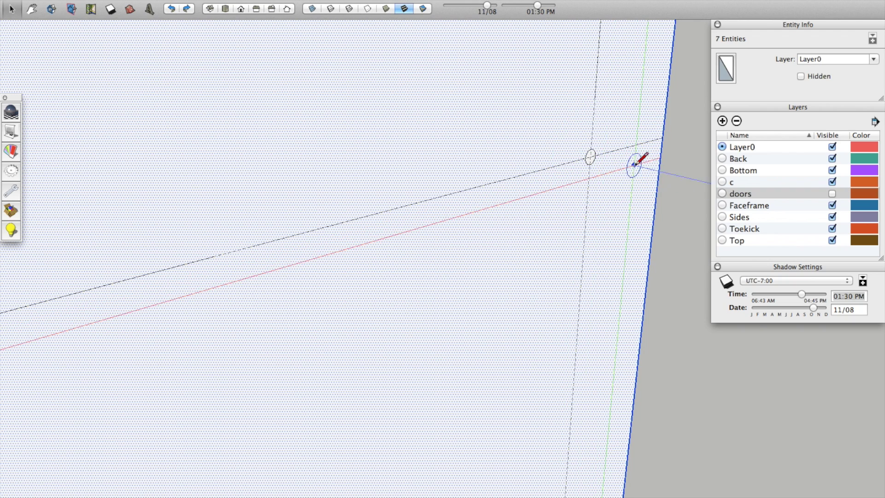
Select the small circle with its edge and copy it upward along the rear vertical guide
{"action": "key", "text": "space"}
{"action": "left_click", "coordinate": [590, 159]}
{"action": "left_click", "coordinate": [590, 161]}
{"action": "scroll", "coordinate": [590, 162], "scroll_direction": "up", "scroll_amount": 6}
{"action": "double_click", "coordinate": [582, 168]}
{"action": "key", "text": "m"}
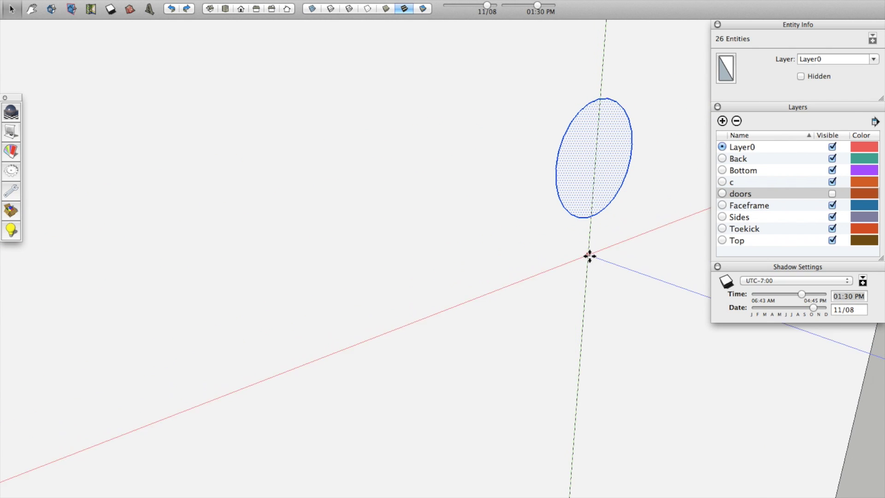
{"action": "left_click", "coordinate": [590, 217]}
{"action": "left_click", "coordinate": [575, 215]}
{"action": "scroll", "coordinate": [575, 216], "scroll_direction": "down", "scroll_amount": 5}
{"action": "left_click", "coordinate": [575, 216]}
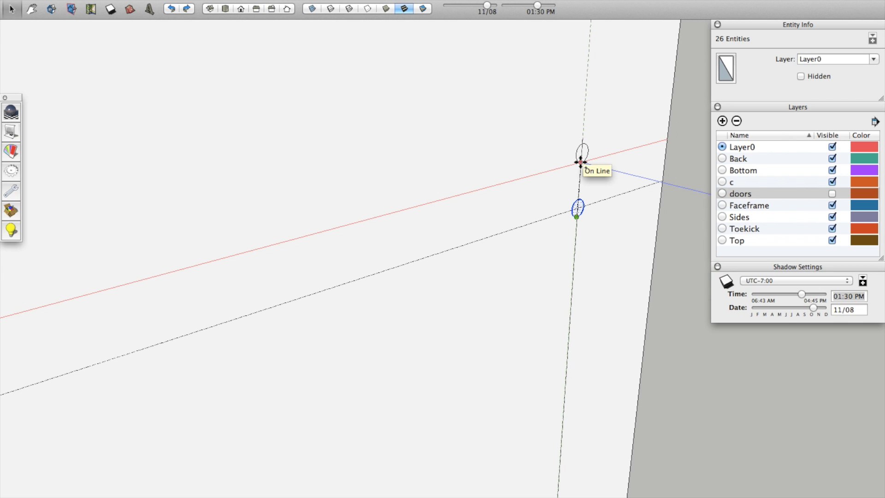
{"action": "key", "text": "Escape"}
{"action": "scroll", "coordinate": [580, 162], "scroll_direction": "down", "scroll_amount": 8}
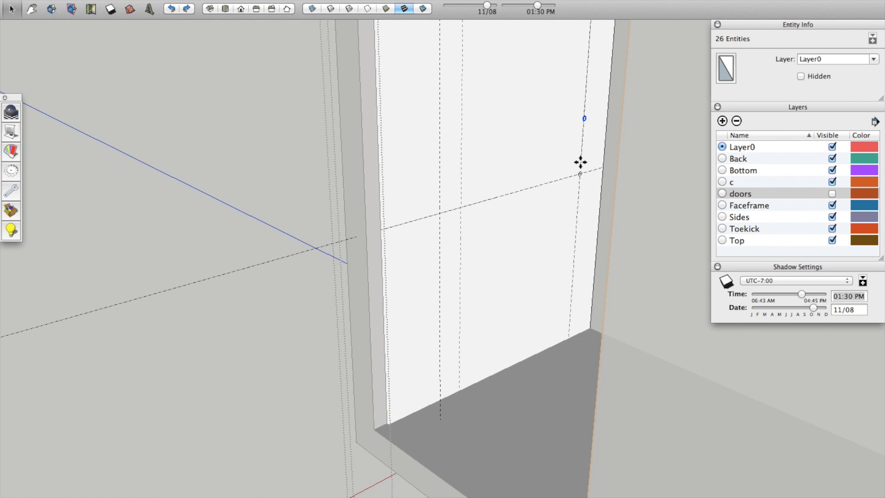
Array the circle copy upward into a column of six equally spaced circles along the rear vertical guide
{"action": "scroll", "coordinate": [567, 112], "scroll_direction": "up", "scroll_amount": 5}
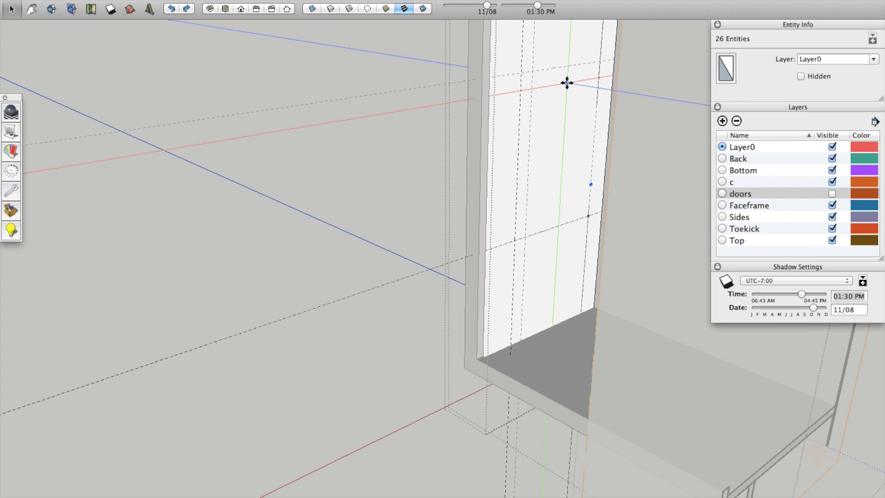
{"action": "key", "text": "shift+super+a"}
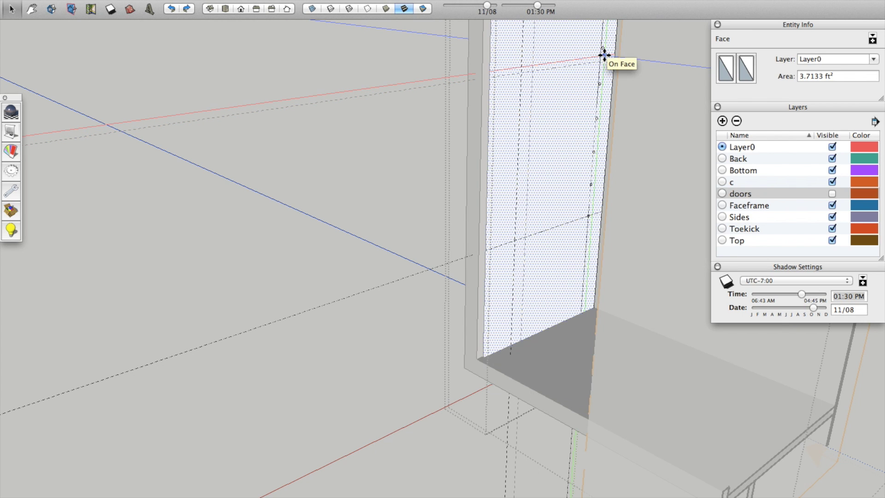
{"action": "scroll", "coordinate": [605, 54], "scroll_direction": "up", "scroll_amount": 5}
{"action": "scroll", "coordinate": [595, 203], "scroll_direction": "down", "scroll_amount": 3}
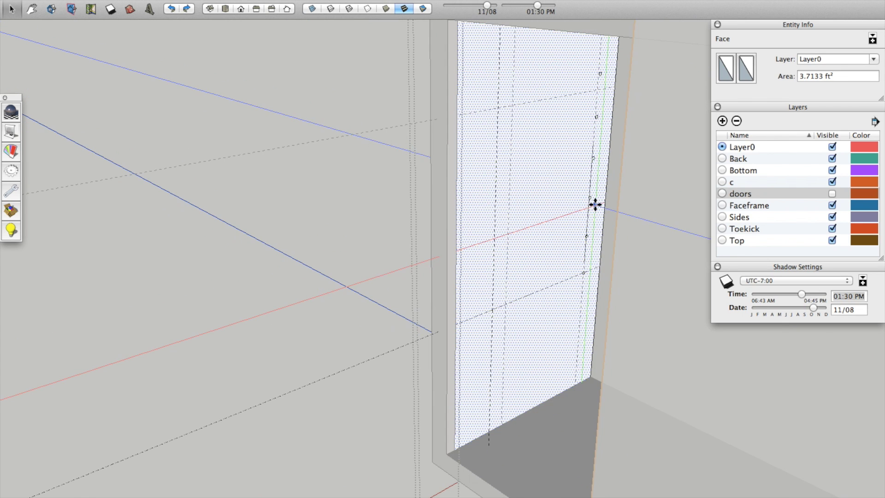
Select the upper three circles of the rear column, including their faces and edges
{"action": "scroll", "coordinate": [580, 83], "scroll_direction": "up", "scroll_amount": 4}
{"action": "scroll", "coordinate": [618, 70], "scroll_direction": "up", "scroll_amount": 2}
{"action": "key", "text": "space"}
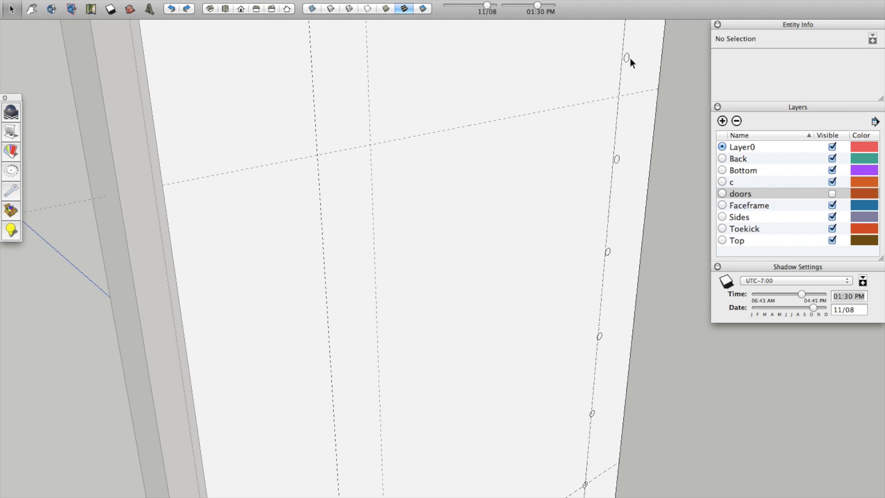
{"action": "double_click", "coordinate": [626, 60]}
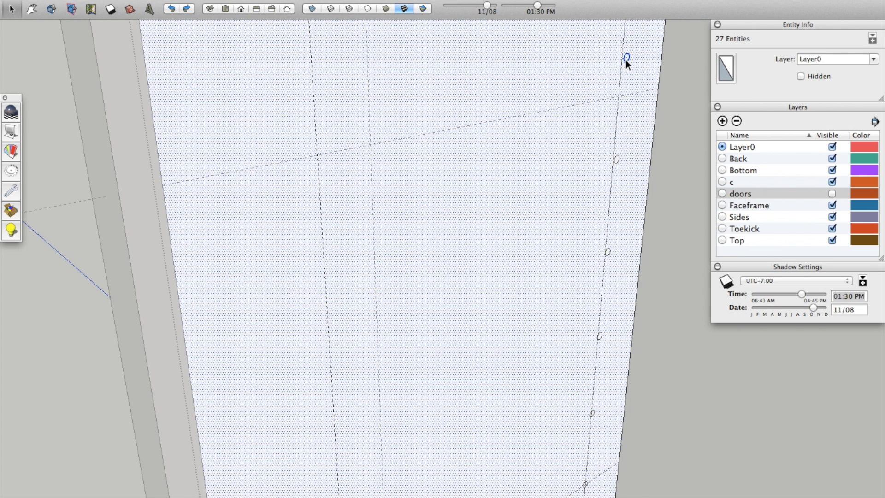
{"action": "scroll", "coordinate": [626, 60], "scroll_direction": "up", "scroll_amount": 2}
{"action": "scroll", "coordinate": [626, 60], "scroll_direction": "up", "scroll_amount": 1}
{"action": "left_click", "coordinate": [615, 238], "text": "shift"}
{"action": "left_click", "coordinate": [608, 269], "text": "shift"}
{"action": "scroll", "coordinate": [607, 275], "scroll_direction": "down", "scroll_amount": 3}
{"action": "scroll", "coordinate": [612, 348], "scroll_direction": "up", "scroll_amount": 3}
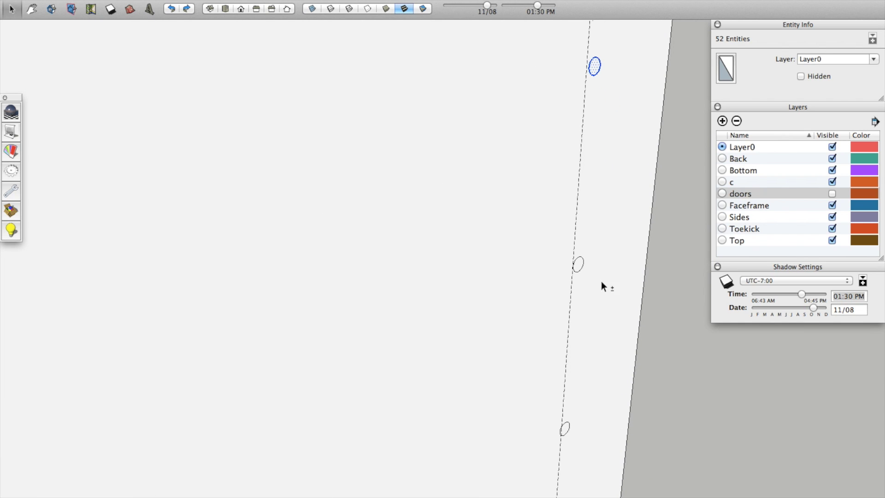
{"action": "left_click", "coordinate": [579, 264], "text": "shift"}
{"action": "scroll", "coordinate": [588, 249], "scroll_direction": "down", "scroll_amount": 3}
{"action": "scroll", "coordinate": [592, 316], "scroll_direction": "up", "scroll_amount": 4}
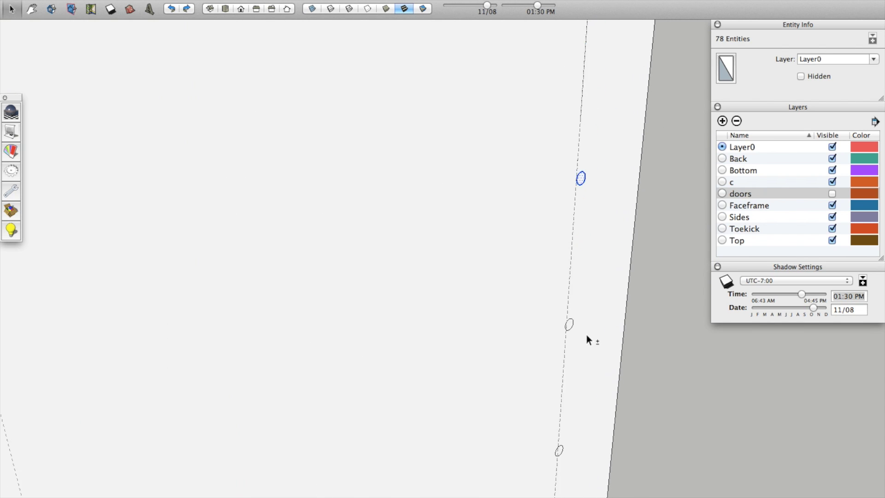
Add the lower three circles of the rear column to the selection, faces and edges included
{"action": "left_click", "coordinate": [510, 287], "text": "shift"}
{"action": "left_click", "coordinate": [510, 287], "text": "shift"}
{"action": "scroll", "coordinate": [594, 207], "scroll_direction": "down", "scroll_amount": 4}
{"action": "scroll", "coordinate": [594, 276], "scroll_direction": "up", "scroll_amount": 5}
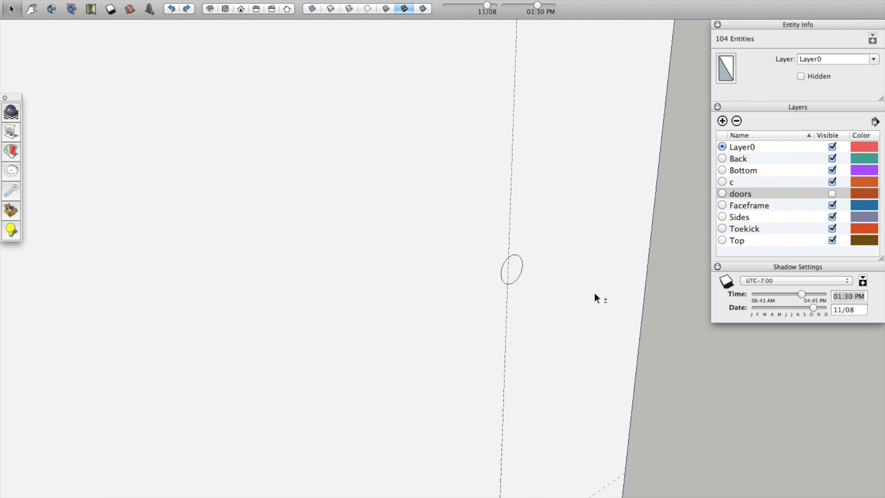
{"action": "scroll", "coordinate": [572, 234], "scroll_direction": "down", "scroll_amount": 4}
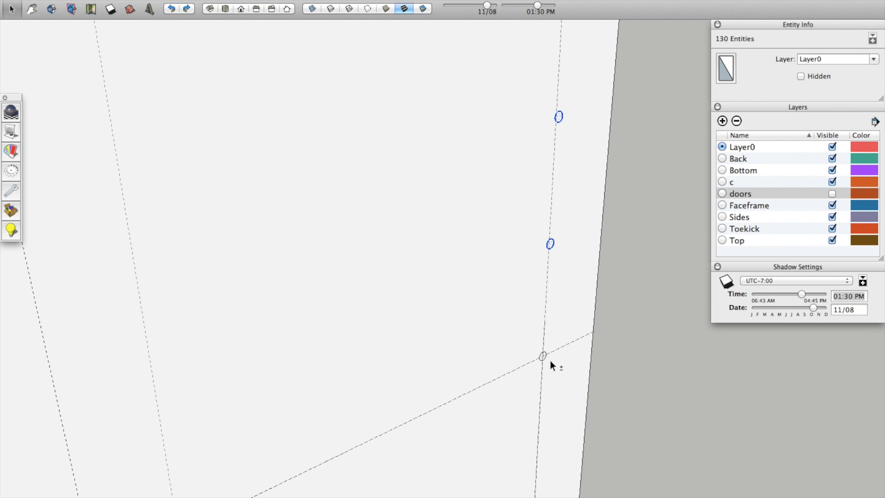
{"action": "scroll", "coordinate": [551, 363], "scroll_direction": "up", "scroll_amount": 3}
{"action": "left_click", "coordinate": [531, 356]}
{"action": "scroll", "coordinate": [557, 356], "scroll_direction": "down", "scroll_amount": 4}
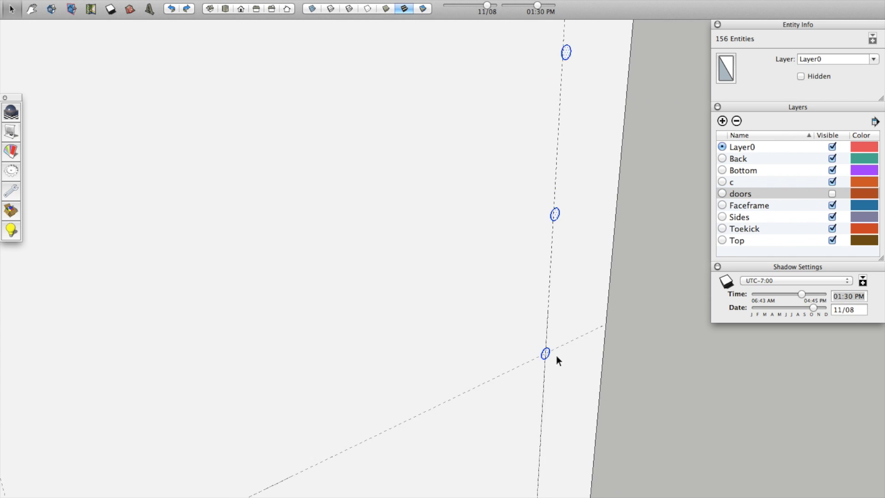
Copy the selected column of six circles straight across the side panel to the front vertical guide, level with the originals
{"action": "left_click", "coordinate": [553, 355]}
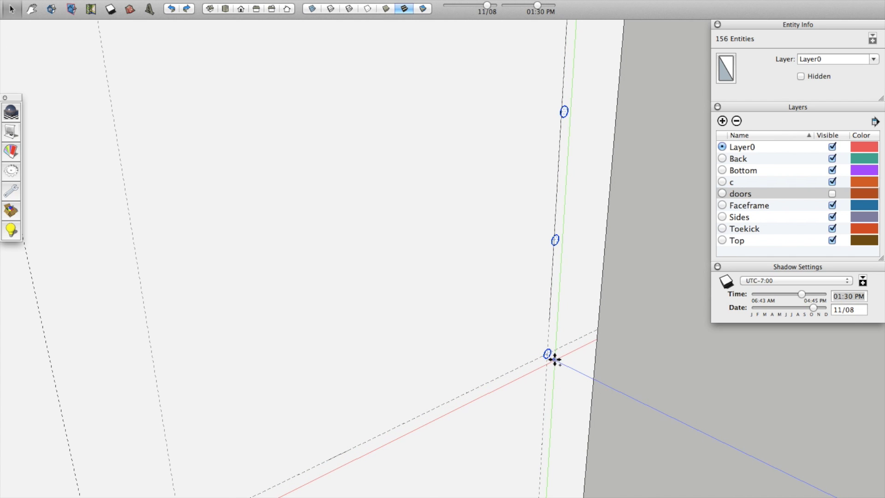
{"action": "scroll", "coordinate": [479, 401], "scroll_direction": "down", "scroll_amount": 3}
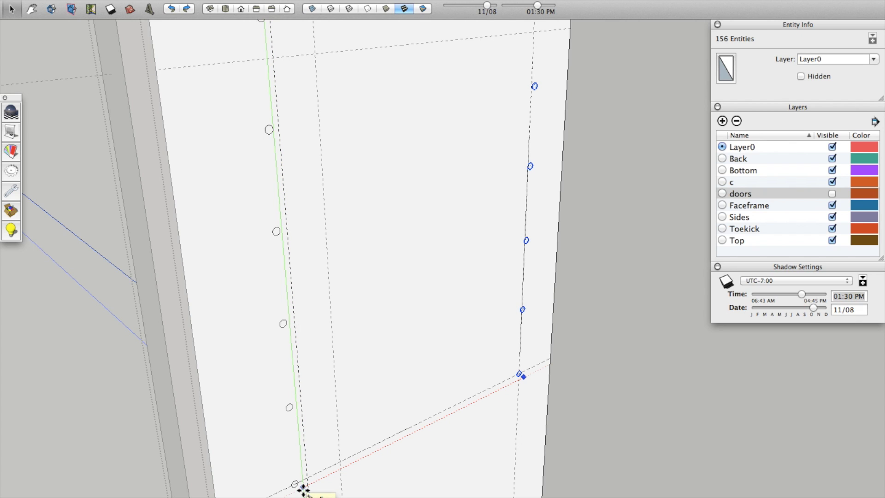
{"action": "left_click", "coordinate": [303, 487]}
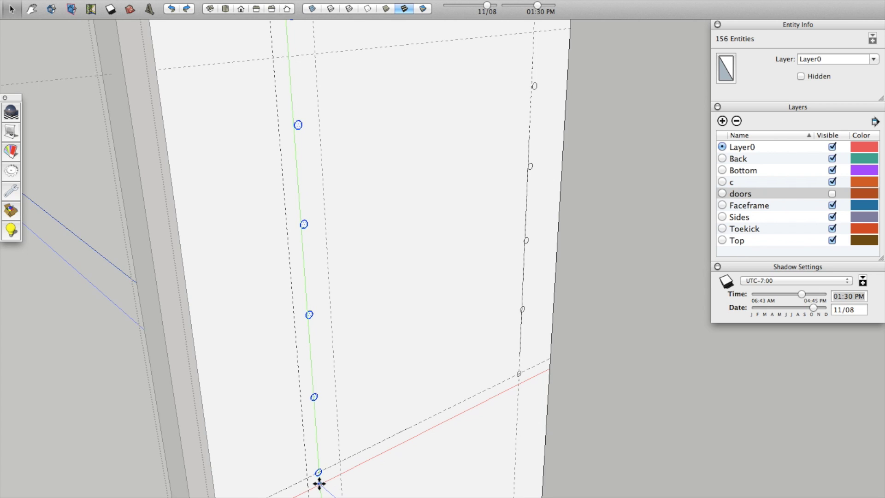
Use Push/Pull to recess the lowest circle of the front column into the side panel as a hole
{"action": "scroll", "coordinate": [319, 482], "scroll_direction": "up", "scroll_amount": 3}
{"action": "key", "text": "p"}
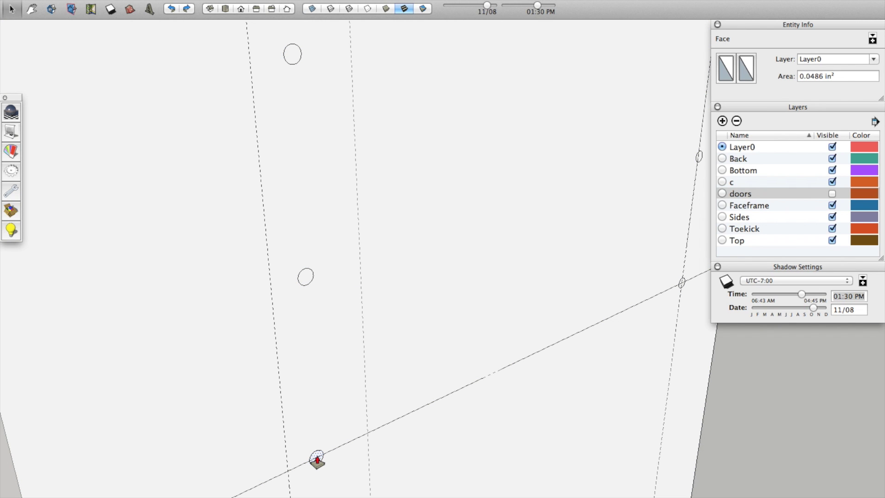
{"action": "left_click", "coordinate": [316, 459]}
{"action": "scroll", "coordinate": [524, 415], "scroll_direction": "down", "scroll_amount": 5}
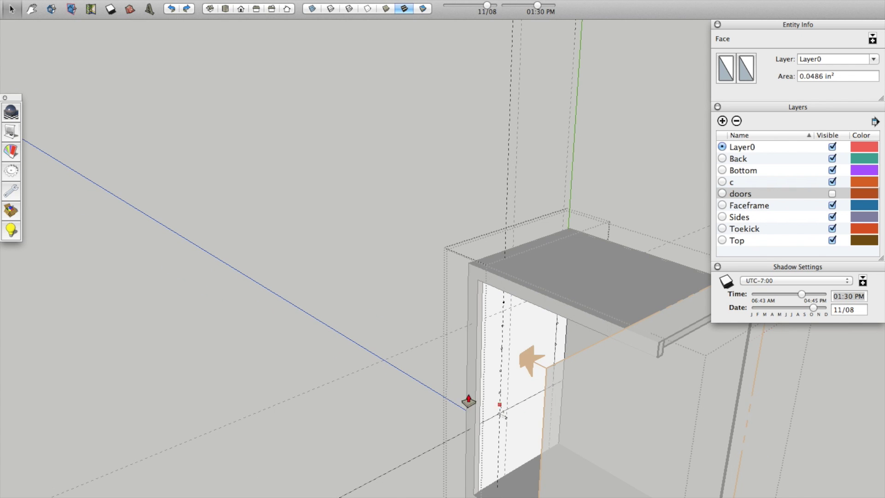
{"action": "scroll", "coordinate": [527, 411], "scroll_direction": "up", "scroll_amount": 5}
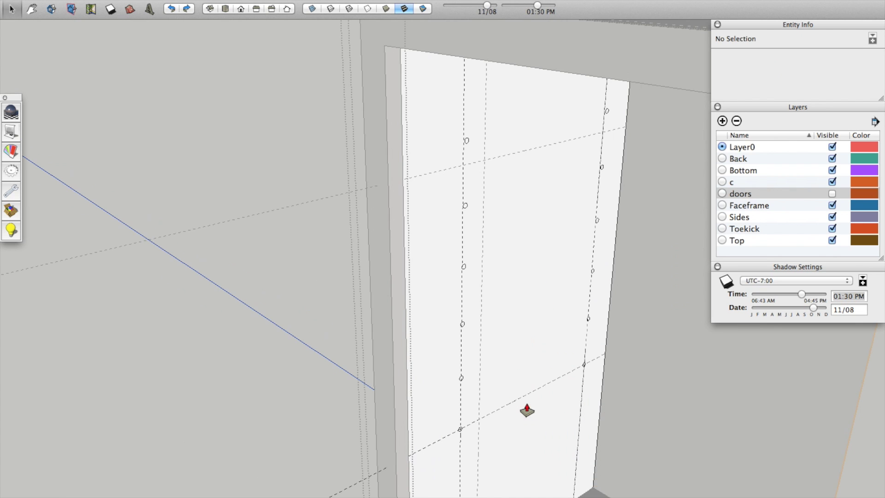
{"action": "scroll", "coordinate": [464, 461], "scroll_direction": "up", "scroll_amount": 3}
{"action": "scroll", "coordinate": [465, 461], "scroll_direction": "up", "scroll_amount": 3}
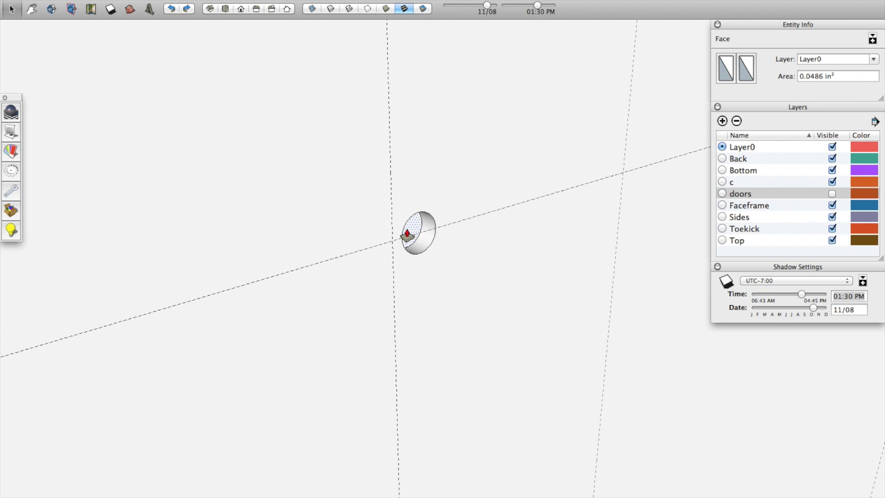
{"action": "scroll", "coordinate": [300, 466], "scroll_direction": "down", "scroll_amount": 5}
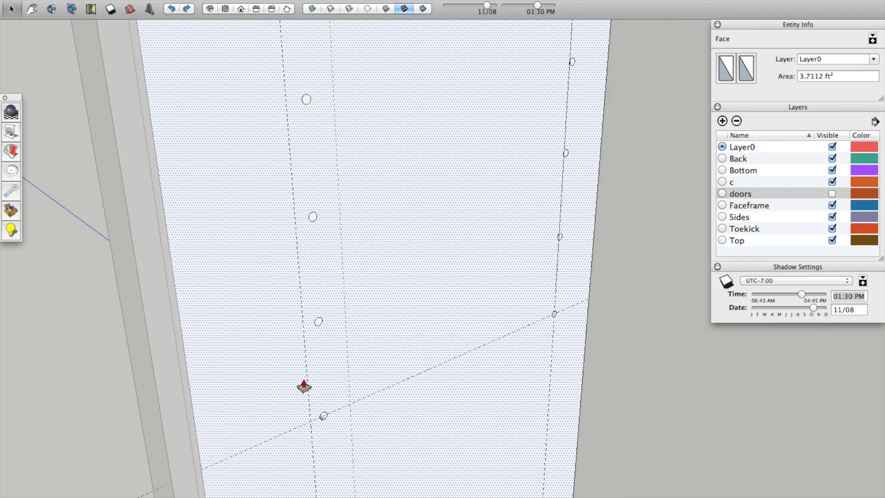
Repeat the same Push/Pull depth on the remaining five circles of the front column
{"action": "double_click", "coordinate": [318, 323]}
{"action": "double_click", "coordinate": [312, 217]}
{"action": "double_click", "coordinate": [307, 100]}
{"action": "scroll", "coordinate": [316, 257], "scroll_direction": "down", "scroll_amount": 5}
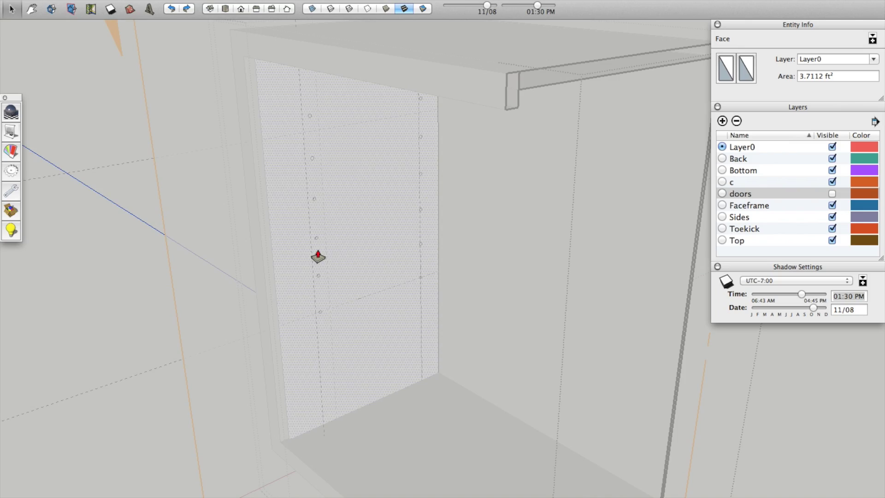
{"action": "scroll", "coordinate": [311, 167], "scroll_direction": "up", "scroll_amount": 5}
{"action": "double_click", "coordinate": [318, 155]}
{"action": "scroll", "coordinate": [474, 243], "scroll_direction": "down", "scroll_amount": 6}
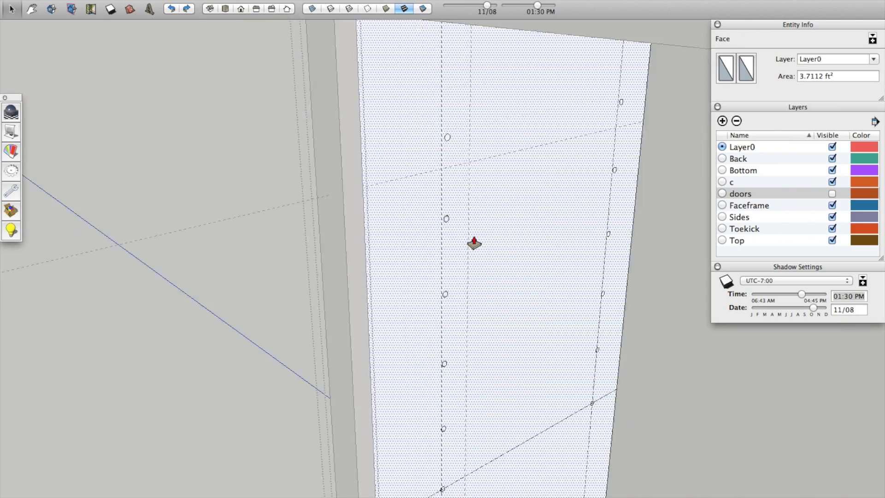
{"action": "scroll", "coordinate": [460, 185], "scroll_direction": "up", "scroll_amount": 5}
{"action": "double_click", "coordinate": [442, 148]}
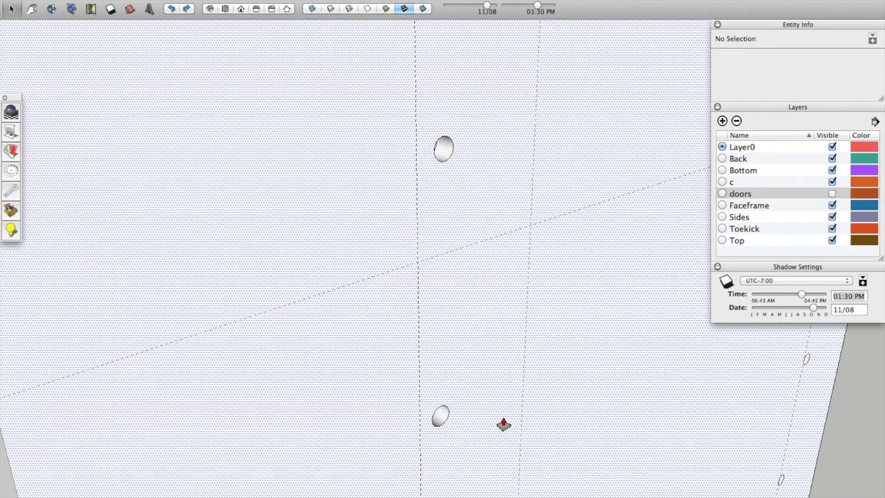
Repeat the same Push/Pull depth on all six circles of the rear column
{"action": "scroll", "coordinate": [502, 424], "scroll_direction": "down", "scroll_amount": 6}
{"action": "middle_click_drag", "start_coordinate": [523, 430], "coordinate": [493, 311]}
{"action": "scroll", "coordinate": [466, 242], "scroll_direction": "down", "scroll_amount": 4}
{"action": "scroll", "coordinate": [493, 311], "scroll_direction": "up", "scroll_amount": 5}
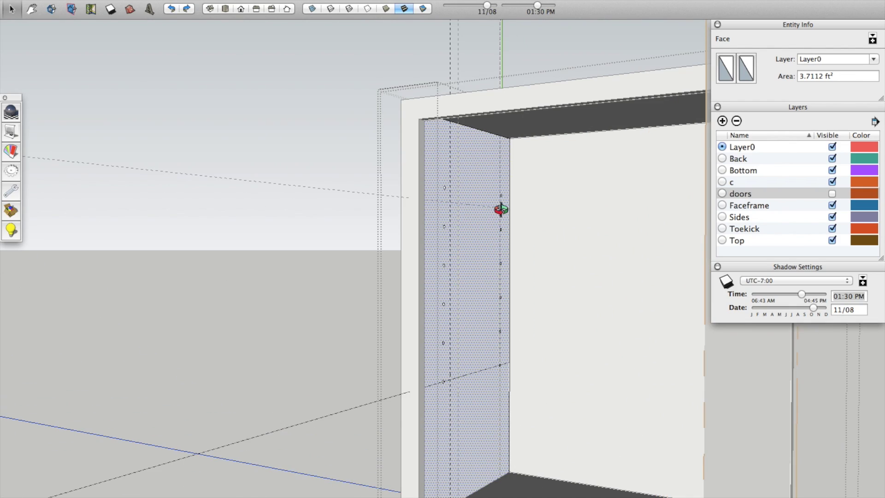
{"action": "scroll", "coordinate": [501, 210], "scroll_direction": "up", "scroll_amount": 8}
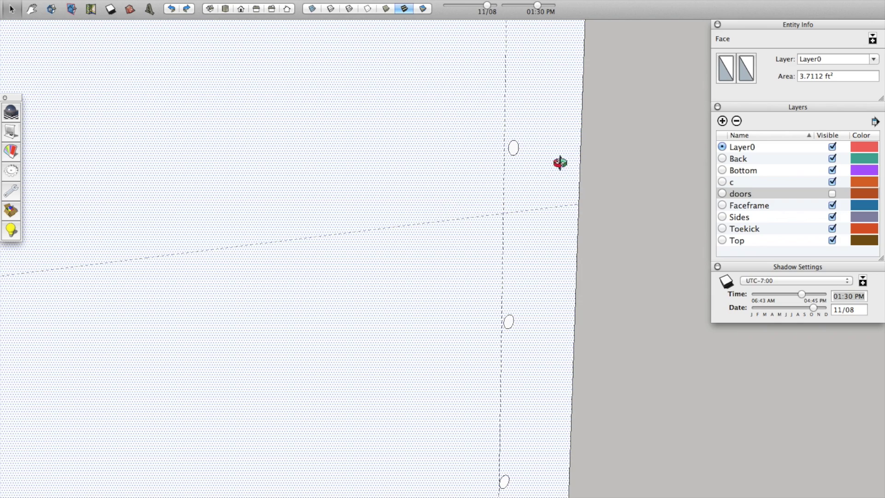
{"action": "double_click", "coordinate": [516, 148]}
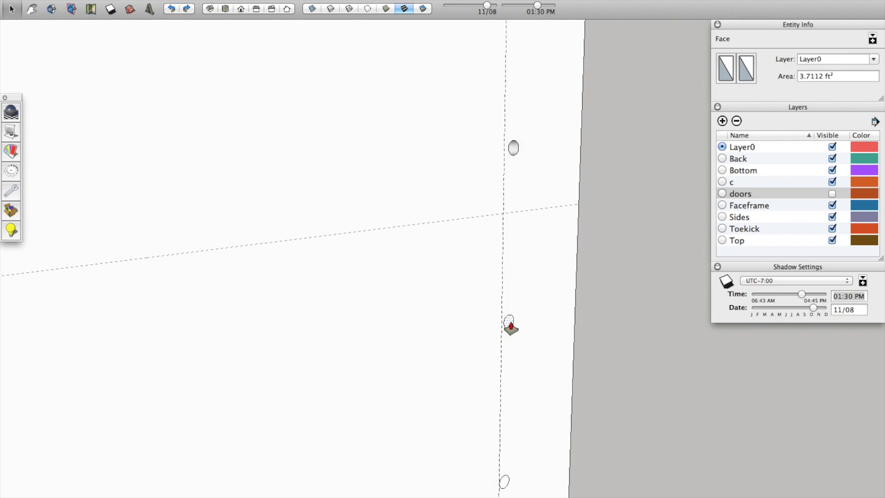
{"action": "scroll", "coordinate": [535, 300], "scroll_direction": "down", "scroll_amount": 5}
{"action": "scroll", "coordinate": [541, 362], "scroll_direction": "up", "scroll_amount": 6}
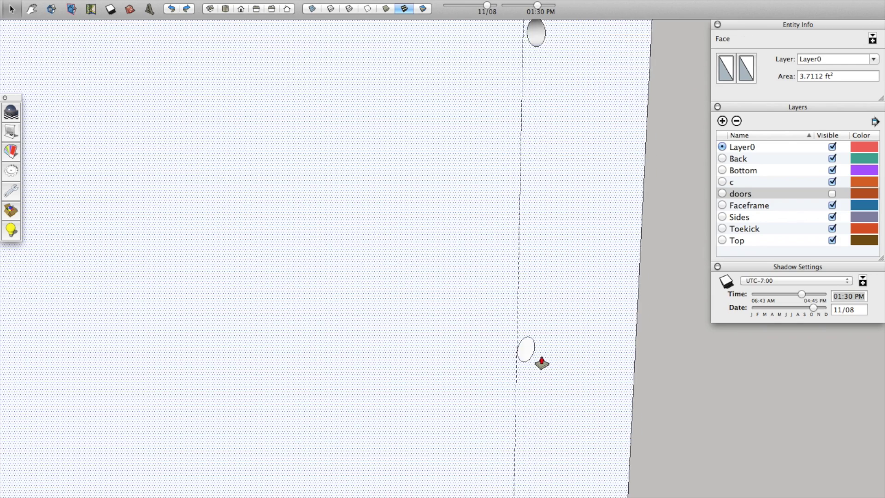
{"action": "double_click", "coordinate": [538, 355]}
{"action": "scroll", "coordinate": [564, 262], "scroll_direction": "down", "scroll_amount": 3}
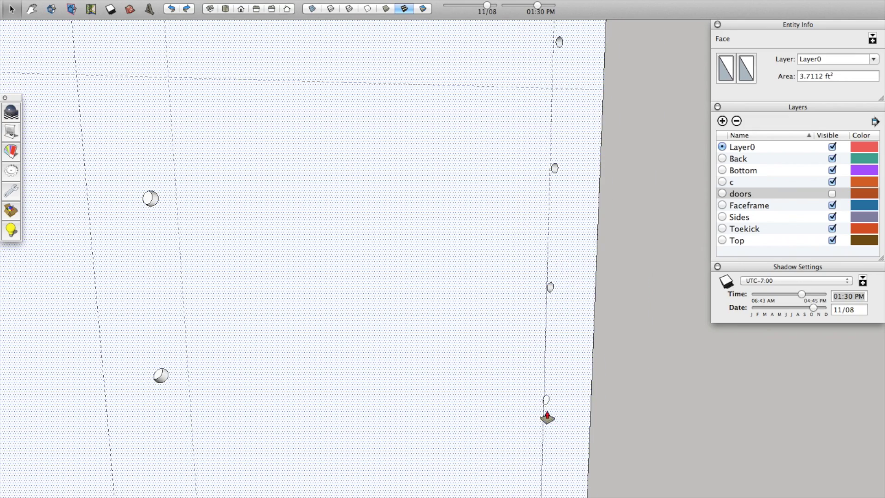
{"action": "scroll", "coordinate": [560, 359], "scroll_direction": "down", "scroll_amount": 6}
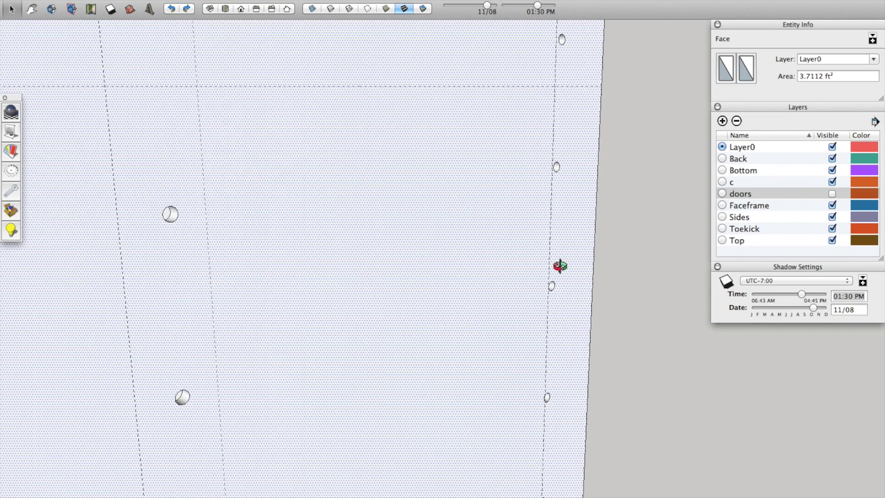
{"action": "scroll", "coordinate": [566, 335], "scroll_direction": "up", "scroll_amount": 3}
{"action": "scroll", "coordinate": [566, 336], "scroll_direction": "up", "scroll_amount": 4}
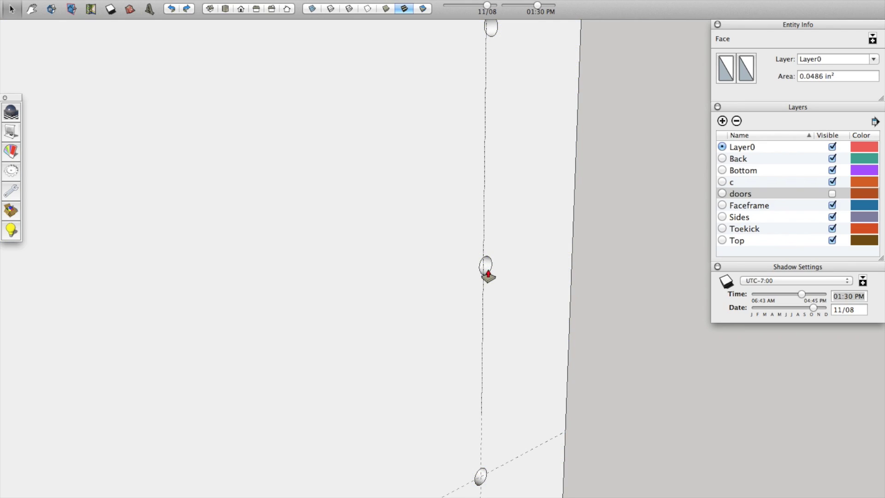
Leave the side panel's editing context, then delete the section plane and all construction guides
{"action": "scroll", "coordinate": [481, 308], "scroll_direction": "down", "scroll_amount": 5}
{"action": "scroll", "coordinate": [481, 308], "scroll_direction": "down", "scroll_amount": 5}
{"action": "key", "text": "space"}
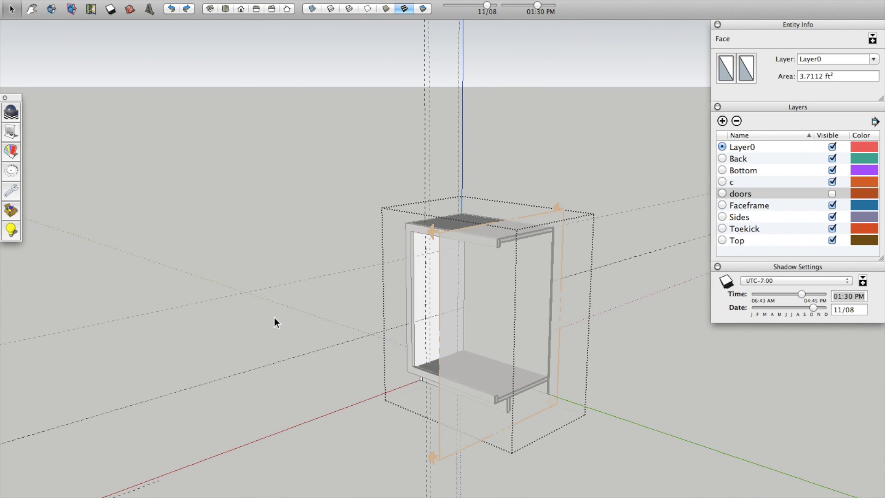
{"action": "left_click", "coordinate": [275, 322]}
{"action": "left_click", "coordinate": [438, 232]}
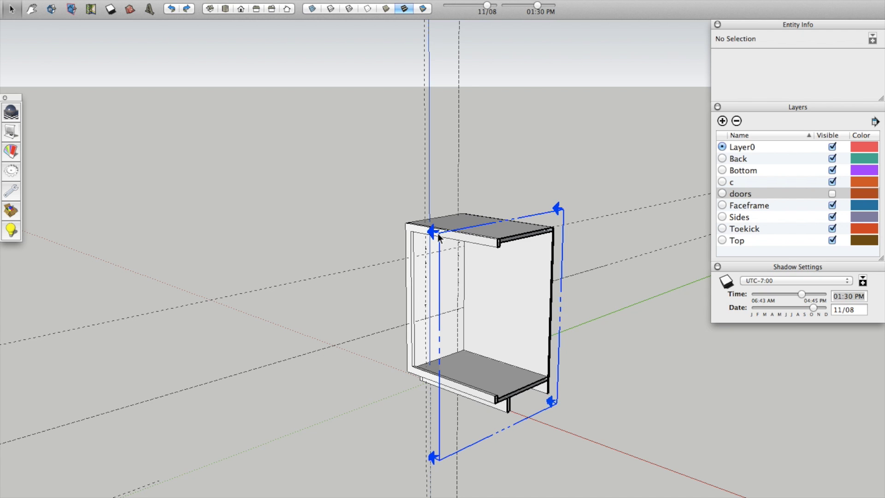
{"action": "key", "text": "Delete"}
{"action": "key", "text": "shift+g"}
Open the sides group and flip the opposite side panel along the component's green axis so its holes face inward
{"action": "middle_click_drag", "start_coordinate": [410, 258], "coordinate": [391, 316]}
{"action": "scroll", "coordinate": [506, 362], "scroll_direction": "up", "scroll_amount": 5}
{"action": "scroll", "coordinate": [433, 300], "scroll_direction": "up", "scroll_amount": 3}
{"action": "key", "text": "space"}
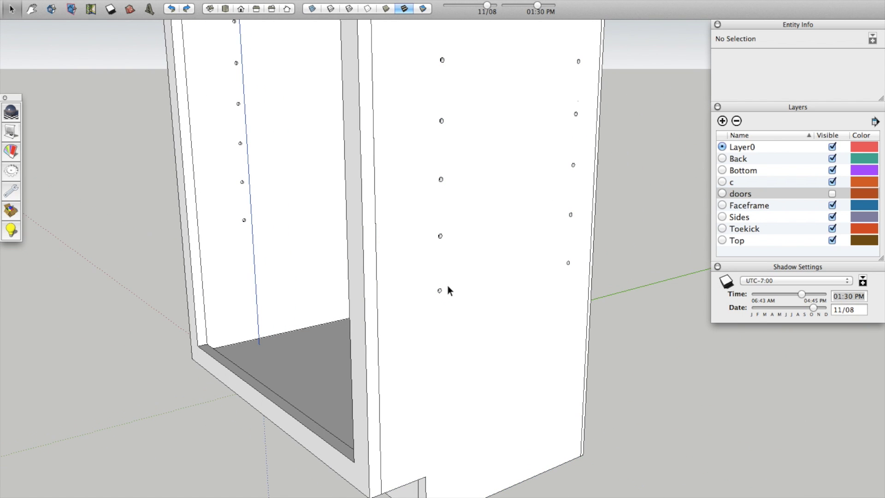
{"action": "left_click", "coordinate": [446, 287]}
{"action": "double_click", "coordinate": [447, 286]}
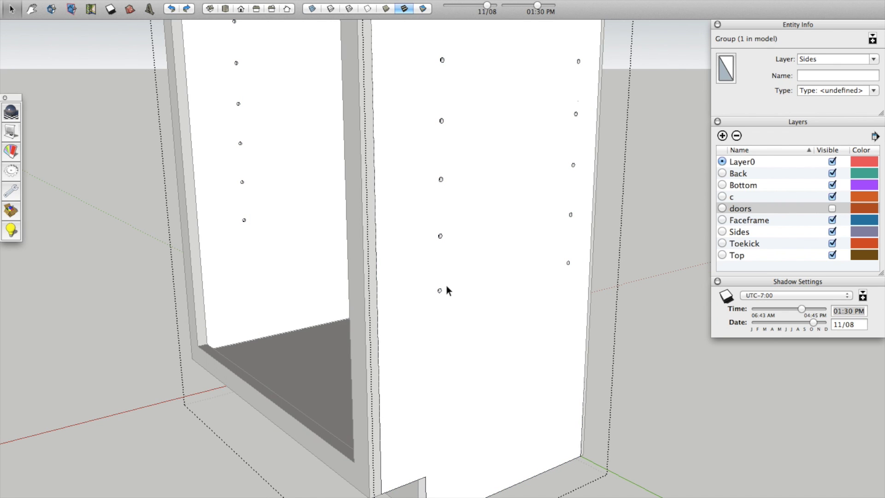
{"action": "left_click", "coordinate": [454, 278]}
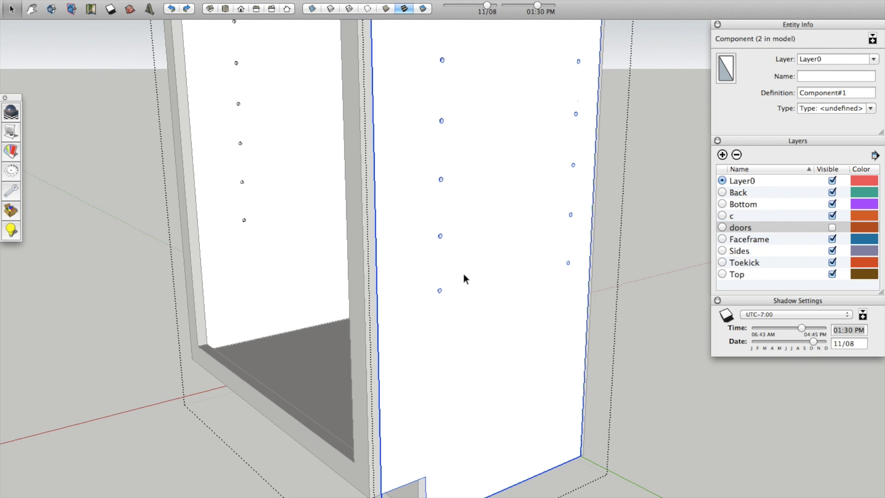
{"action": "right_click", "coordinate": [463, 273]}
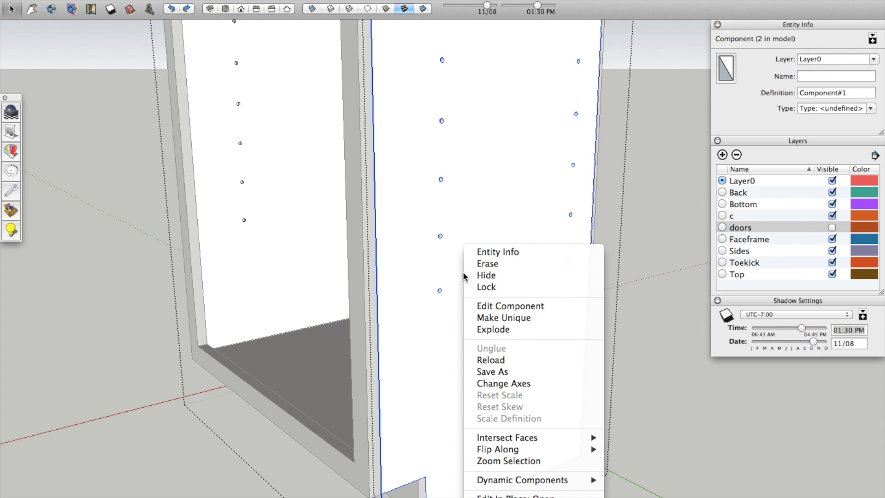
{"action": "mouse_move", "coordinate": [596, 449]}
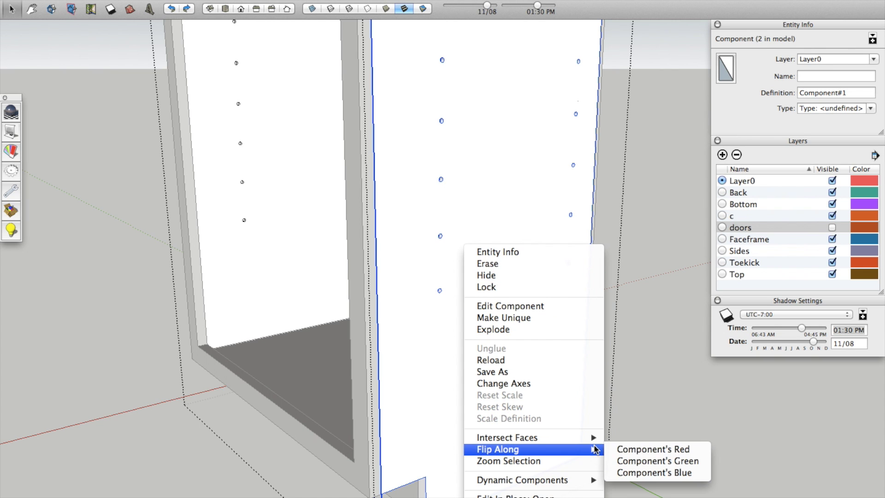
{"action": "left_click", "coordinate": [643, 461]}
Make the doors layer visible again and inspect the cabinet interior from above
{"action": "middle_click_drag", "start_coordinate": [549, 353], "coordinate": [402, 424]}
{"action": "scroll", "coordinate": [461, 419], "scroll_direction": "down", "scroll_amount": 8}
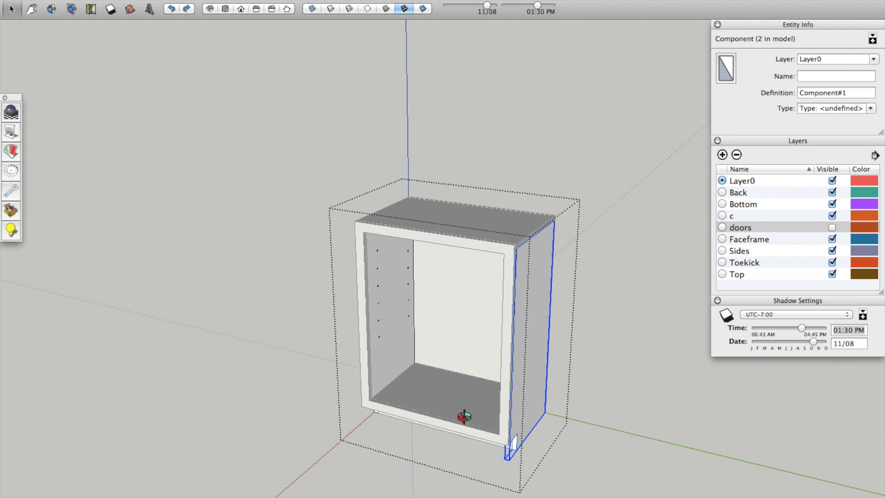
{"action": "left_click", "coordinate": [833, 227]}
{"action": "scroll", "coordinate": [445, 326], "scroll_direction": "up", "scroll_amount": 10}
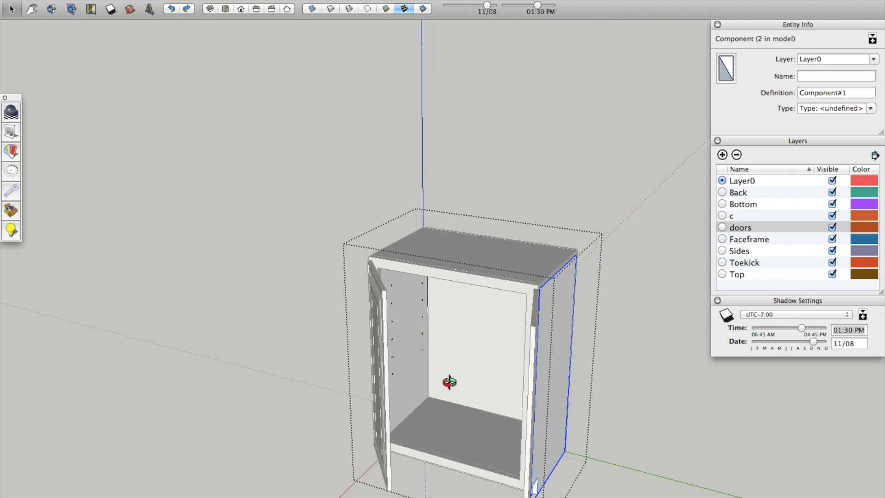
{"action": "scroll", "coordinate": [410, 330], "scroll_direction": "down", "scroll_amount": 4}
{"action": "middle_click_drag", "start_coordinate": [411, 331], "coordinate": [504, 267]}
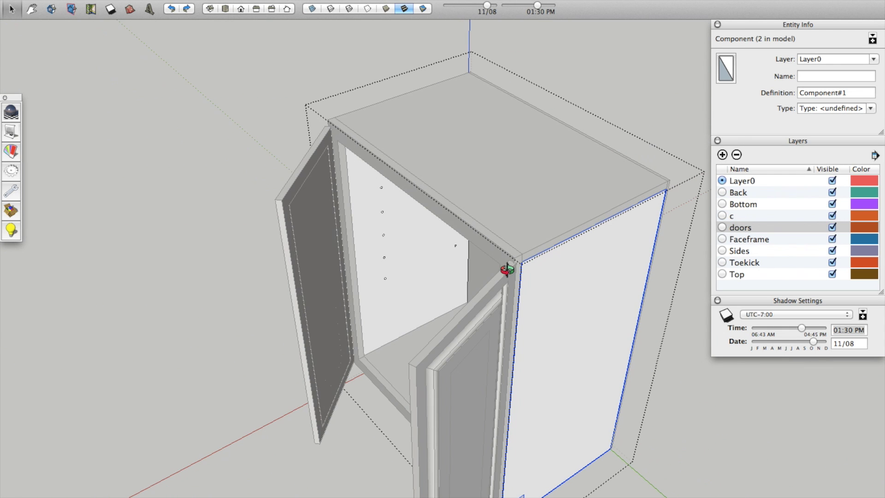
Leave the sides group's editing context and show the cabinet from the top in parallel projection
{"action": "left_click", "coordinate": [689, 383]}
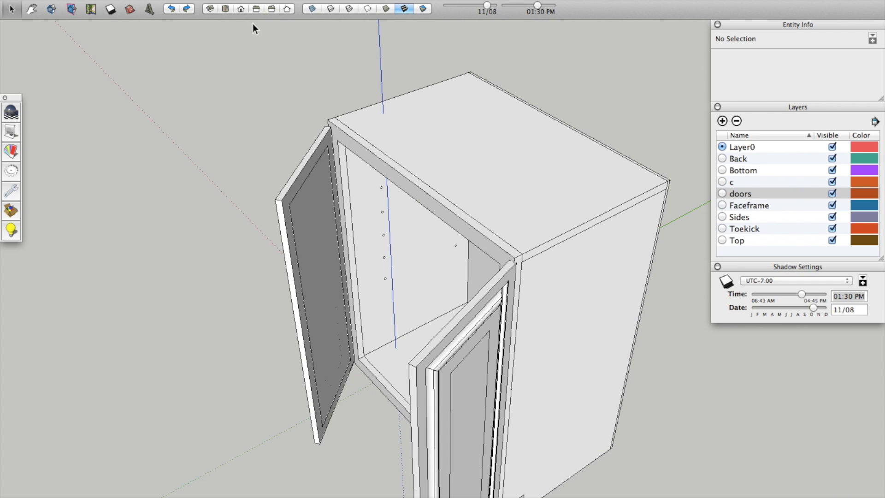
{"action": "left_click", "coordinate": [226, 9]}
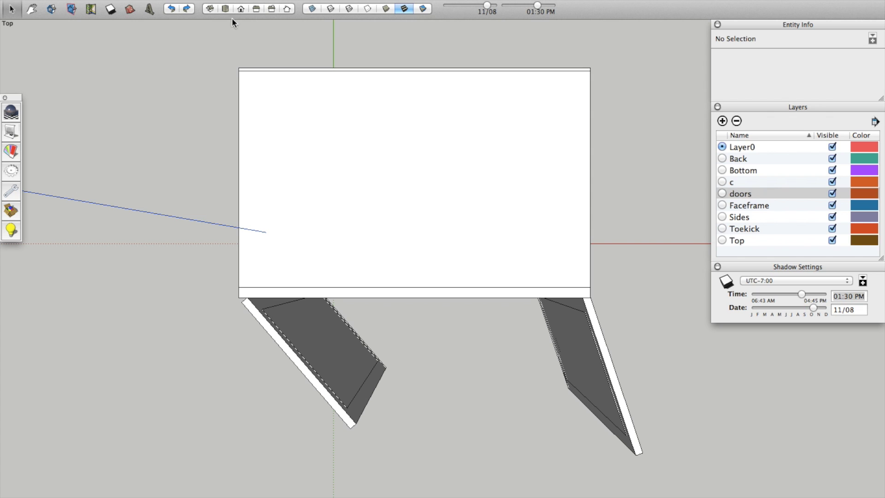
{"action": "left_click", "coordinate": [226, 0]}
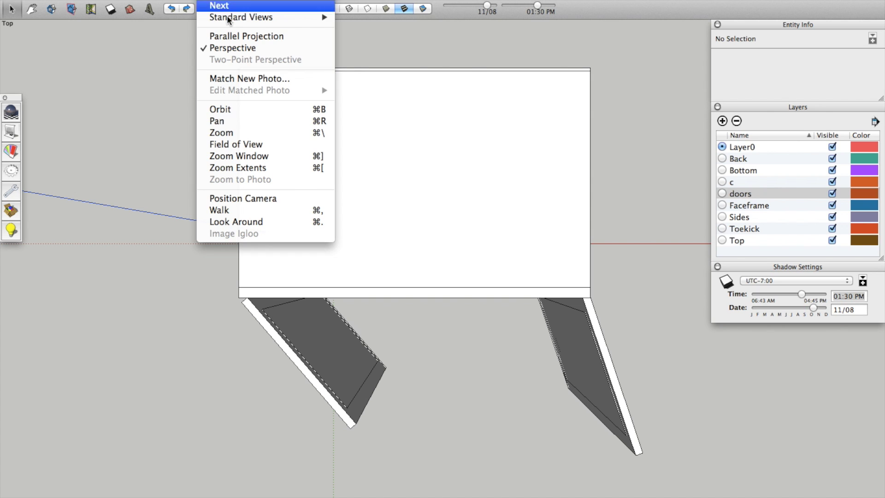
{"action": "left_click", "coordinate": [240, 35]}
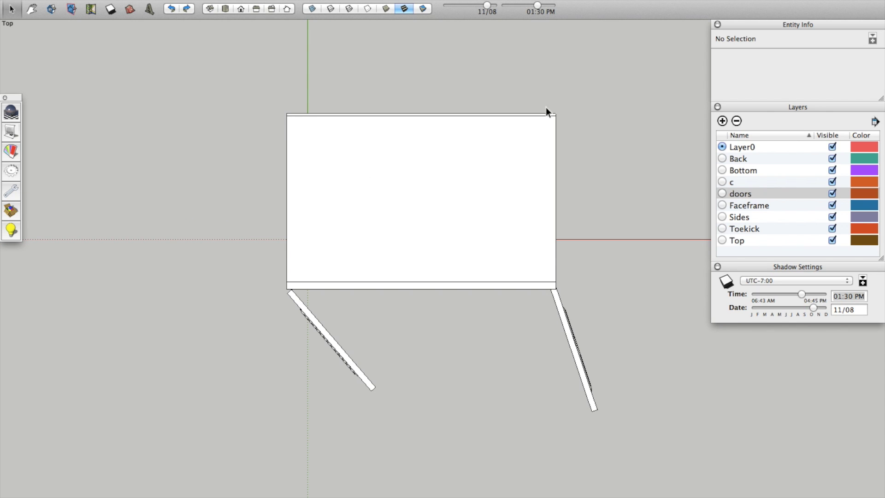
Examine the cabinet's plan outline and both open doors up close in the top view
{"action": "scroll", "coordinate": [321, 122], "scroll_direction": "up", "scroll_amount": 3}
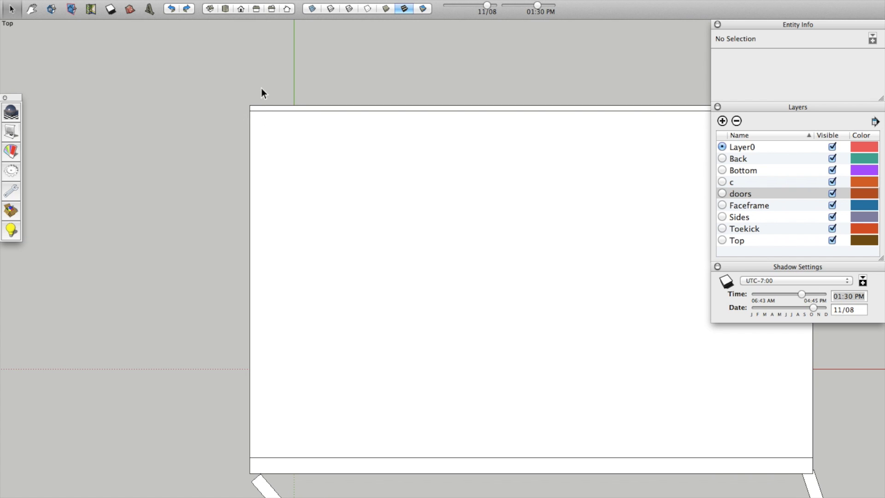
{"action": "scroll", "coordinate": [265, 115], "scroll_direction": "down", "scroll_amount": 5}
{"action": "scroll", "coordinate": [263, 198], "scroll_direction": "up", "scroll_amount": 5}
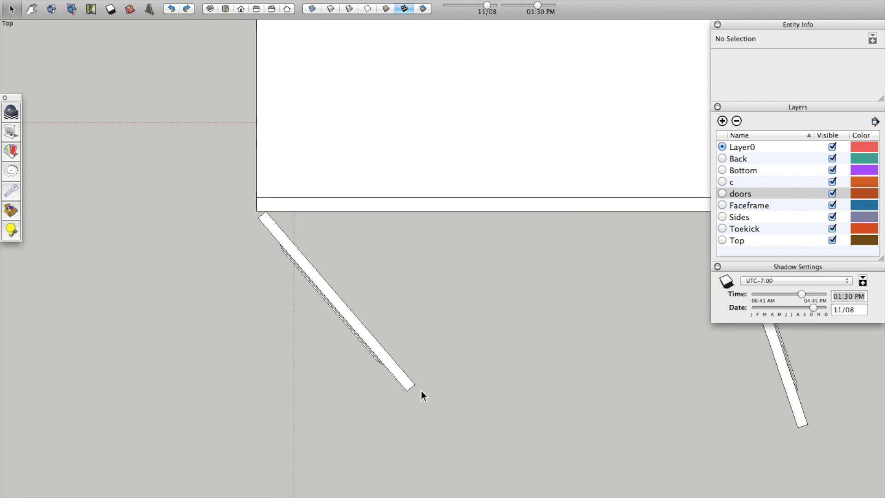
{"action": "scroll", "coordinate": [387, 354], "scroll_direction": "down", "scroll_amount": 5}
{"action": "scroll", "coordinate": [387, 353], "scroll_direction": "up", "scroll_amount": 5}
{"action": "scroll", "coordinate": [426, 289], "scroll_direction": "down", "scroll_amount": 3}
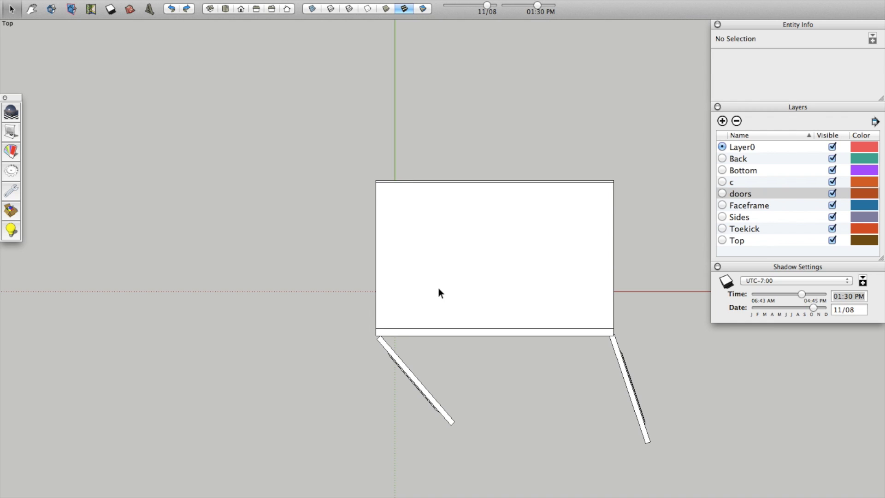
{"action": "scroll", "coordinate": [442, 288], "scroll_direction": "up", "scroll_amount": 1}
Hide the doors, Back and Faceframe layers in the top view, and make all three visible again
{"action": "left_click", "coordinate": [832, 195]}
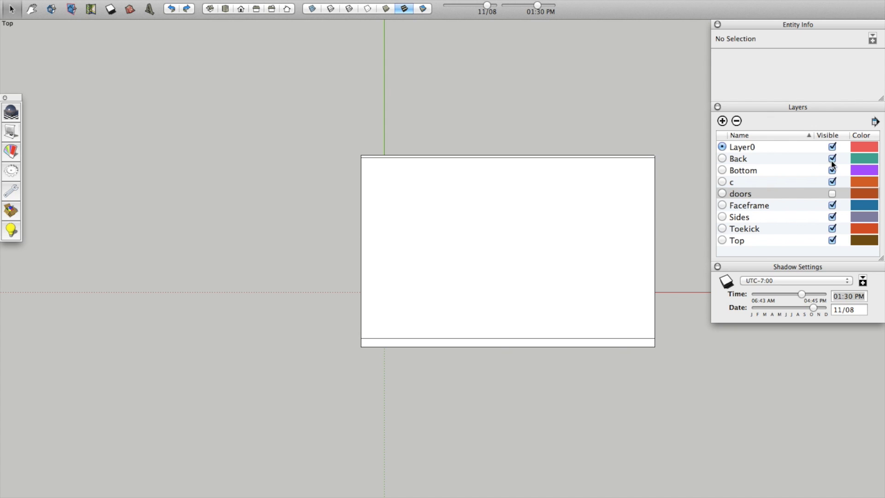
{"action": "left_click", "coordinate": [832, 159]}
{"action": "left_click", "coordinate": [832, 206]}
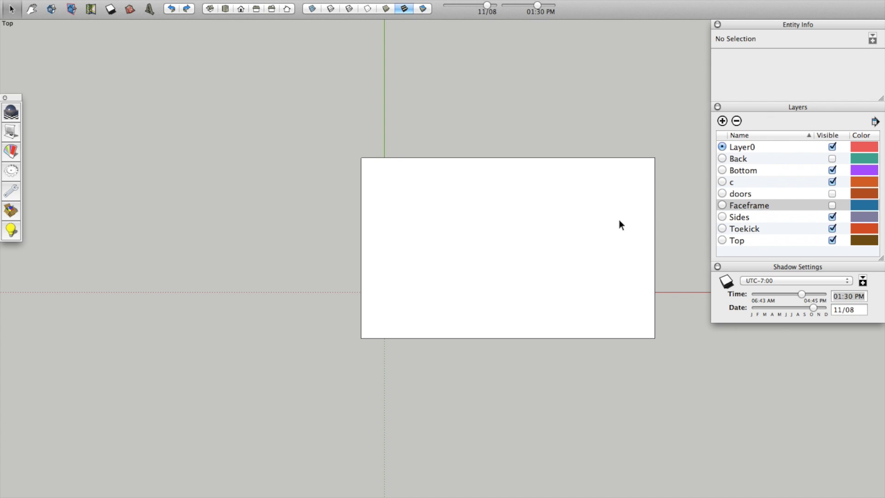
{"action": "left_click", "coordinate": [832, 205]}
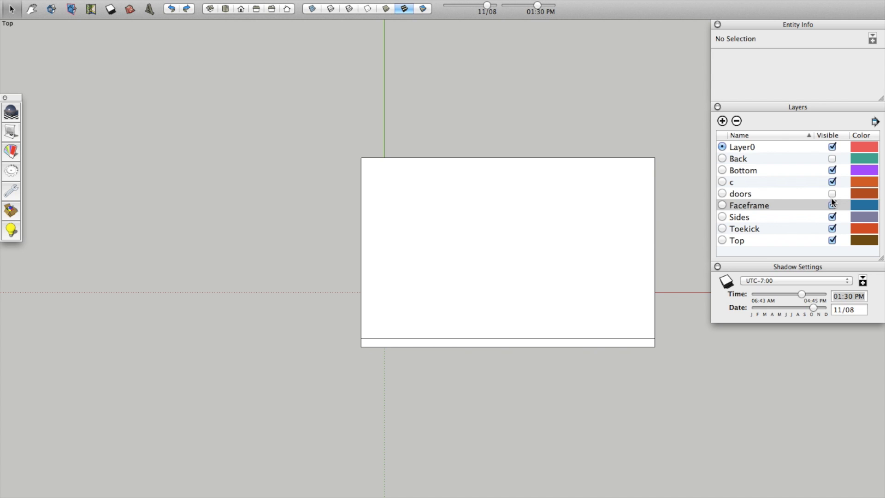
{"action": "left_click", "coordinate": [832, 194]}
{"action": "left_click", "coordinate": [832, 158]}
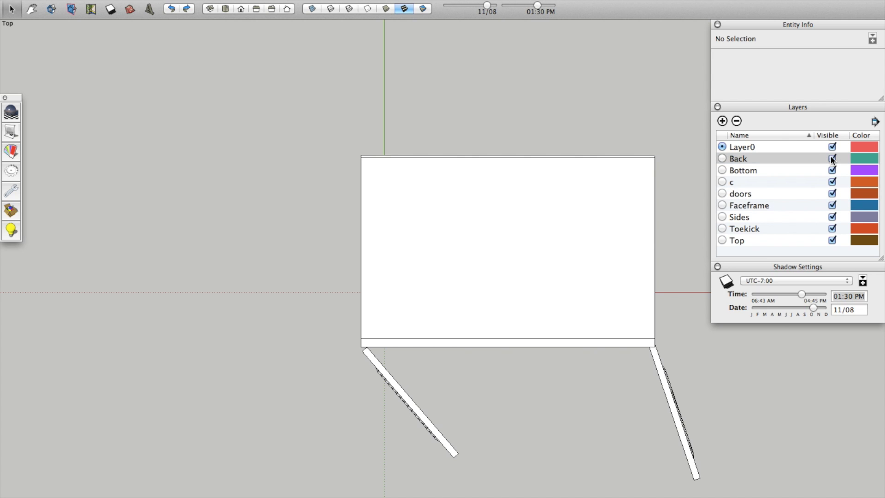
Hide the doors layer in the front view and return the camera to perspective projection
{"action": "left_click", "coordinate": [240, 10]}
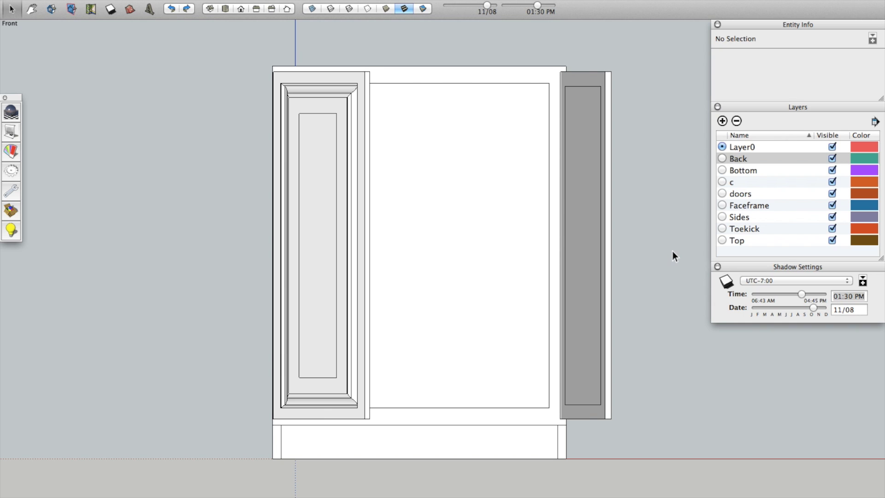
{"action": "left_click", "coordinate": [832, 194]}
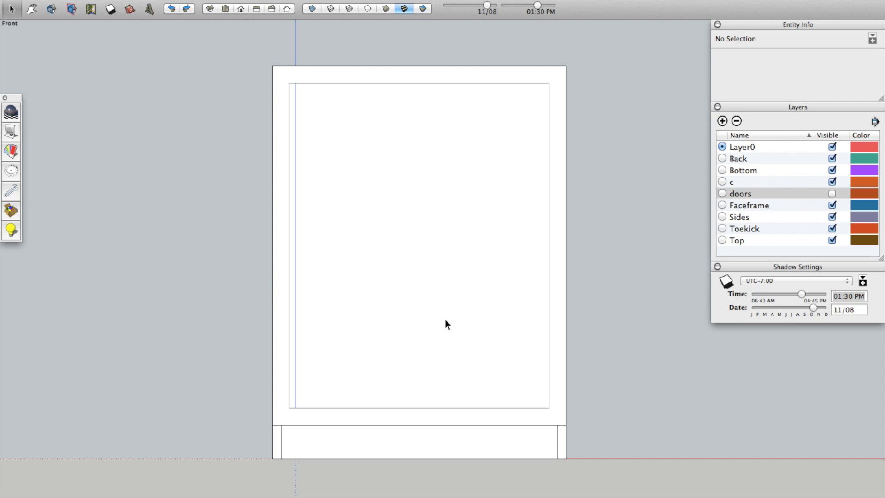
{"action": "middle_click_drag", "start_coordinate": [419, 345], "coordinate": [362, 354]}
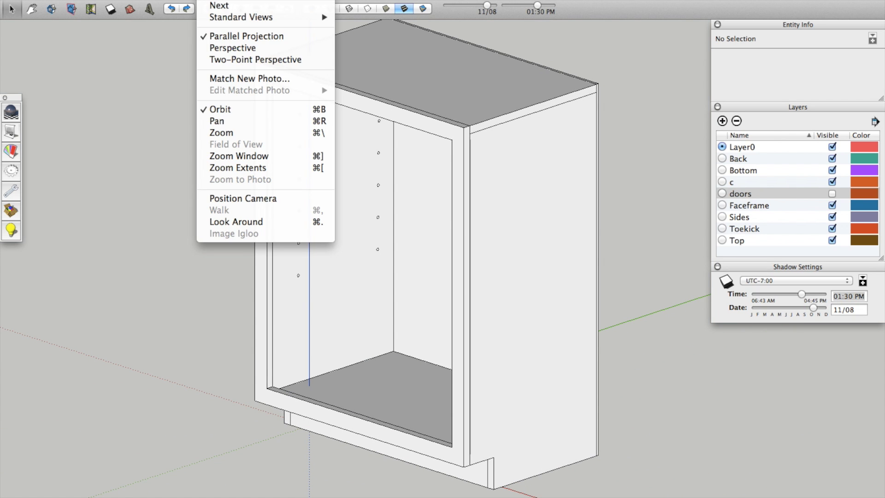
{"action": "left_click", "coordinate": [253, 48]}
Inspect the open cabinet's interior and shelf-pin holes from several angles
{"action": "middle_click_drag", "start_coordinate": [255, 51], "coordinate": [295, 238]}
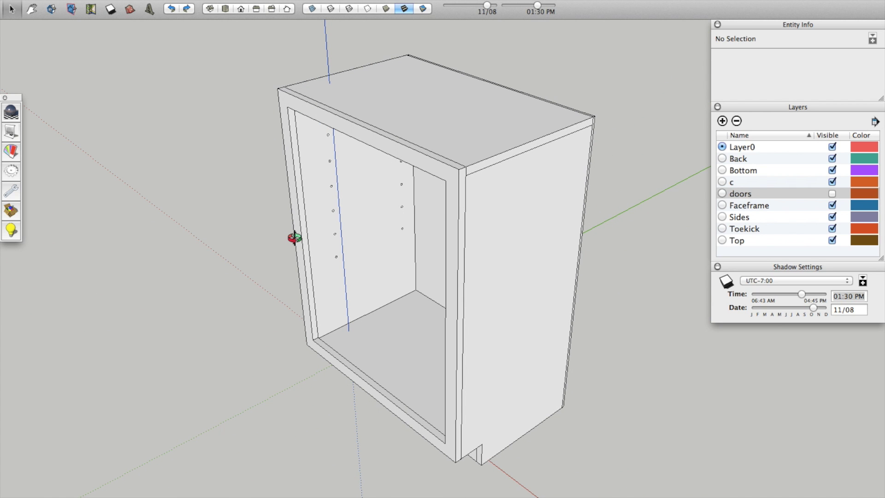
{"action": "middle_click_drag", "start_coordinate": [445, 210], "coordinate": [516, 139]}
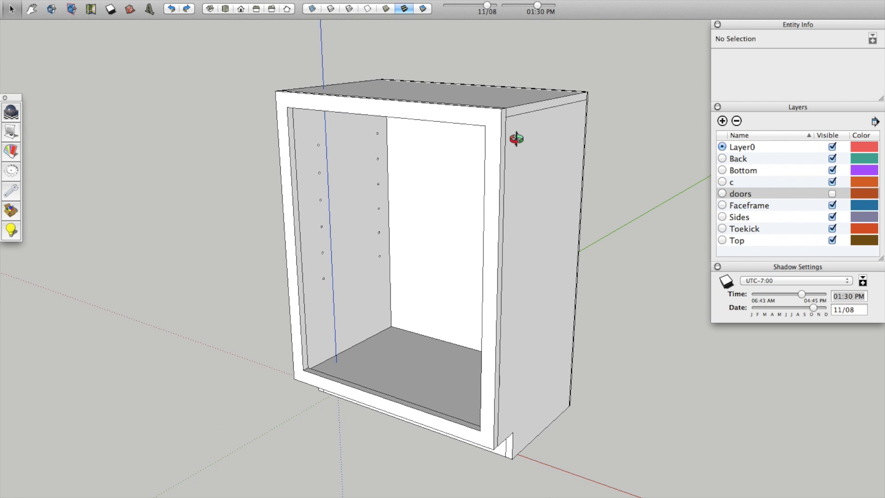
{"action": "middle_click_drag", "start_coordinate": [567, 148], "coordinate": [268, 157]}
{"action": "middle_click_drag", "start_coordinate": [332, 143], "coordinate": [470, 164]}
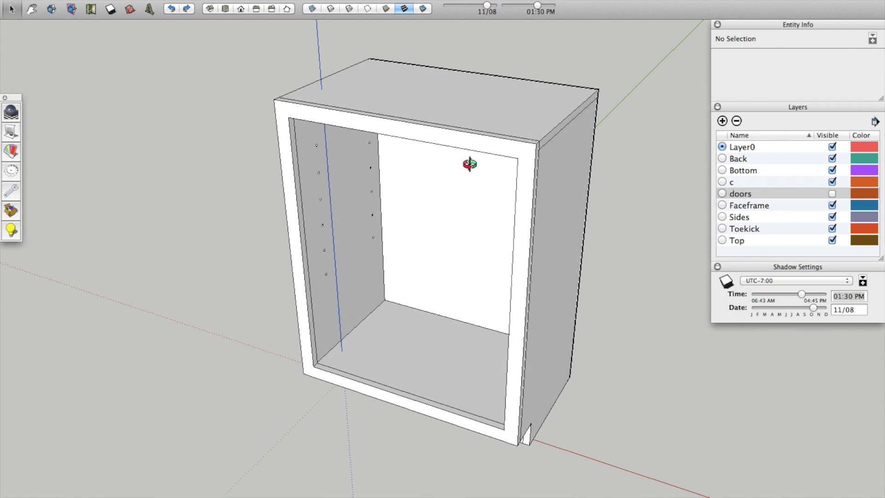
{"action": "middle_click_drag", "start_coordinate": [476, 214], "coordinate": [472, 142]}
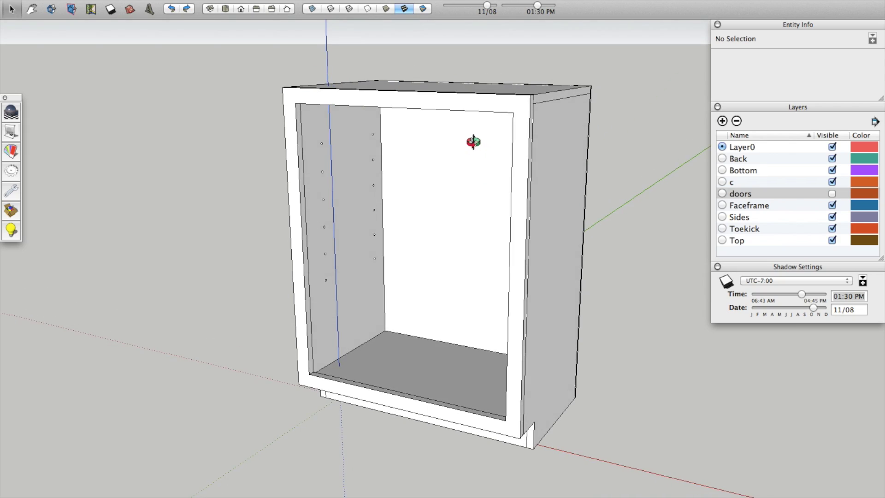